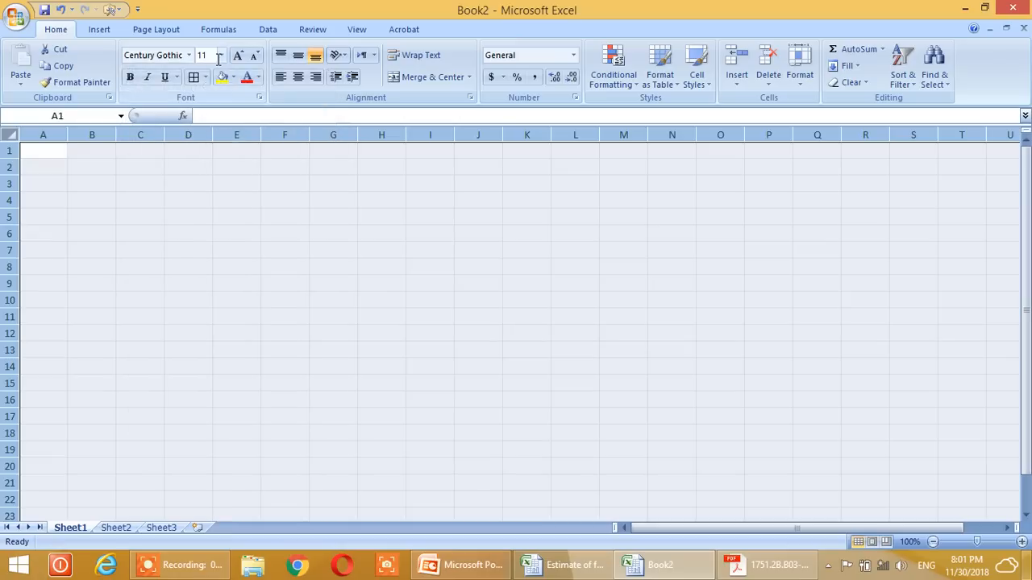
Step: Center the contents of all cells in the sheet both horizontally and vertically
left_click(299, 77)
left_click(299, 57)
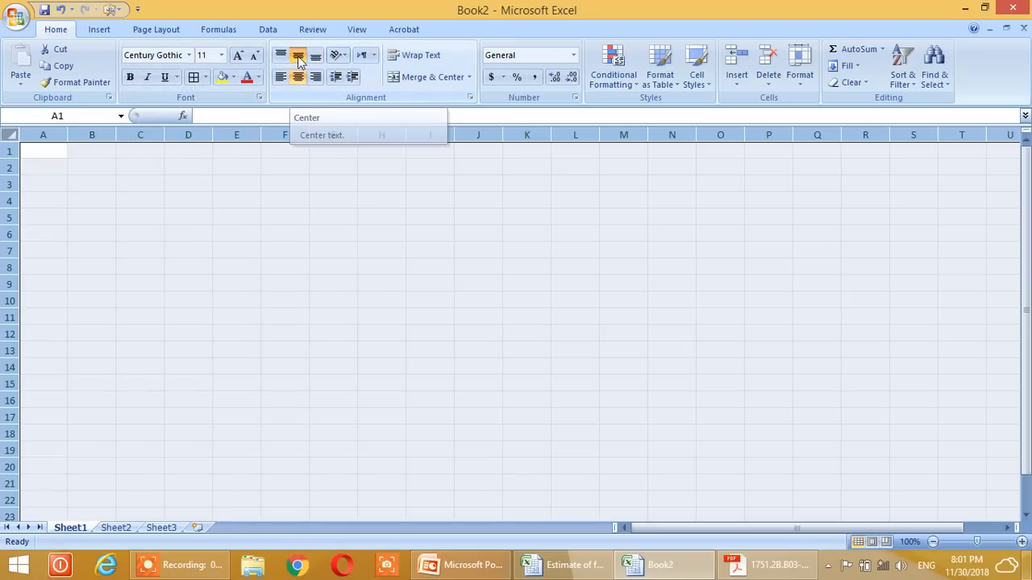
left_click(285, 234)
left_click(45, 186)
left_click(9, 151)
left_click(82, 172)
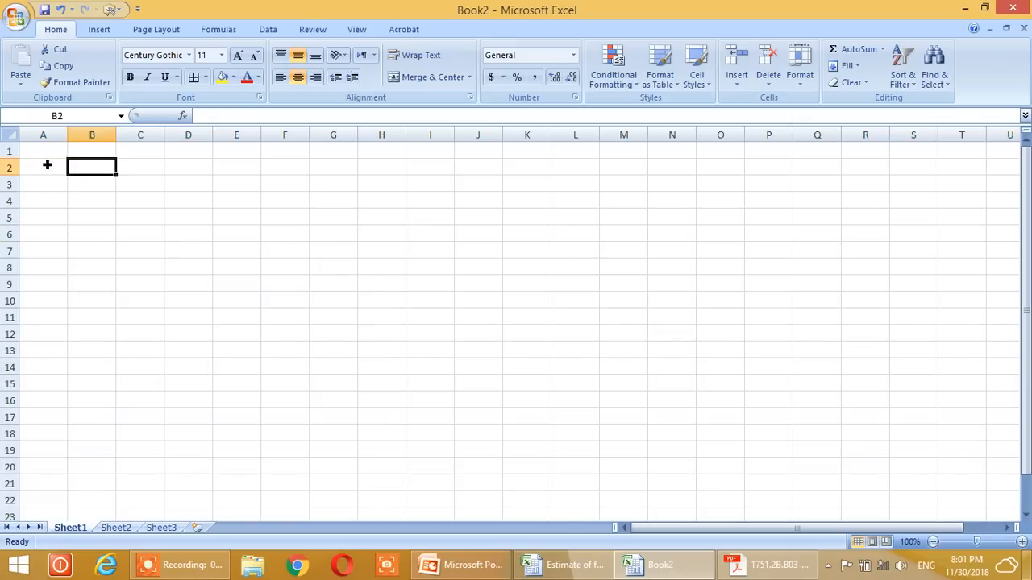
left_click(48, 166)
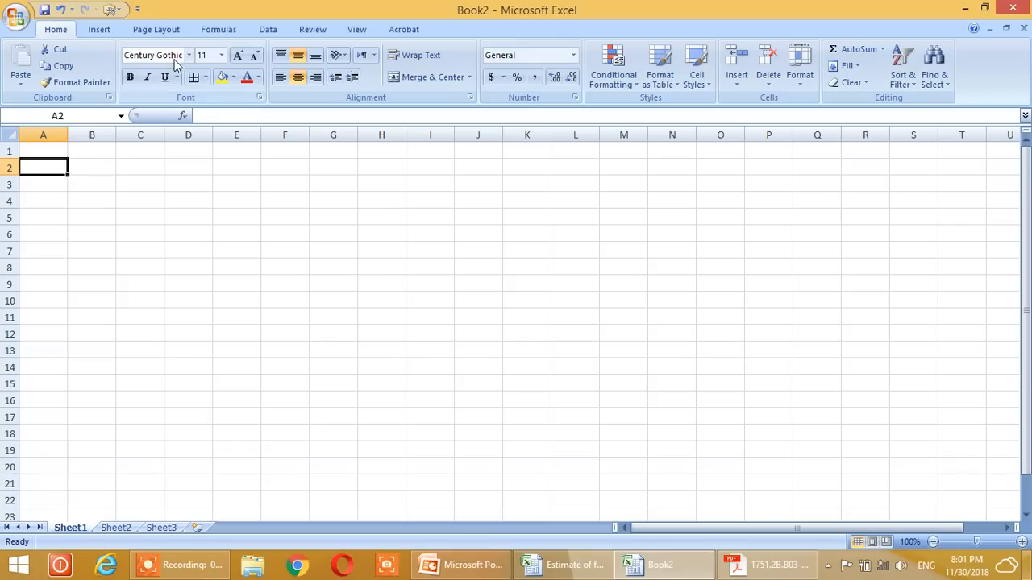
Step: Set the sheet's page orientation to Landscape and its paper size to A4
left_click(155, 31)
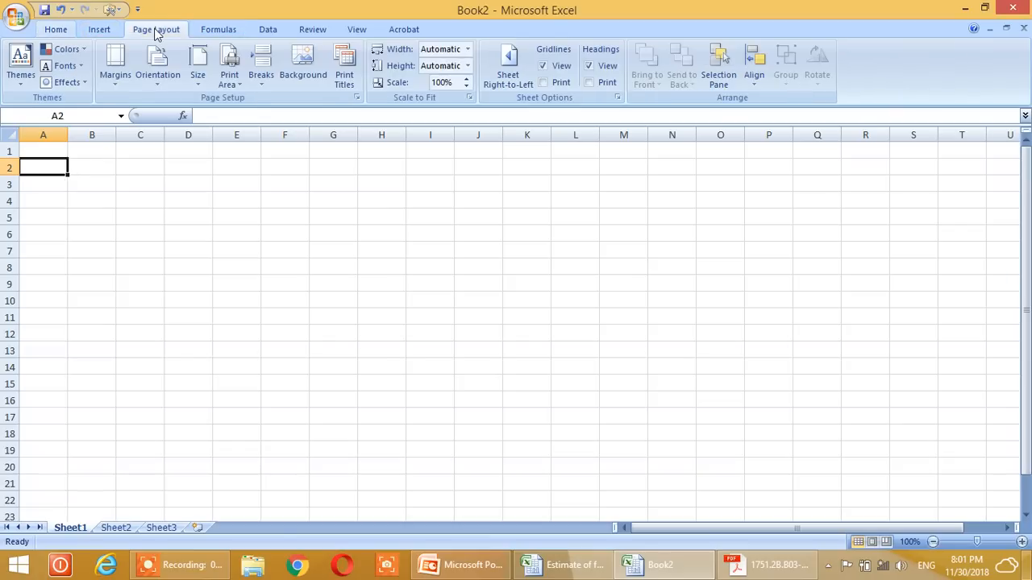
left_click(150, 85)
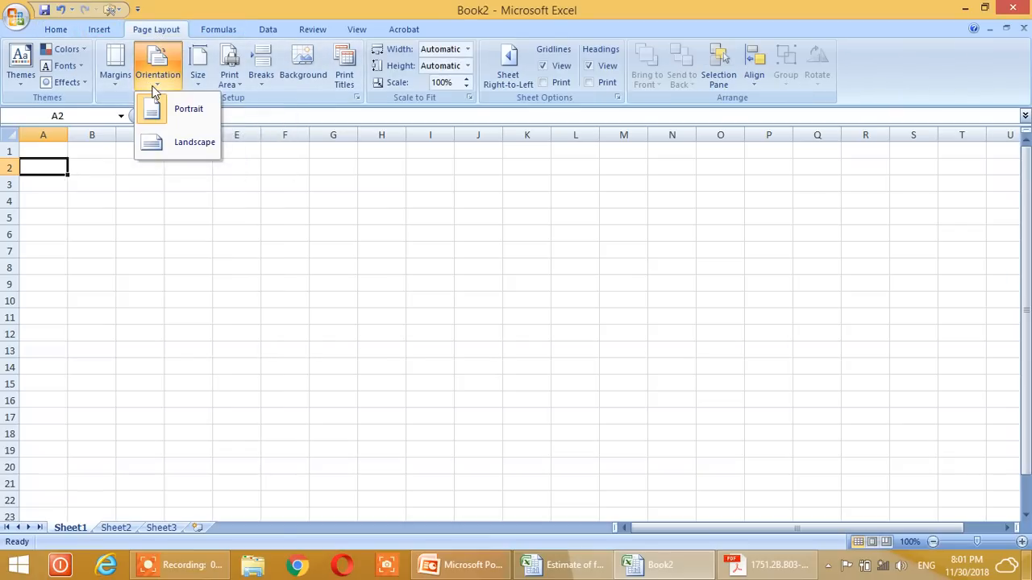
left_click(179, 153)
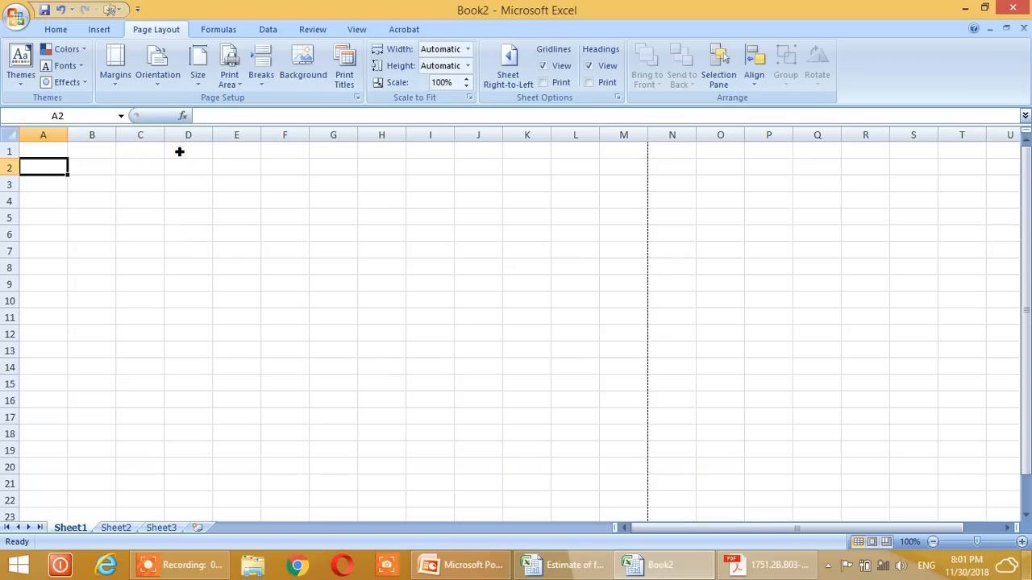
left_click(201, 83)
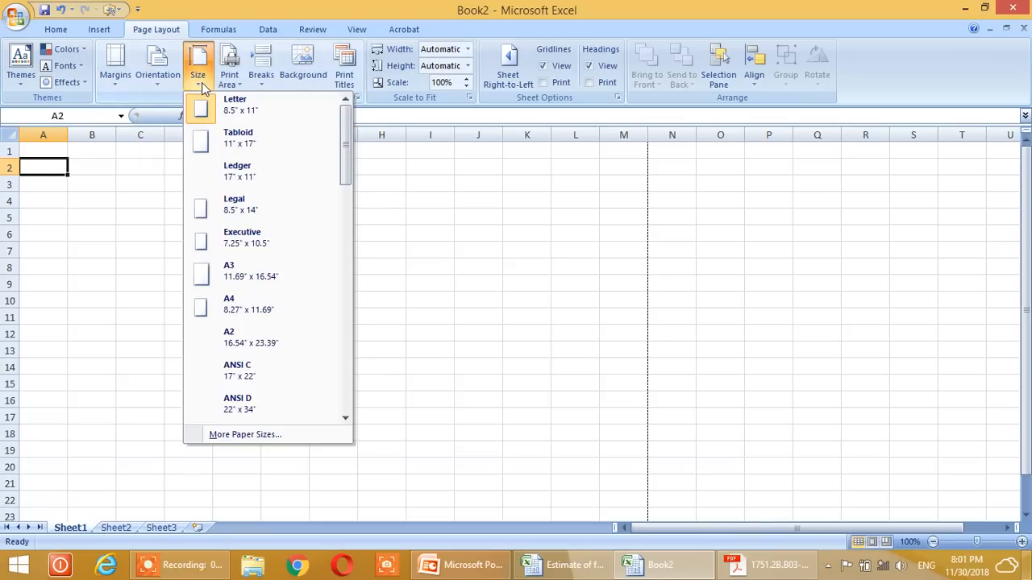
left_click(258, 308)
left_click(519, 287)
left_click(81, 186)
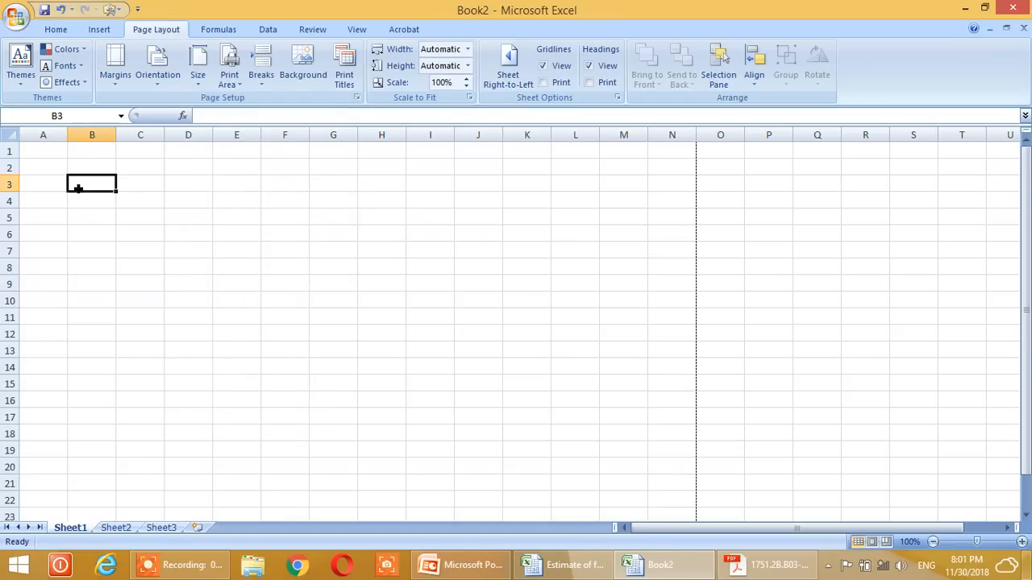
Step: Enter the column headings S.No, Description and Item in cells A2 to C2
left_click(58, 154)
left_click(62, 182)
left_click(58, 166)
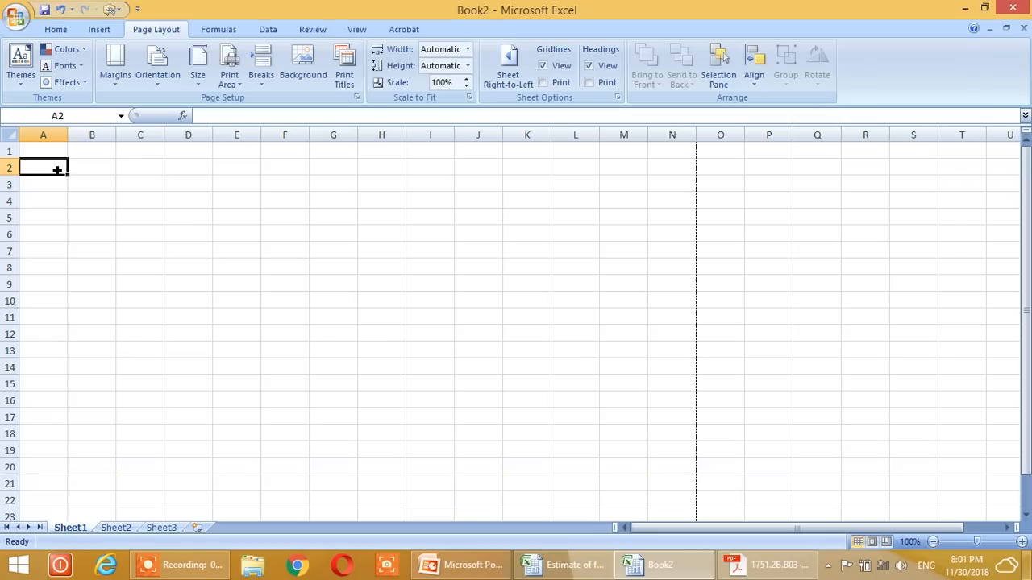
type("S")
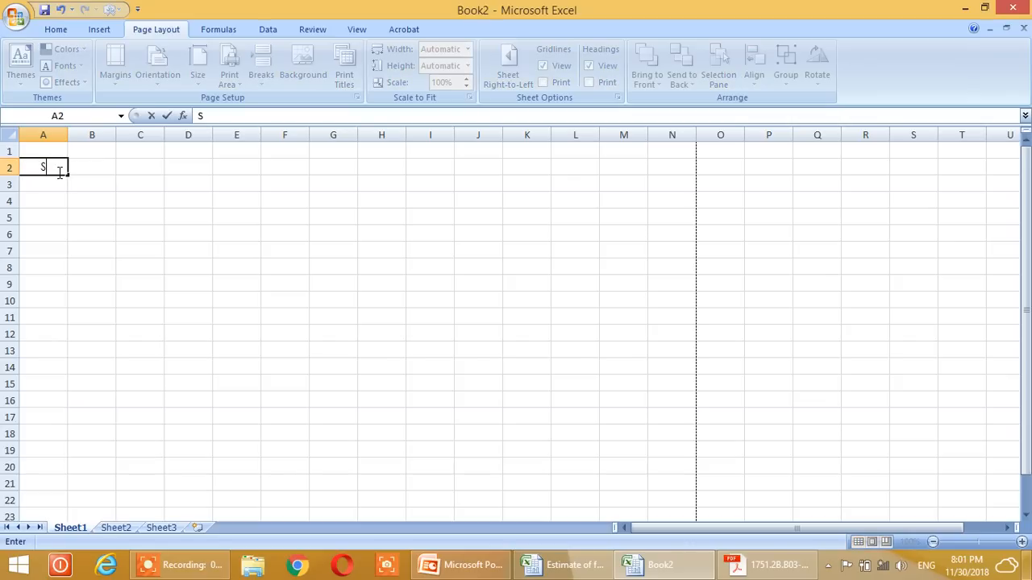
type(".No")
key("Tab")
type("D")
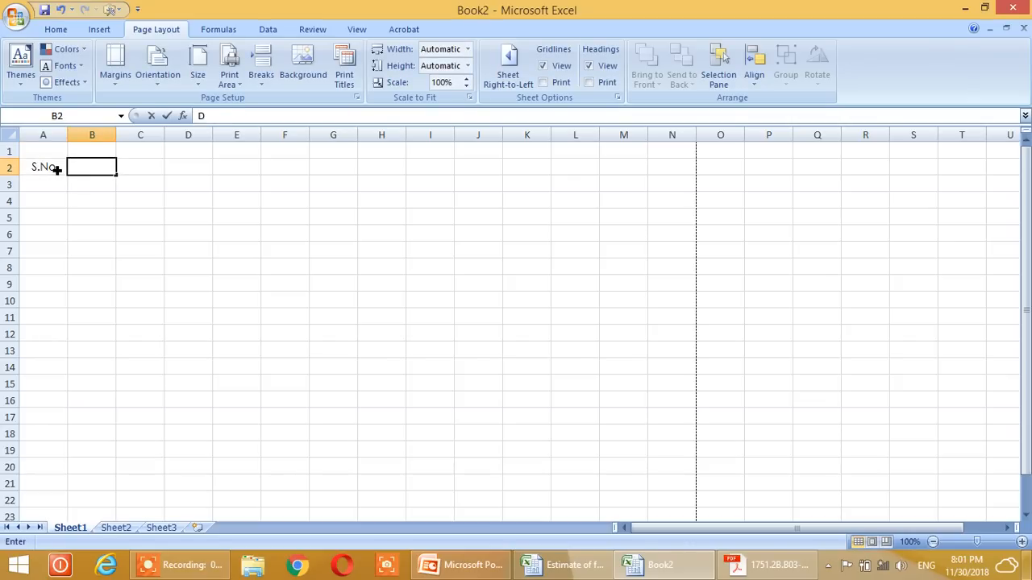
type("escription")
key("Tab")
type("Item")
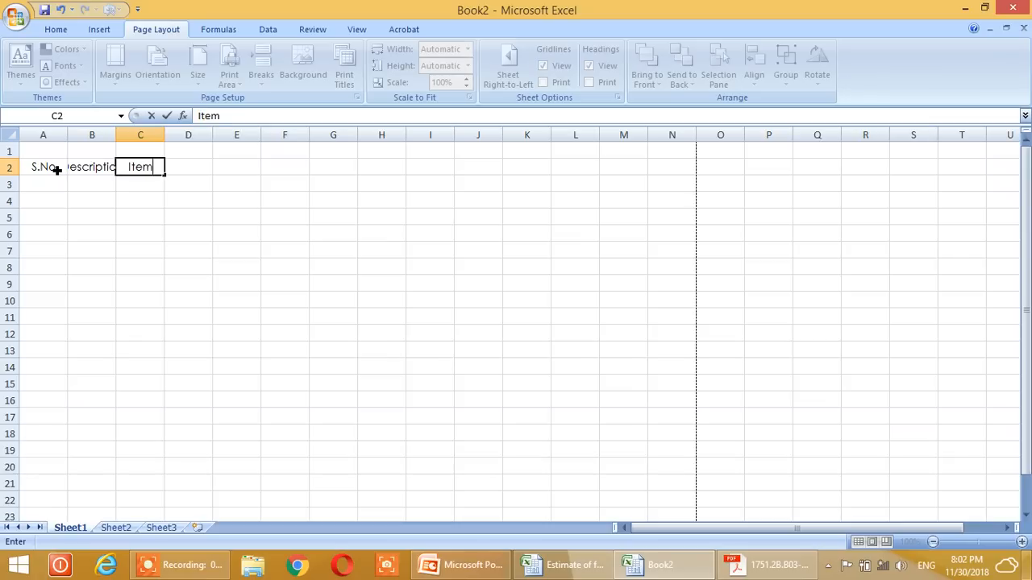
key("Tab")
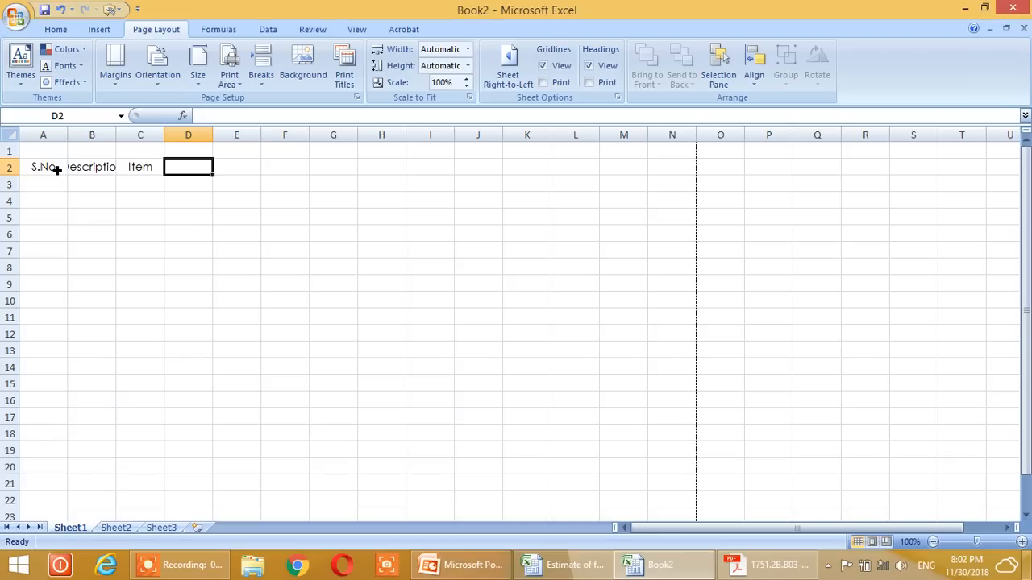
key("Return")
type("length")
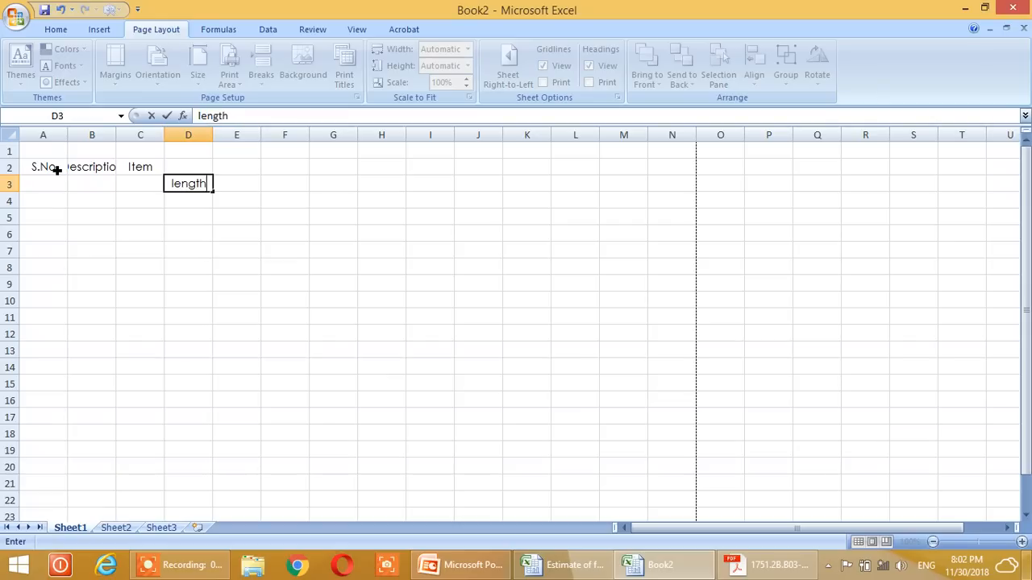
type("`")
key("BackSpace")
key("BackSpace")
key("BackSpace")
key("BackSpace")
key("BackSpace")
key("BackSpace")
key("BackSpace")
key("Up")
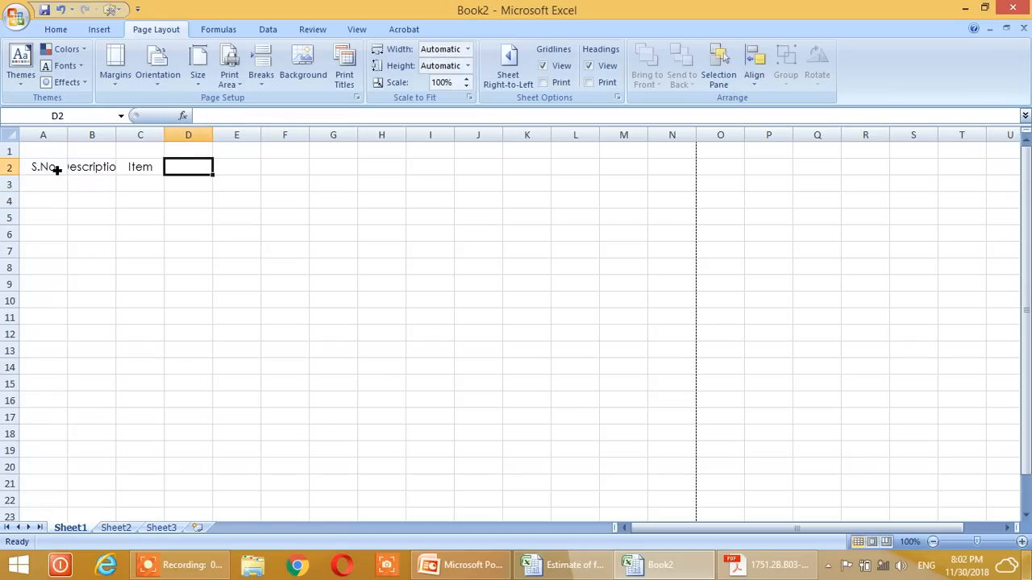
Step: Enter the column headings Length, Breadth and Height in cells D2 to F2
type("Length")
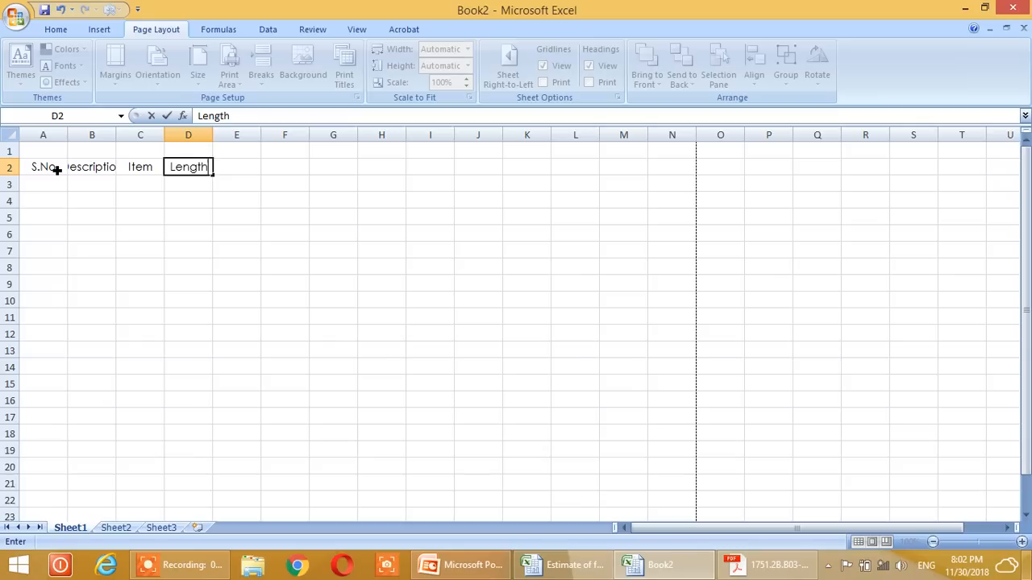
key("Tab")
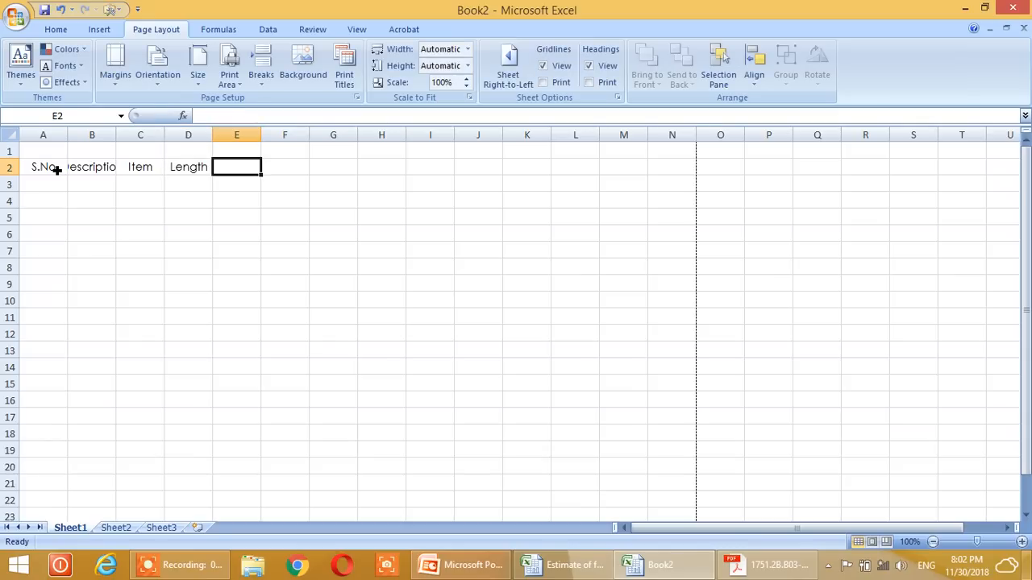
type("Breadth")
key("Tab")
type("Height")
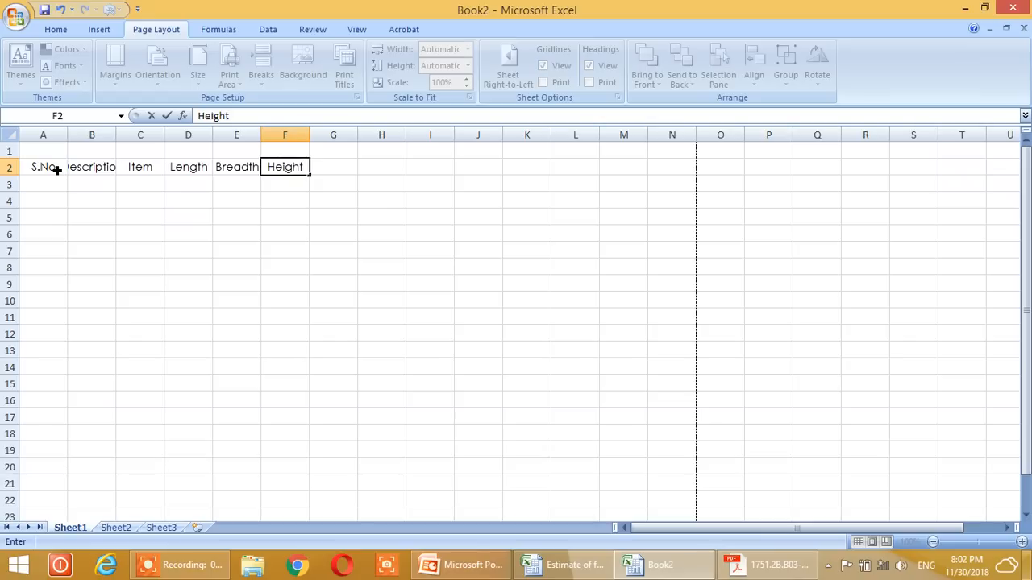
key("Tab")
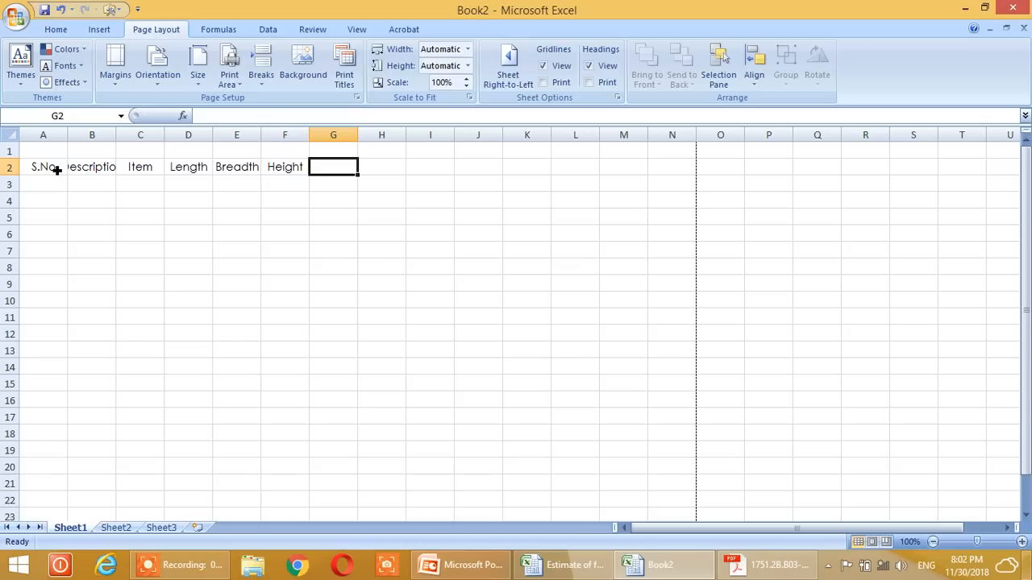
Step: Enter the column headings Volume of Concrete, Shuttering Area and Bitumen Paint Area in cells G2 to I2
type("Volume of Concrete")
key("Tab")
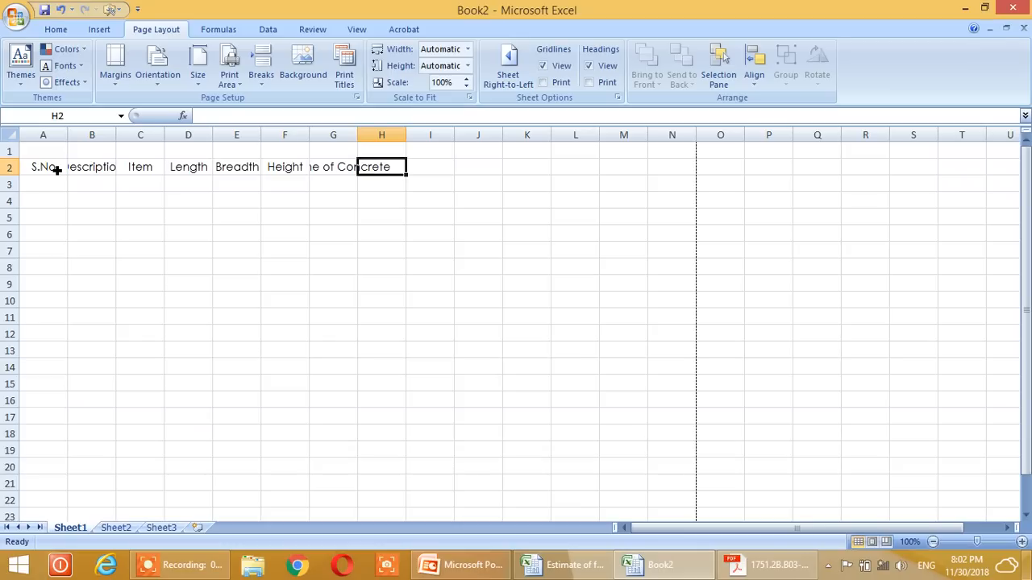
type("Shut")
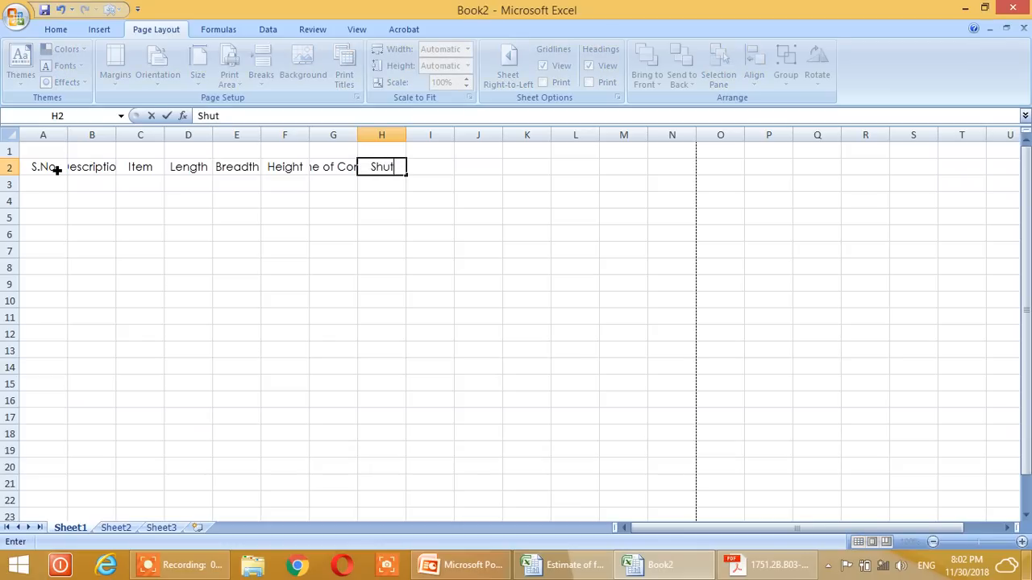
type("tering Area")
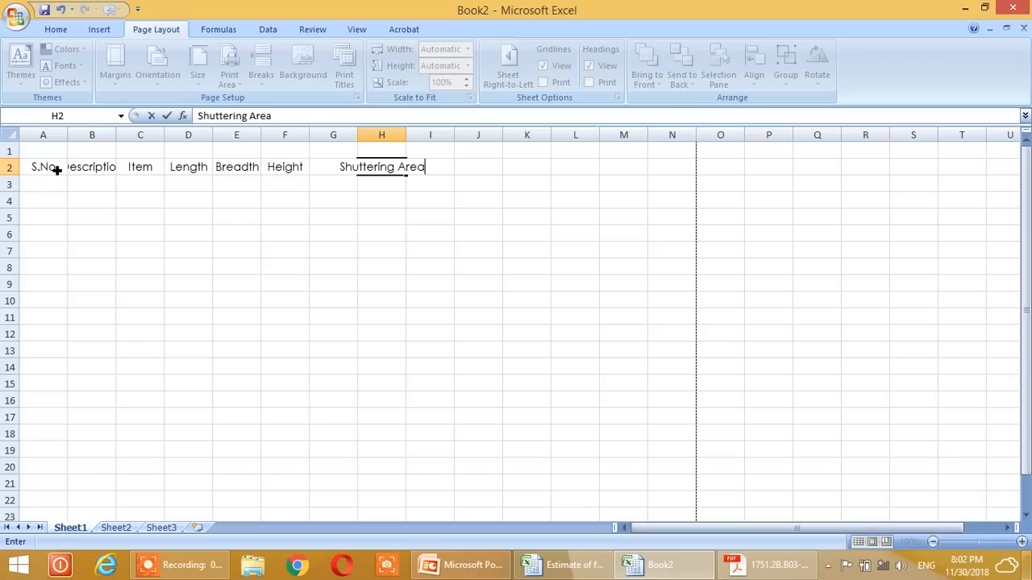
key("Tab")
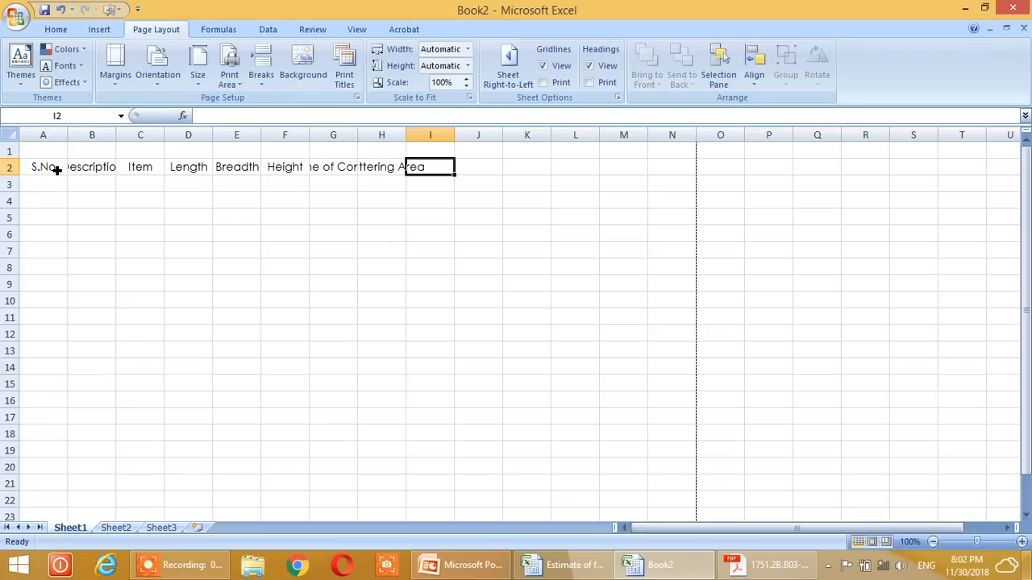
type("Bit")
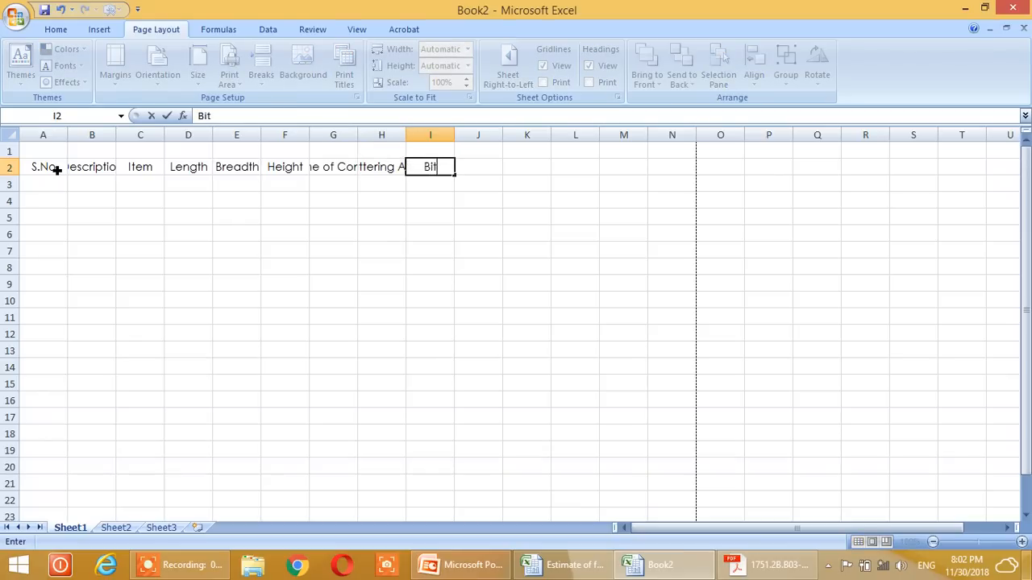
type("umen P")
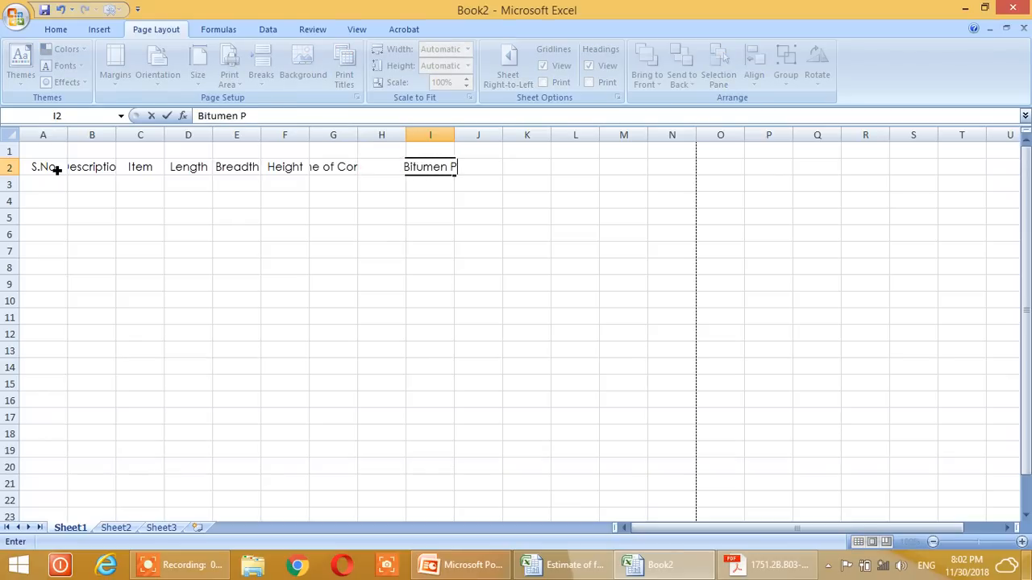
type("aint Area")
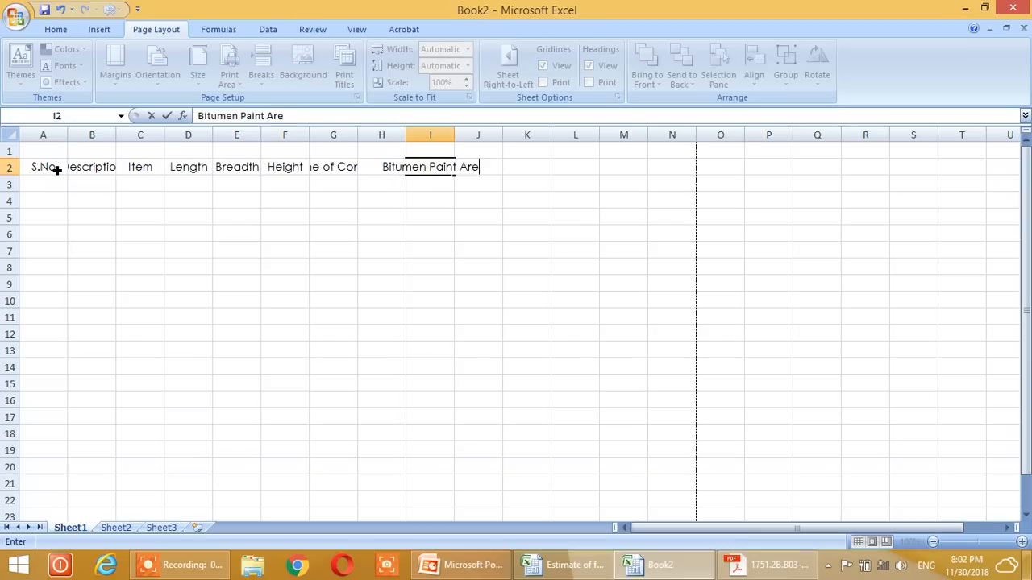
key("Return")
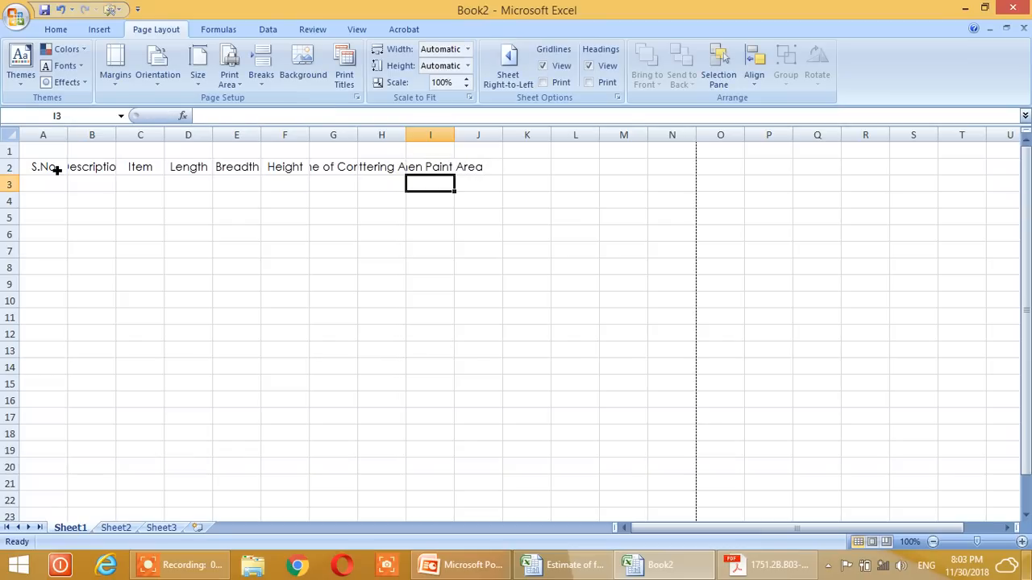
key("Left")
key("Left")
key("Left")
key("Left")
key("Left")
key("Left")
key("Left")
key("Left")
key("Right")
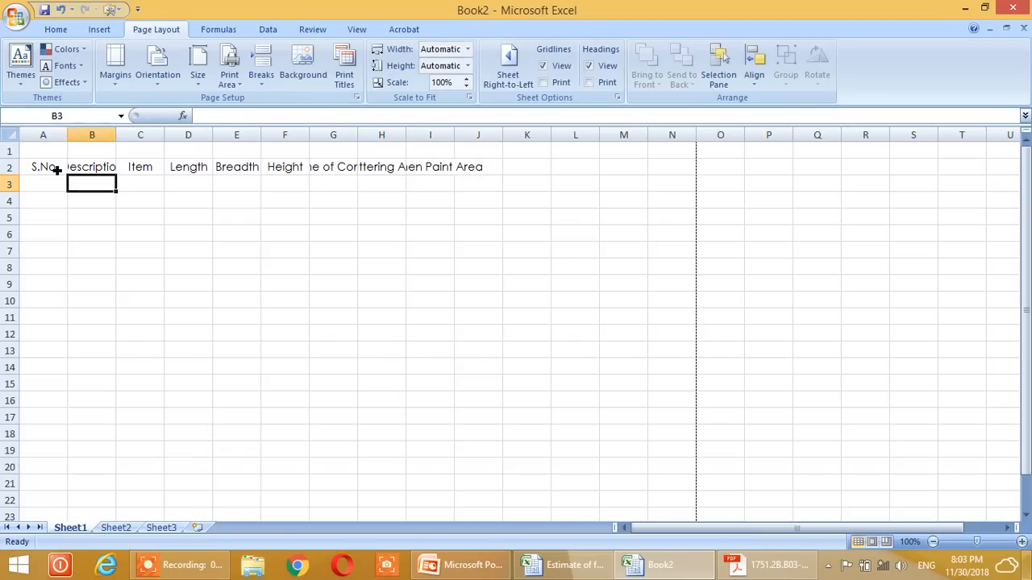
key("Right")
key("Left")
key("Left")
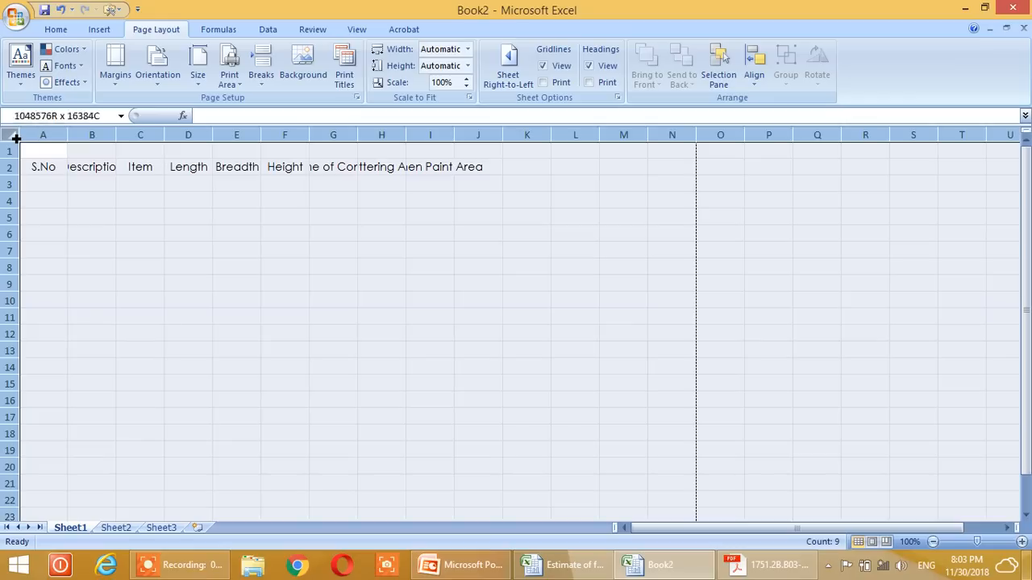
Step: Autofit the width of all columns in the sheet to their heading text
left_click(14, 137)
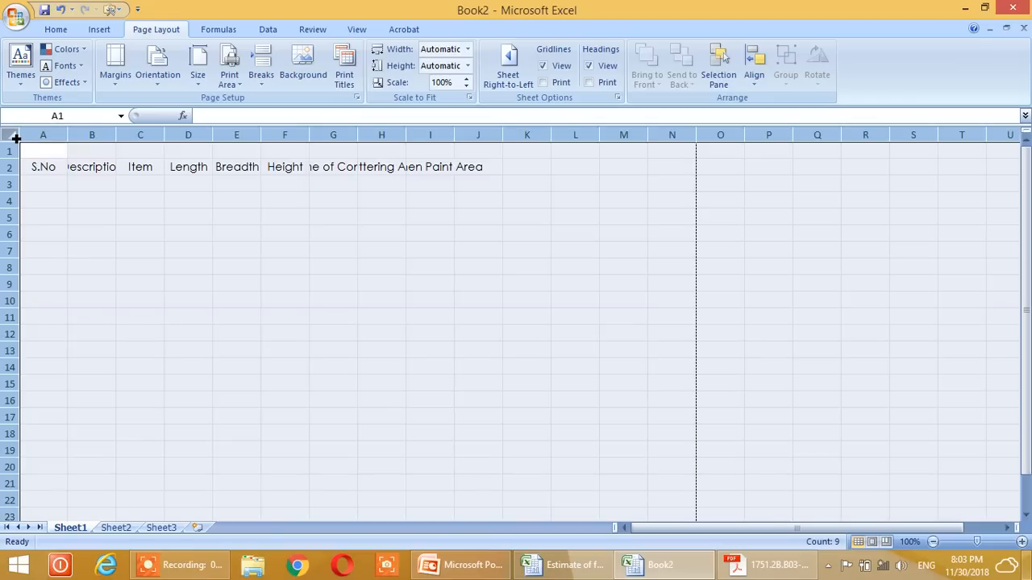
double_click(74, 142)
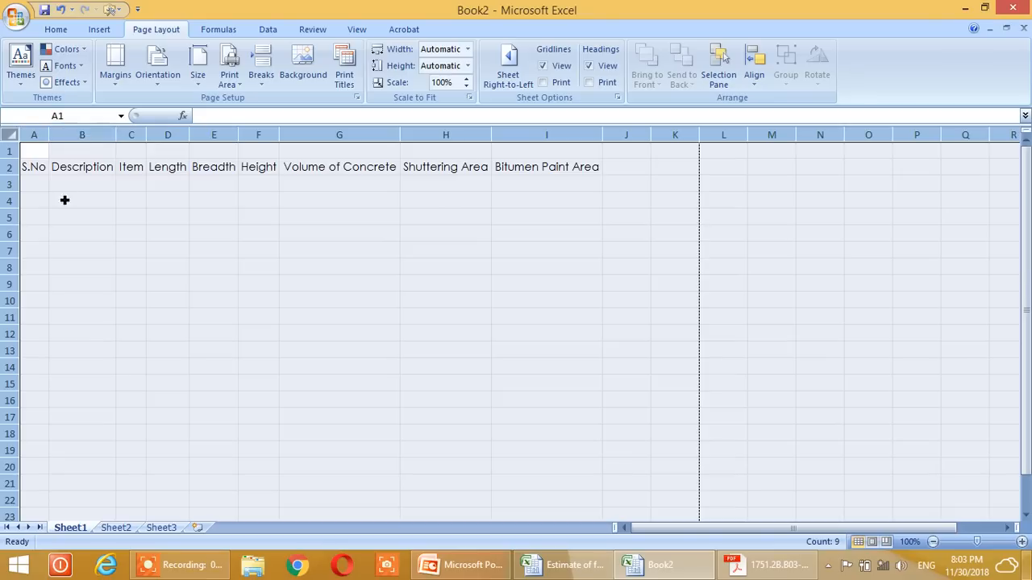
left_click(44, 185)
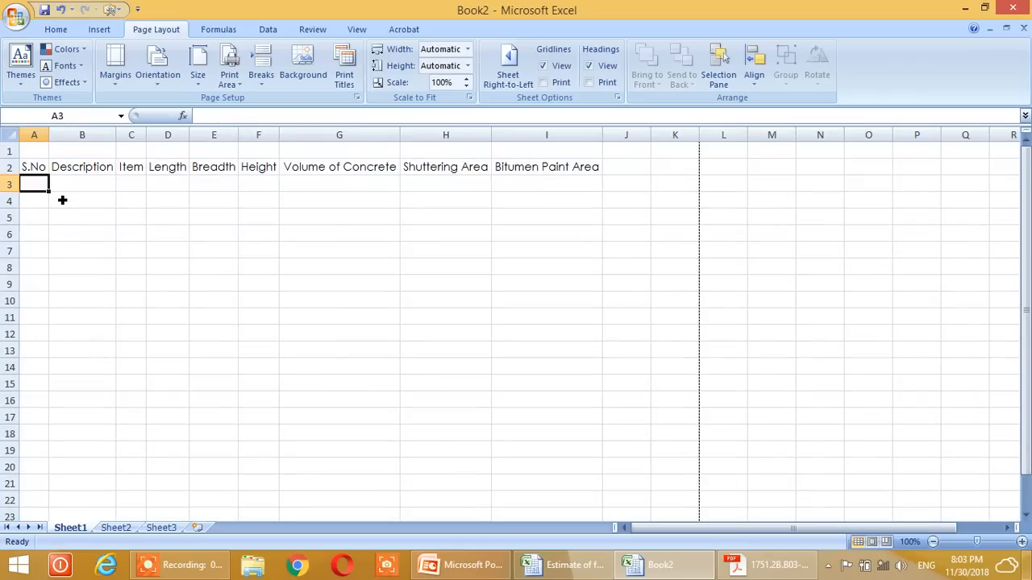
Step: Enter the symbol L in cell D3 below the Length heading
key("Right")
key("Right")
key("Right")
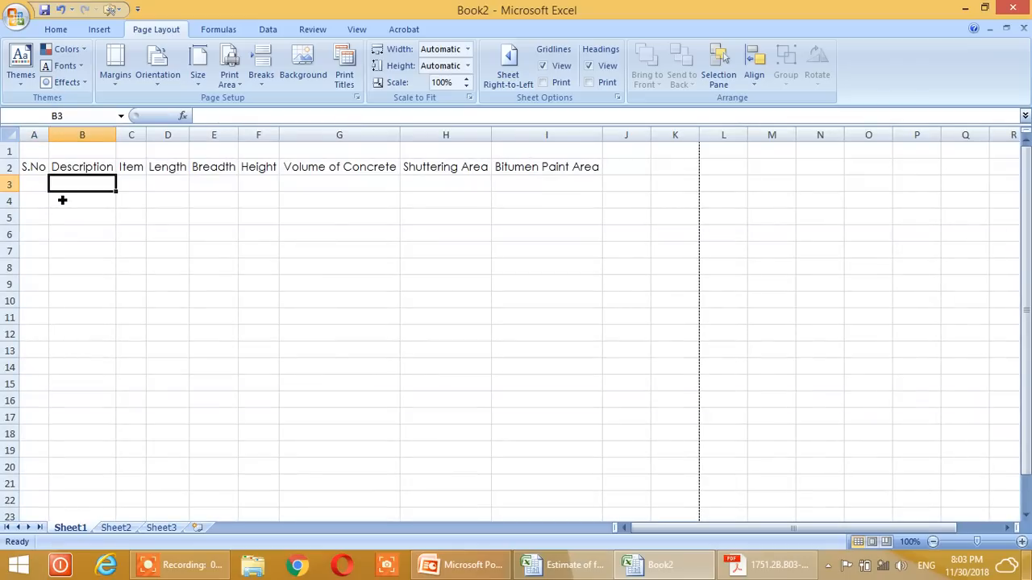
type("L")
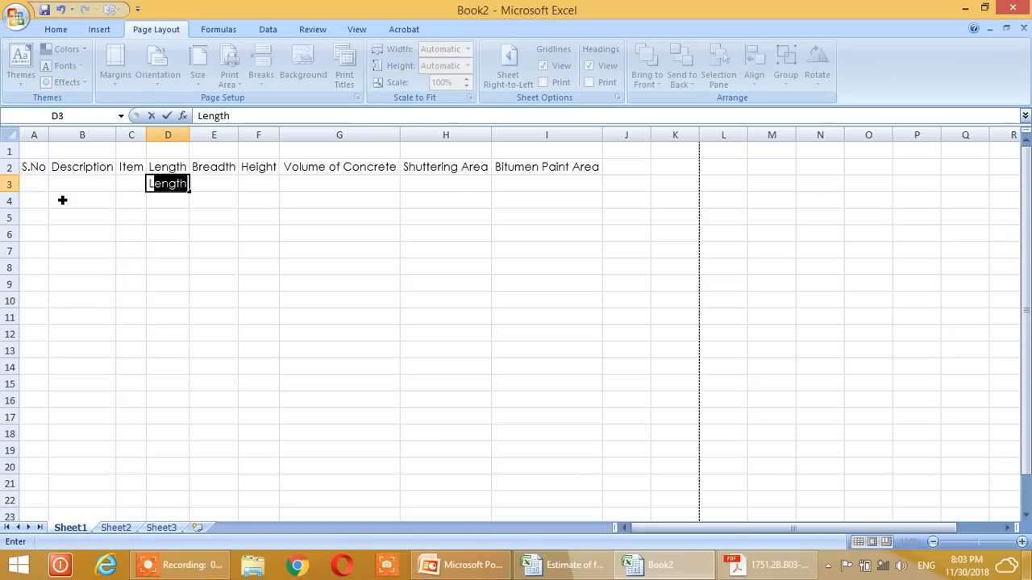
key("BackSpace")
key("Right")
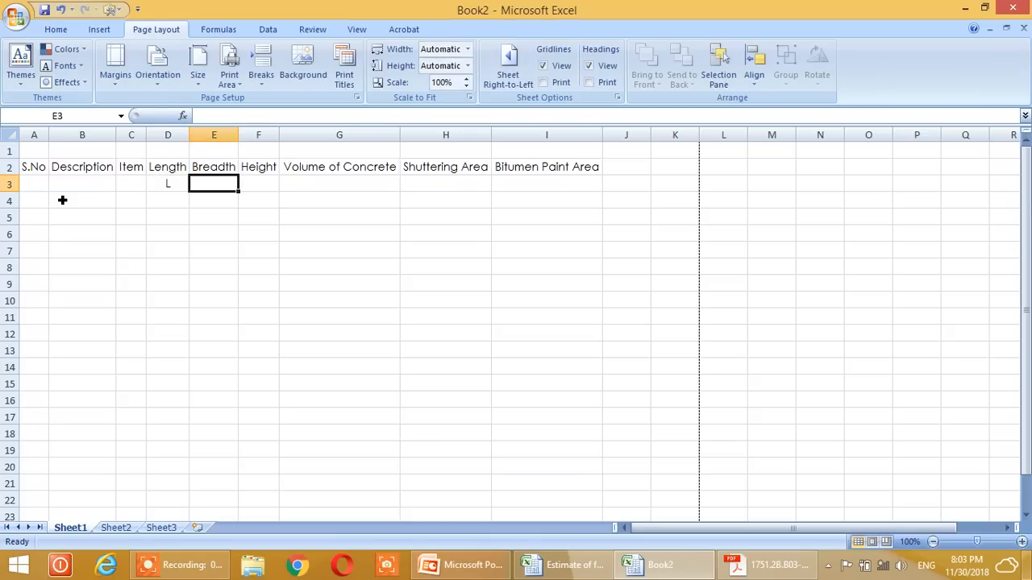
Step: Enter the symbols B and D in cells E3 and F3 below the Breadth and Height headings
type("B")
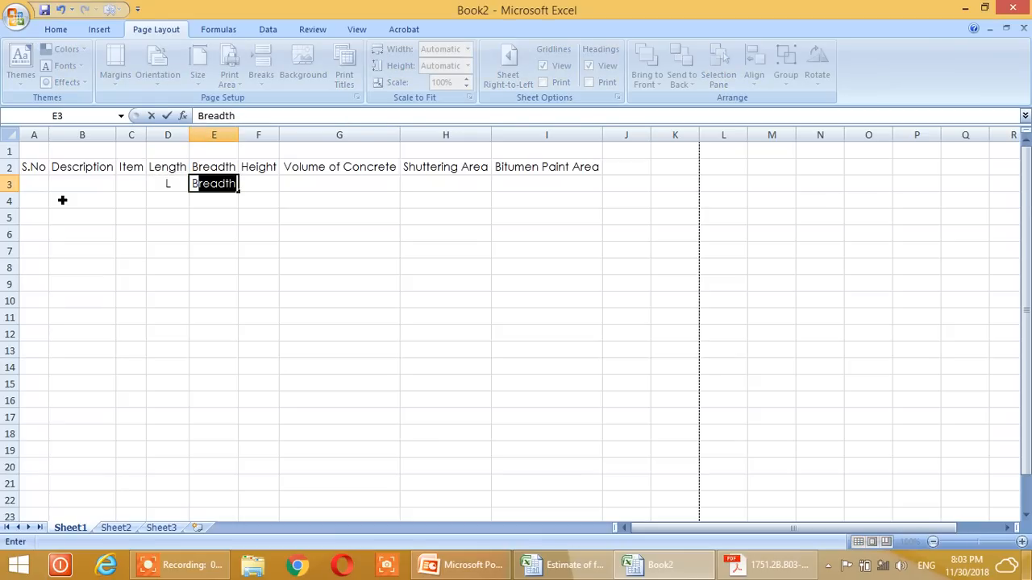
key("BackSpace")
key("Right")
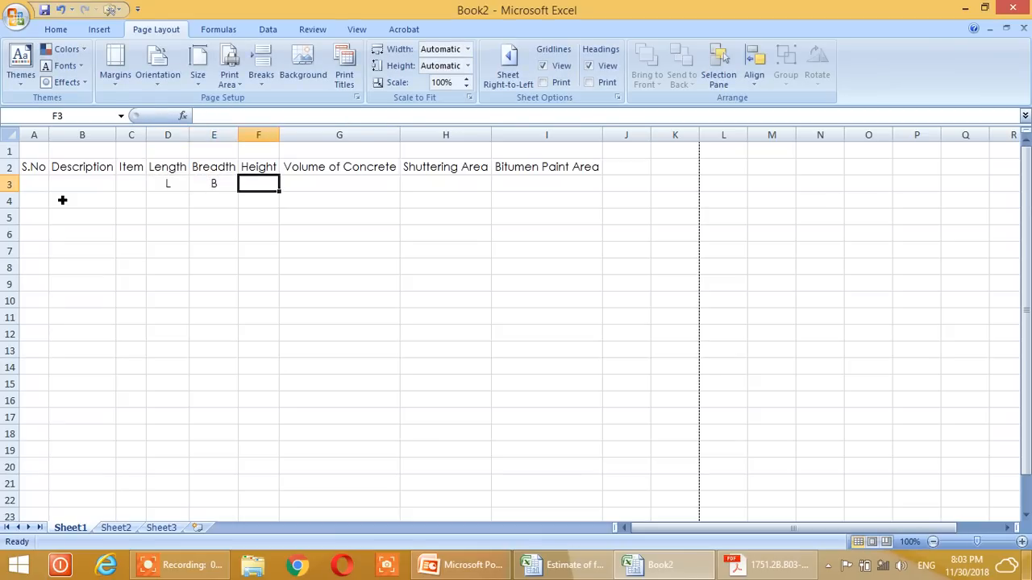
type("D")
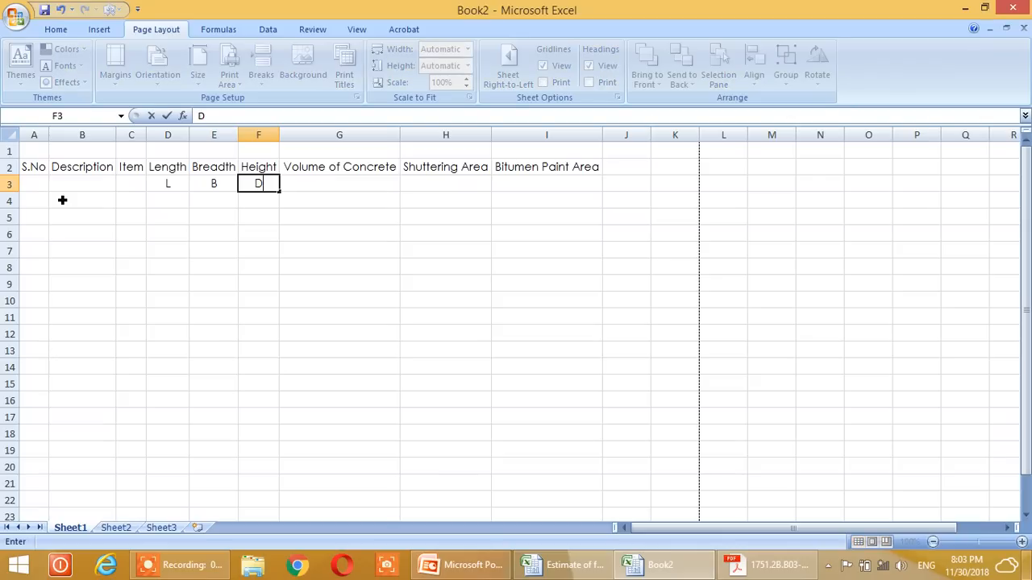
key("Right")
key("Left")
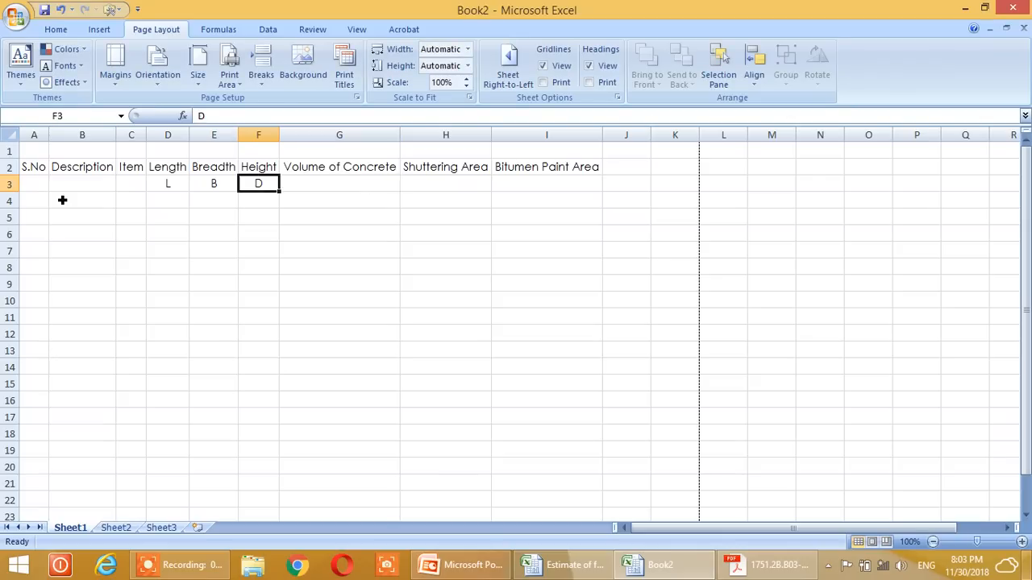
Step: Replace the heading in cell F2 with Depth
key("Up")
type("Depth")
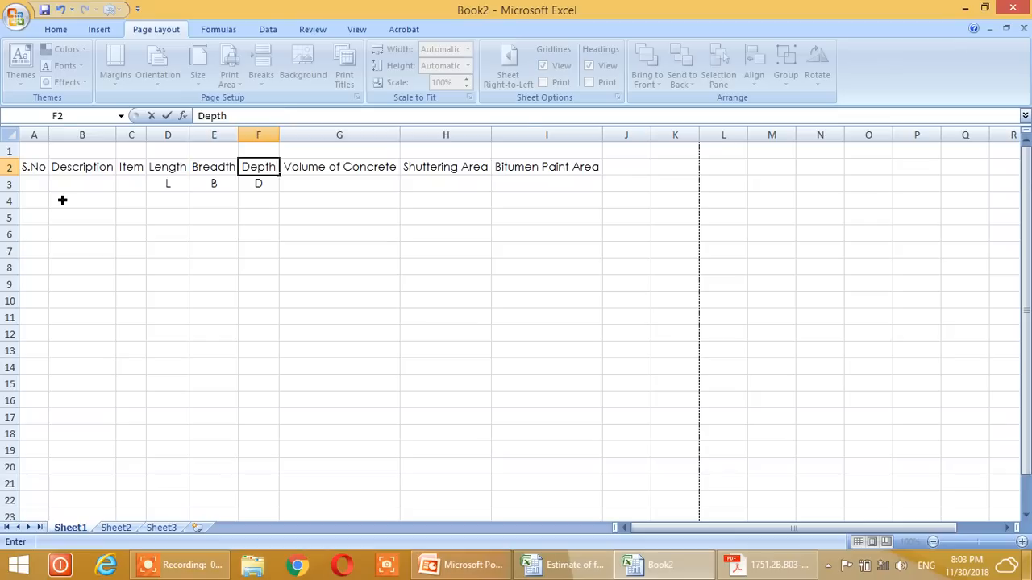
key("Right")
Step: Enter the expression L x B x D x Nos in cell G3 below the Volume of Concrete heading
key("Down")
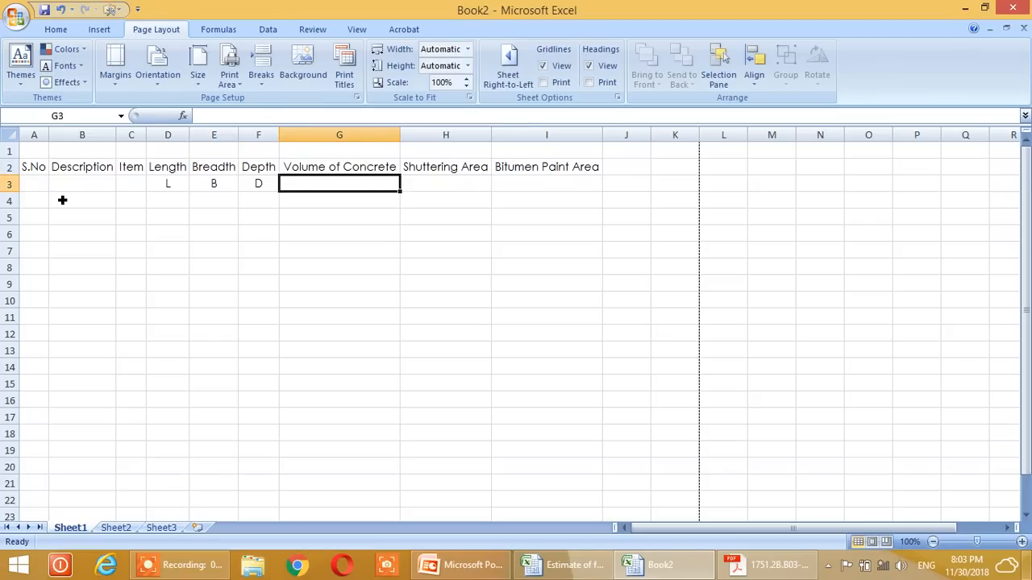
type("L")
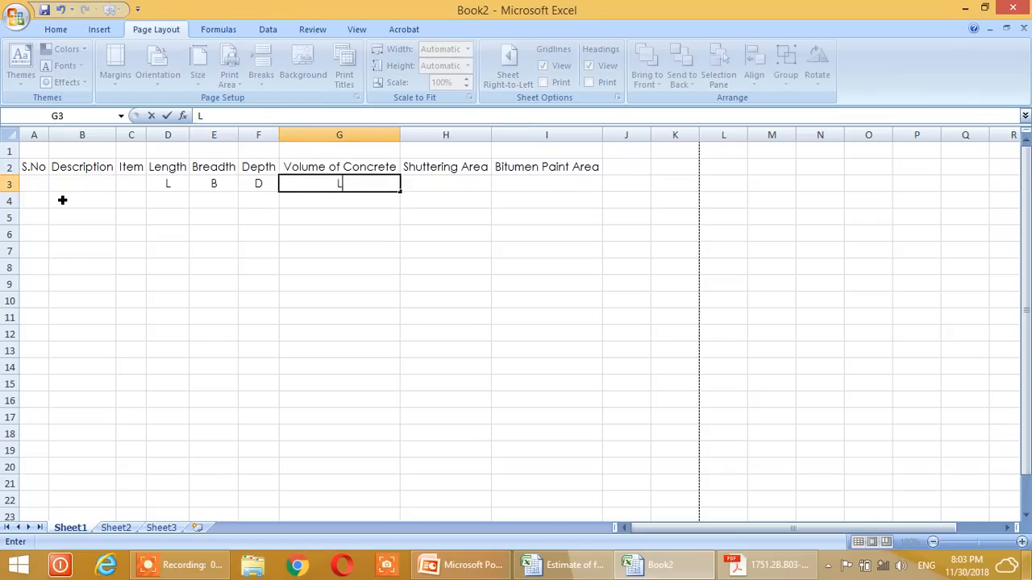
type(" x B x D x Nos")
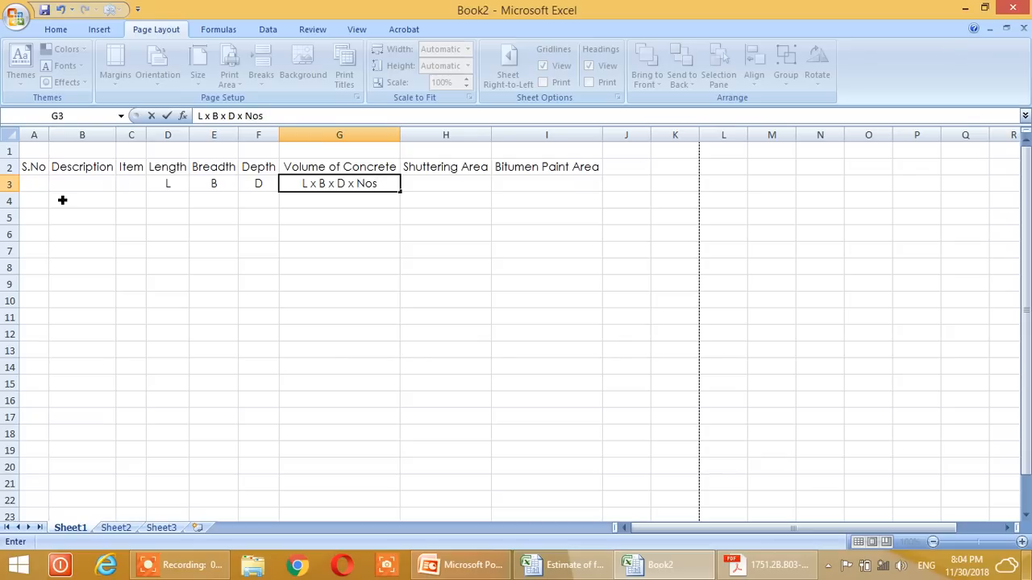
key("Left")
key("Left")
key("Left")
key("Left")
key("Left")
key("Left")
key("Right")
key("Right")
key("Left")
key("Right")
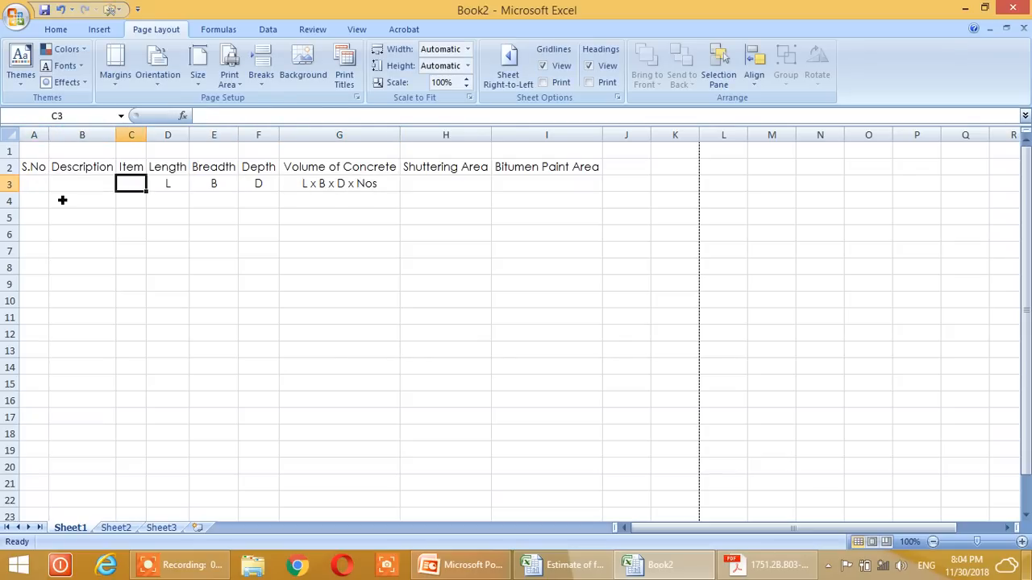
left_click(87, 191)
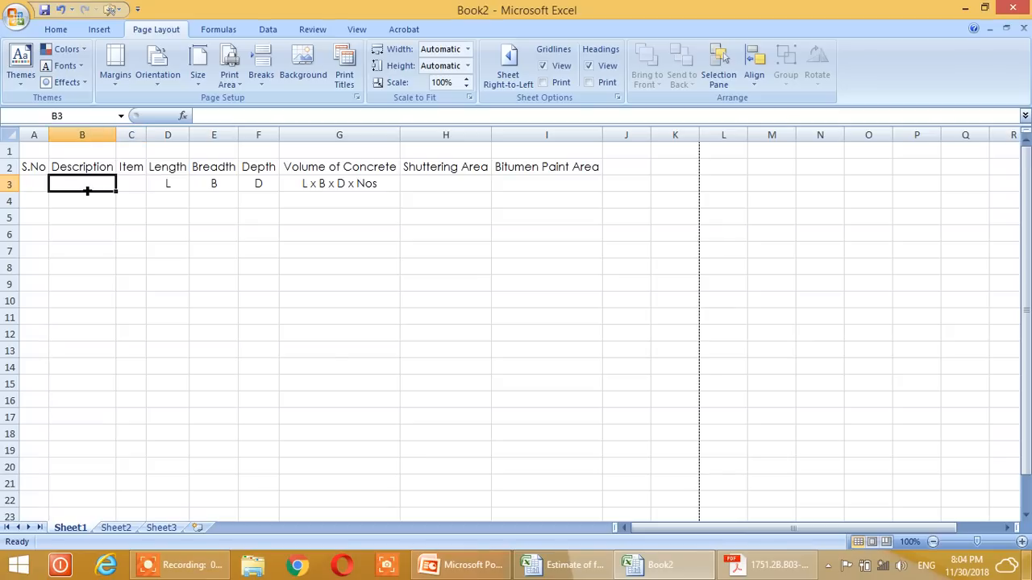
left_click(133, 170)
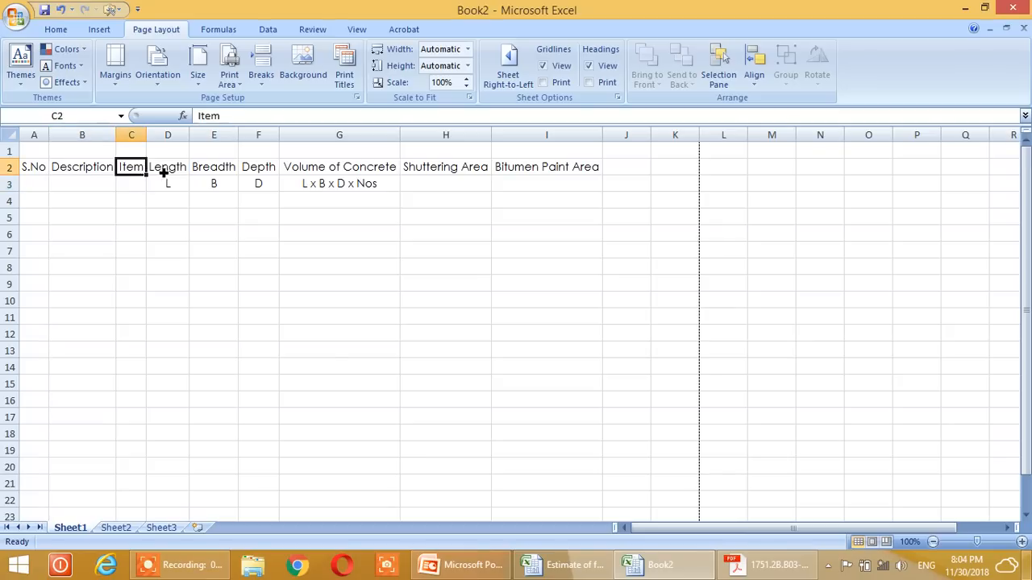
left_click(172, 174)
left_click(137, 171)
left_click(168, 145)
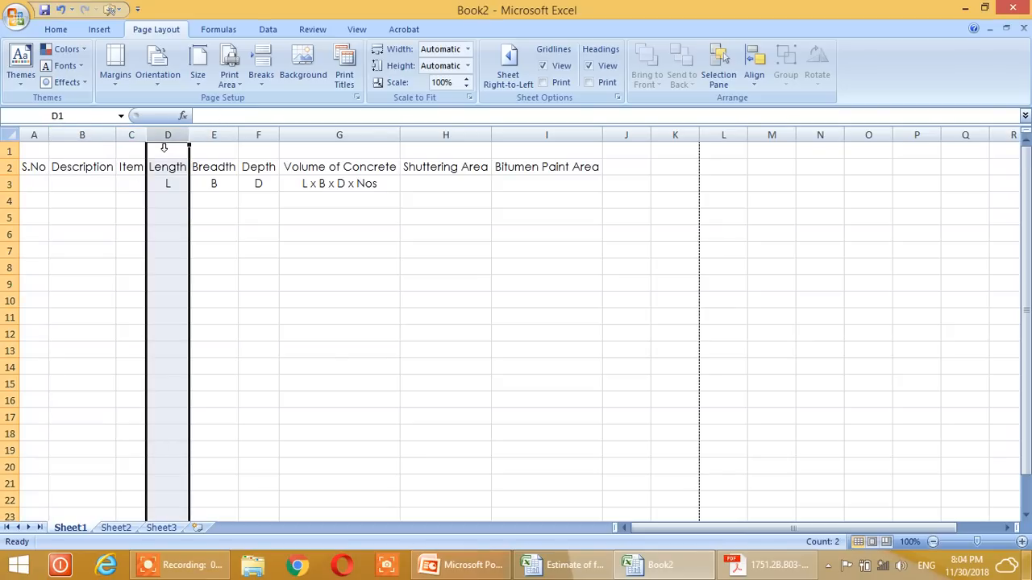
left_click(216, 238)
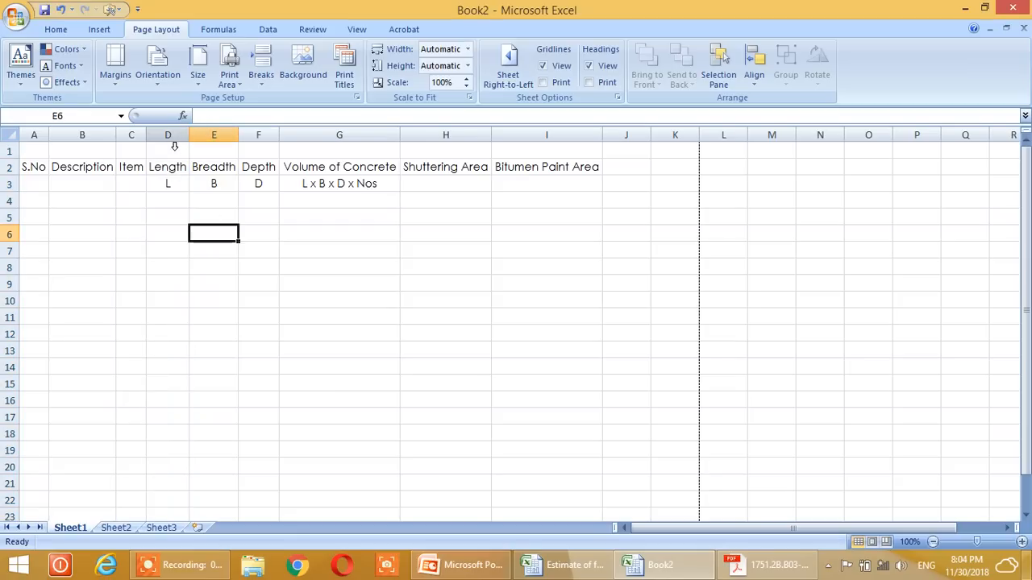
Step: Insert a blank column between the Item and Length columns
left_click(174, 145)
right_click(172, 144)
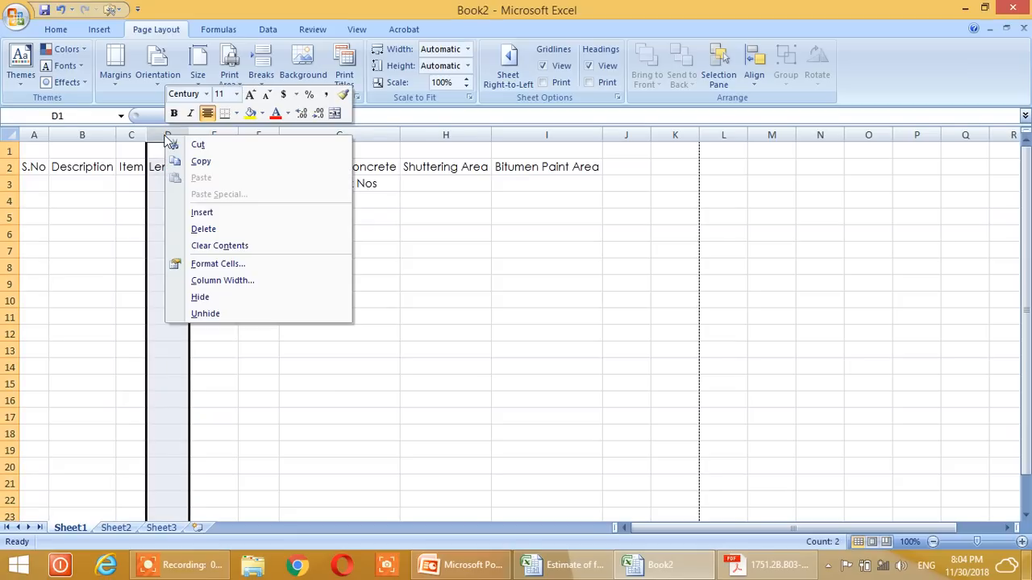
left_click(203, 212)
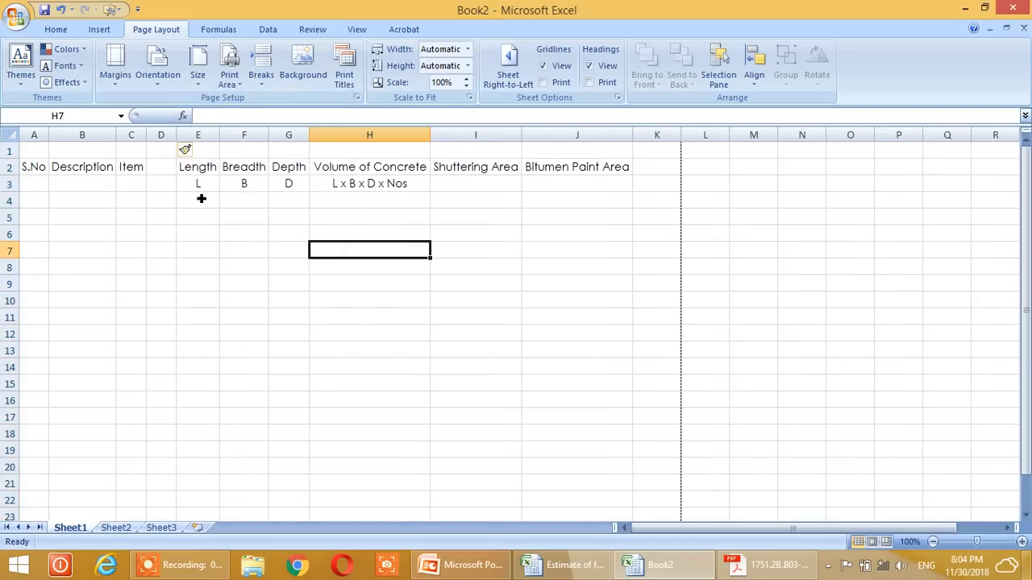
Step: Enter the heading Nos in cell D2 and the symbol # below it in cell D3
left_click(166, 169)
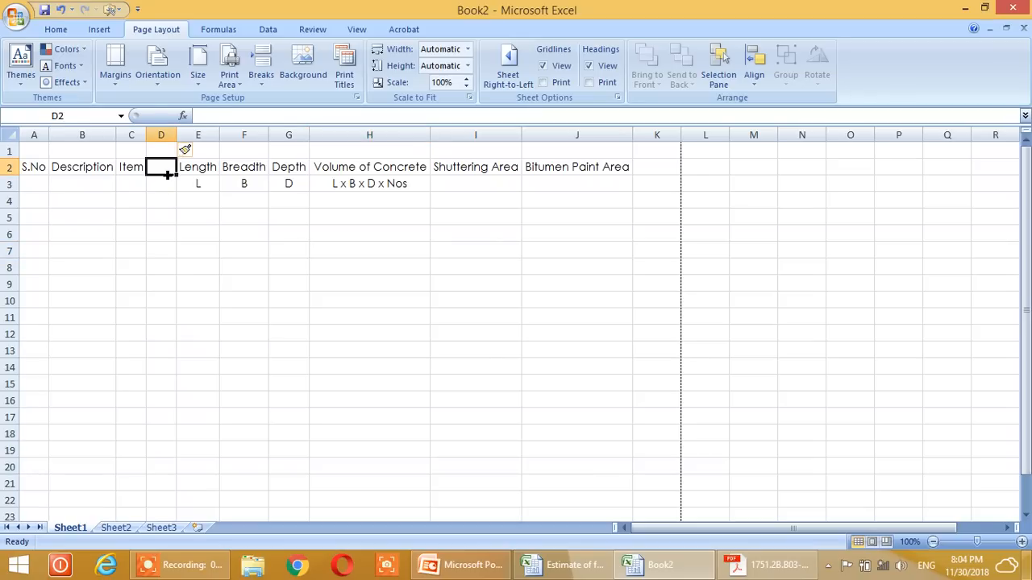
type("Nos")
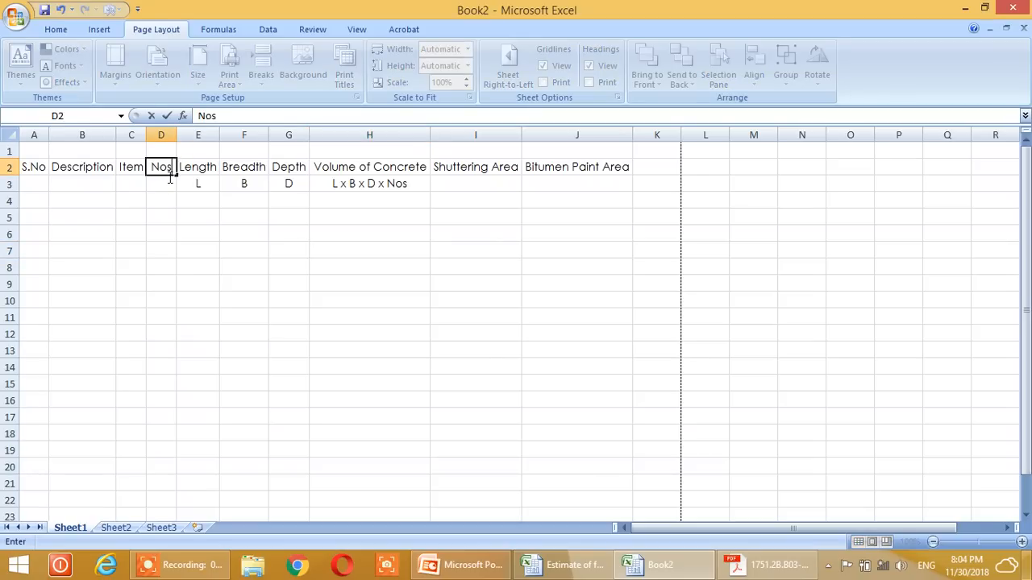
key("Return")
type("#")
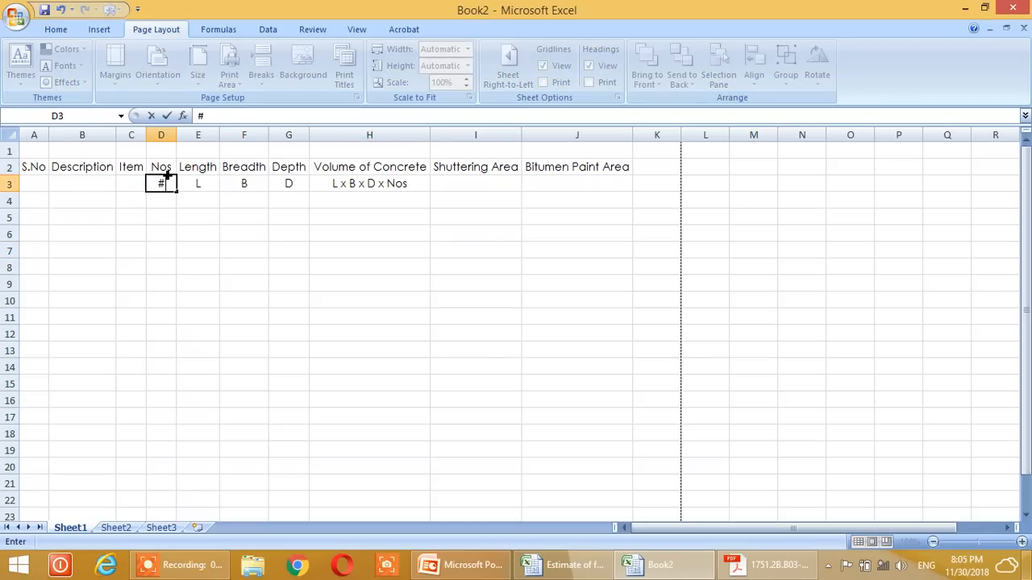
key("Tab")
Step: Enter the expression [(L + B) x 2 x D] x Nos in cell I3 below the Shuttering Area heading
key("Tab")
key("Tab")
key("Tab")
key("Tab")
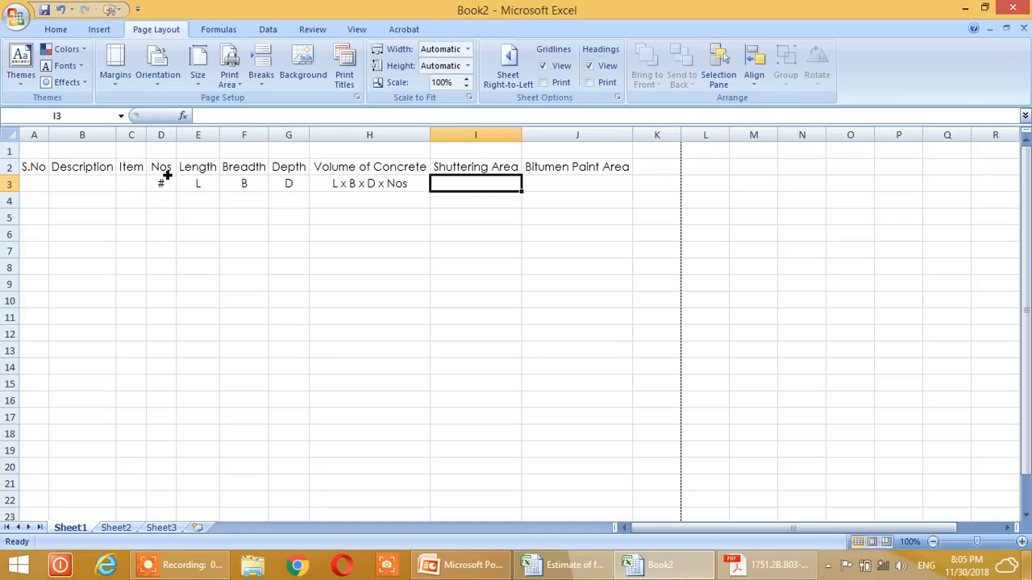
type("[(L + B")
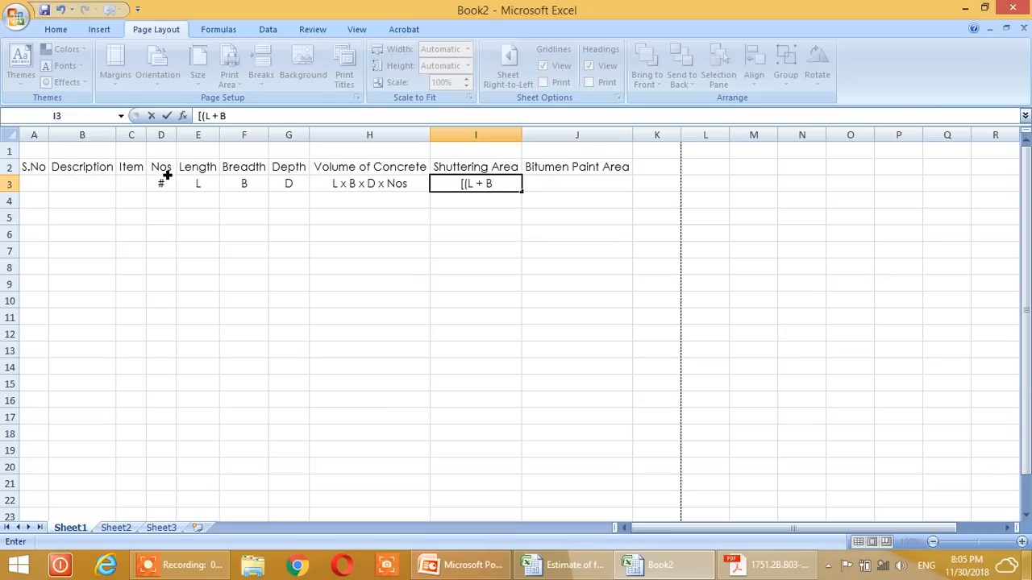
type(") x 2 x D] x Nos")
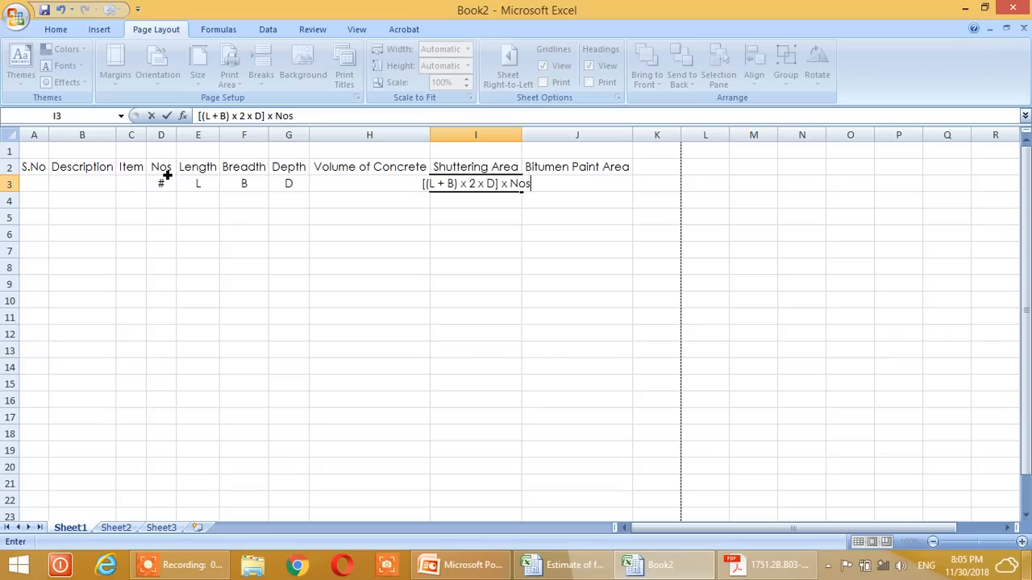
key("Tab")
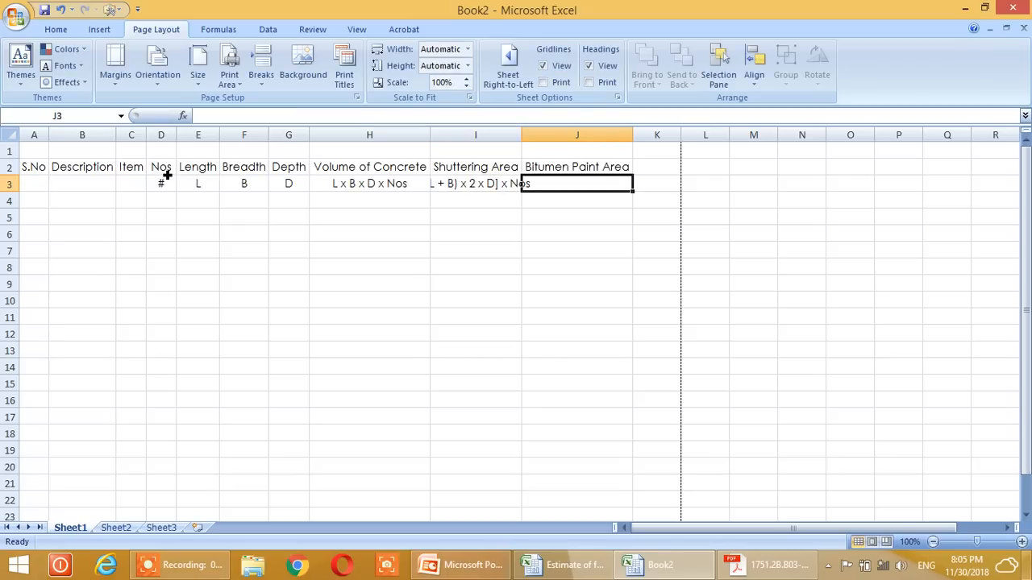
Step: Enter the expression Sides = (L + B) x 2 x D in cell J3 below the Bitumen Paint Area heading
type("S")
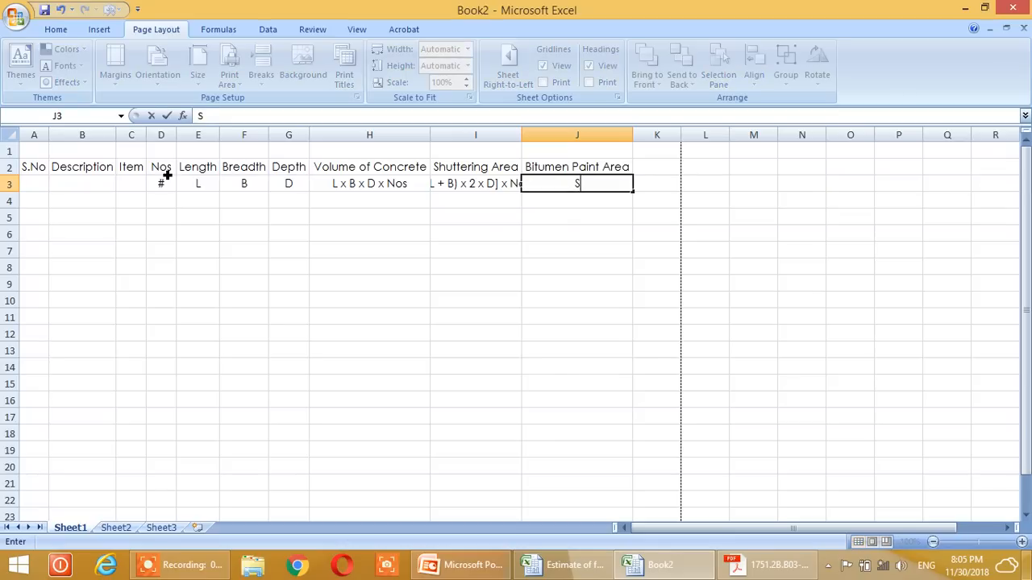
type("ides = )")
key("BackSpace")
type("(L + B) x 2")
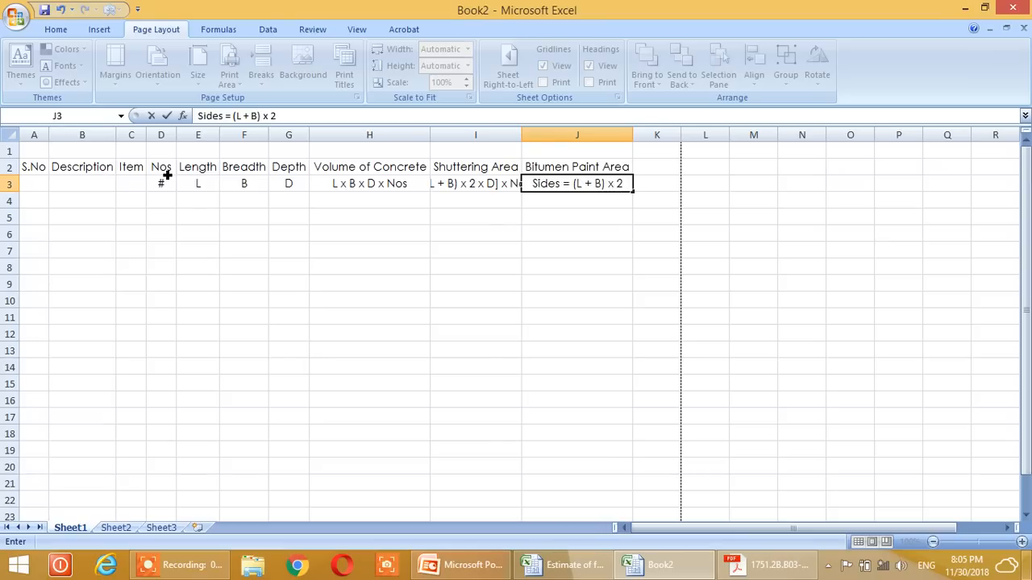
type(" x ")
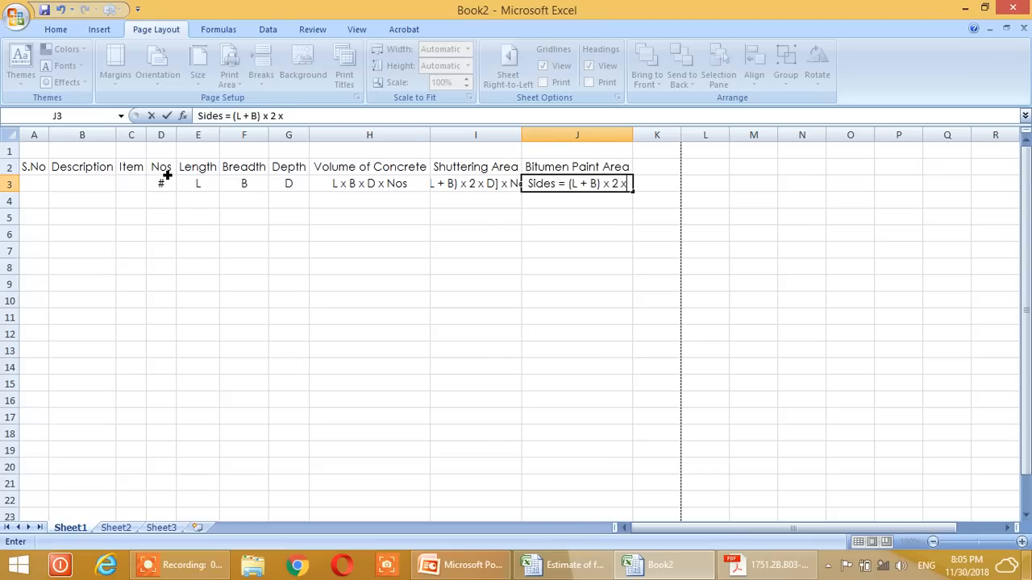
type("D")
key("Return")
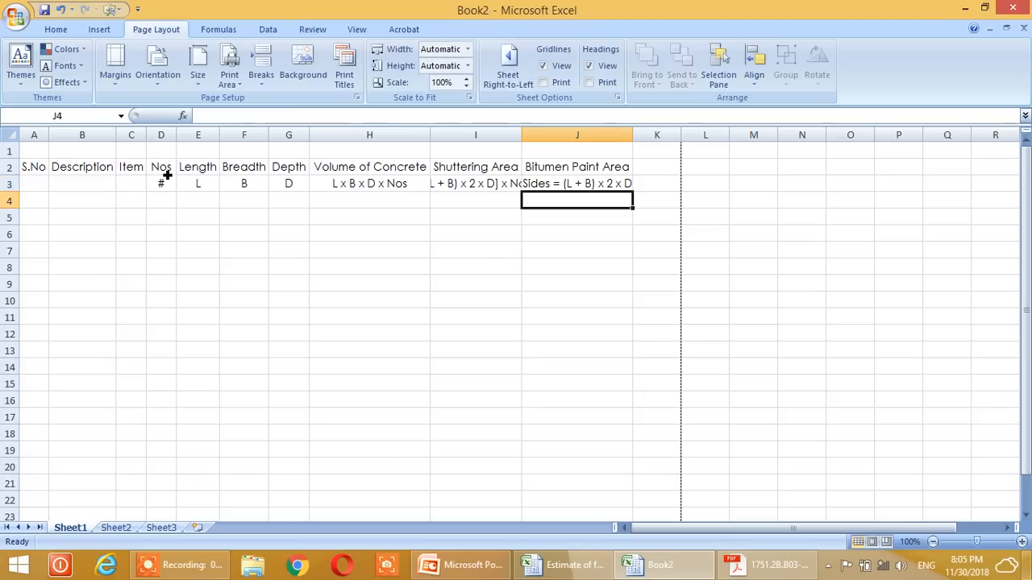
Step: Enter the expression Top = (L x B) in cell K3, beside the bitumen sides expression
key("Up")
key("Right")
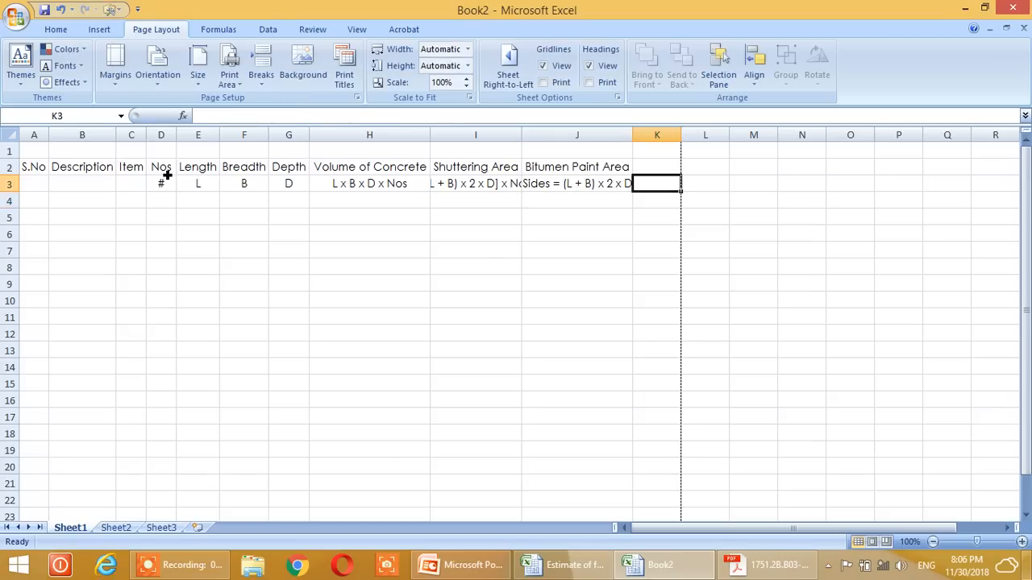
type("Top")
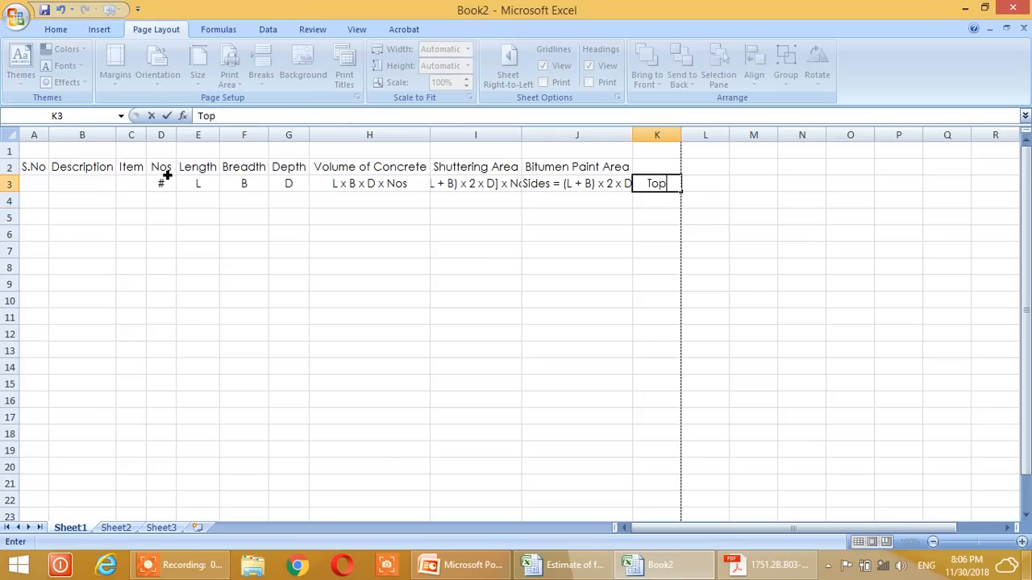
type(" = (L x B)")
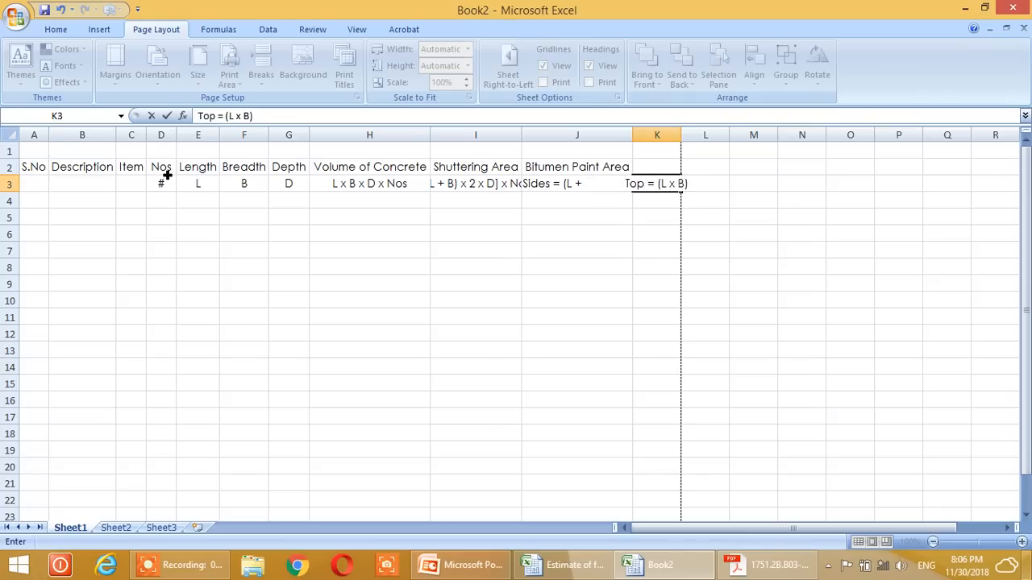
key("Tab")
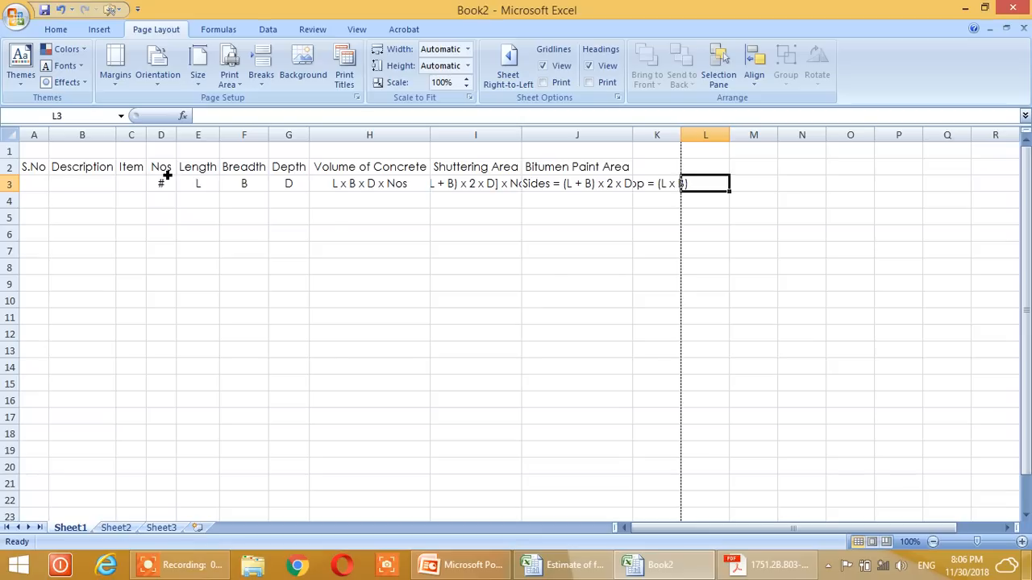
Step: Enter the expression Col Sub = (L x B) in cell L3, beside the bitumen top expression
type("Col")
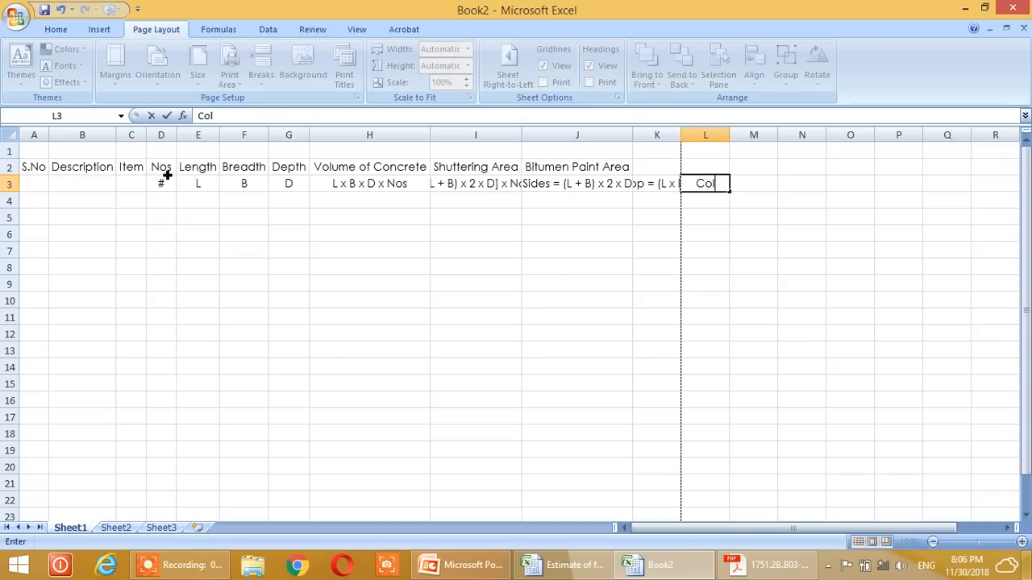
type(" Sub =")
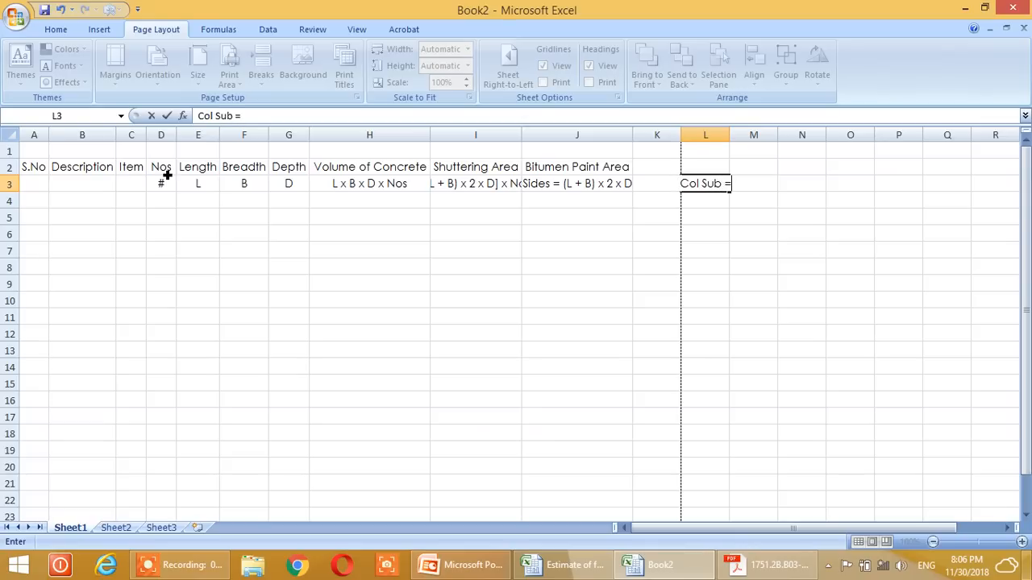
type(" (L x B)")
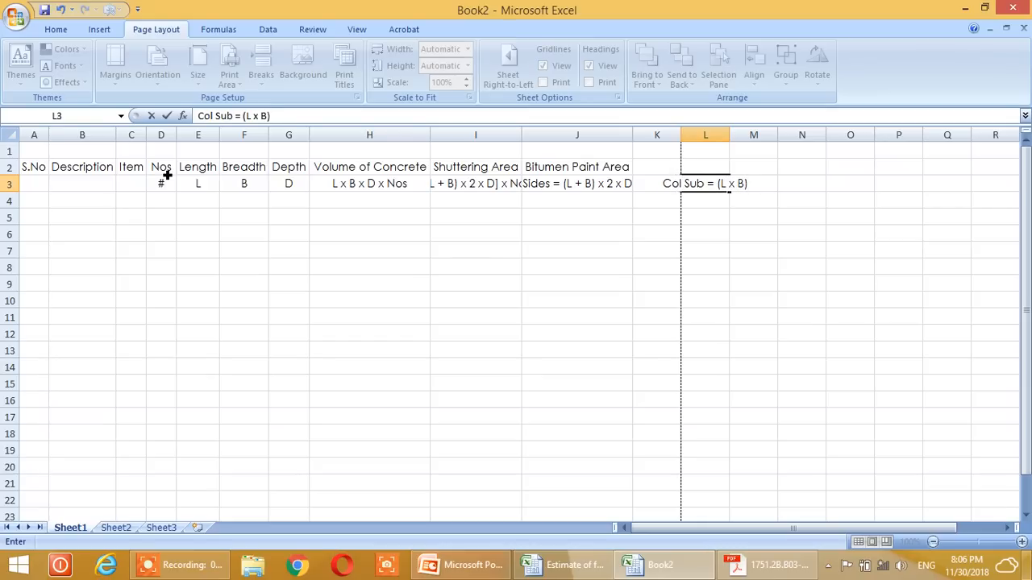
key("Return")
Step: Widen the Shuttering Area column so that its whole expression in row 3 fits
left_click(461, 285)
left_click(319, 201)
left_click(143, 168)
left_click(258, 181)
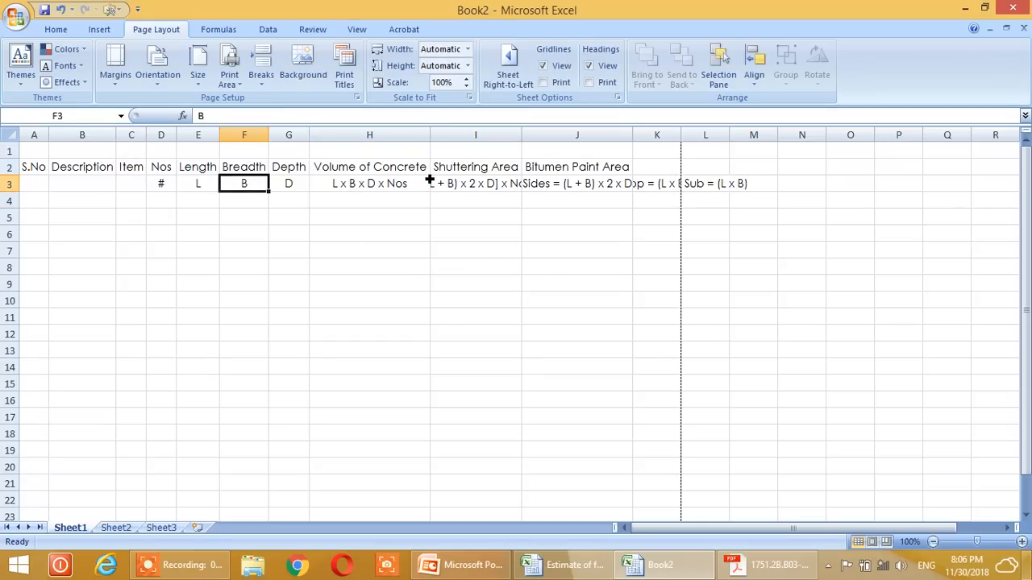
left_click(504, 169)
left_click_drag(531, 139, 550, 132)
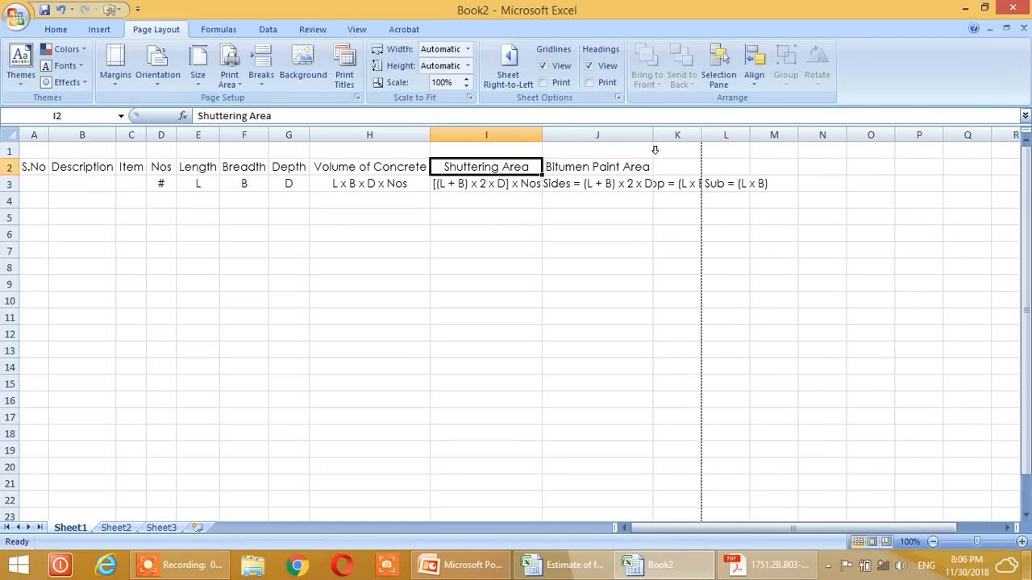
Step: Widen columns J and K to fit their expressions, and enter L, B and Area in cells L4, M4 and N4 below the Col Sub expression
left_click_drag(656, 140, 768, 132)
left_click(758, 207)
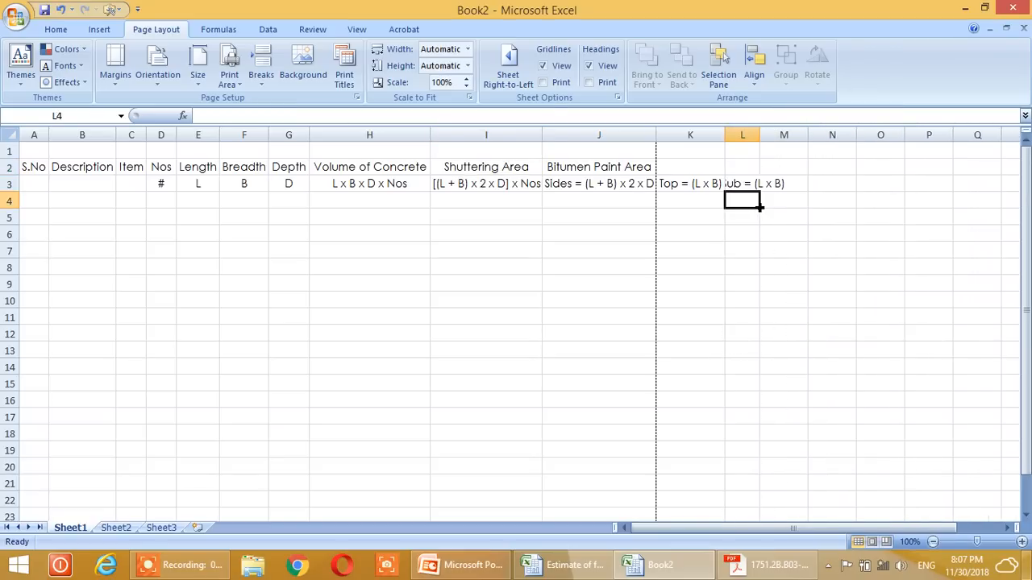
type("L")
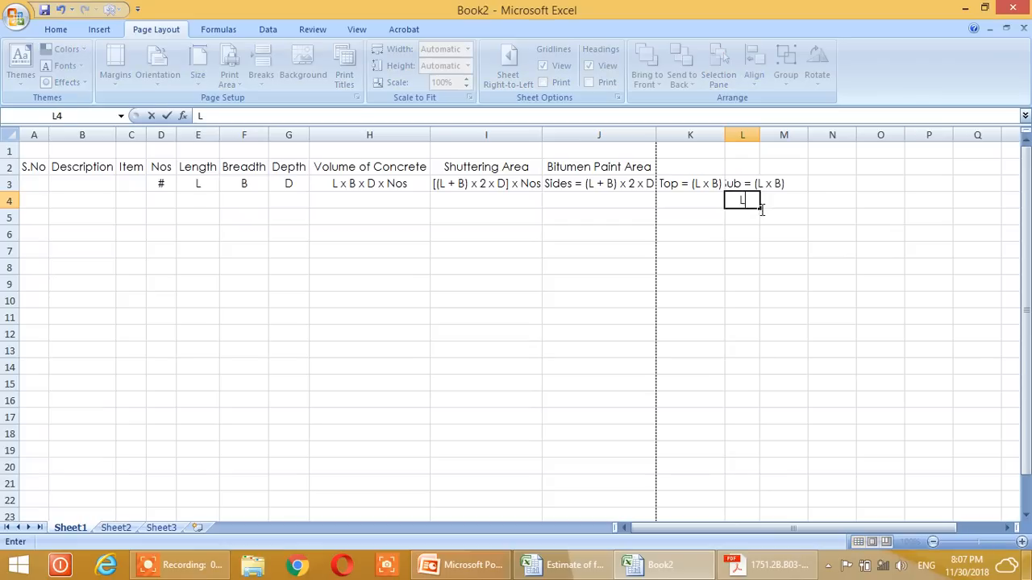
key("Tab")
type("B")
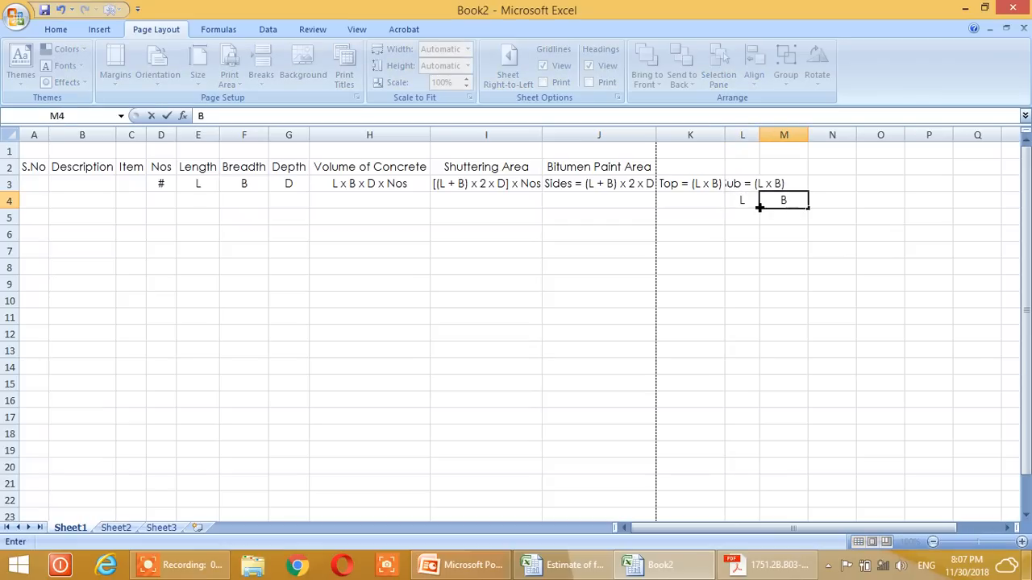
key("Tab")
type("Area")
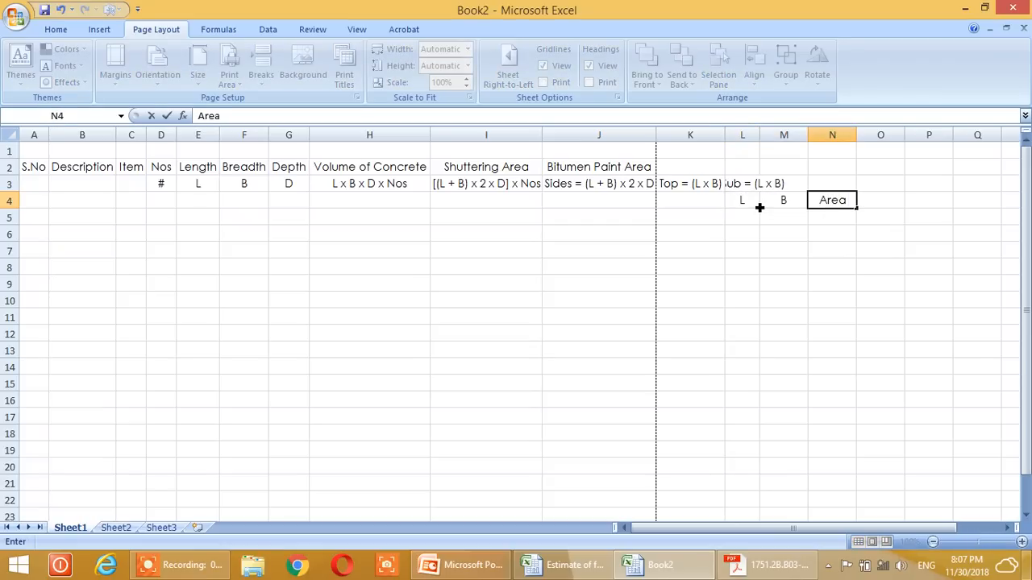
key("Return")
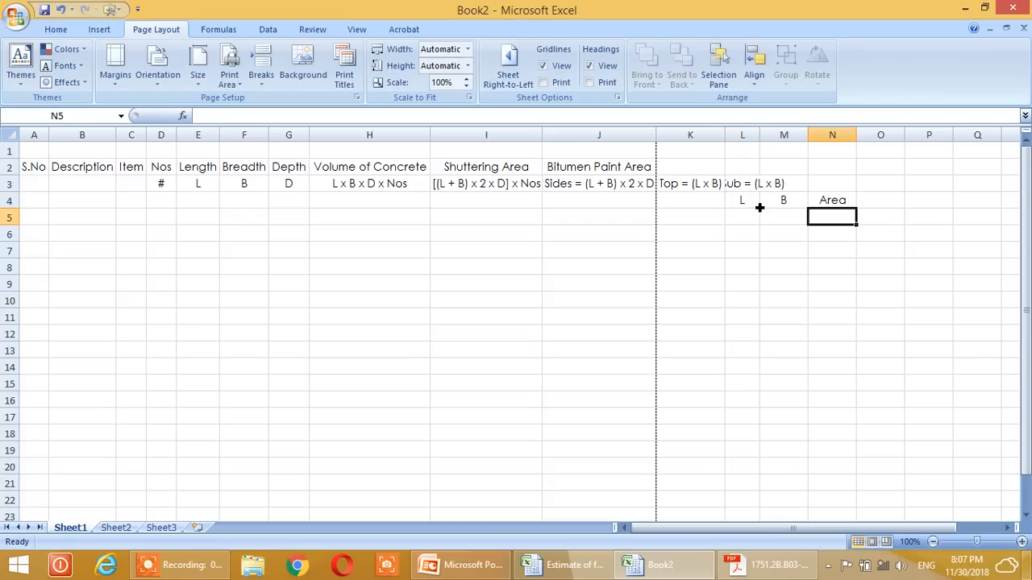
Step: Adjust the widths of columns L, M and N holding the L, B and Area subheadings
left_click(786, 201)
left_click(744, 200)
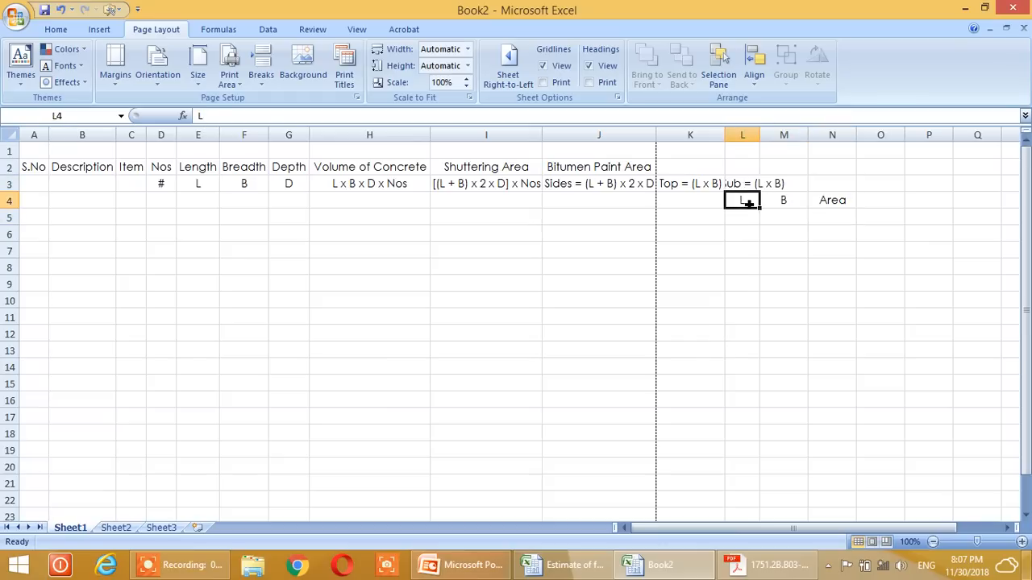
left_click_drag(759, 137, 853, 141)
left_click(786, 250)
Step: Merge and center the Col Sub expression across cells L3 to N3, above the L, B and Area subheadings
left_click_drag(745, 185, 822, 184)
left_click(55, 29)
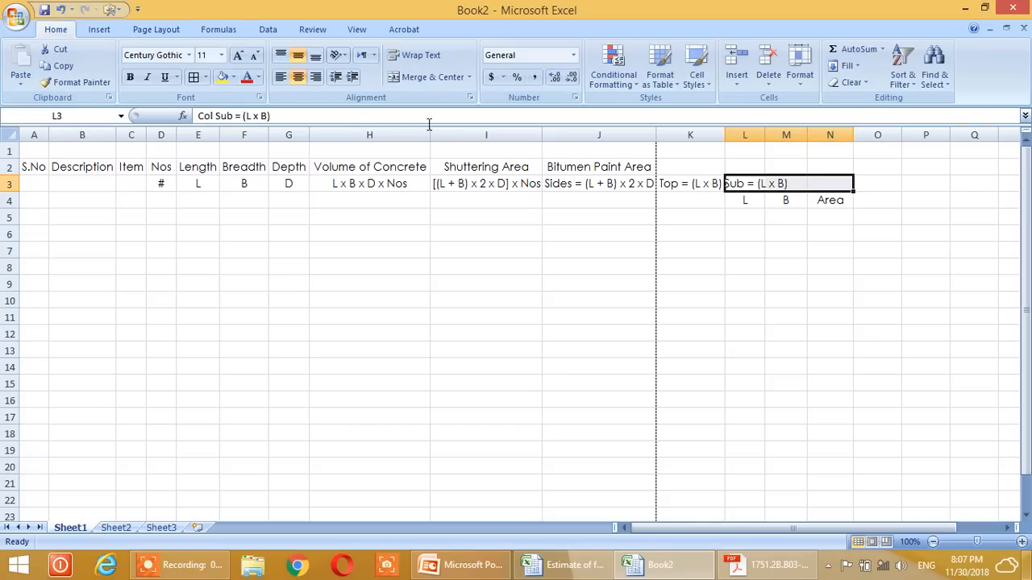
left_click(443, 81)
left_click(815, 271)
left_click(749, 183)
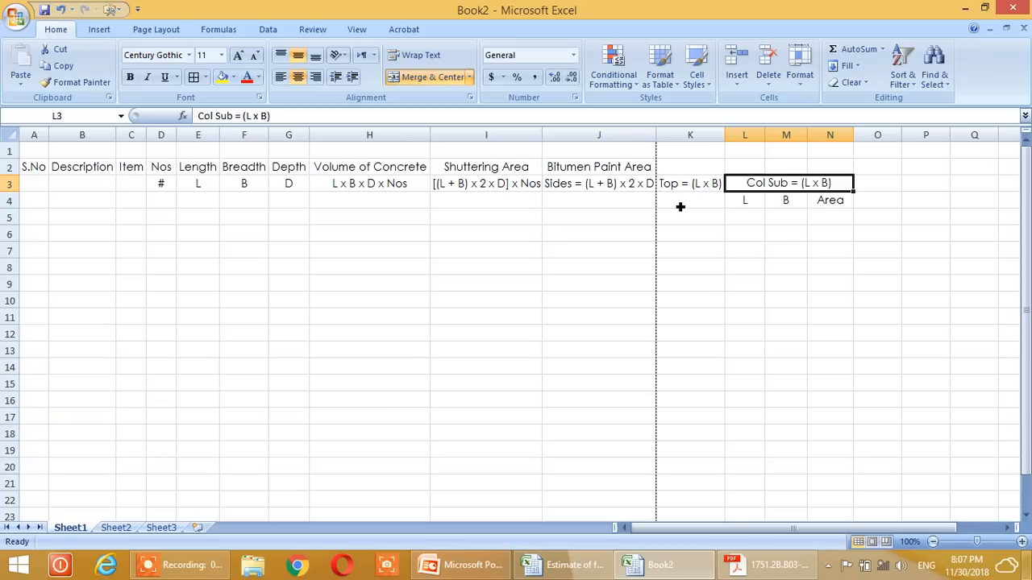
Step: Merge and center the Bitumen Paint Area heading across cells J2 to N2
left_click_drag(558, 173, 824, 172)
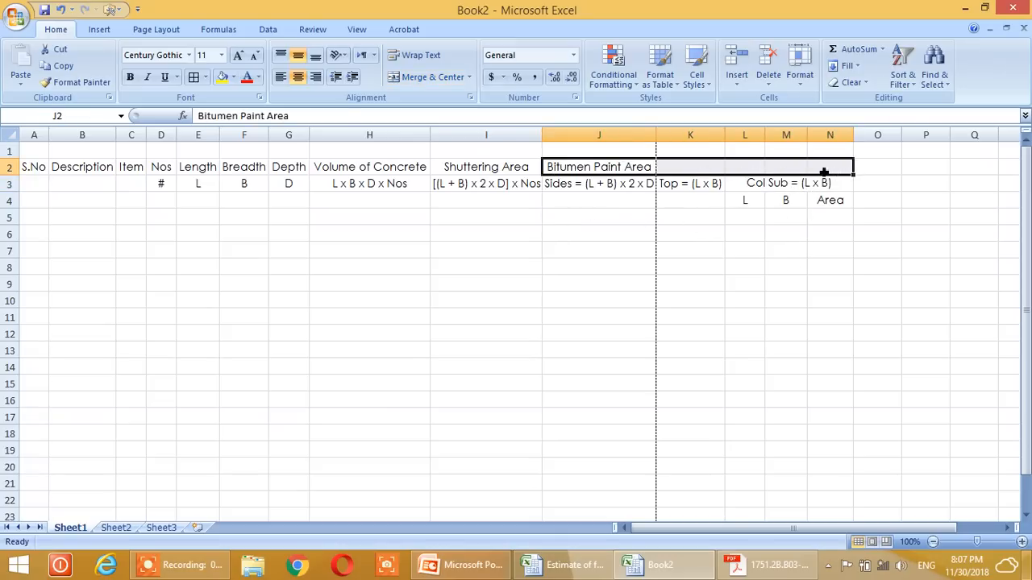
left_click(430, 79)
left_click(787, 302)
left_click(639, 173)
left_click(745, 266)
left_click(758, 185)
left_click(742, 220)
left_click(744, 185)
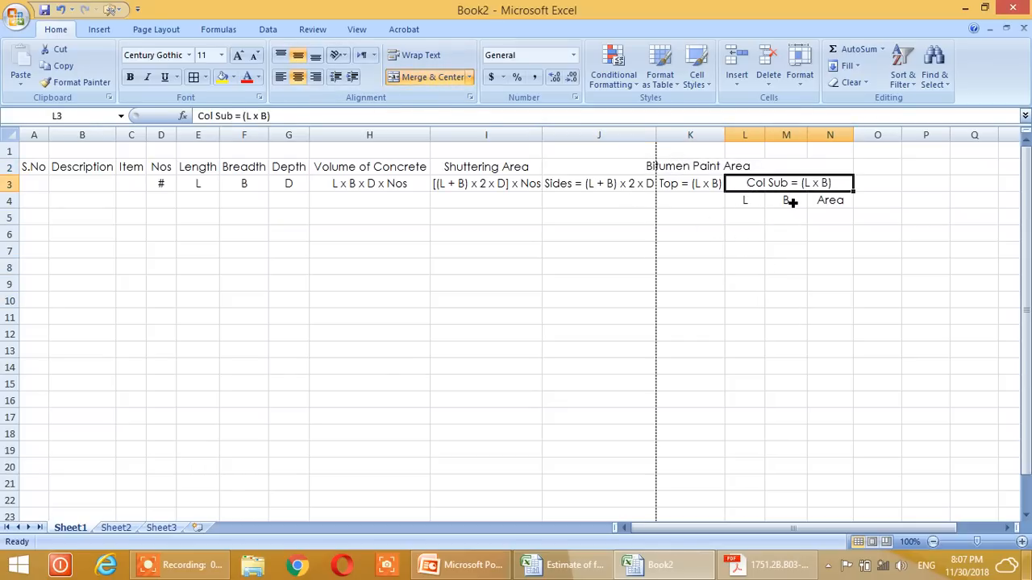
Step: Narrow column N, which holds the Area subheading, slightly
left_click(874, 184)
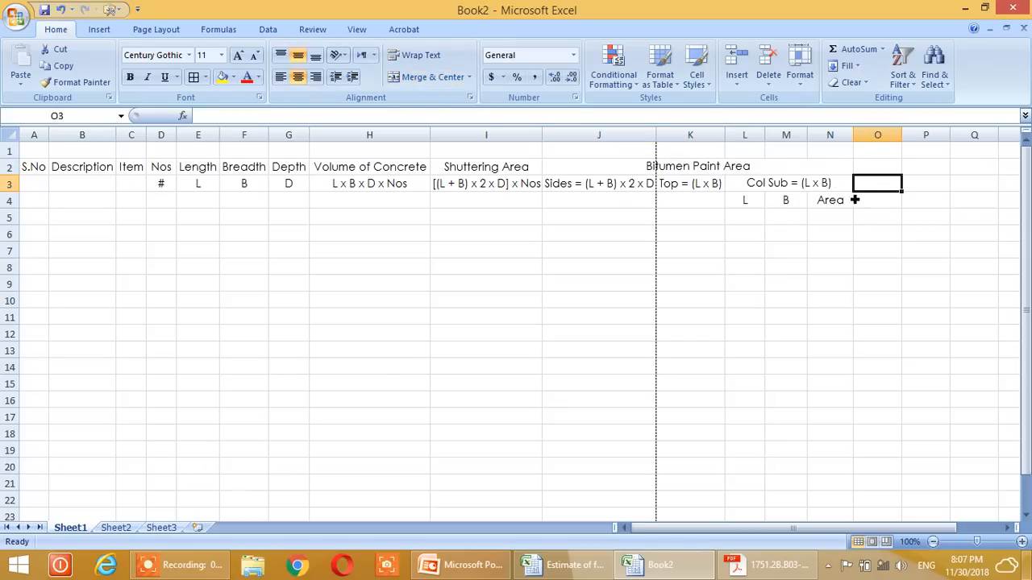
left_click(802, 185)
left_click_drag(855, 137, 847, 139)
Step: Enter the expression Tot = [(Sides + Top) - Col Sub] x Nos in cell O3, beside the Col Sub expression
left_click(875, 187)
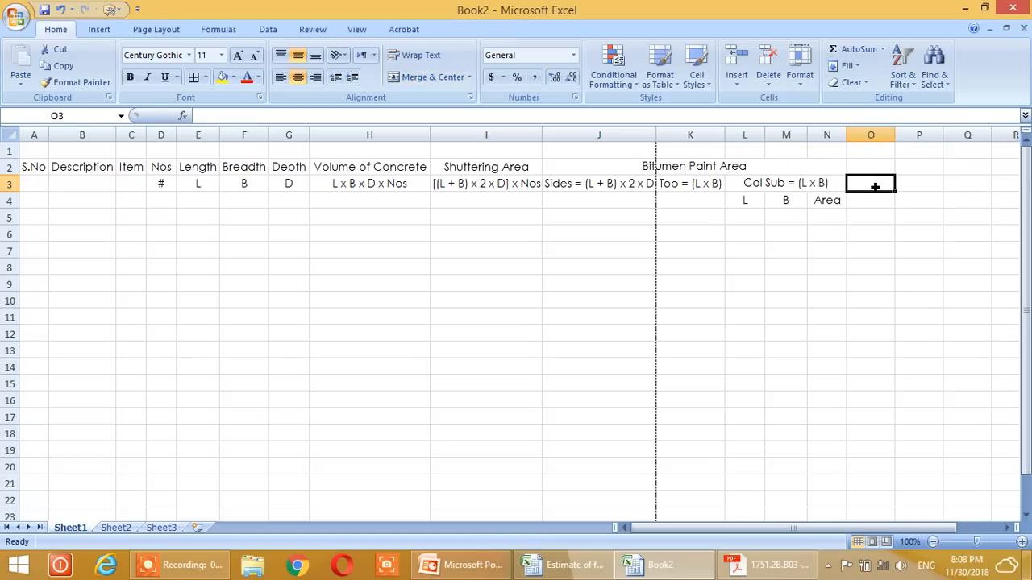
type("Tot =")
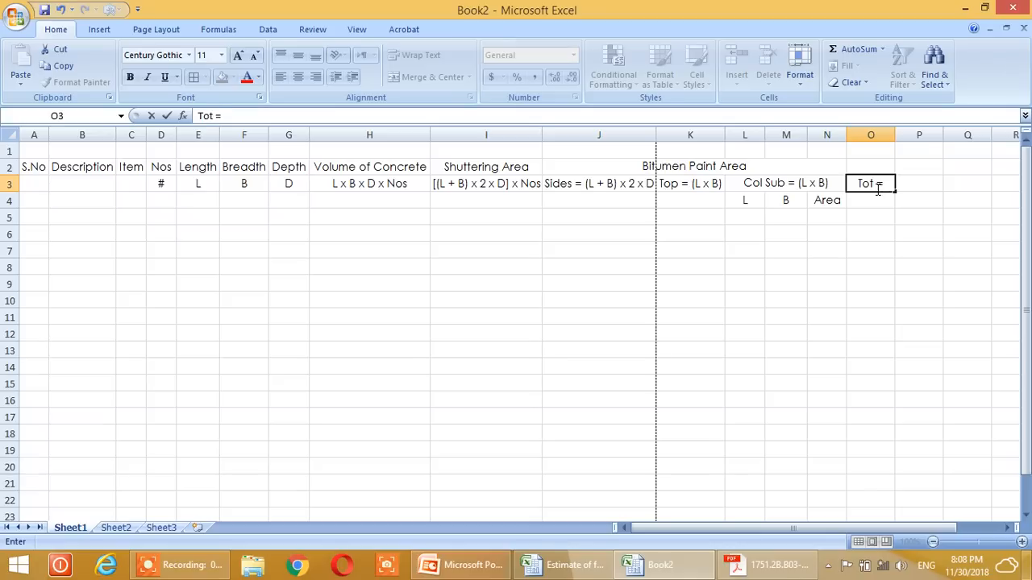
type(" [(Sides")
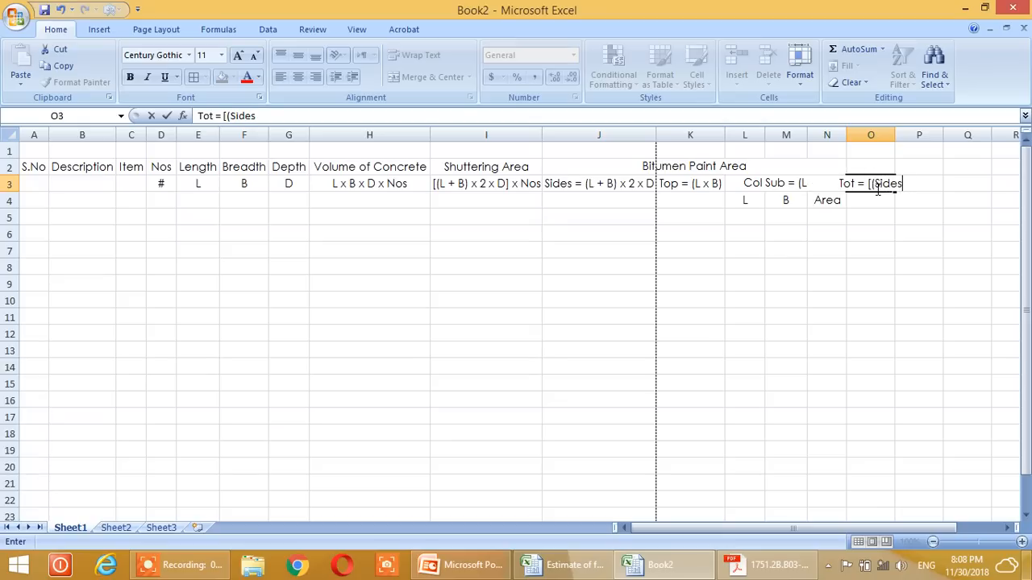
type(" + Top")
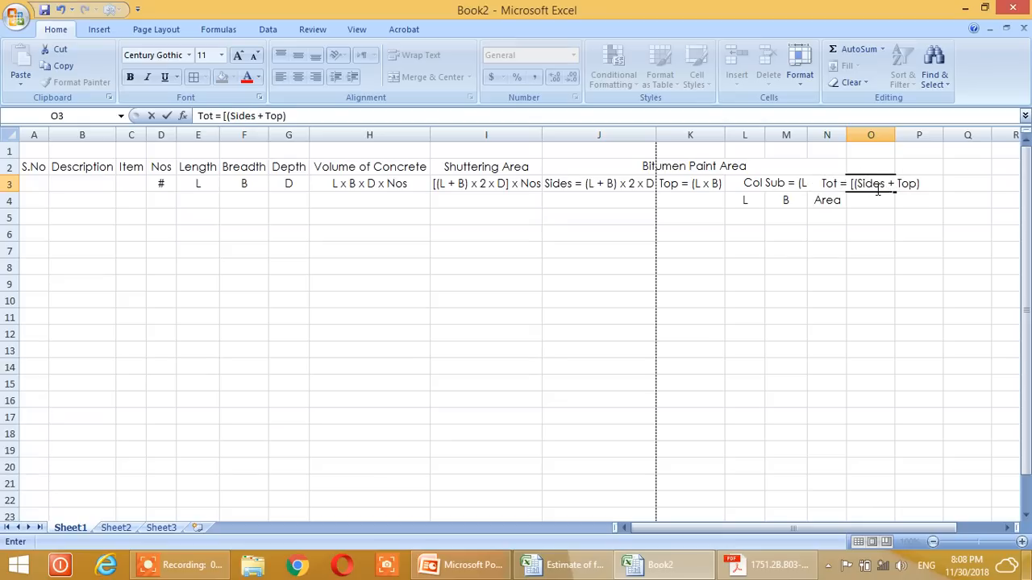
type("- ")
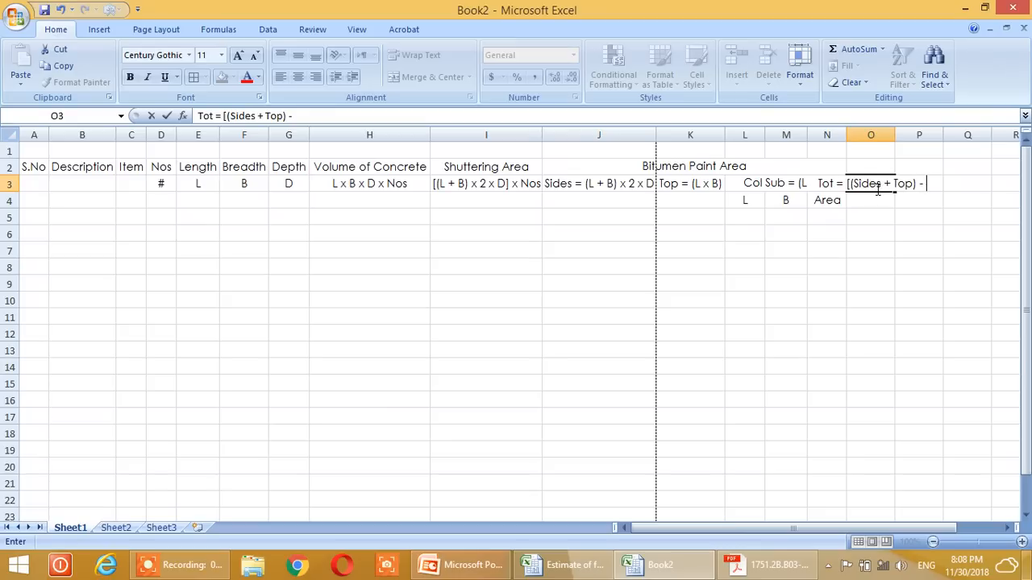
type("Col Su")
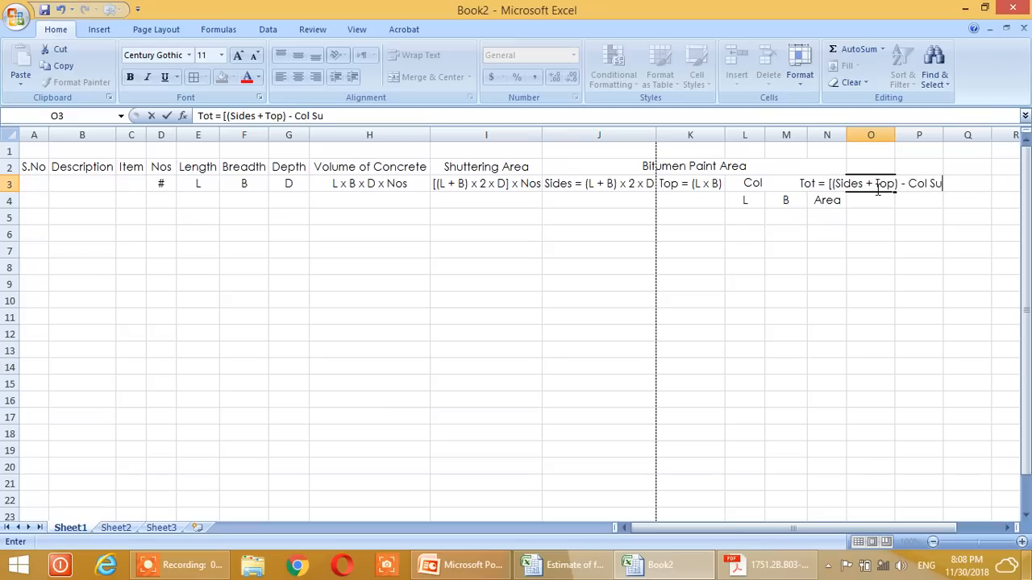
type("b)")
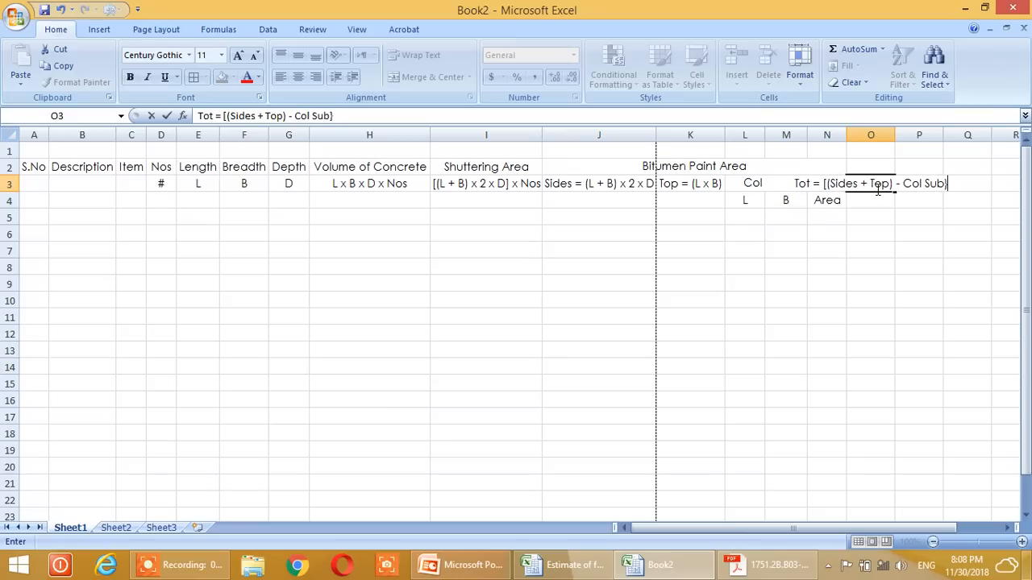
key("BackSpace")
type("] x")
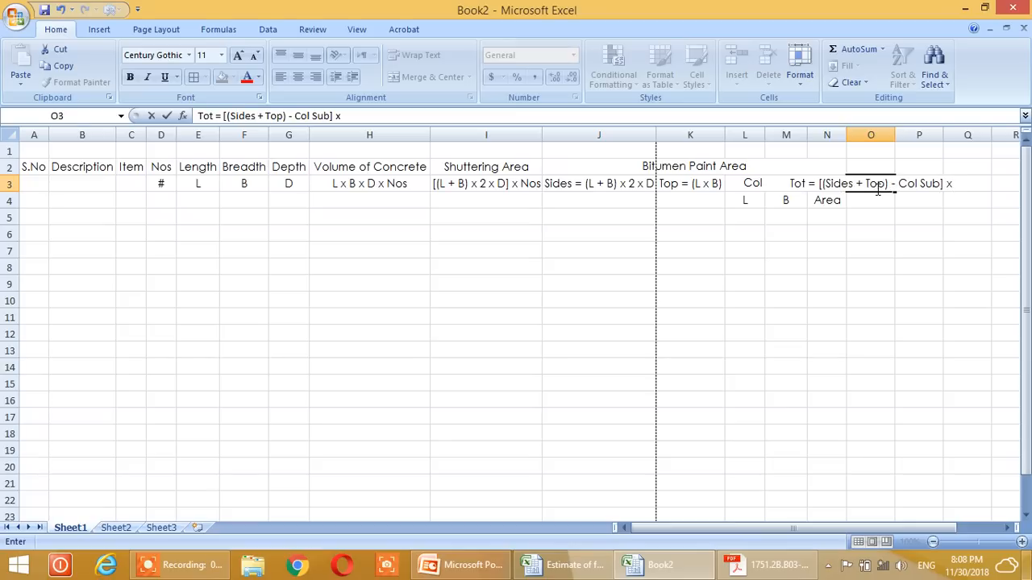
type(" Nos")
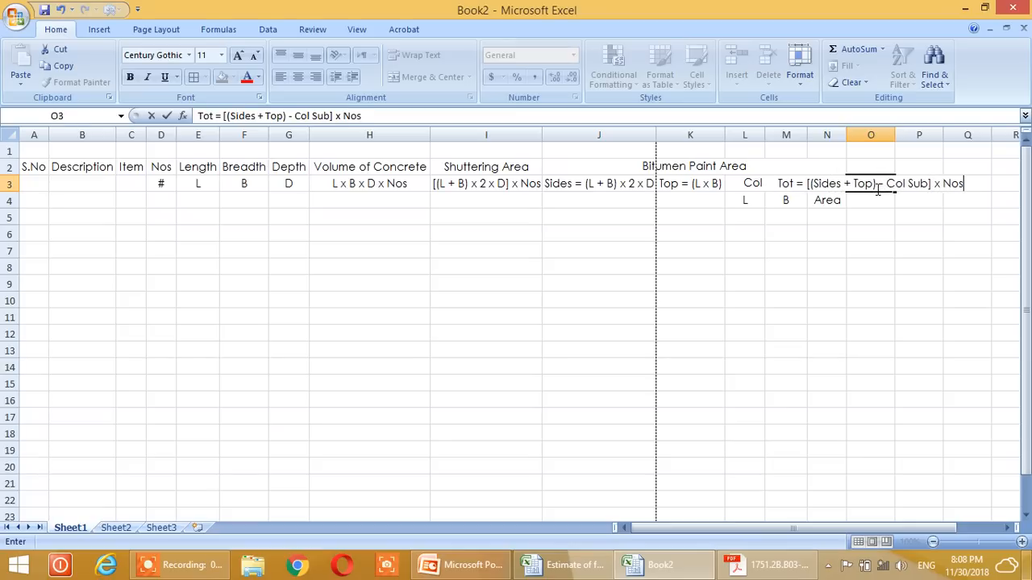
key("Return")
Step: Widen column O so that the whole Tot expression in row 3 fits
left_click(874, 186)
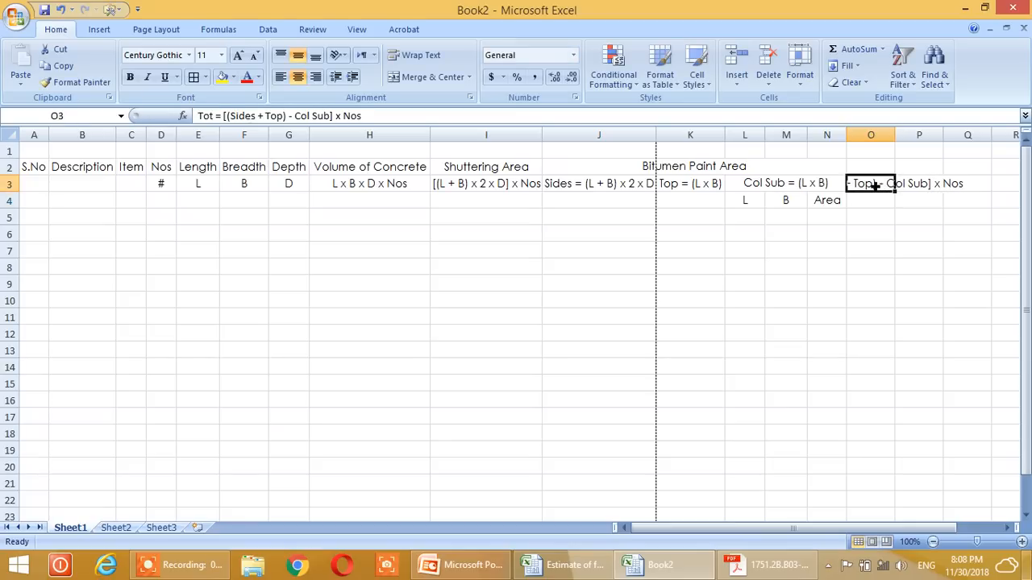
left_click_drag(895, 135, 1021, 143)
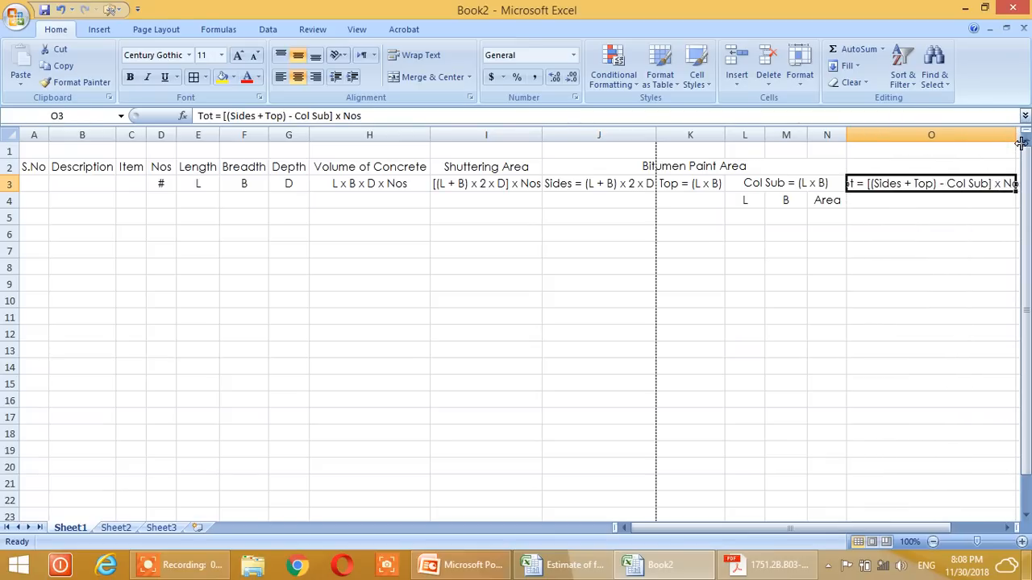
left_click_drag(741, 526, 788, 539)
left_click(843, 332)
left_click_drag(920, 135, 947, 136)
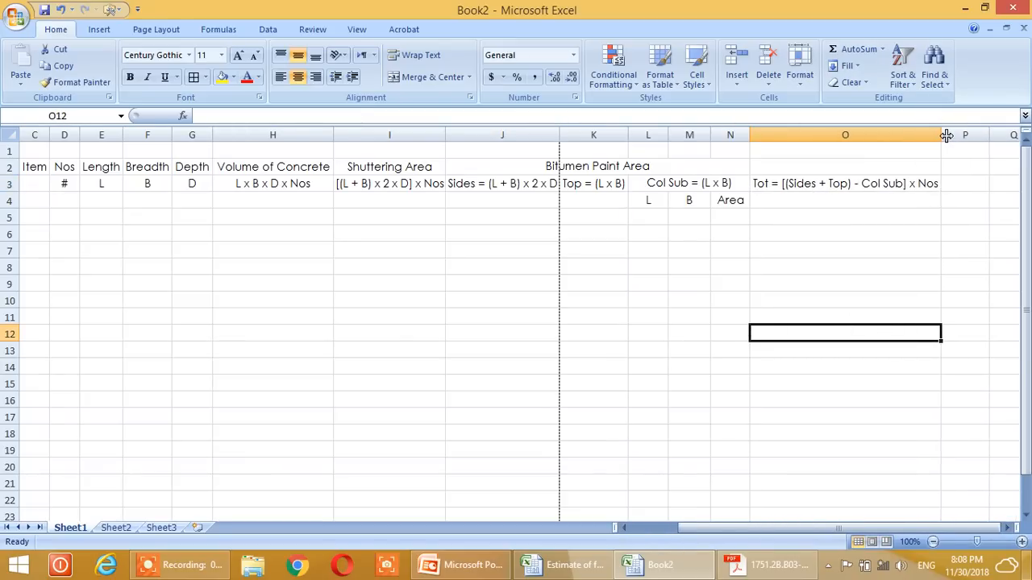
Step: Enter the heading Remarks in cell P2 and widen its column slightly to fit
left_click(952, 188)
left_click(964, 171)
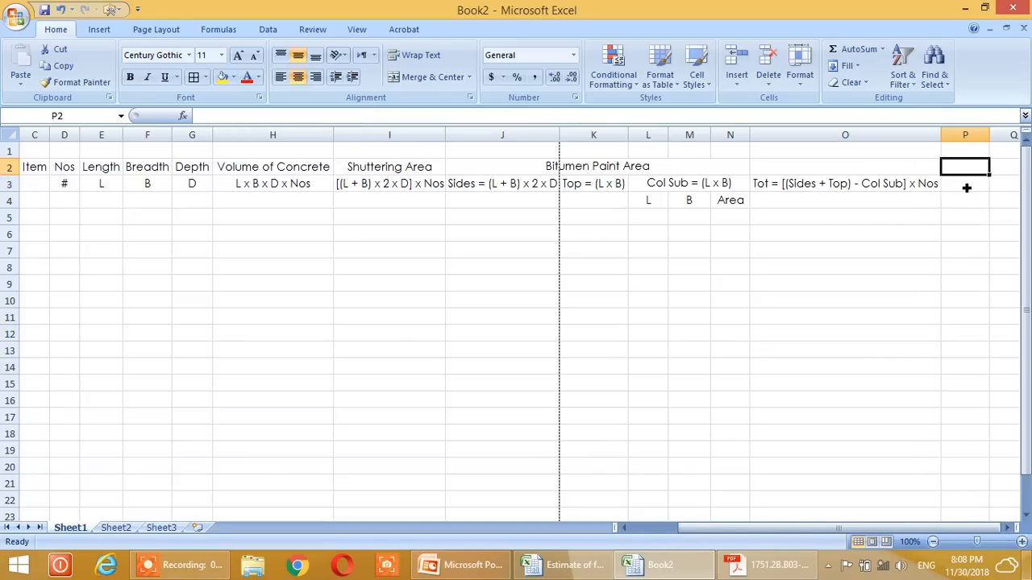
type("Remarks")
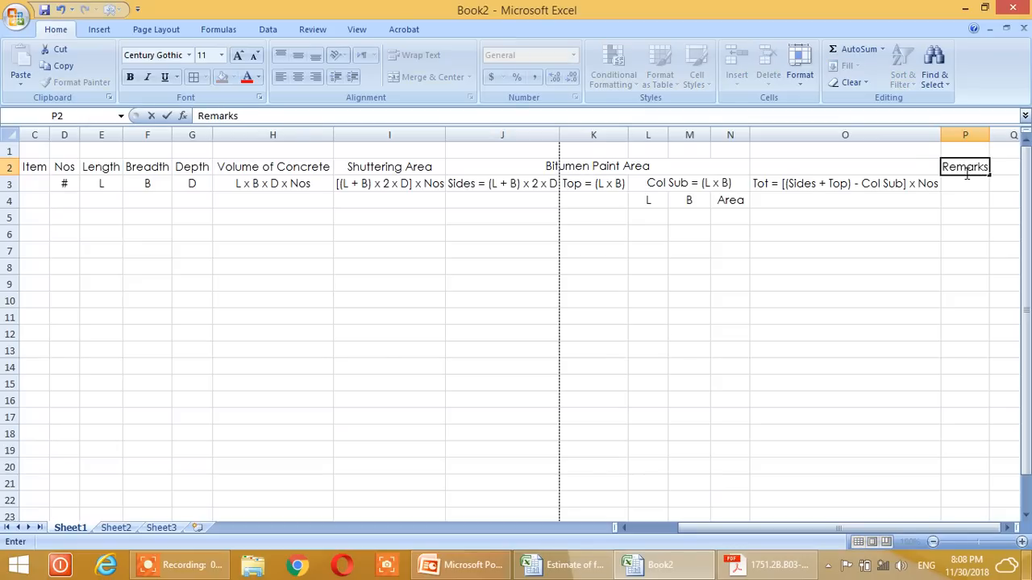
key("Return")
left_click_drag(990, 136, 994, 135)
left_click(979, 242)
left_click(988, 184)
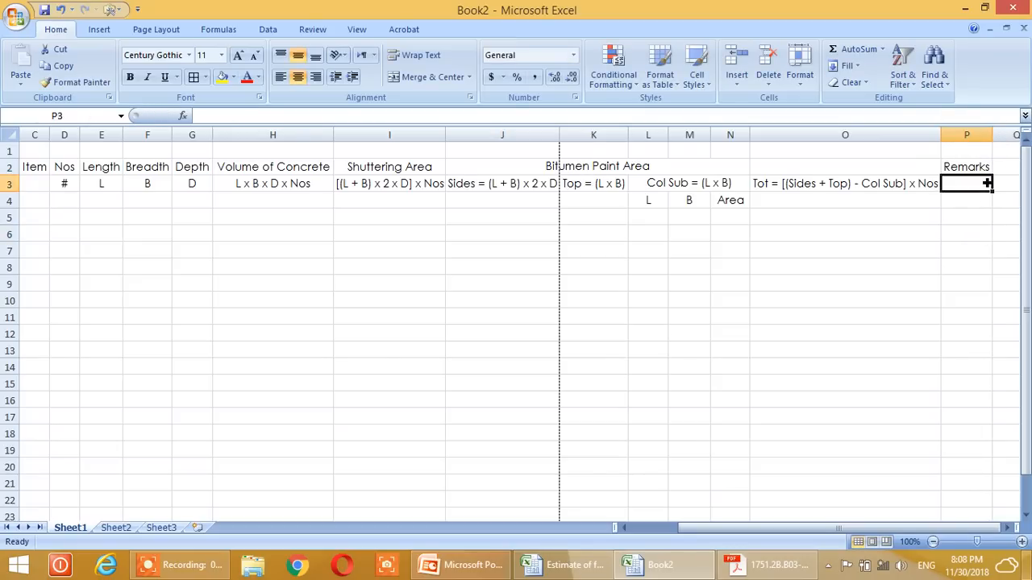
Step: Extend the merged, centered Bitumen Paint Area heading across cells J2 to O2 so that it covers the Tot column
left_click_drag(476, 168, 837, 177)
left_click(421, 78)
left_click(423, 78)
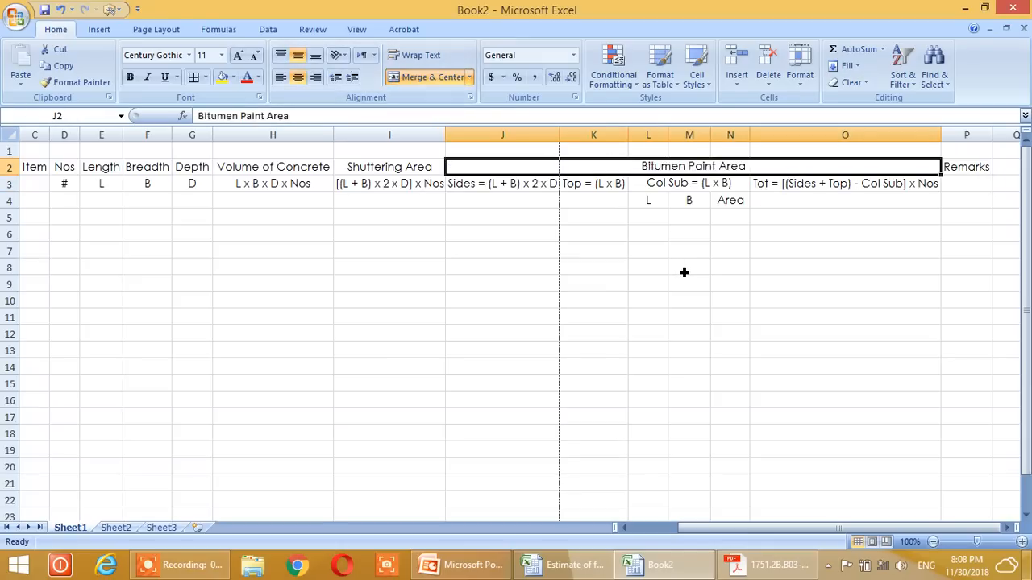
left_click(501, 189)
left_click(602, 190)
left_click(691, 187)
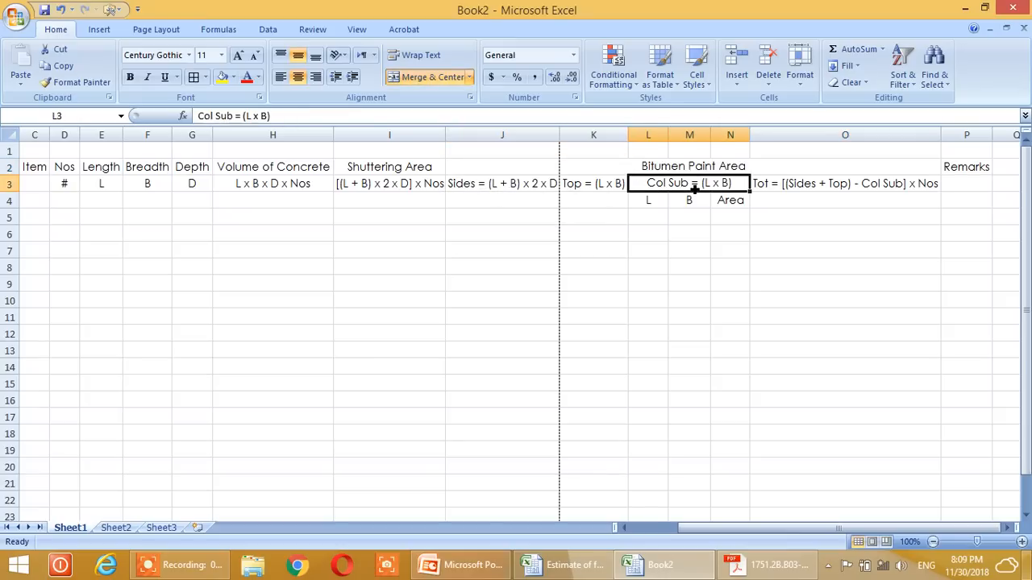
left_click(825, 186)
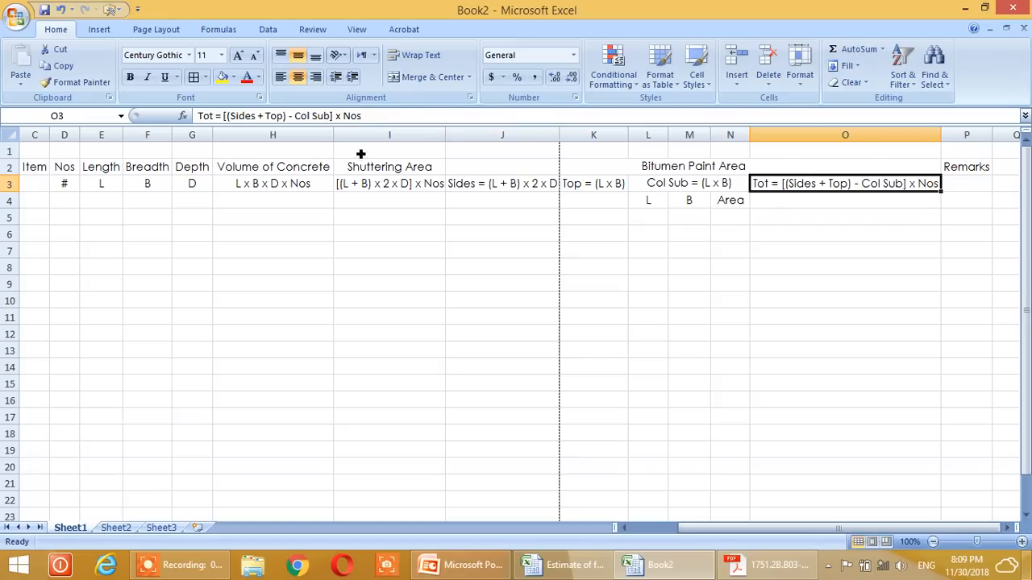
Step: Enter the unit m in row 4 under Length, Breadth and Depth, and m3 under Volume of Concrete
left_click(207, 201)
left_click(72, 205)
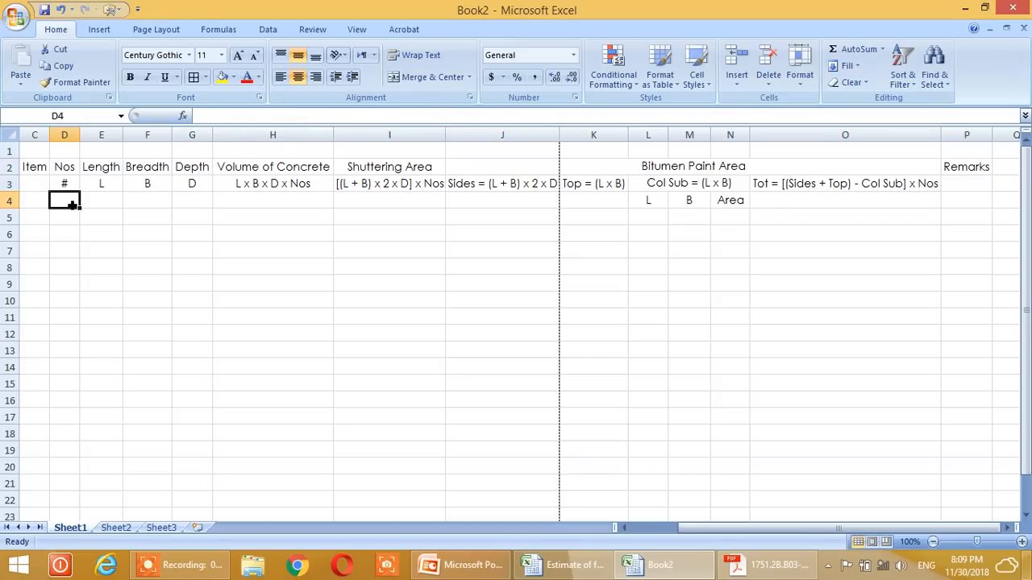
left_click(111, 207)
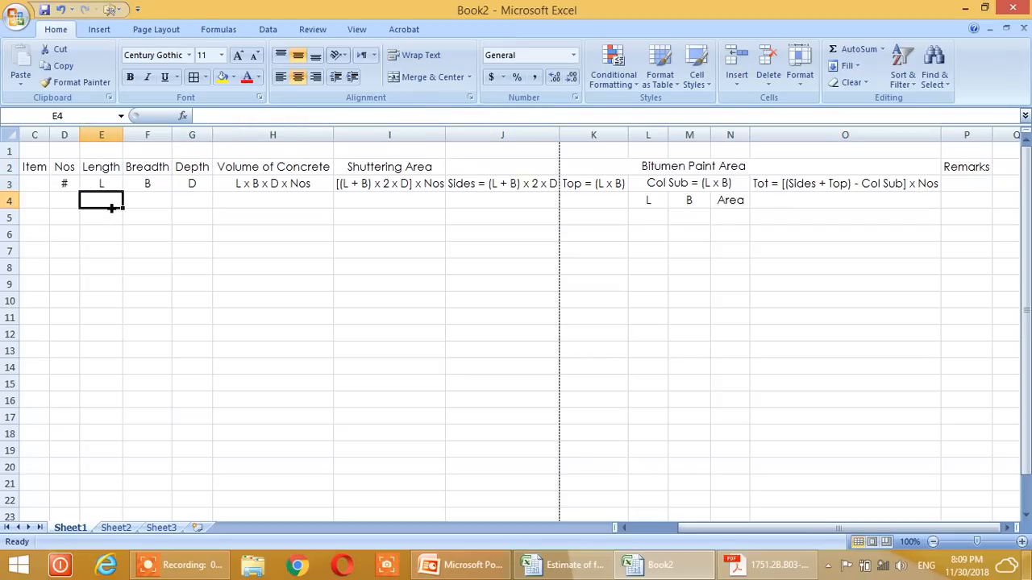
type("m")
key("Tab")
type("m")
key("Tab")
type("m")
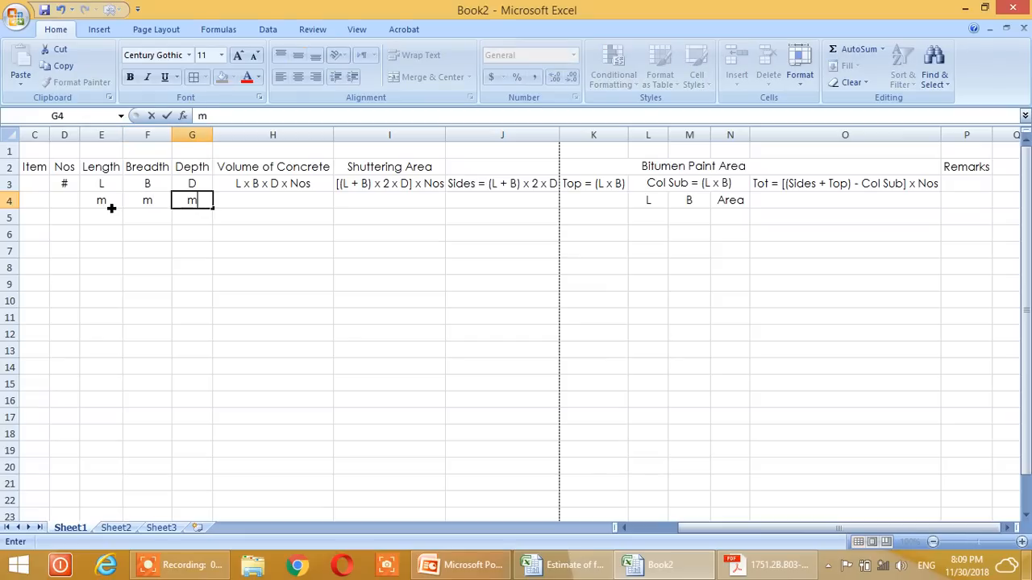
key("Tab")
type("m3")
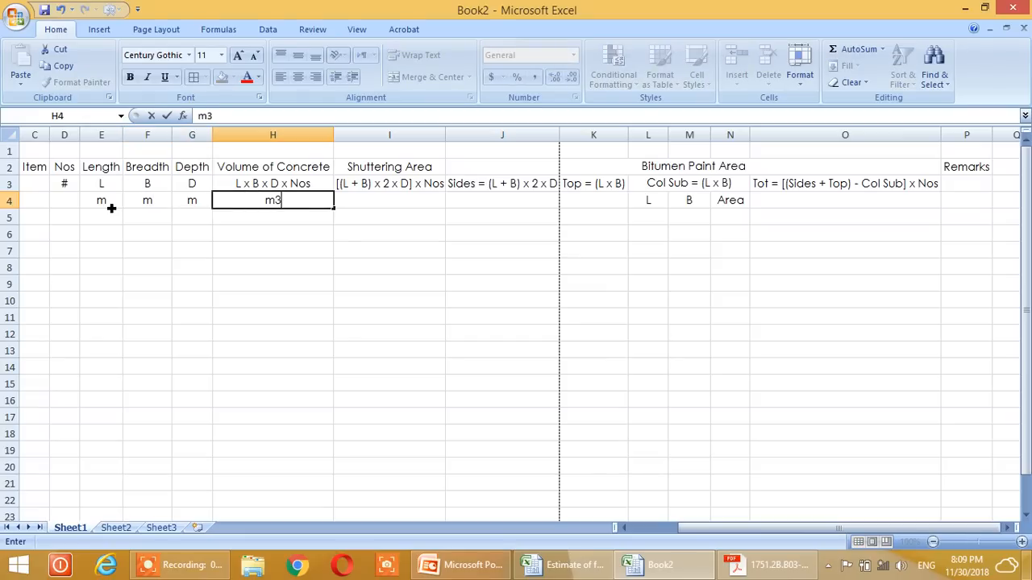
key("Return")
Step: Format the 3 of the m3 unit in cell H4 as superscript
left_click(116, 269)
left_click(302, 203)
double_click(288, 203)
right_click(279, 200)
left_click(323, 257)
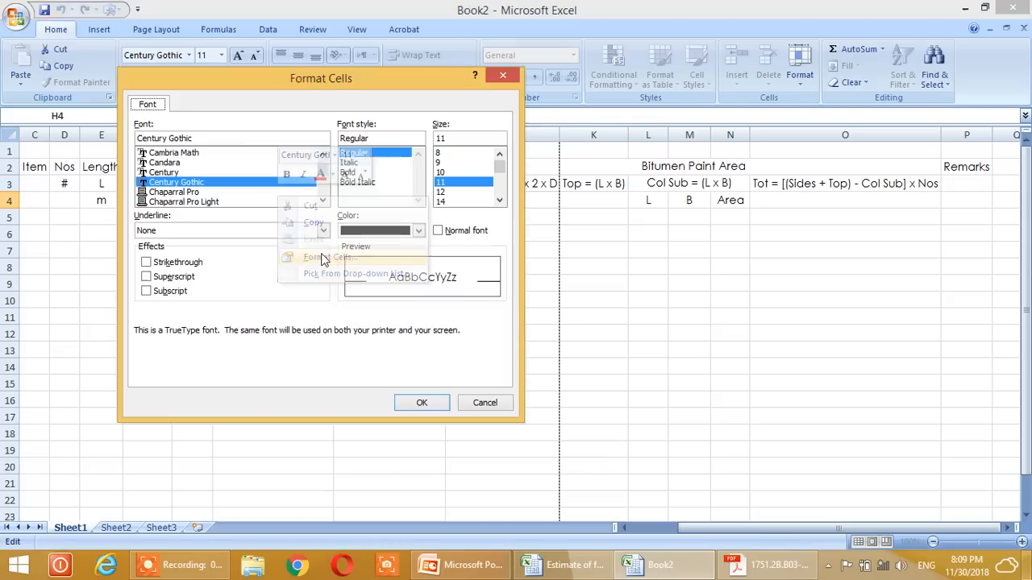
left_click(165, 276)
left_click(425, 403)
left_click(438, 405)
left_click(341, 267)
left_click(380, 205)
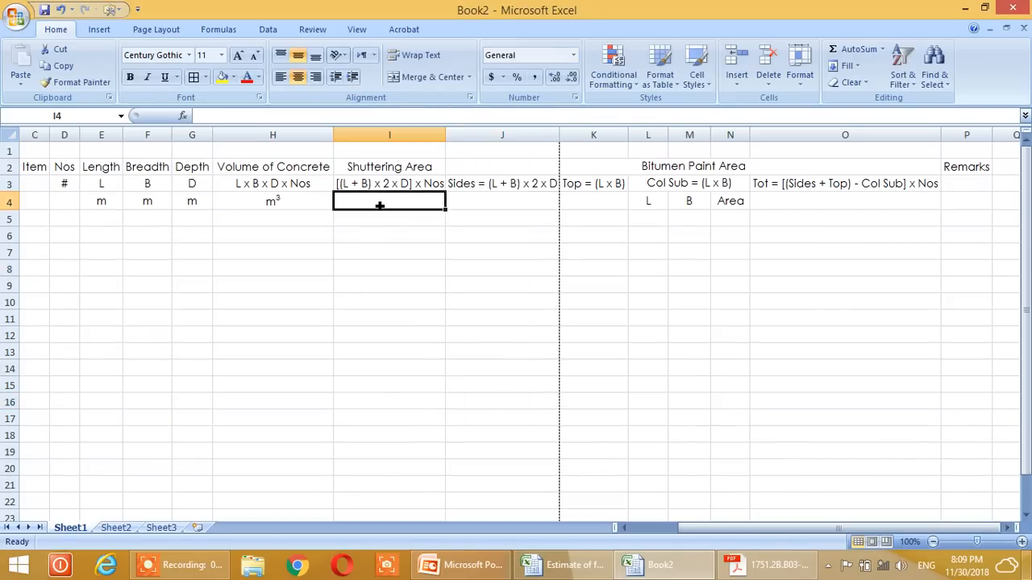
Step: Enter the unit m2 under Shuttering Area in cell I4 and format its 2 as superscript
type("m2")
key("Return")
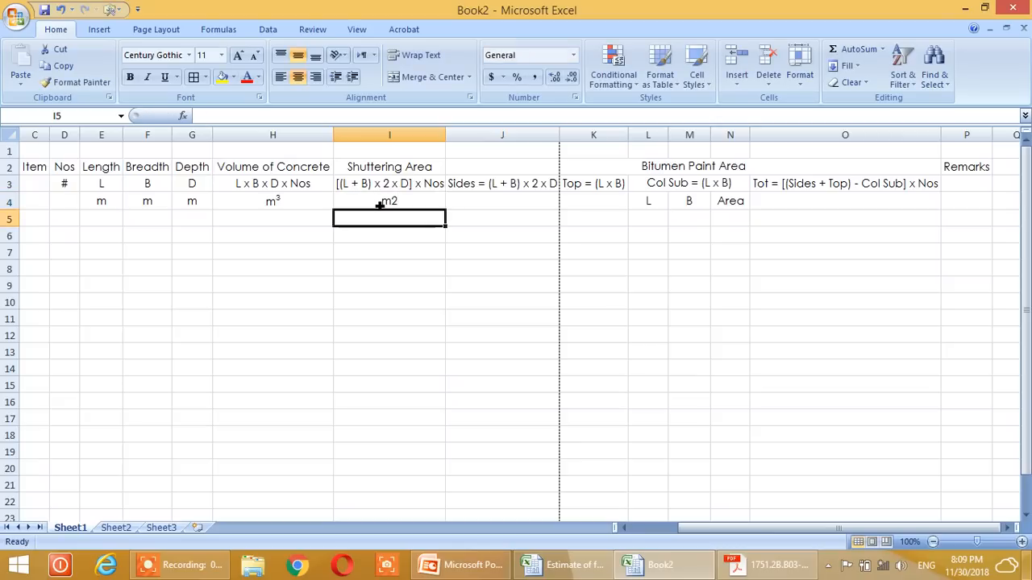
left_click(379, 205)
double_click(408, 209)
left_click_drag(413, 209, 393, 202)
right_click(393, 200)
left_click(427, 266)
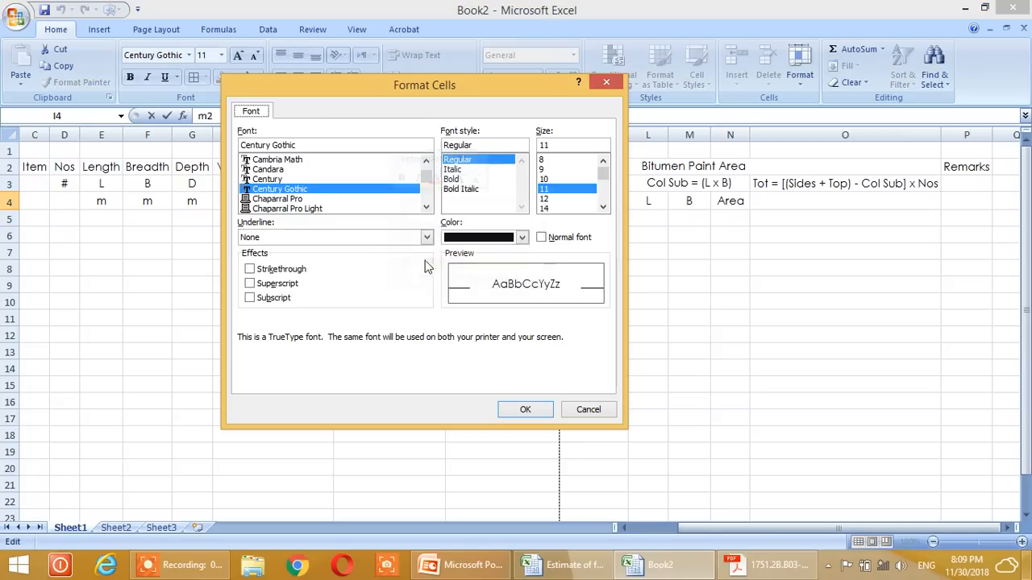
left_click(277, 283)
left_click(526, 410)
left_click(465, 273)
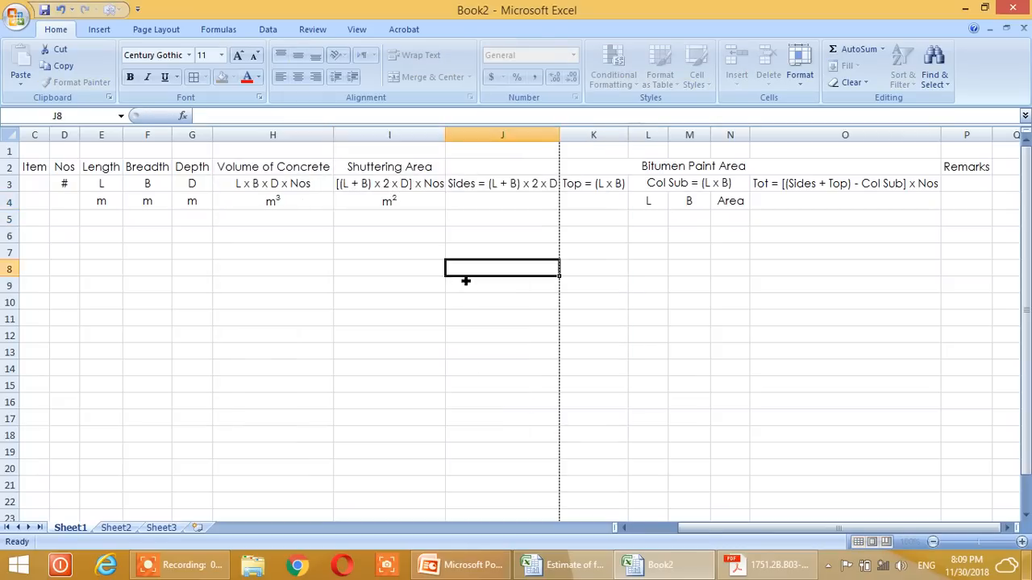
Step: Copy the m² unit from cell I4 into cells J4 and K4 and into N5 under Area
left_click(414, 204)
key("ctrl+c")
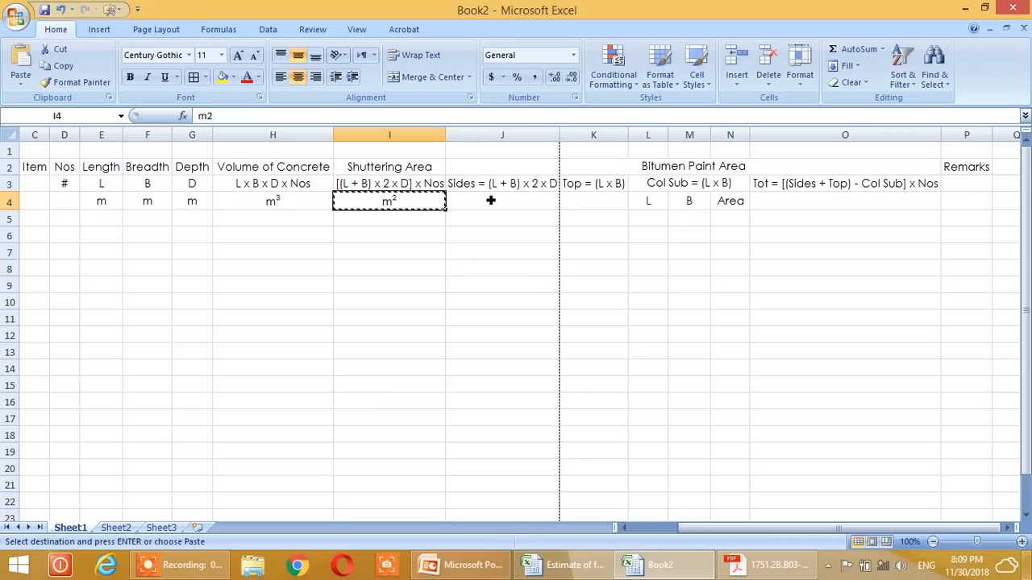
left_click(500, 202)
key("ctrl+v")
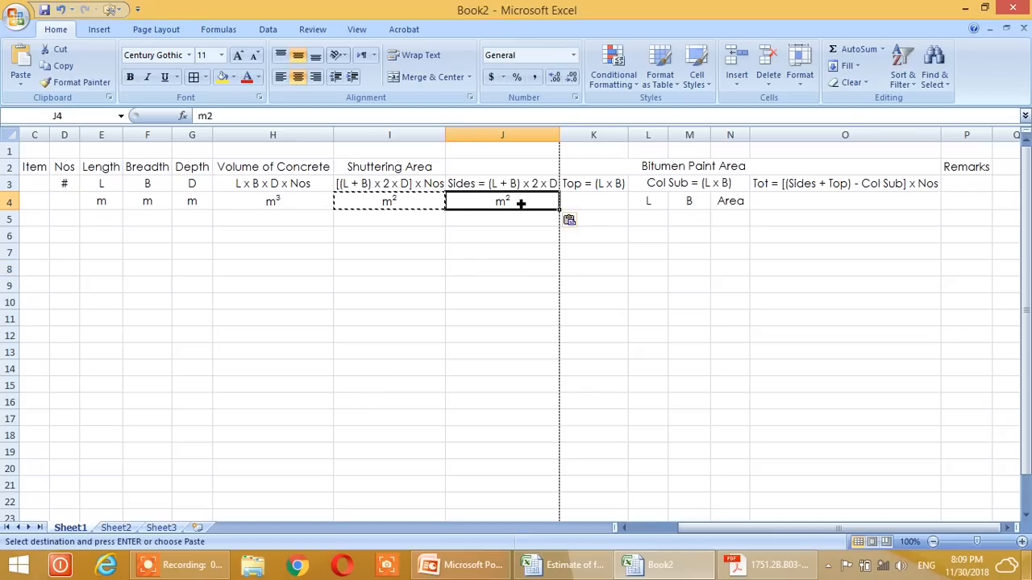
left_click(597, 206)
key("ctrl+v")
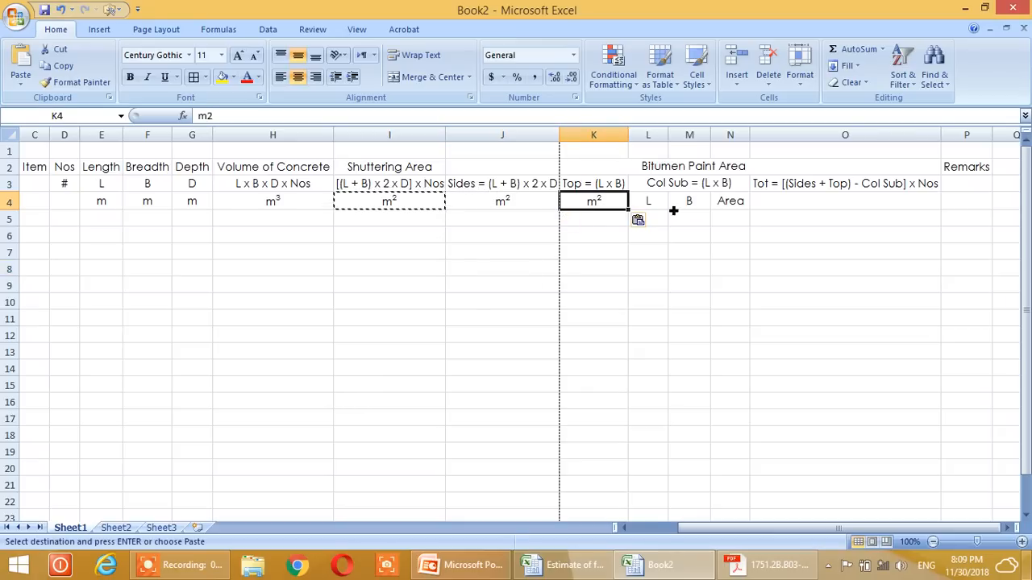
left_click(731, 205)
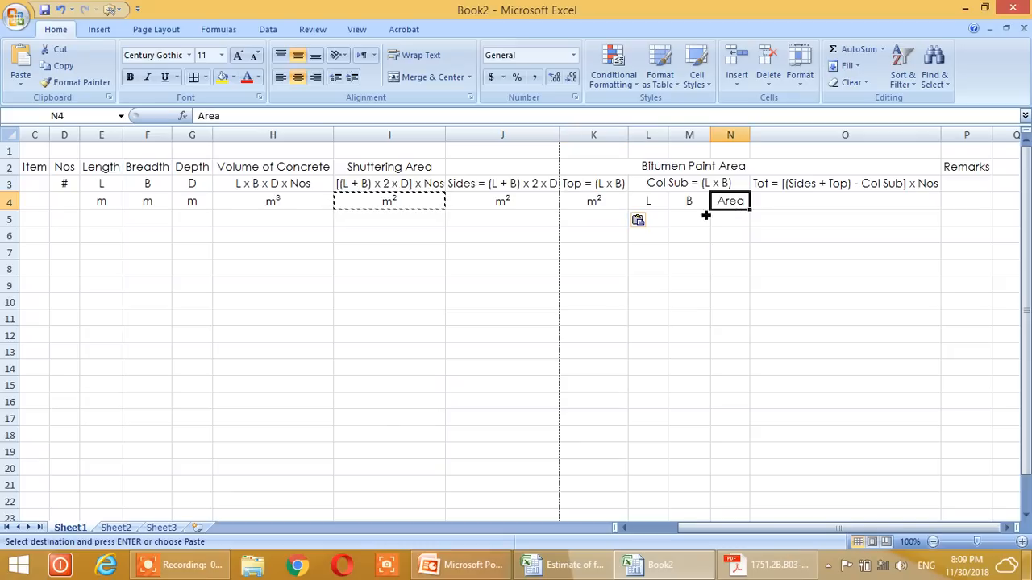
left_click(730, 220)
key("ctrl+v")
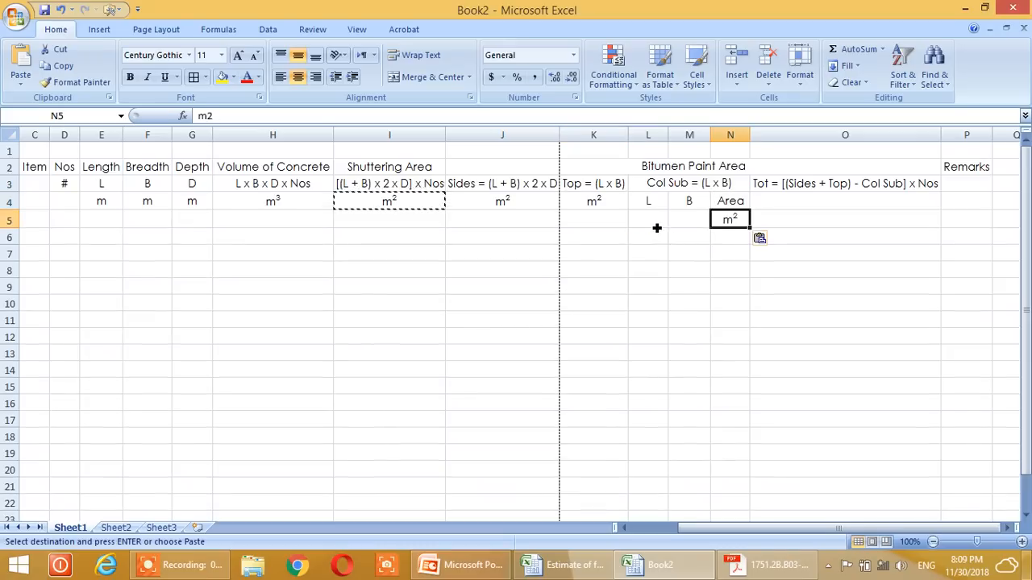
Step: Enter the unit m in cells L5 and M5 under the column-deduction L and B
left_click(653, 226)
type("m")
key("Tab")
type("m")
left_click(839, 200)
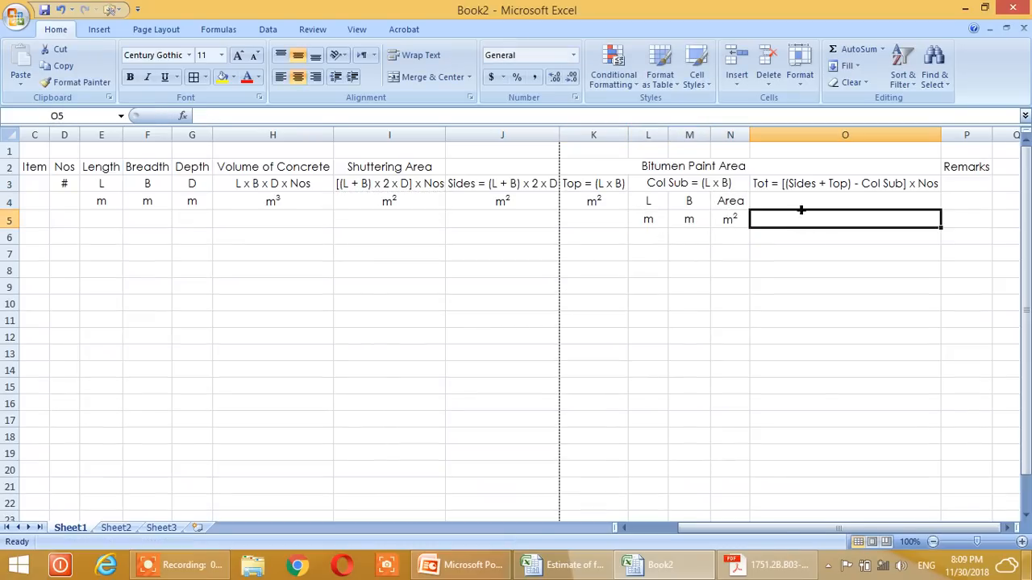
Step: Copy the m² unit from cell J4 into cell O4 under the Tot formula
left_click(732, 224)
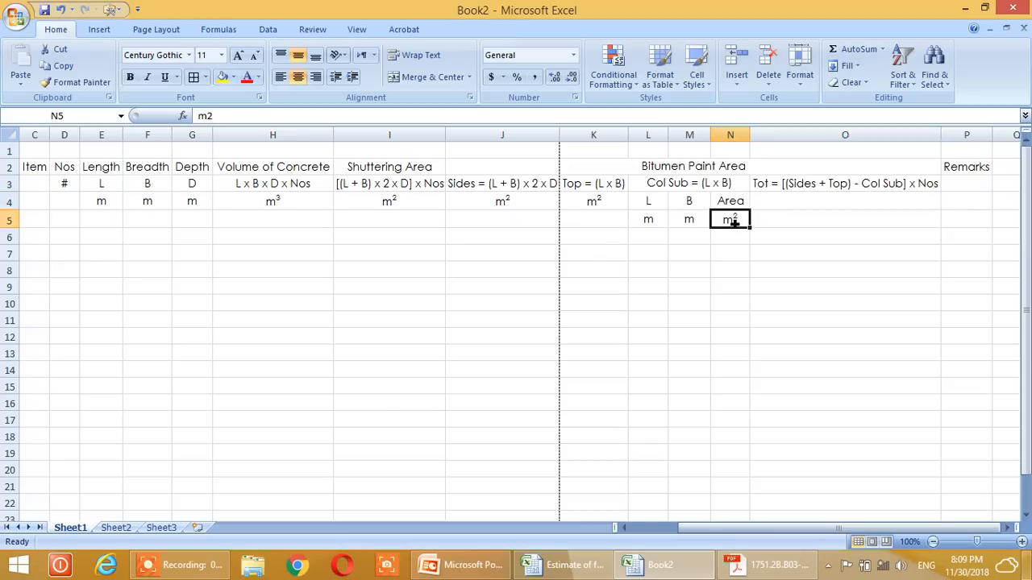
left_click(484, 201)
key("ctrl+c")
left_click(799, 204)
key("ctrl+v")
key("Escape")
left_click(798, 272)
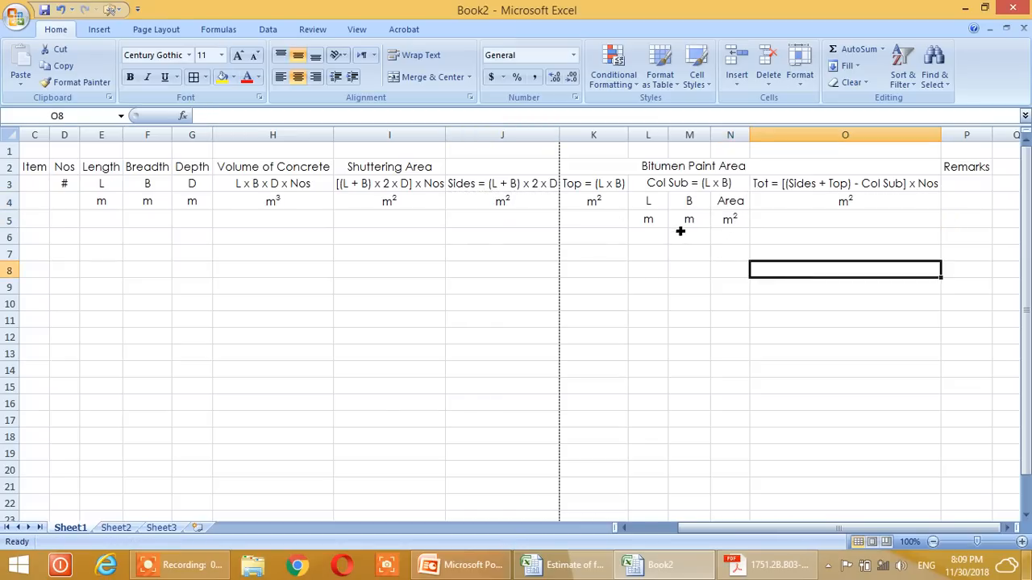
Step: Set the font size of rows 4 and 5 to 10
left_click(681, 226)
left_click(10, 201)
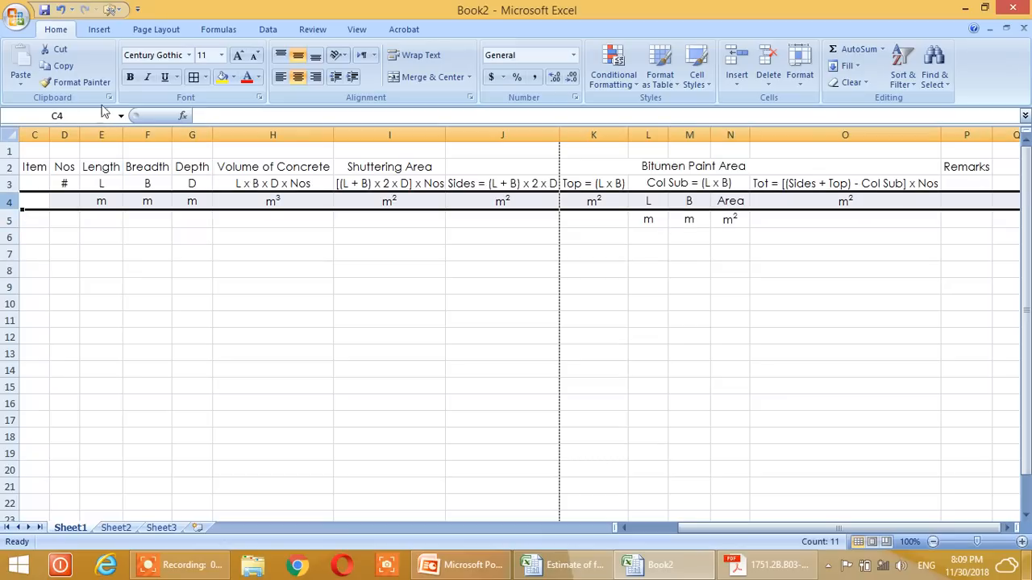
left_click(222, 55)
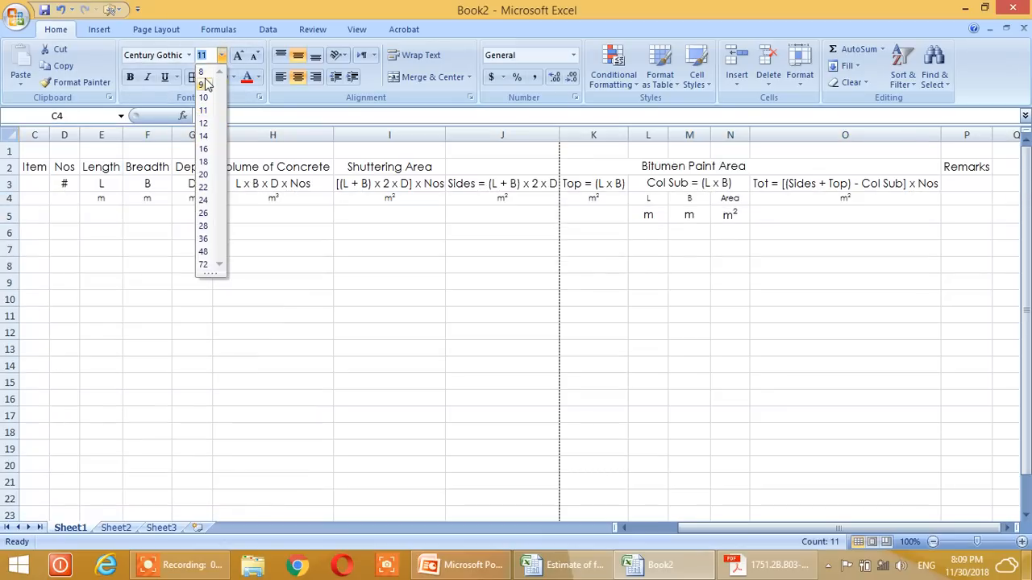
left_click(206, 97)
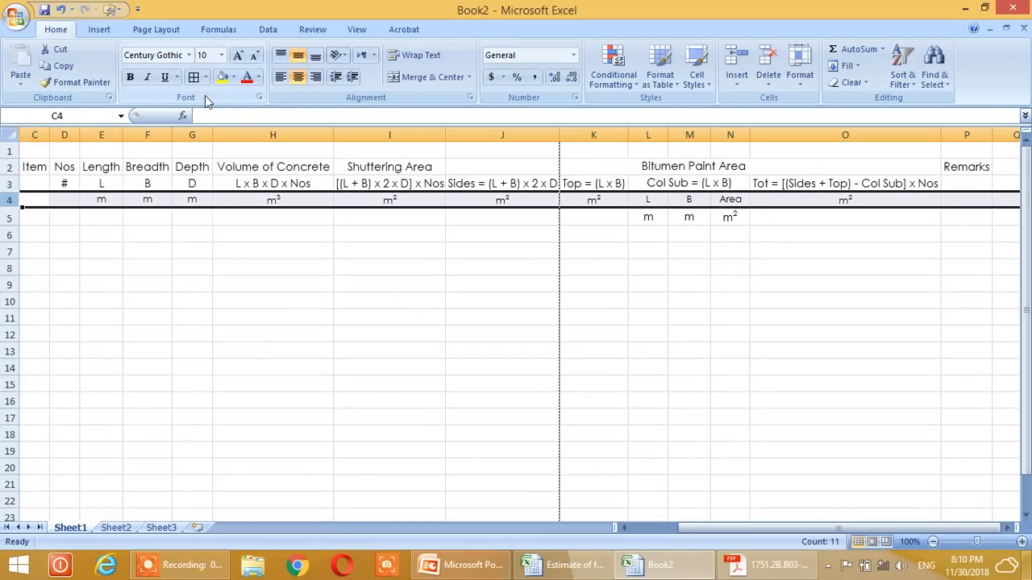
left_click(24, 219)
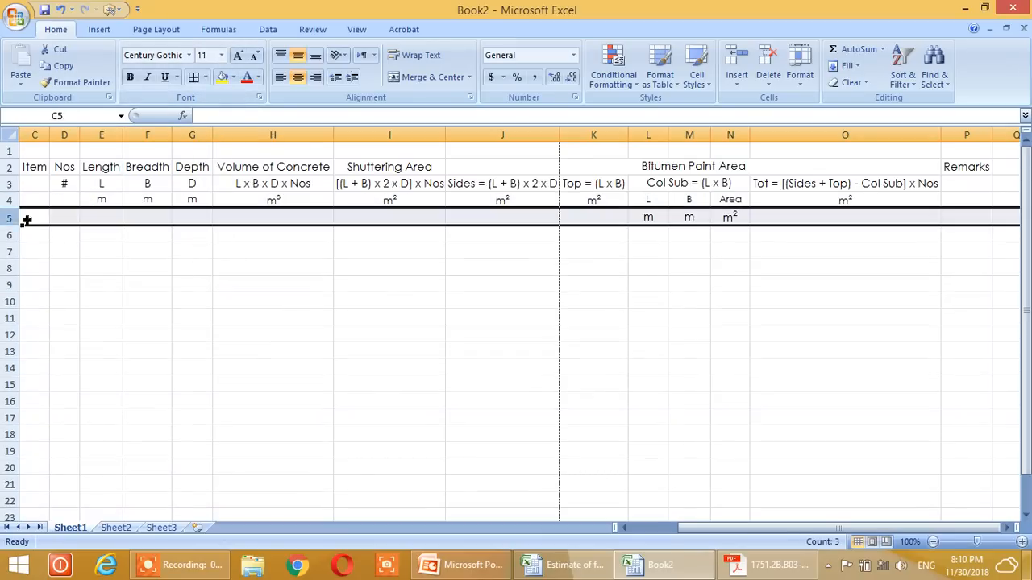
left_click(222, 54)
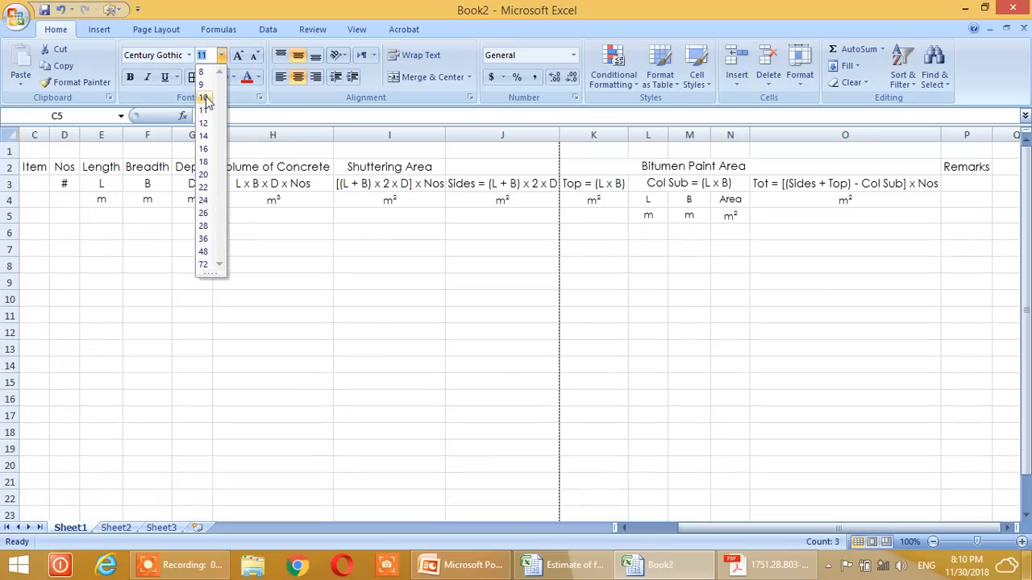
left_click(203, 99)
left_click(370, 252)
Step: Set the font size of the formula headings in row 3 to 10
mouse_move(9, 184)
left_mouse_down()
mouse_move(11, 206)
mouse_move(19, 198)
left_mouse_up()
left_click(104, 267)
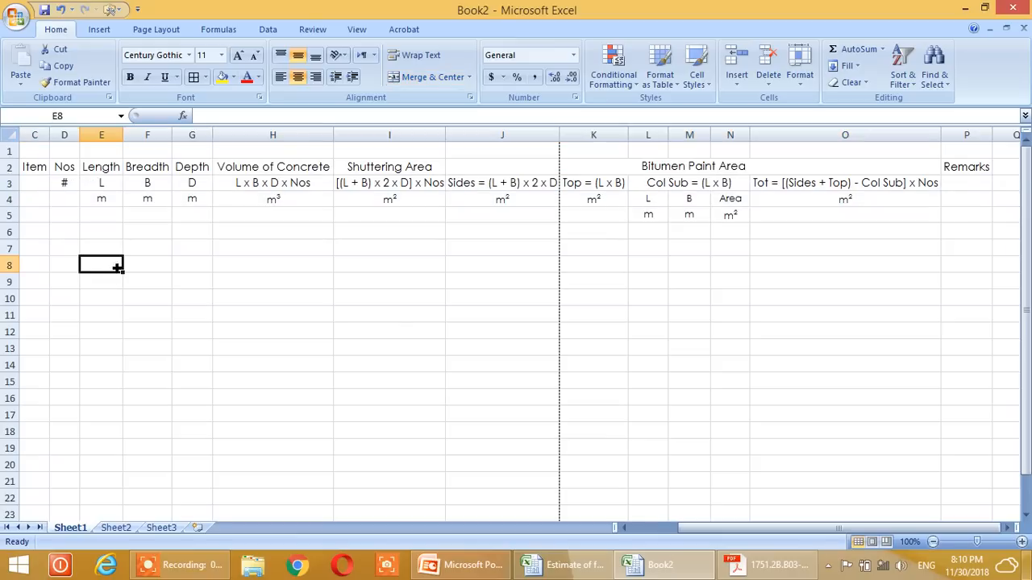
left_click(10, 184)
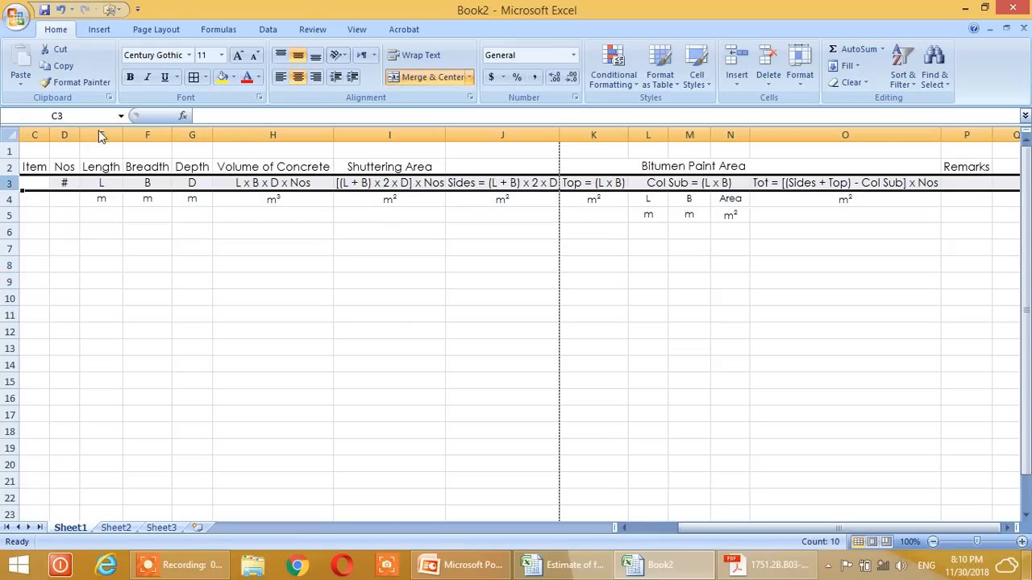
left_click(221, 55)
left_click(203, 97)
left_click(440, 301)
Step: Reduce the height of rows 4 and 5 so that the unit rows are more compact
left_click_drag(14, 203, 16, 219)
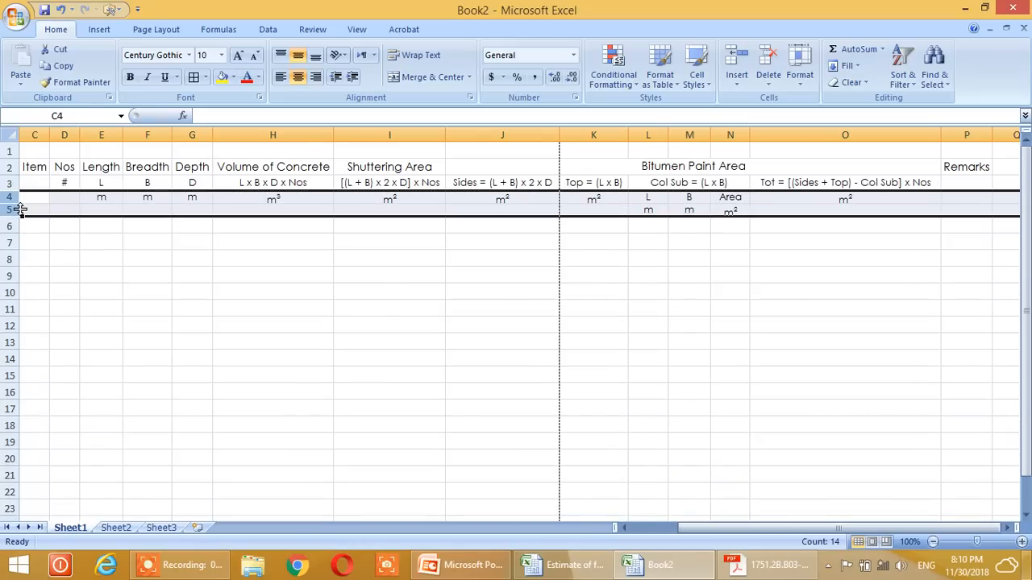
left_click(193, 292)
left_click(101, 185)
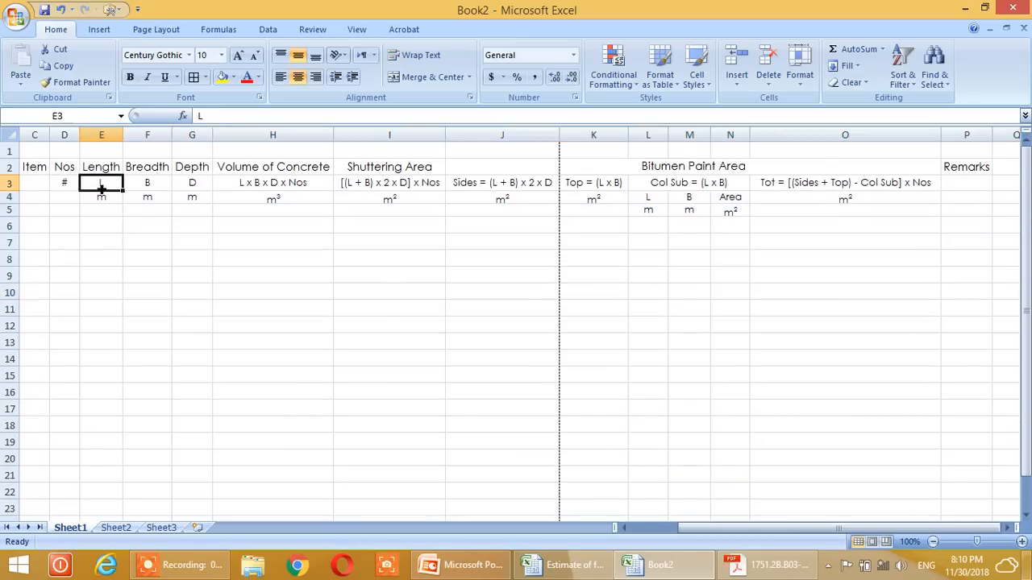
left_click(86, 197)
Step: Apply all borders to the heading block from C2 to P5
left_click_drag(33, 167, 968, 215)
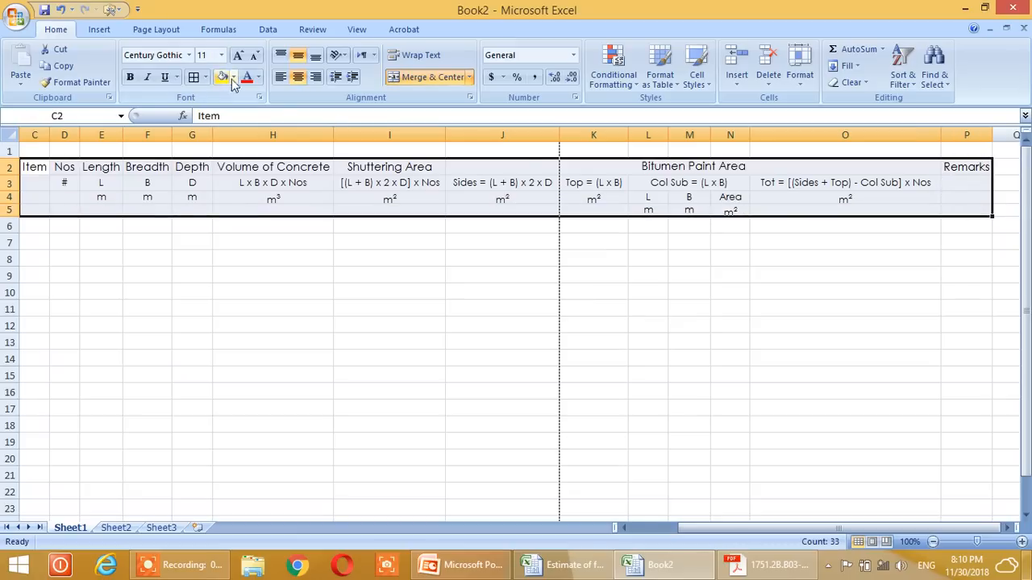
left_click(206, 78)
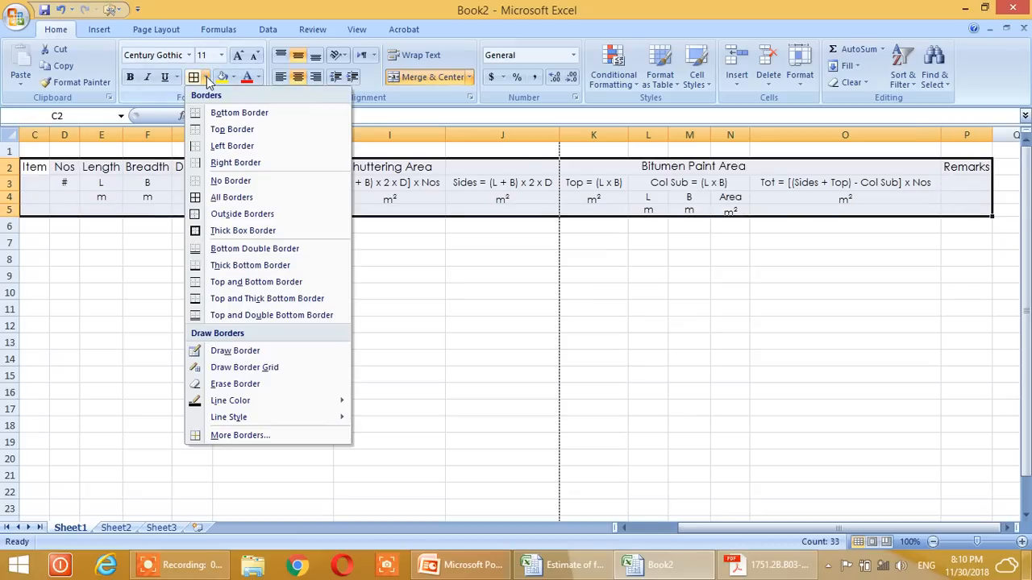
left_click(234, 201)
left_click(382, 362)
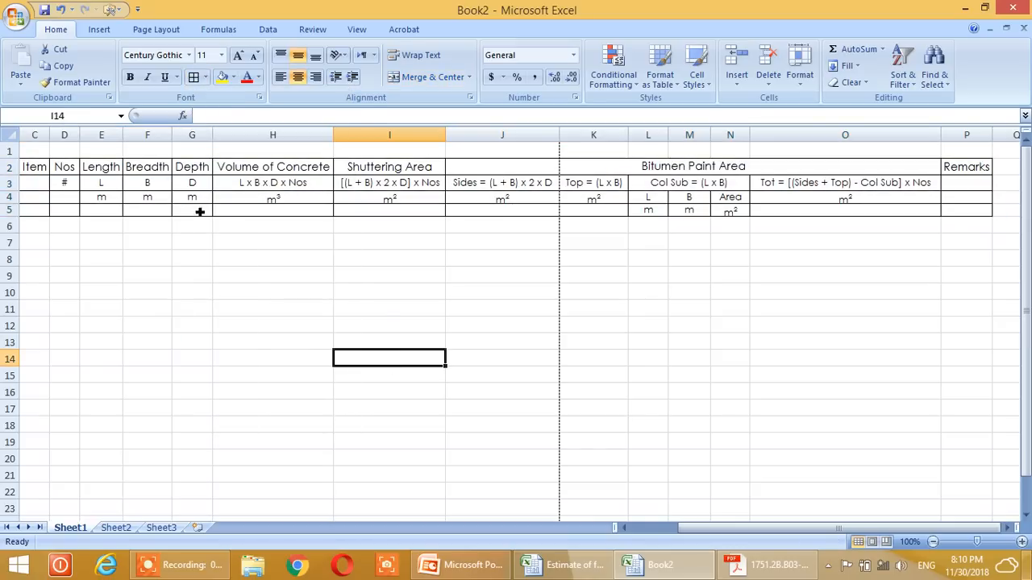
Step: Merge and center the Item heading over C2 to C4 and the # symbol over D3 to D4
left_click(70, 203)
left_click_drag(35, 172, 76, 201)
left_click(453, 81)
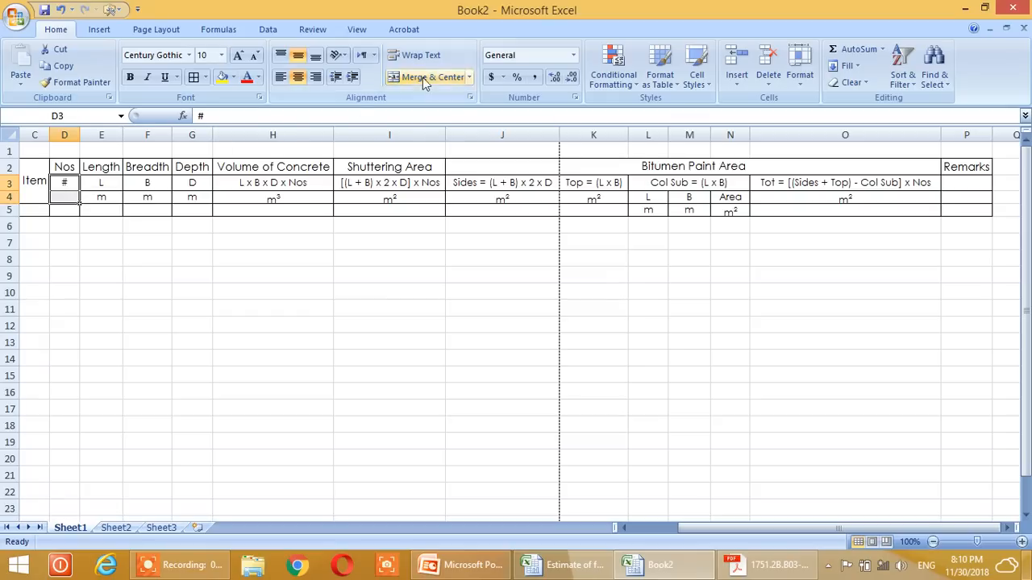
left_click(454, 84)
left_click(295, 272)
left_click(290, 185)
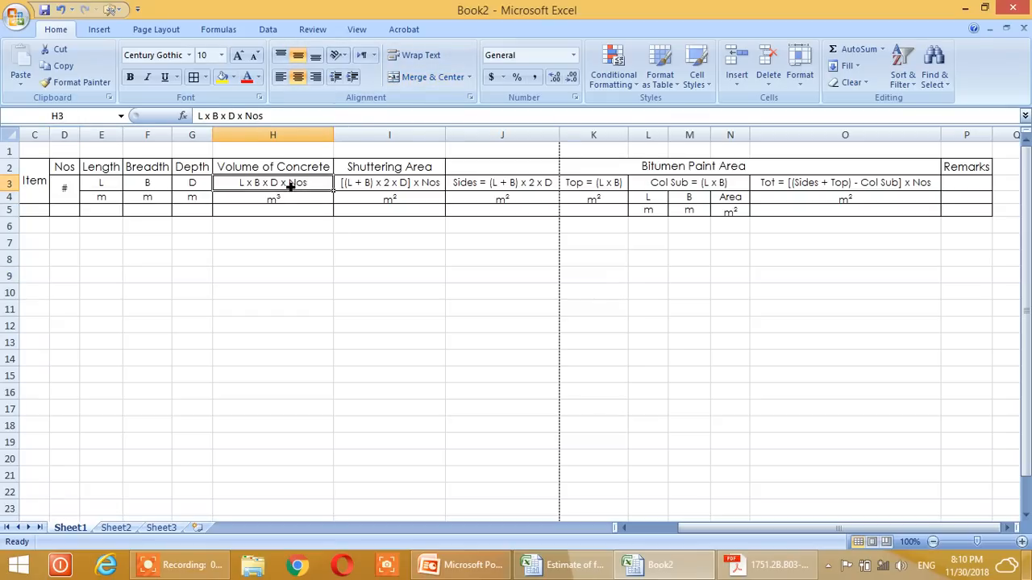
Step: Merge and center the # symbol over D3 to D5 and each m unit over rows 4 and 5 in columns E, F and G
left_click_drag(107, 200, 72, 211)
left_click(435, 76)
left_click(427, 76)
left_click(427, 77)
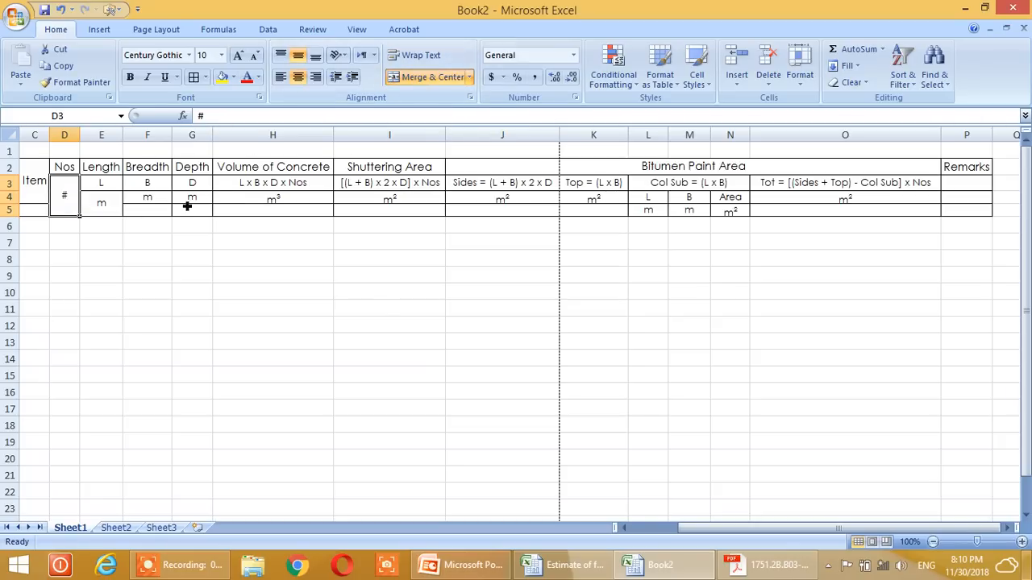
left_click_drag(153, 203, 201, 209)
left_click(427, 76)
left_click(428, 77)
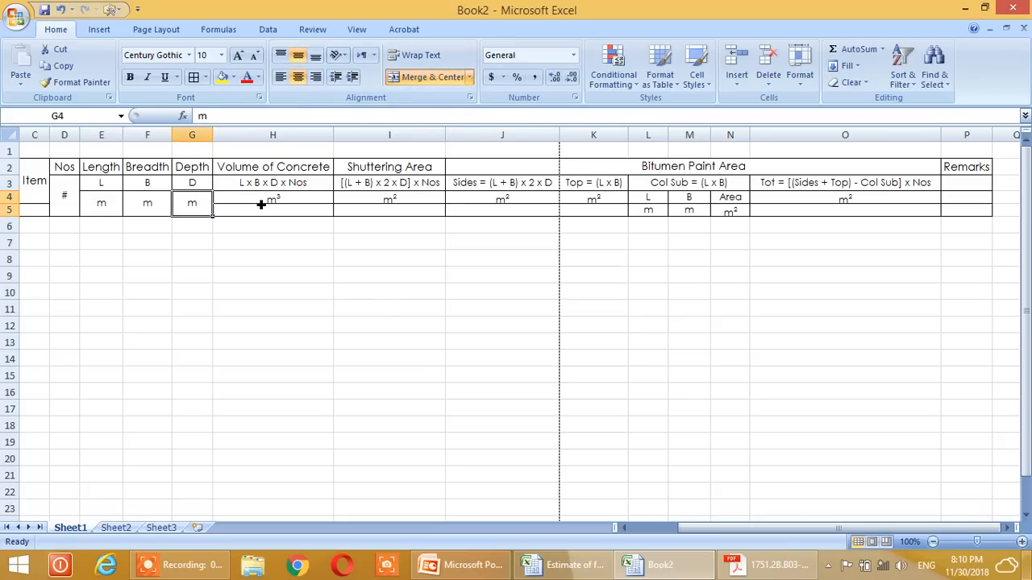
Step: Merge and center the m³ and m² units over rows 4 and 5 in columns H, I, J, K and O
left_click_drag(265, 202, 266, 212)
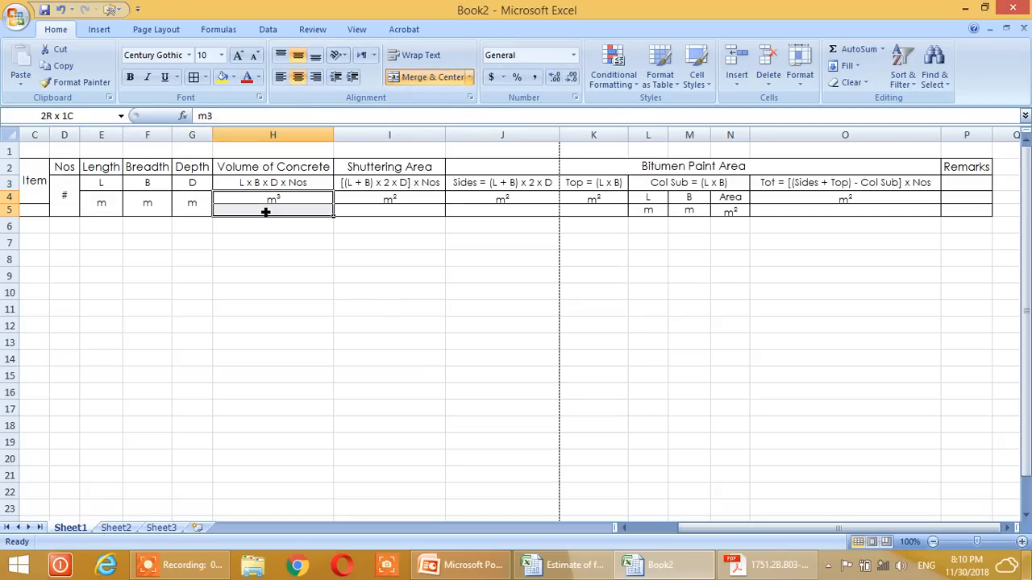
left_click(429, 77)
left_click_drag(391, 198, 393, 210)
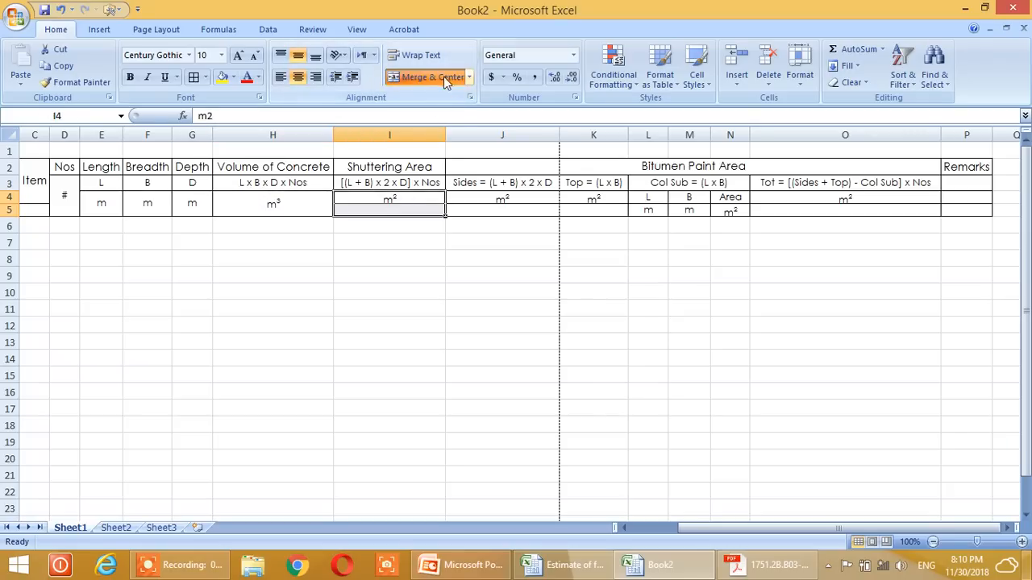
left_click(443, 77)
left_click_drag(504, 200, 507, 212)
left_click(428, 76)
left_click_drag(593, 199, 615, 209)
left_click(441, 77)
left_click_drag(786, 202, 791, 216)
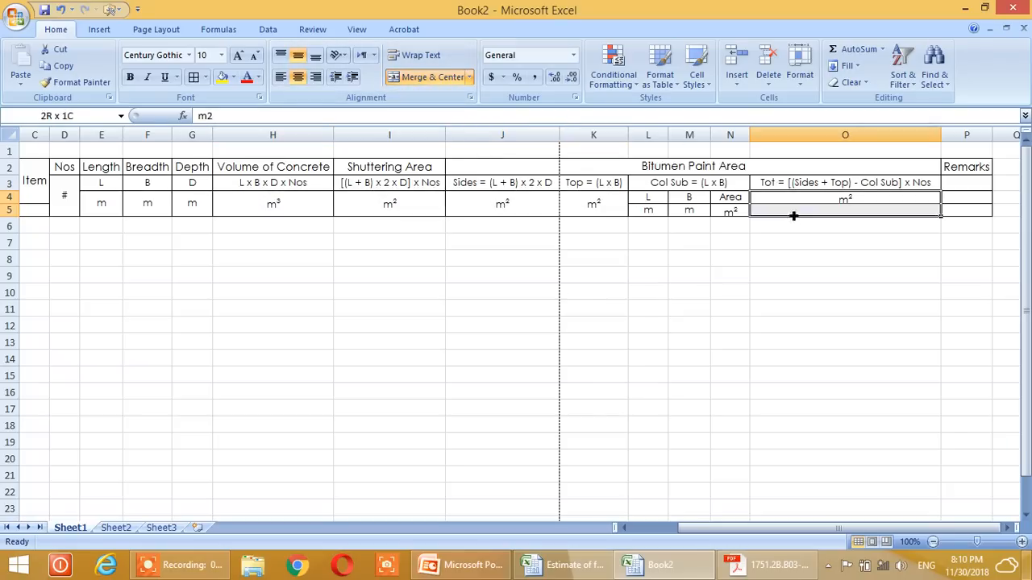
left_click(427, 76)
Step: Merge and center the Remarks heading over P2 to P5 and extend the merged Item heading down to C5
left_click_drag(963, 169, 965, 210)
left_click(428, 76)
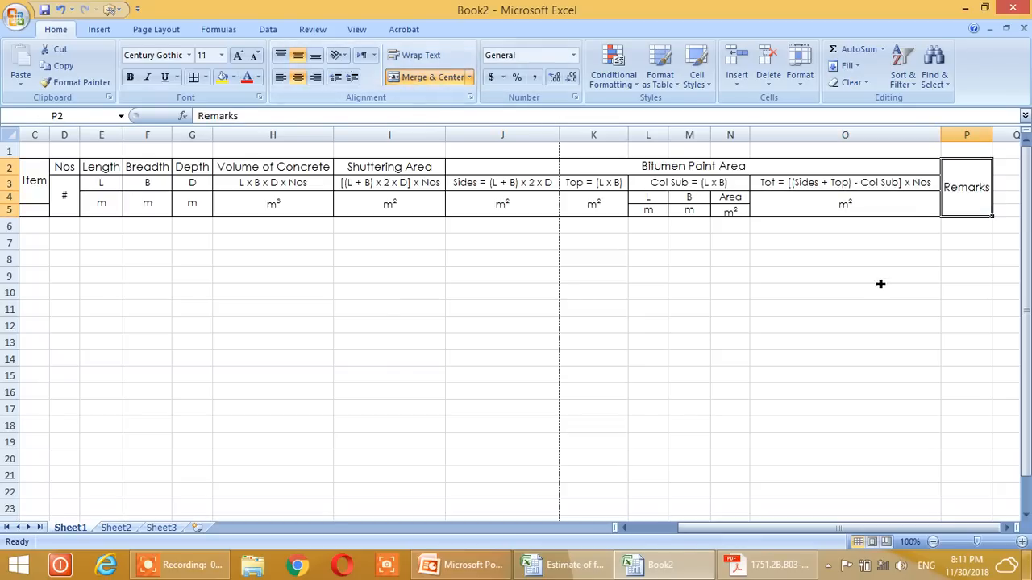
left_click(880, 289)
left_click_drag(42, 197, 37, 212)
left_click(419, 78)
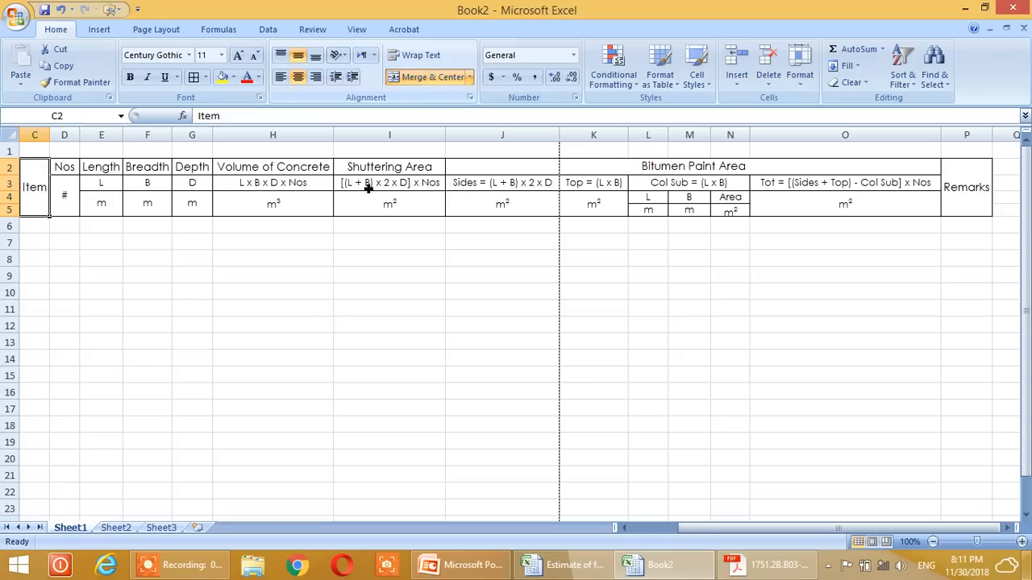
left_click(298, 310)
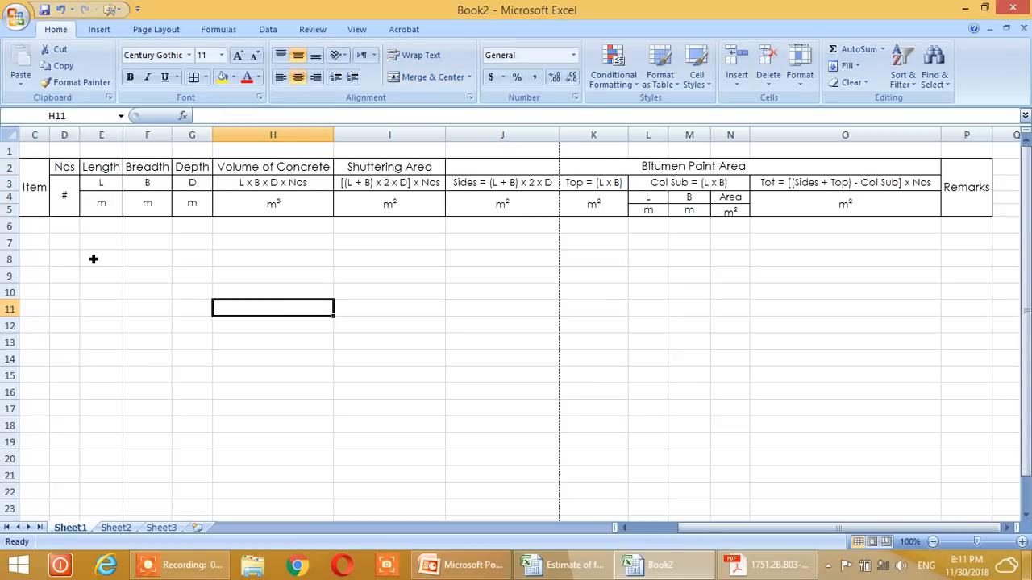
Step: Merge and center cells C1 to P1 above the heading block
left_click_drag(35, 151, 967, 149)
left_click(423, 78)
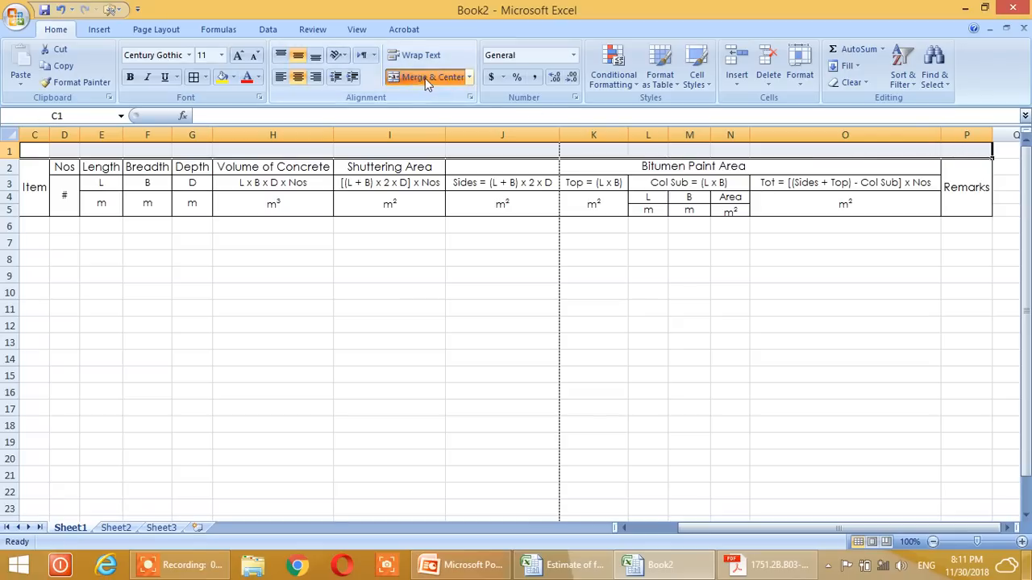
left_click(443, 266)
left_click(46, 230)
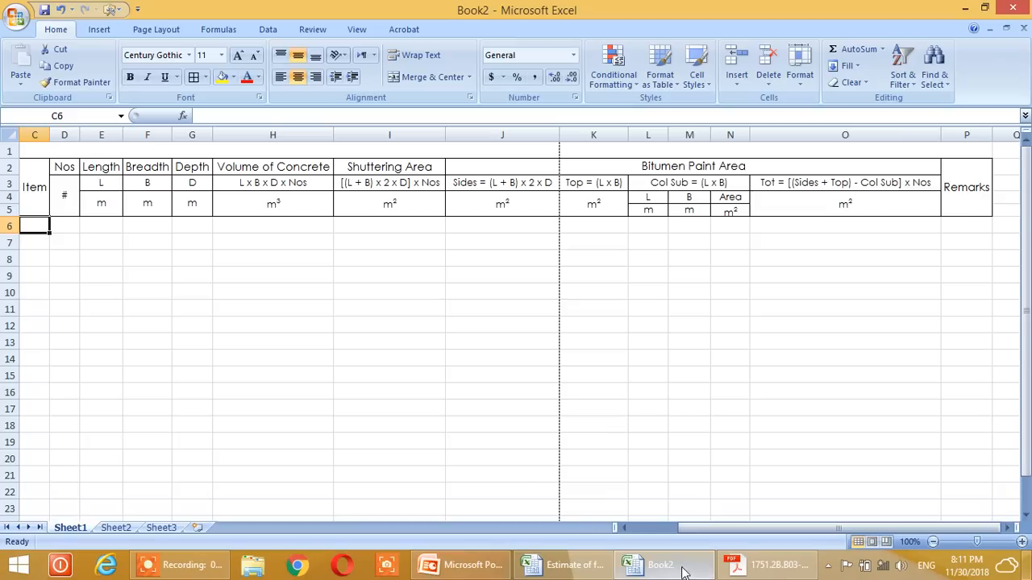
Step: Apply all borders to the S.No and Description heading cells A2 to B5
left_click_drag(723, 526, 623, 528)
left_click_drag(22, 167, 104, 214)
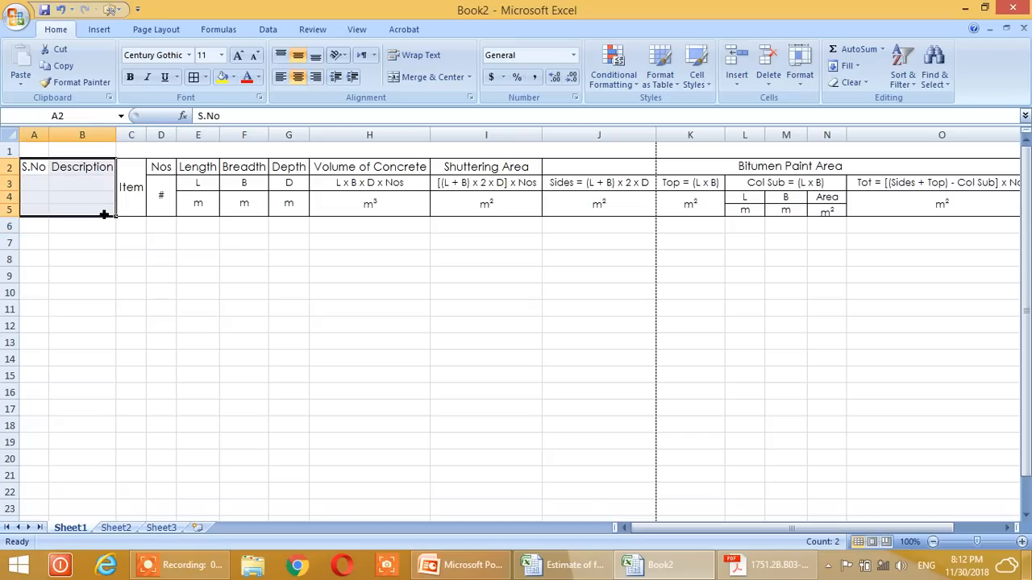
left_click(193, 77)
left_click(199, 324)
Step: Merge and center the S.No heading over A2 to A5 and the Description heading over B2 to B5
left_click_drag(24, 167, 39, 212)
left_click(433, 77)
left_click_drag(81, 169, 102, 212)
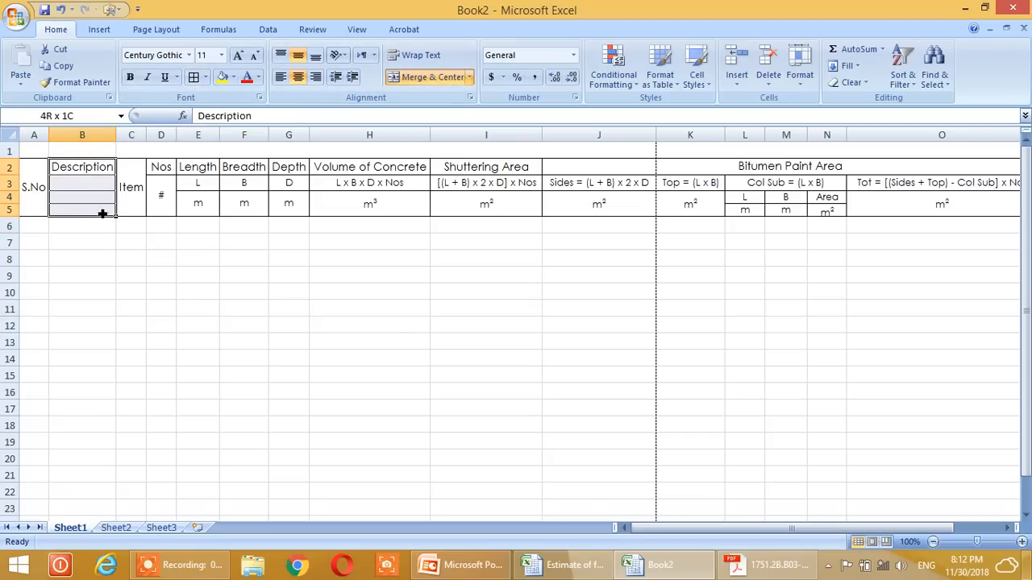
left_click(415, 76)
left_click(244, 325)
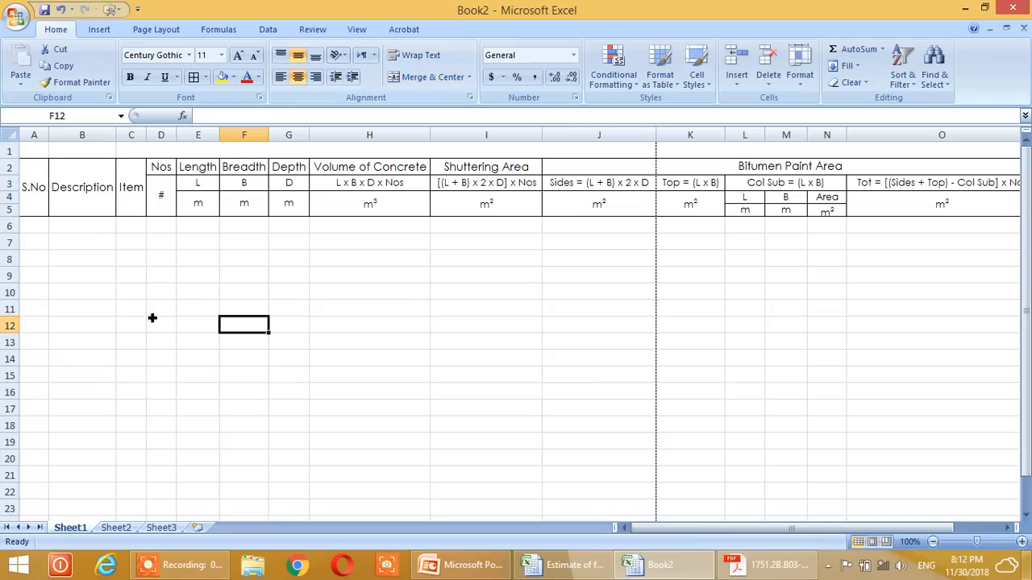
Step: Enter 1, Fotting-1 and C1/F1 in cells A6 to C6 and widen the Item column to fit its text
left_click(36, 229)
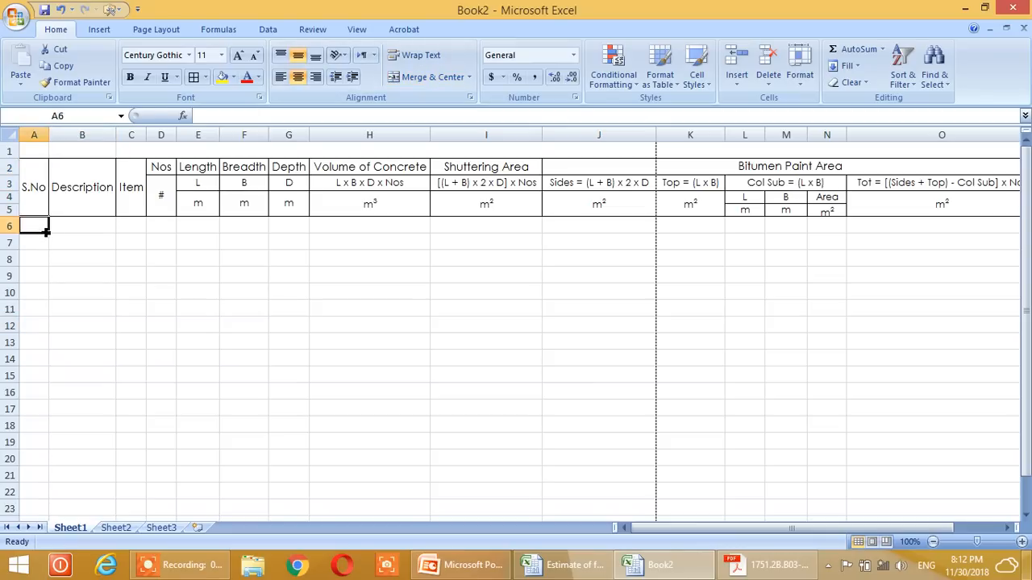
type("1")
key("Tab")
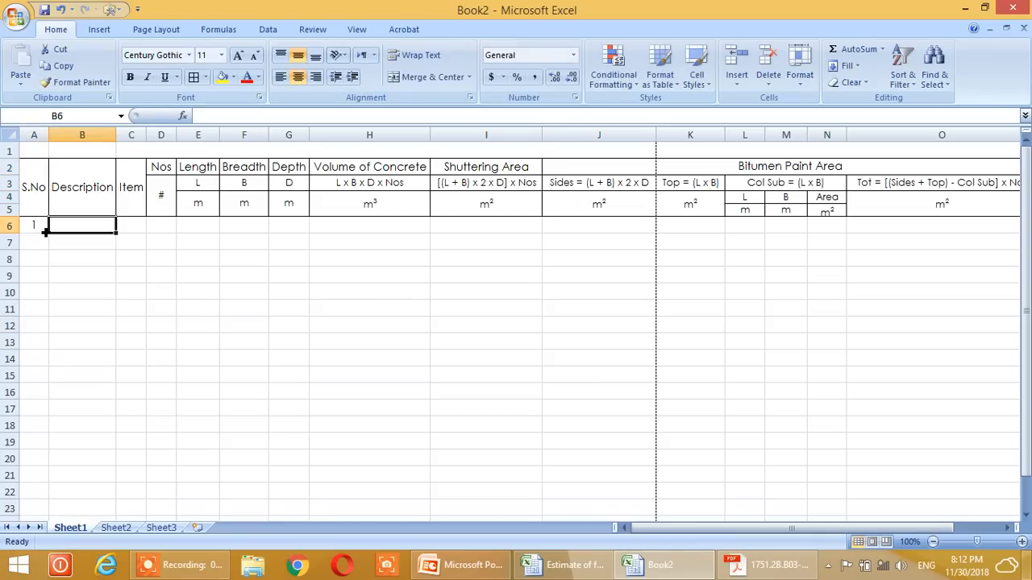
type("Fo")
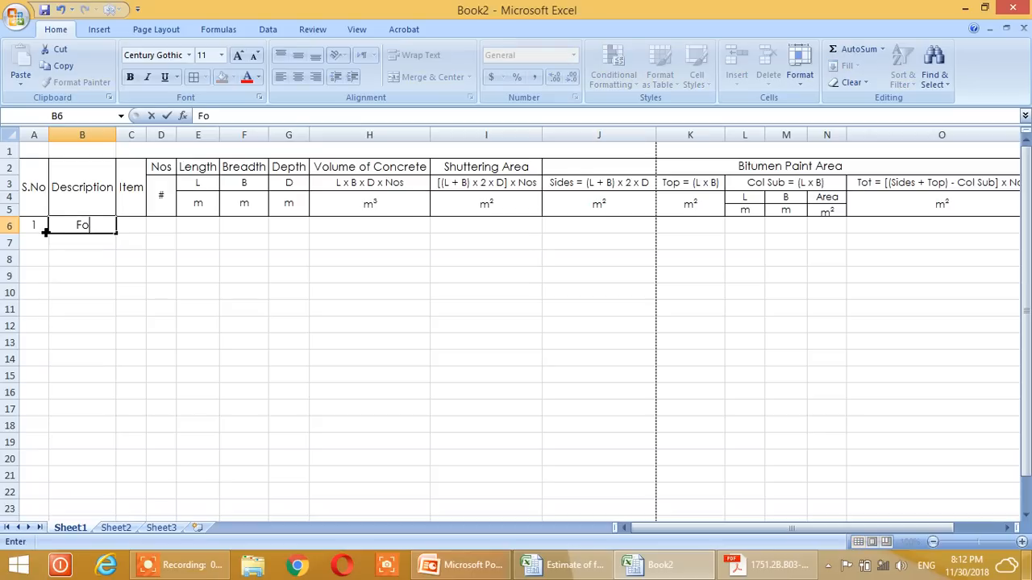
type("tting-1")
key("Tab")
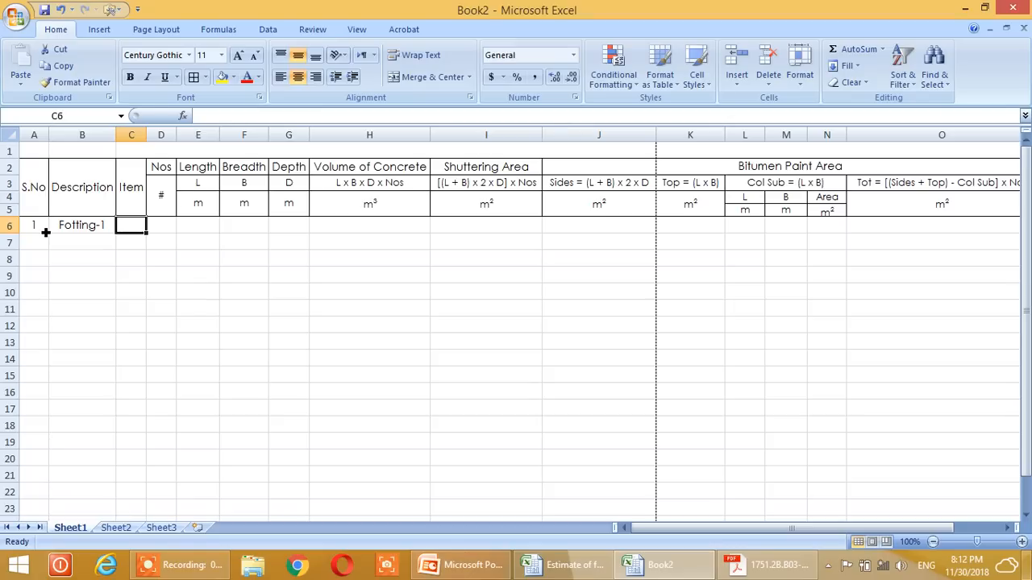
type("C1/F1")
key("Return")
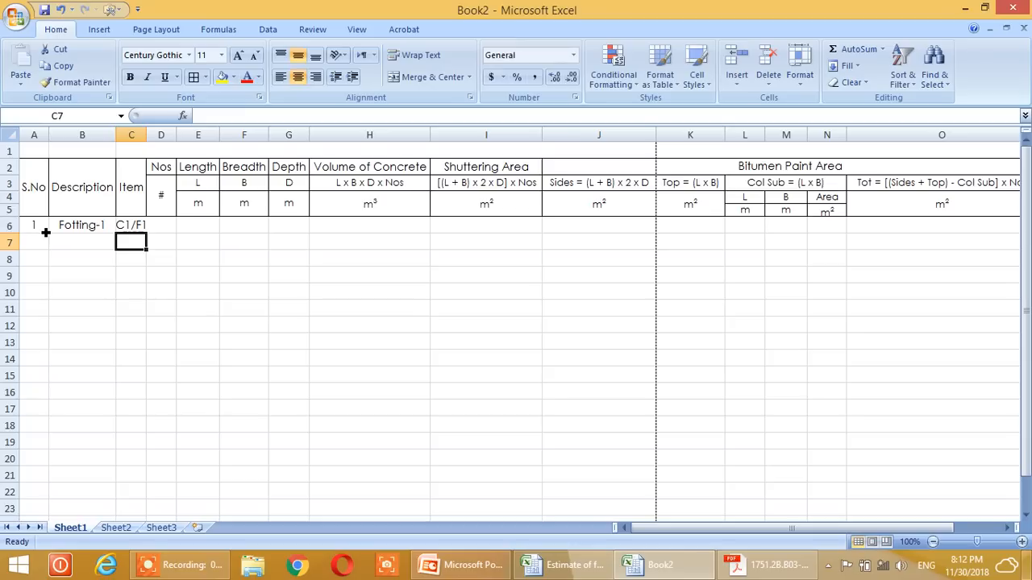
left_click(141, 230)
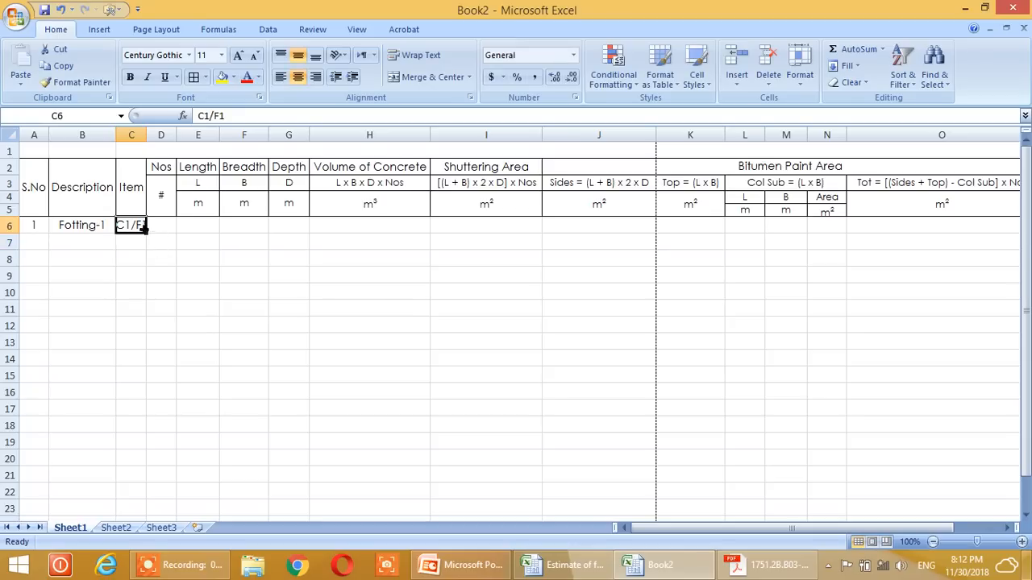
left_click_drag(148, 145, 154, 143)
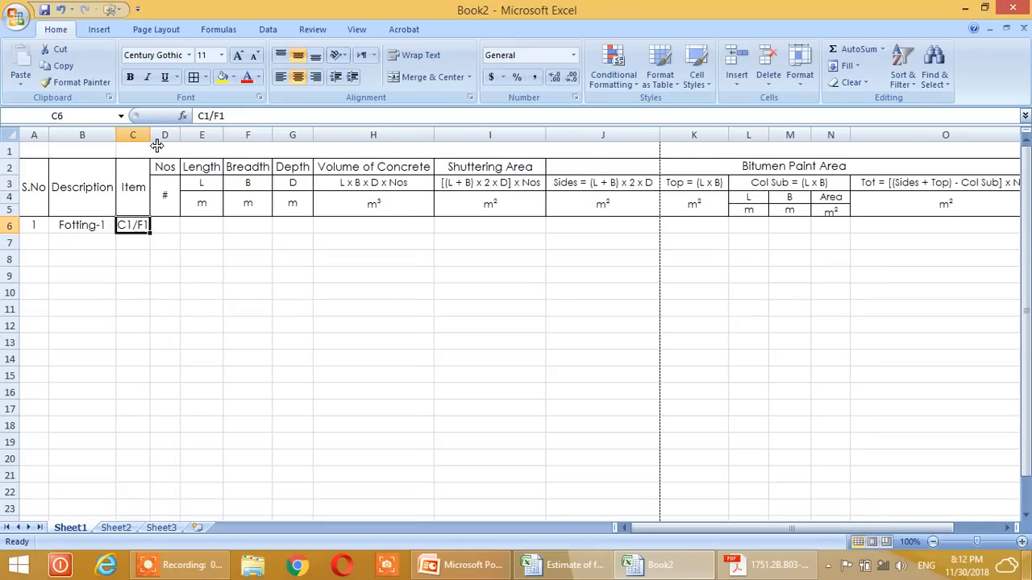
Step: Count the C1/F1 footings on the S101 foundation plan PDF and enter 5 as their number in D6
left_click(172, 228)
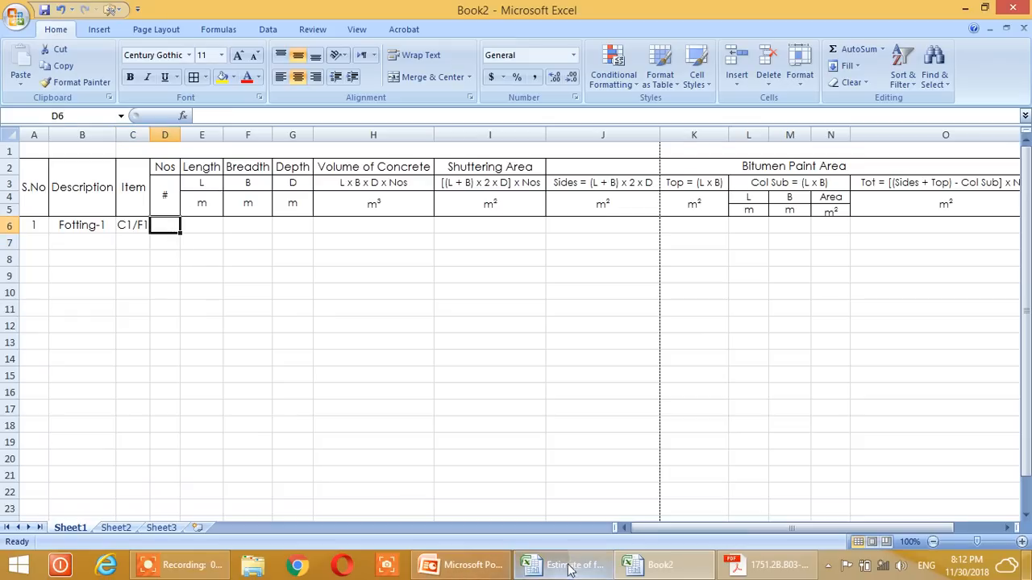
mouse_move(634, 567)
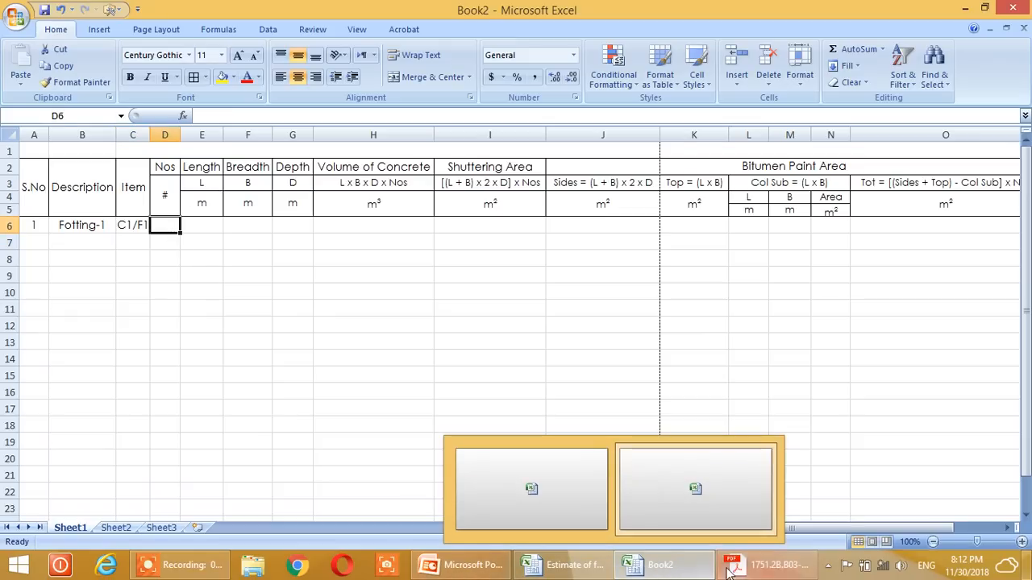
left_click(766, 566)
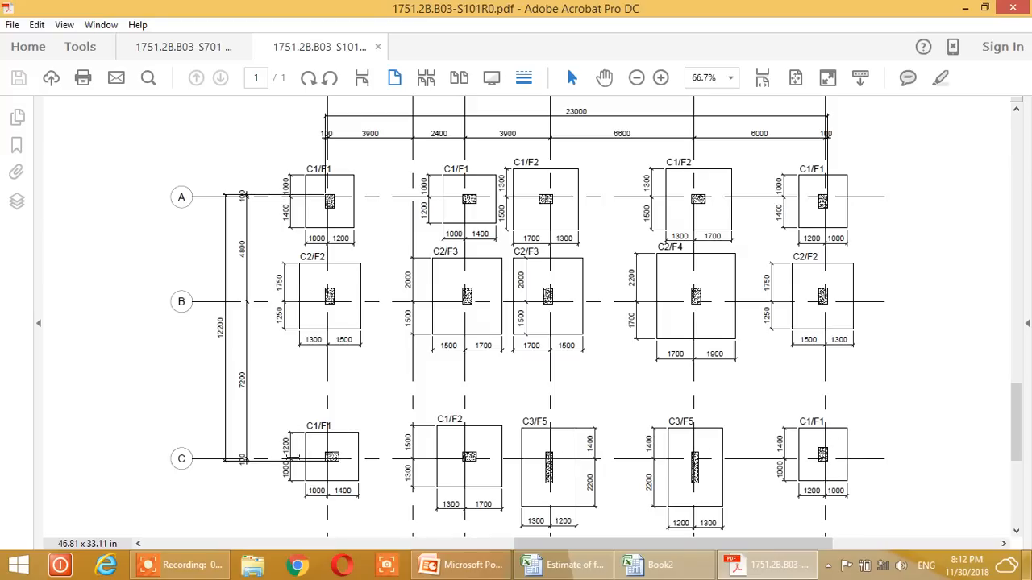
left_click(649, 568)
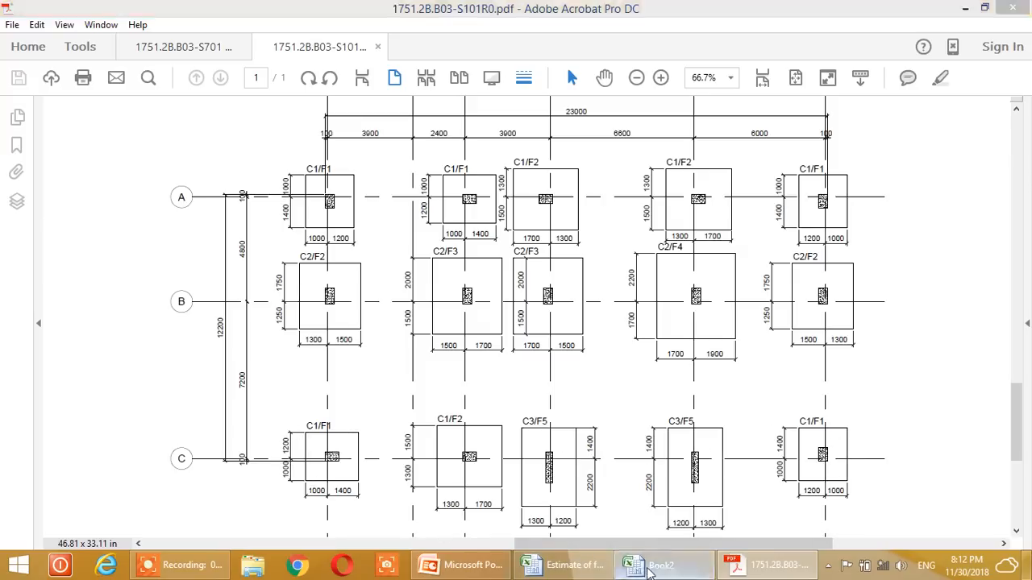
type("5")
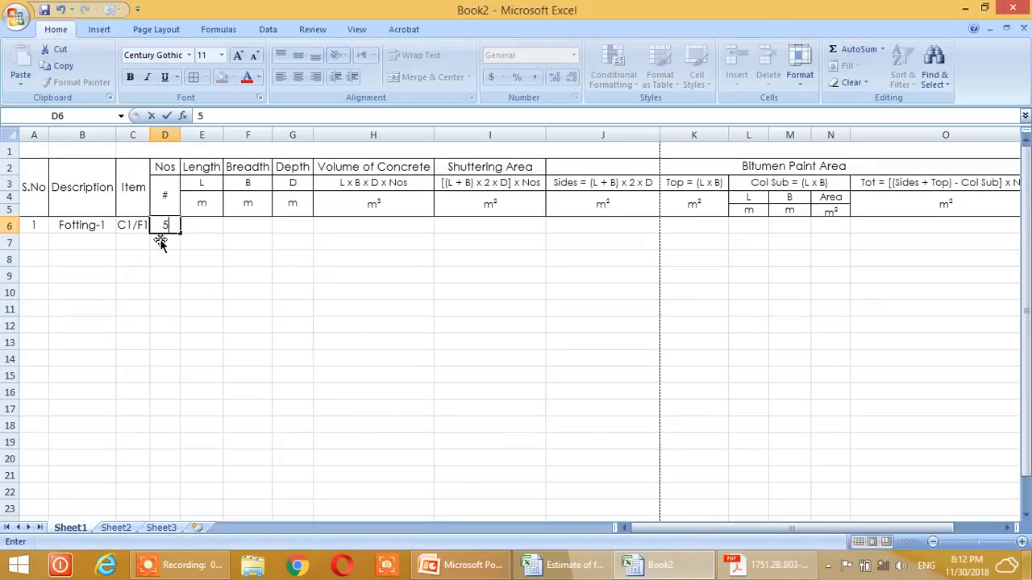
key("Tab")
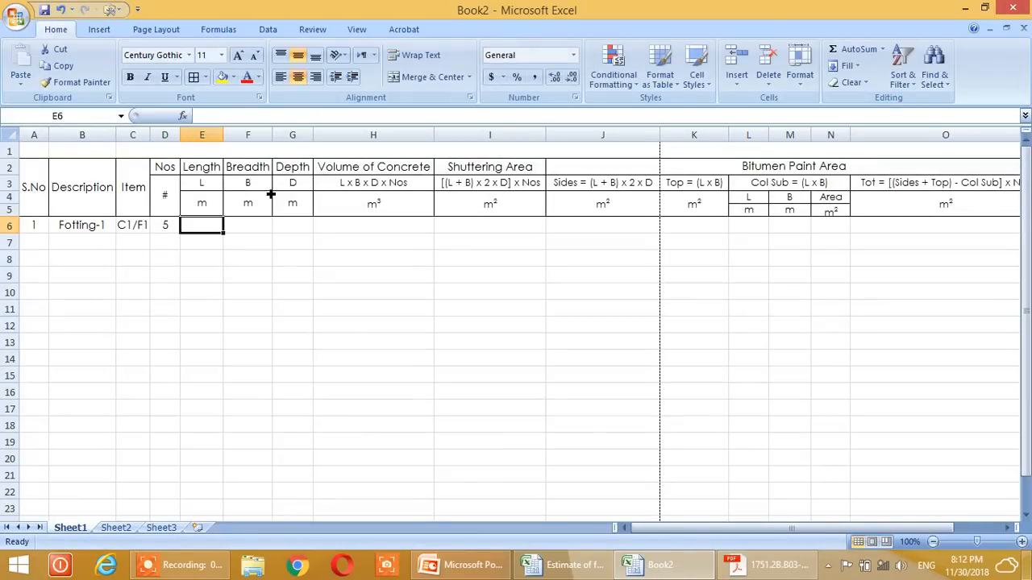
Step: Look up F1 in the S701 drawing's footing schedule and enter length 2.400, breadth 2.200 and depth 0.400 in E6 to G6
left_click(474, 568)
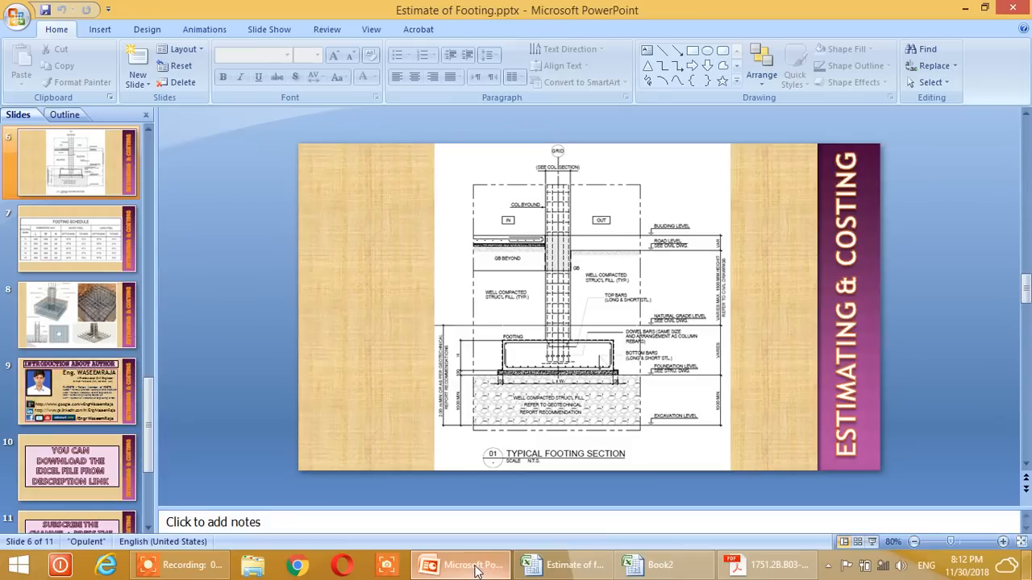
left_click(770, 566)
left_click(184, 46)
scroll(554, 322, "up", 2)
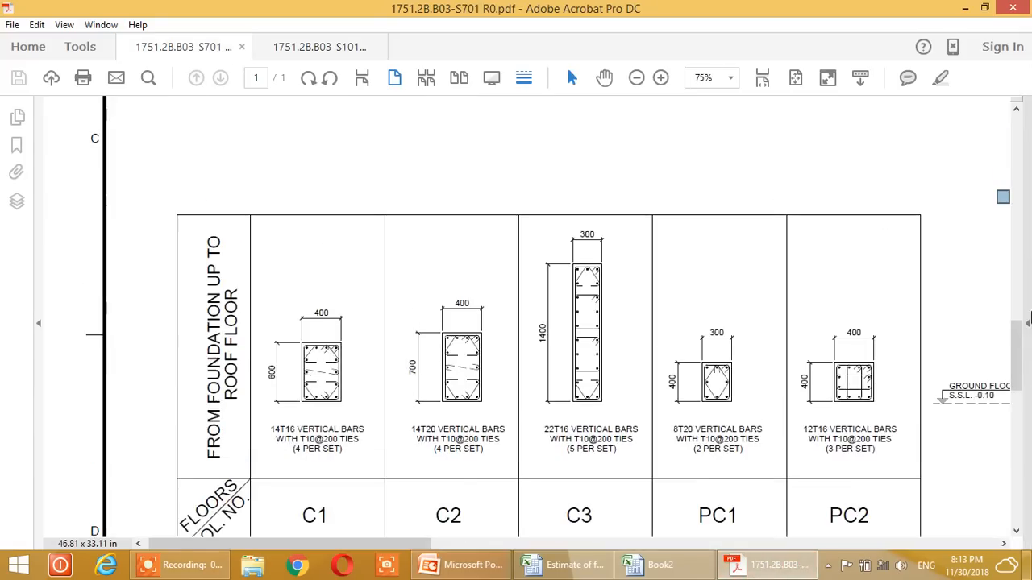
scroll(393, 343, "up", 10)
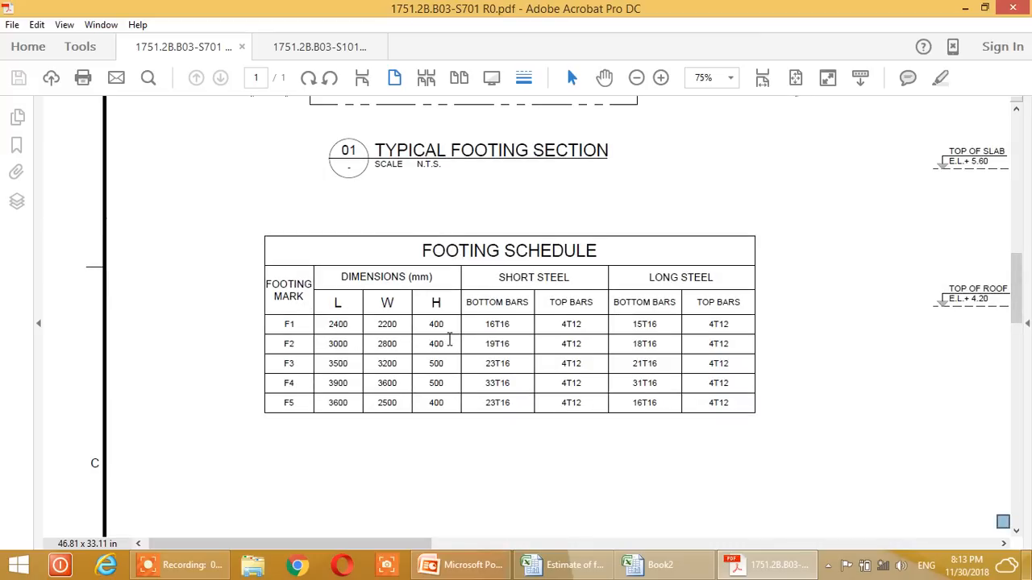
left_click(653, 569)
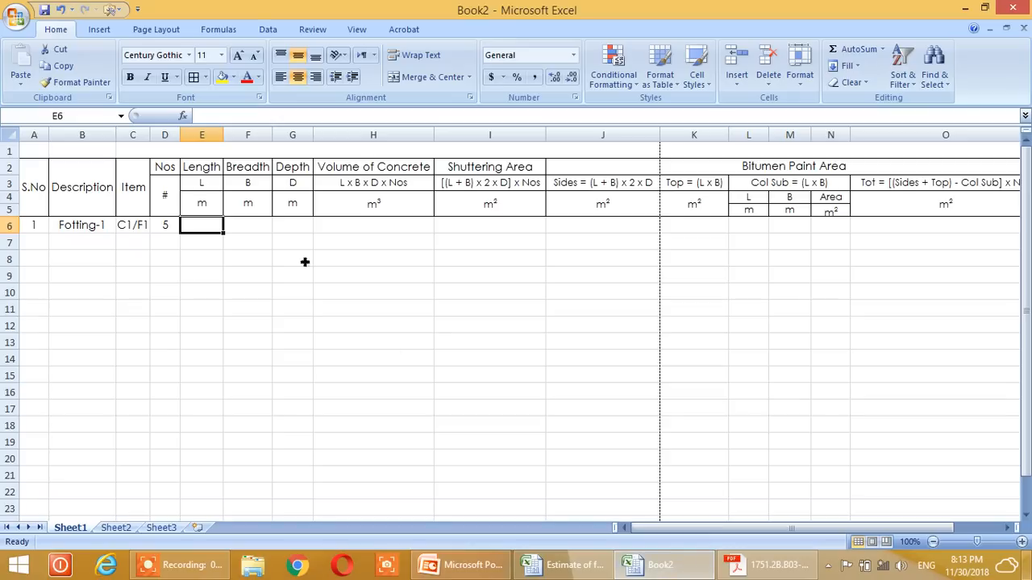
type("2.400")
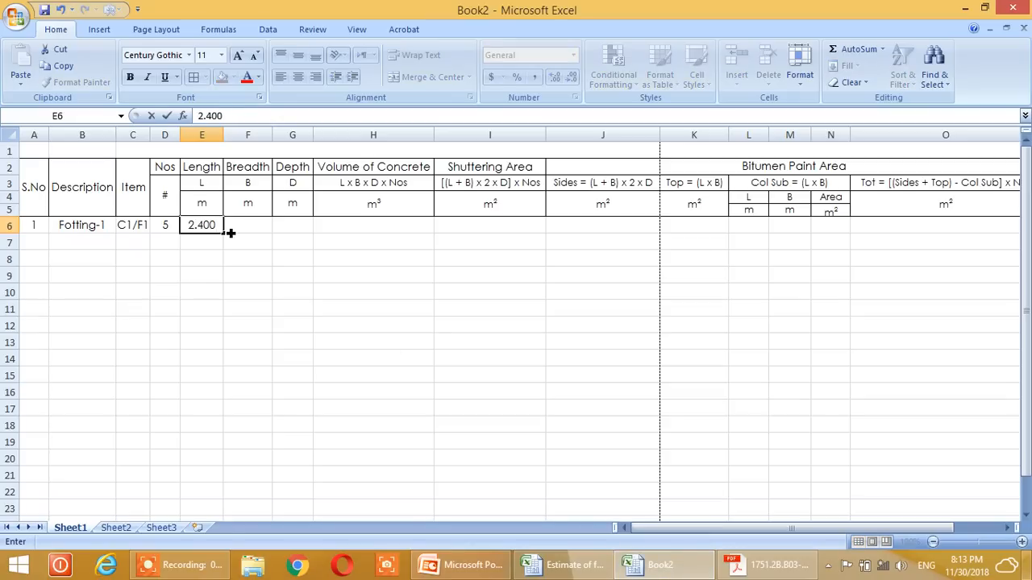
key("Tab")
type("2.200")
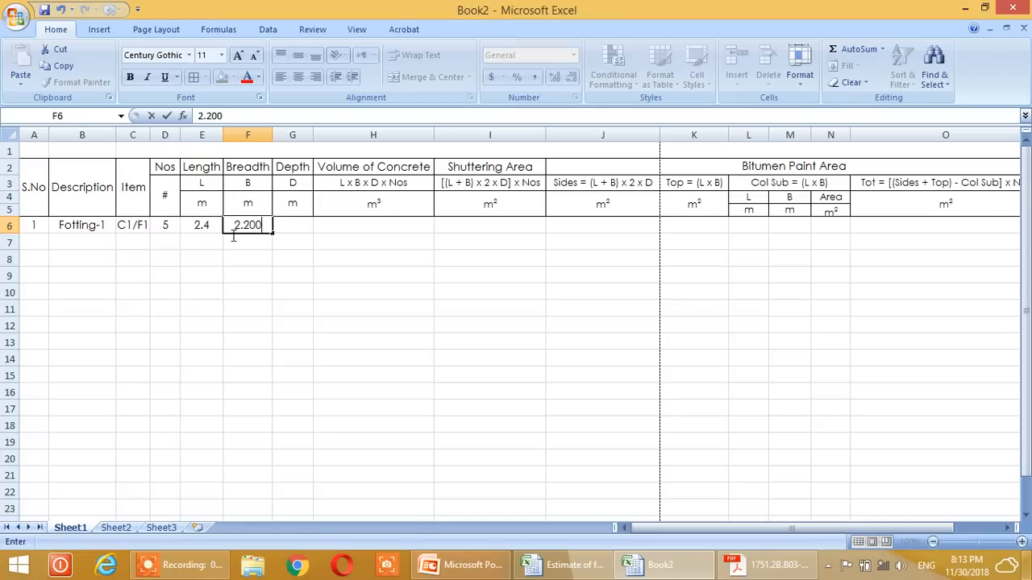
key("Tab")
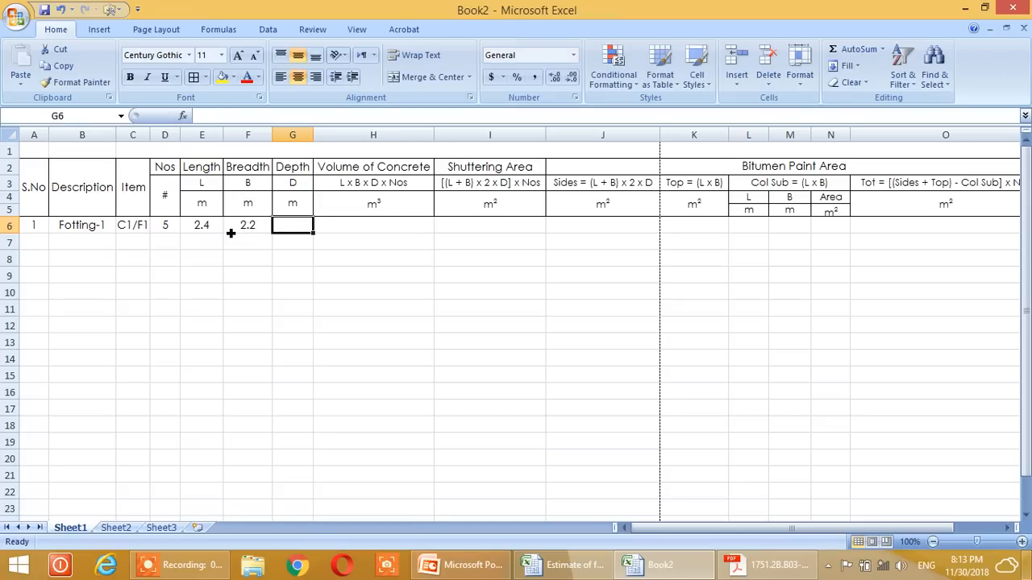
type("0.400")
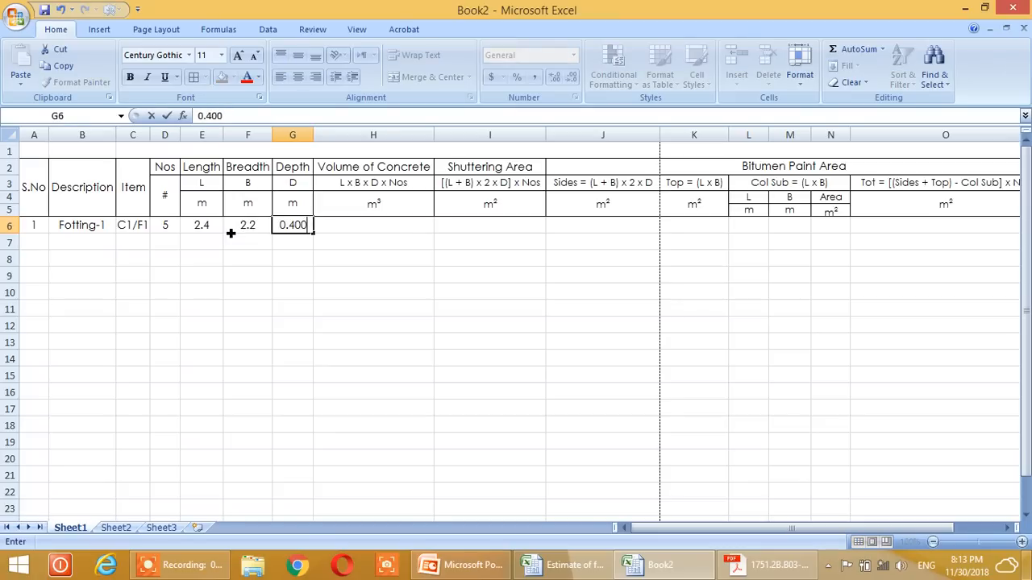
key("Return")
Step: Format the length, breadth and depth values in E6 to G6 with three decimal places
left_click_drag(208, 229, 293, 232)
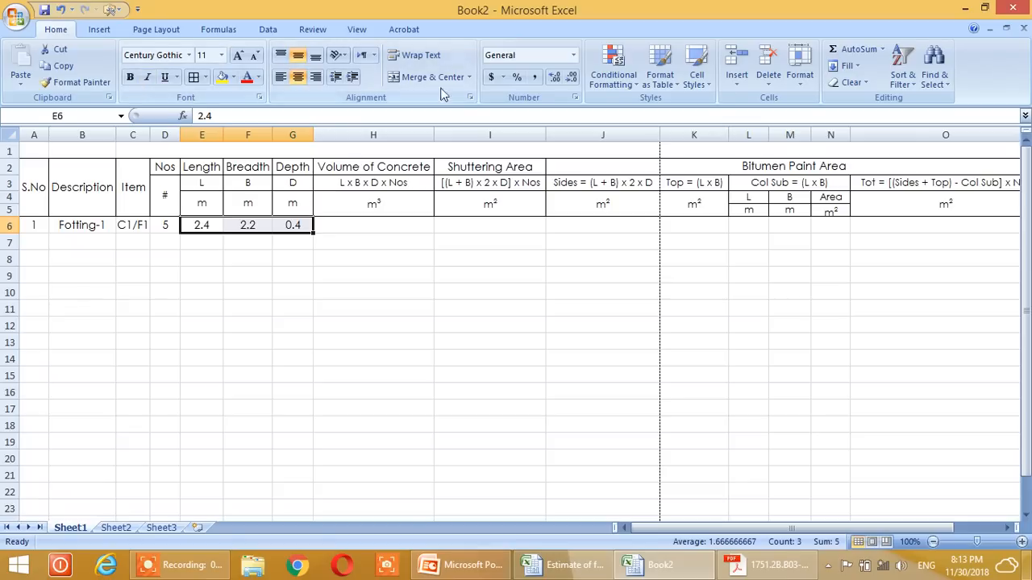
left_click(555, 79)
left_click(554, 79)
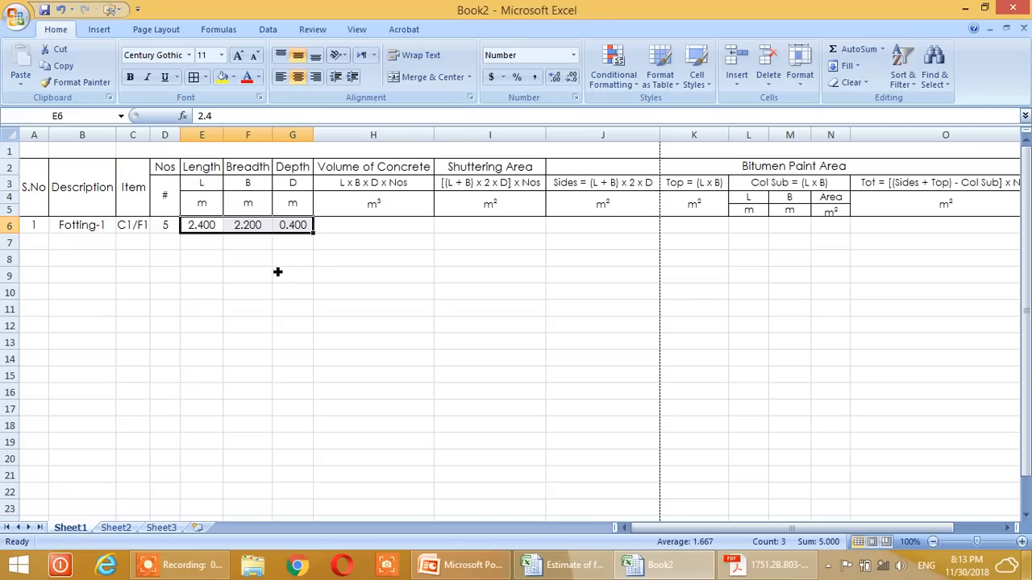
left_click(307, 262)
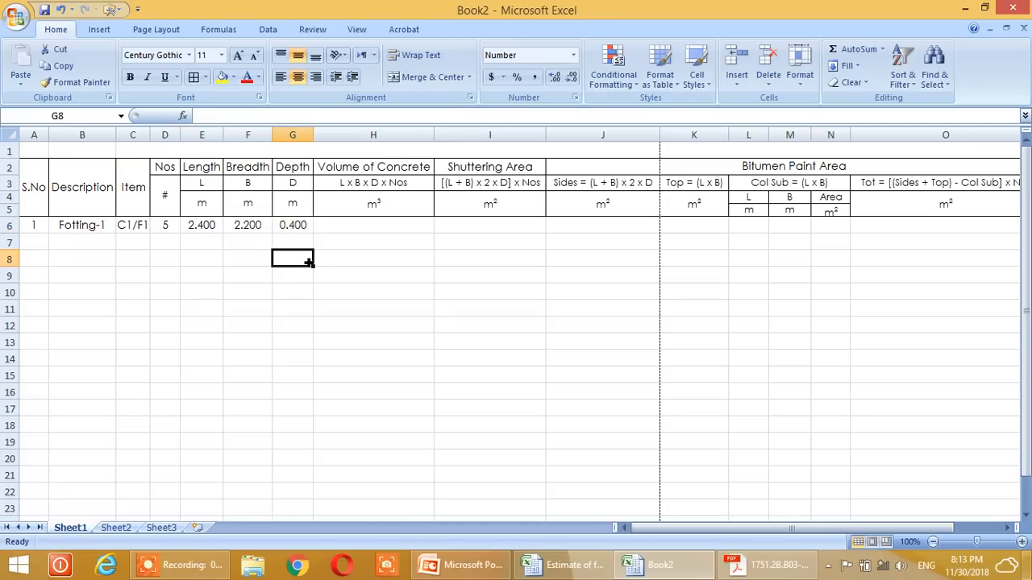
Step: Calculate the concrete volume in H6 with the formula =E6*F6*G6*D6
left_click(354, 228)
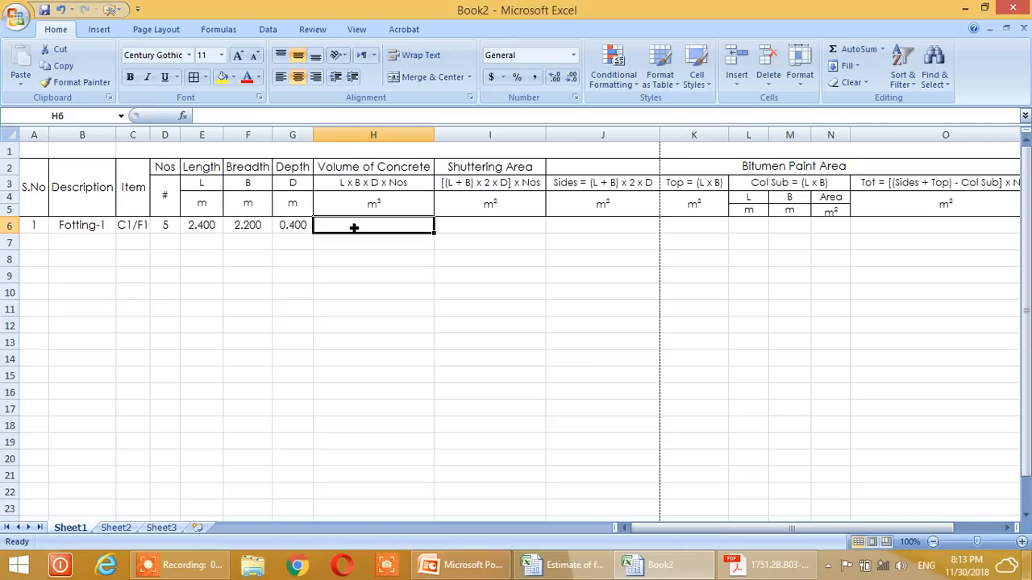
type("=")
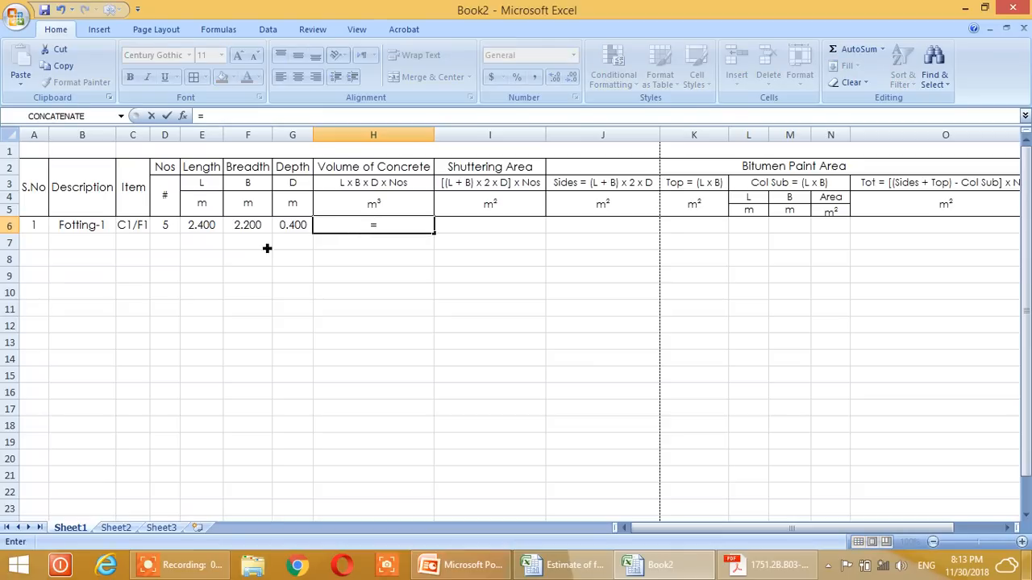
left_click(208, 228)
type("*")
left_click(260, 225)
type("*")
left_click(296, 228)
type("*")
left_click(165, 229)
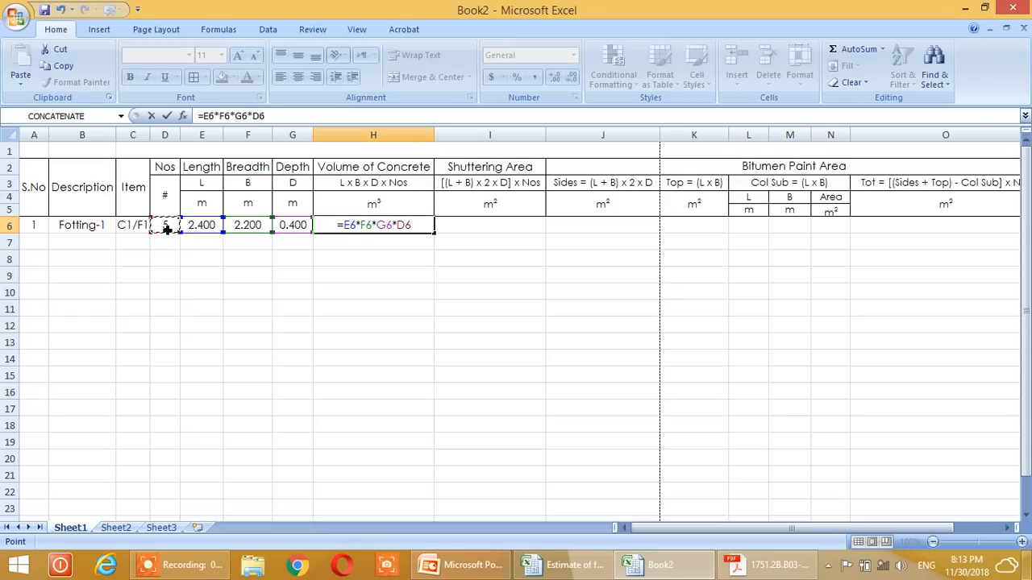
key("Return")
left_click(403, 232)
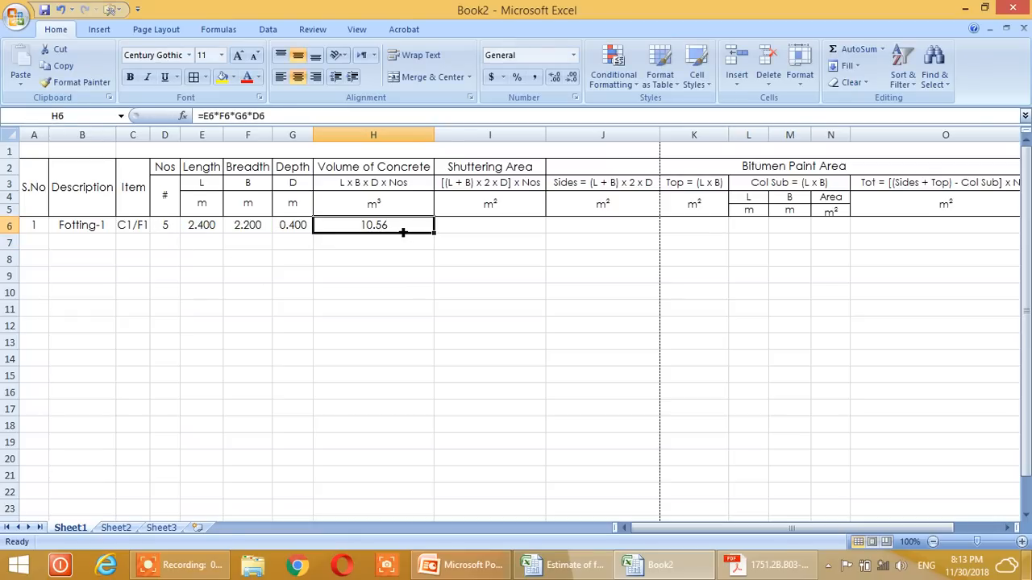
Step: Calculate the shuttering area in I6 with the formula =((E6+F6)*2*G6)*D6 and format it with two decimal places
left_click(492, 233)
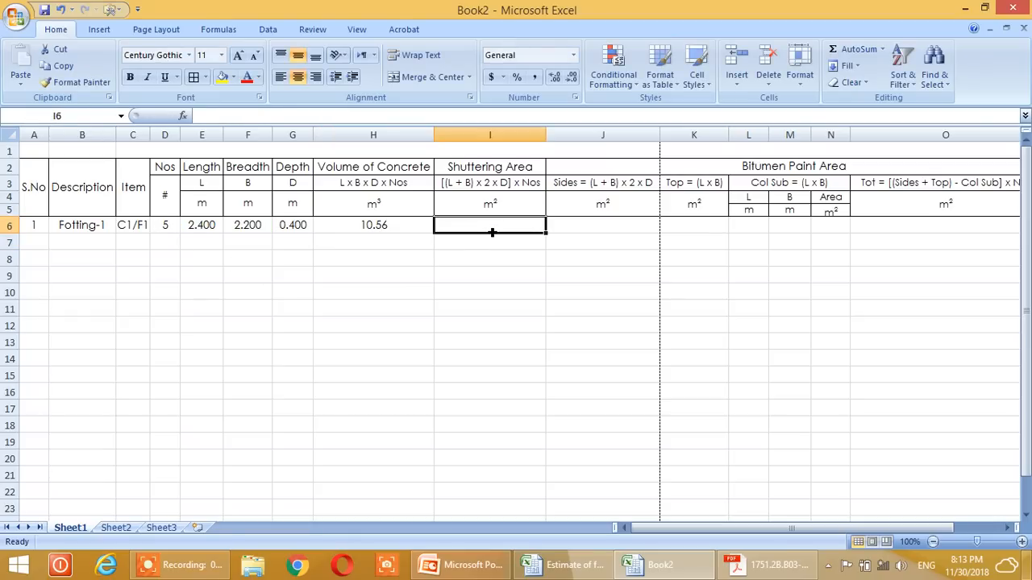
type("=")
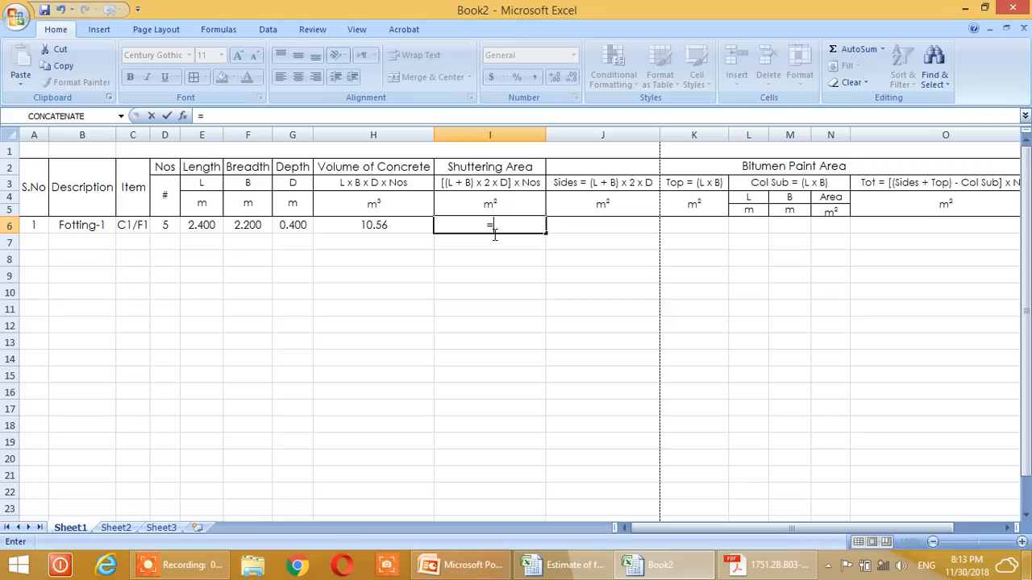
type("(")
left_click(209, 227)
type("+")
left_click(250, 227)
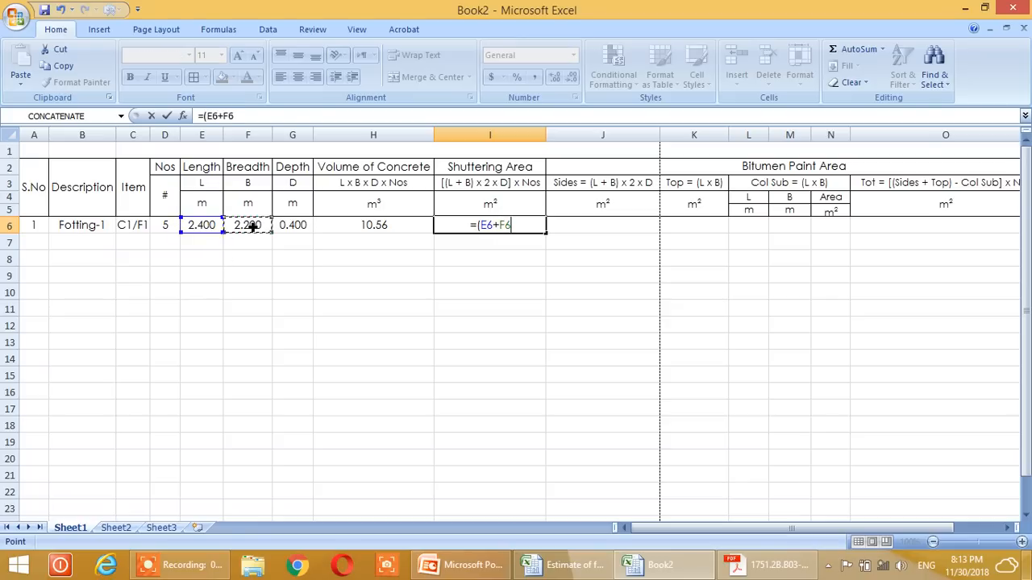
type(")*2*")
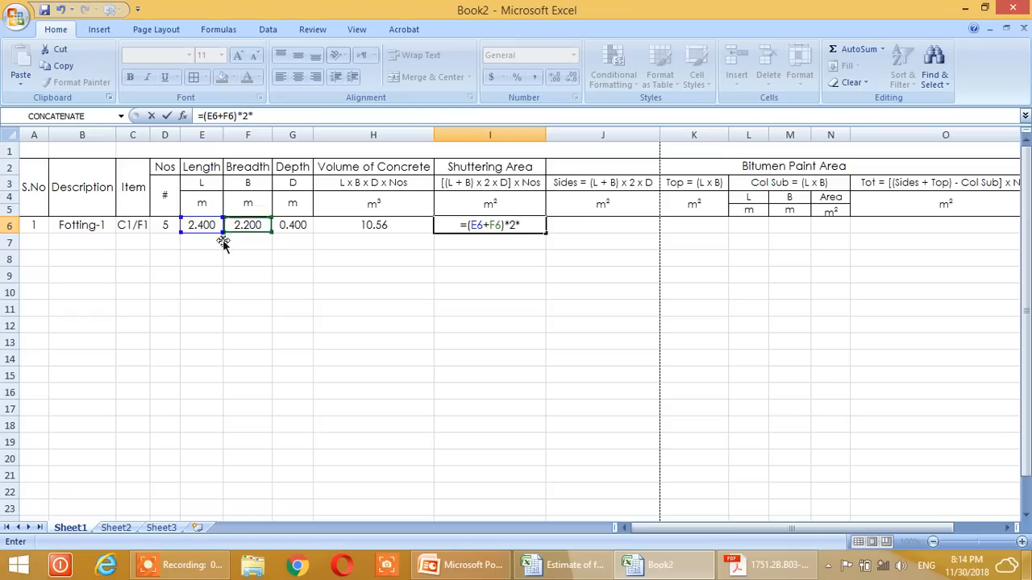
left_click(298, 229)
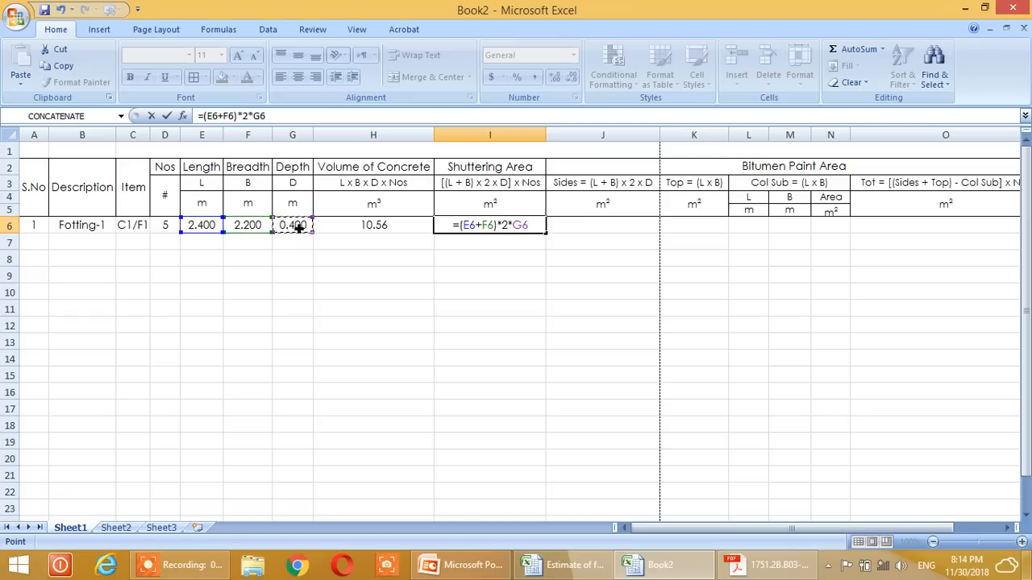
type(")")
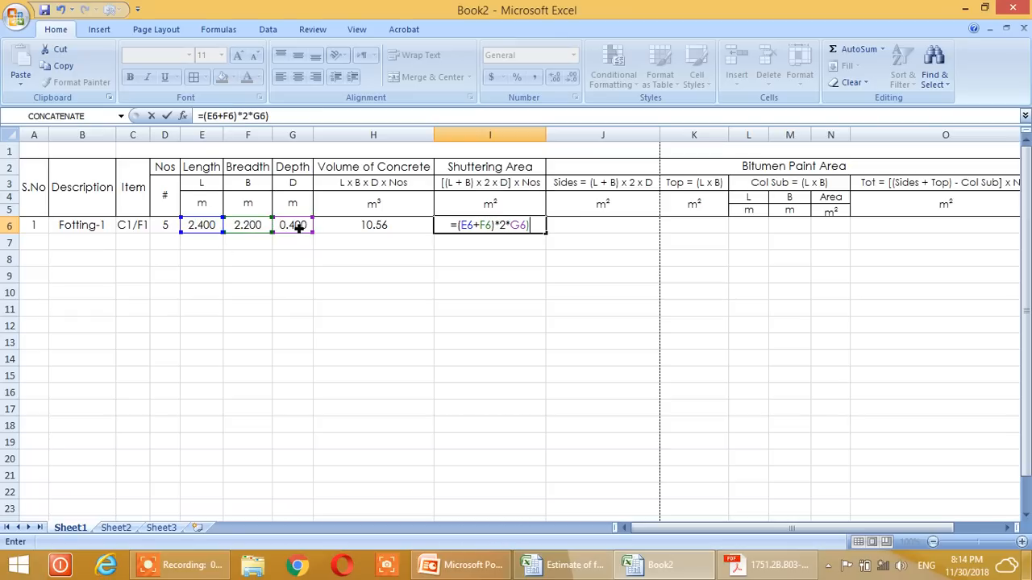
left_click(210, 122)
type("(")
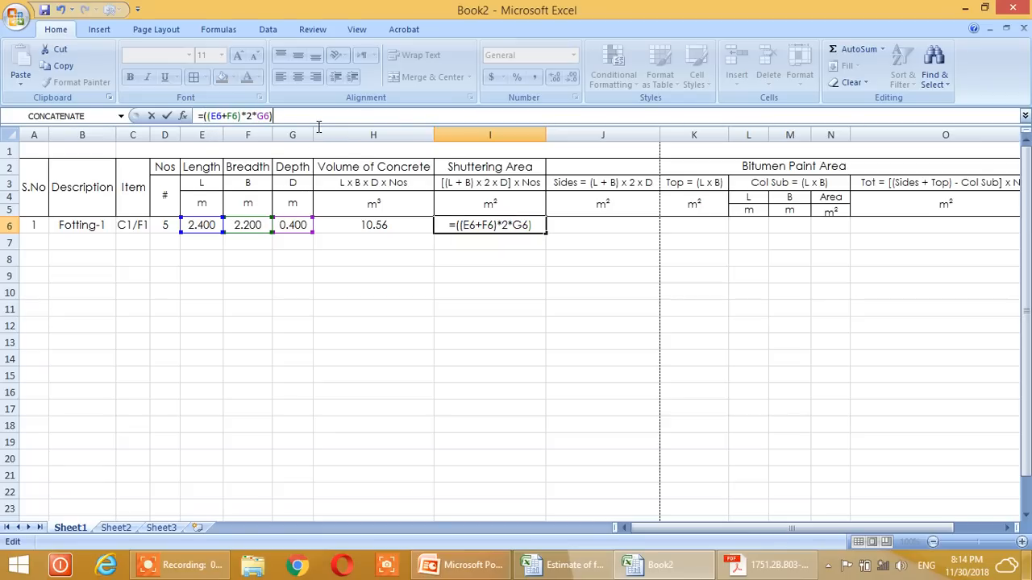
type("*")
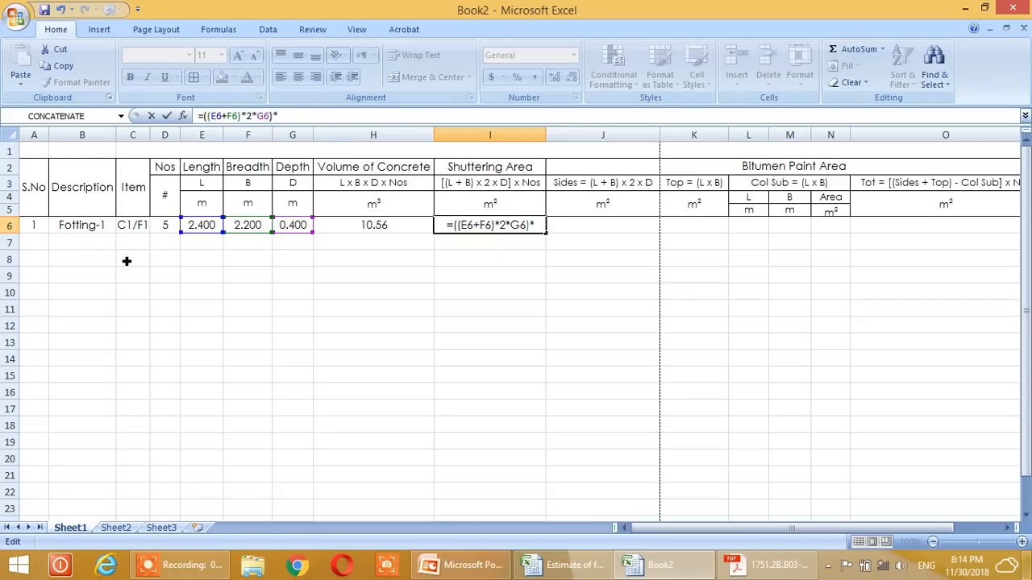
left_click(168, 229)
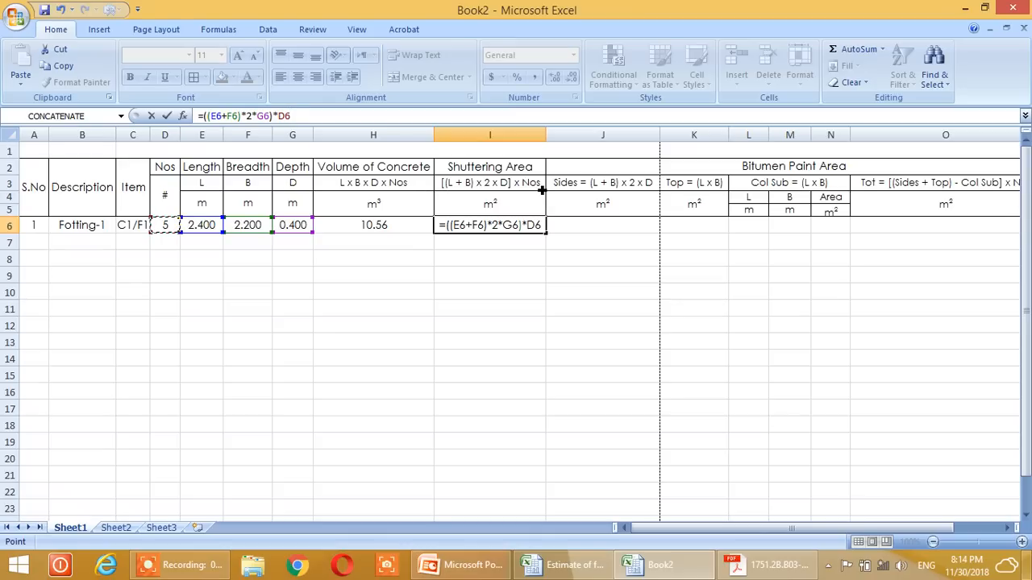
key("Return")
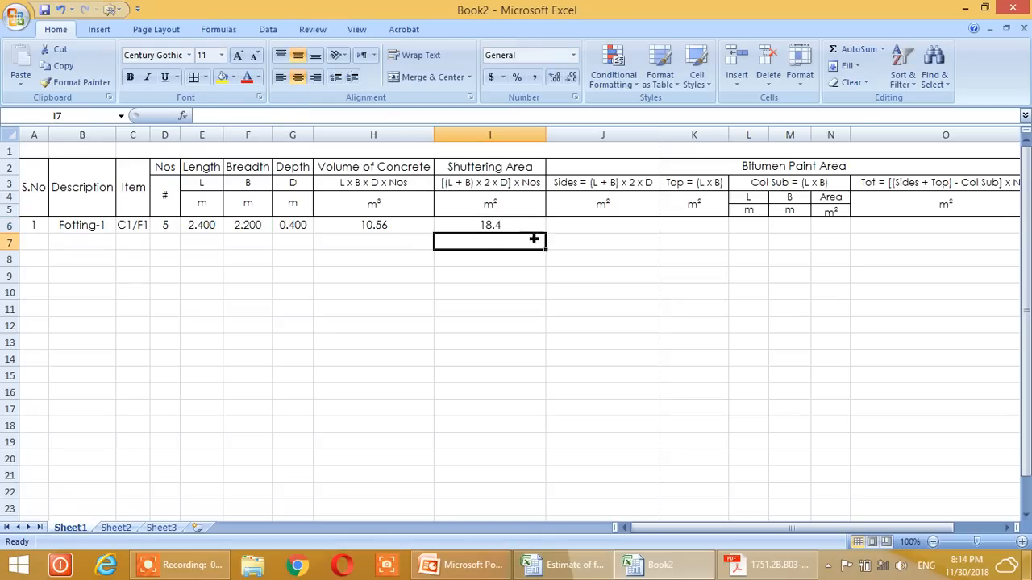
left_click(533, 229)
left_click(554, 77)
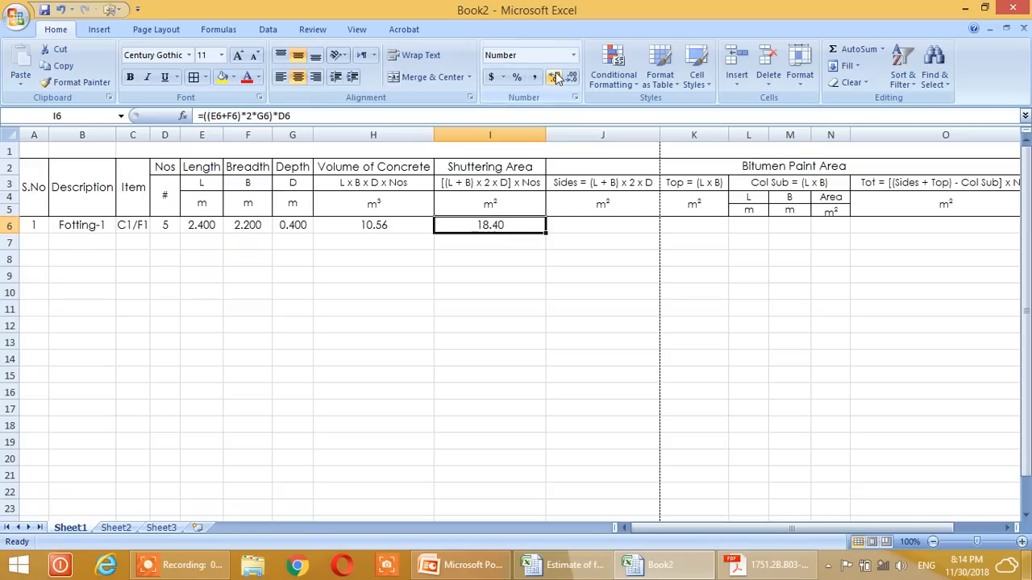
Step: Calculate the bitumen paint area of the footing sides in J6 with the formula =(E6+F6)*2*G6
left_click(590, 228)
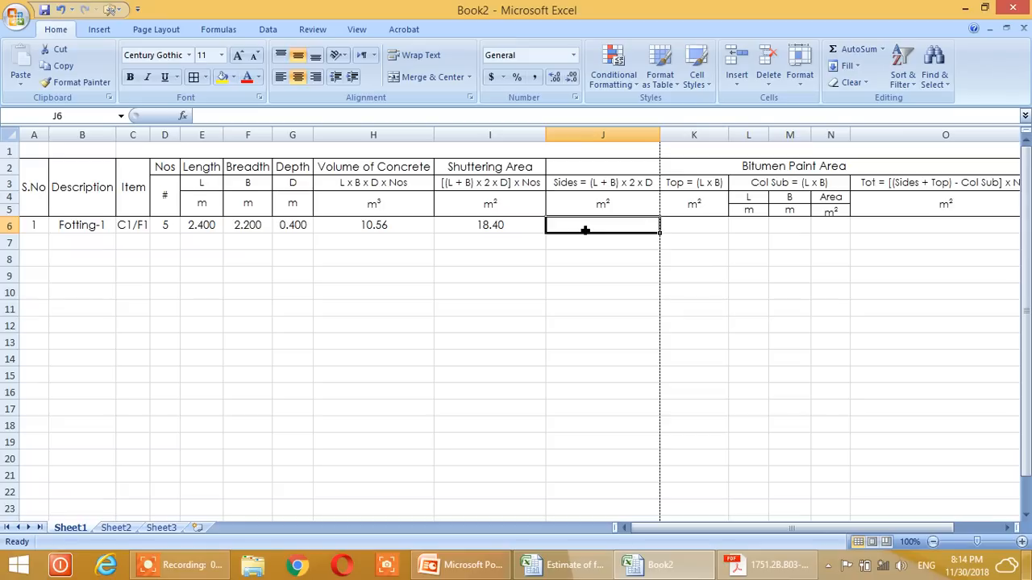
type("=")
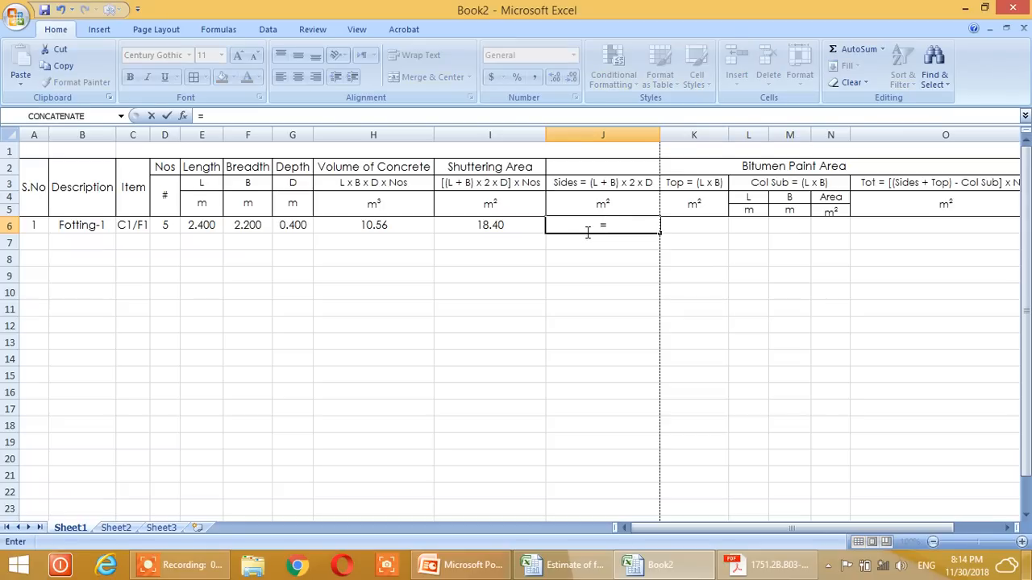
type("(")
left_click(214, 229)
type("+")
left_click(249, 231)
type(")")
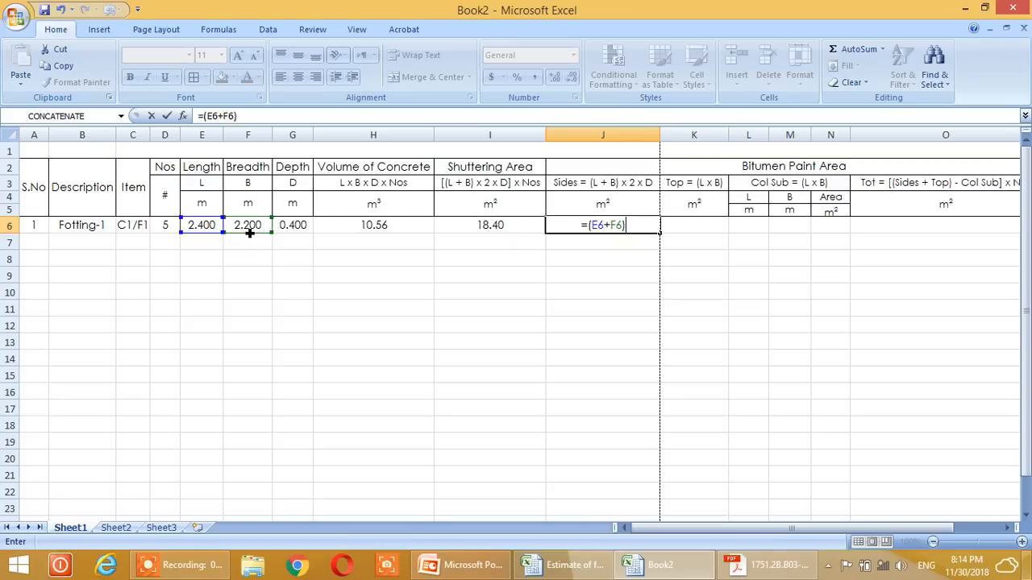
type("*2*")
left_click(283, 228)
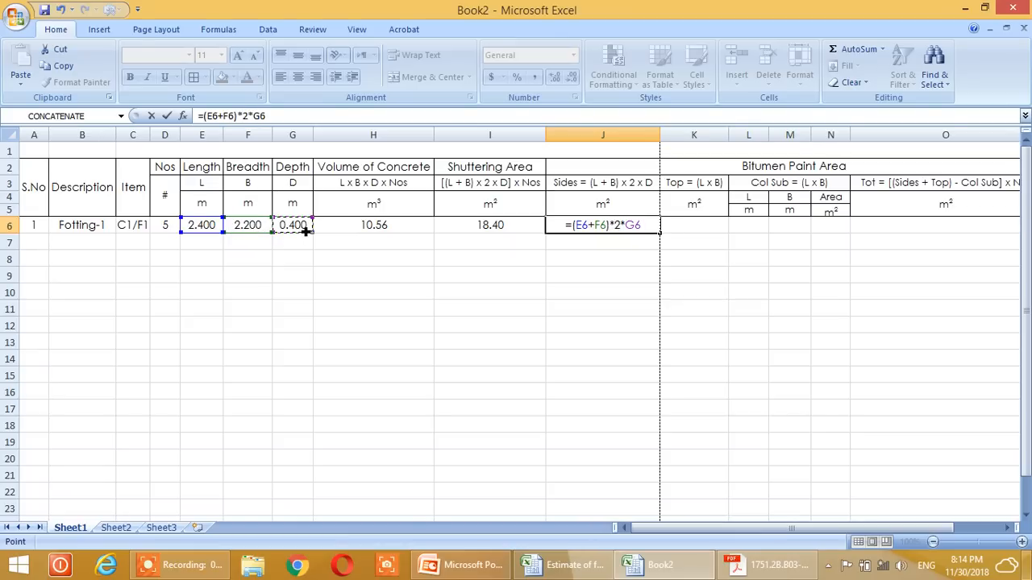
key("Return")
left_click(624, 226)
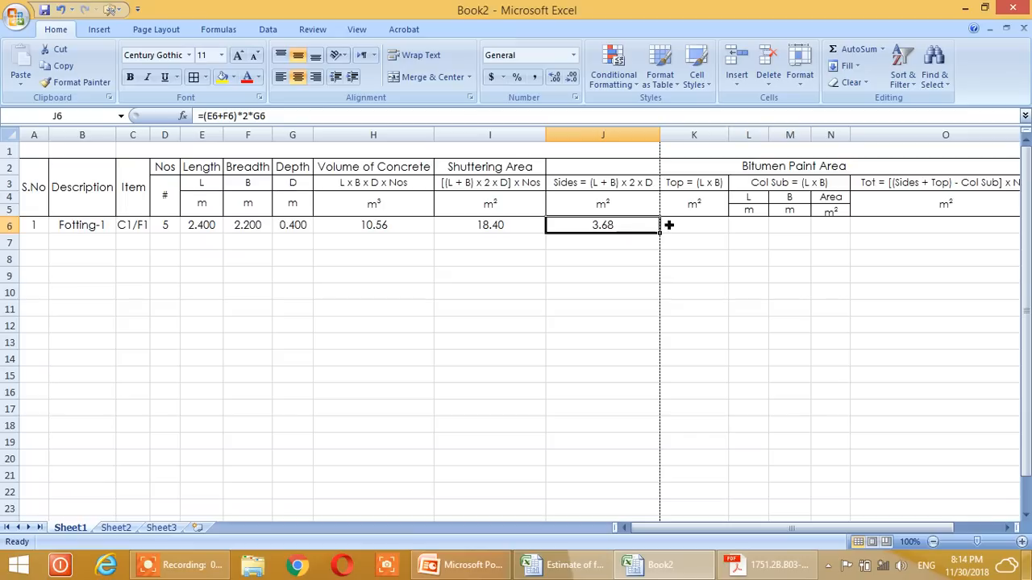
Step: Calculate the bitumen paint area of the footing top in K6 with the formula =E6*F6
left_click(698, 228)
type("=")
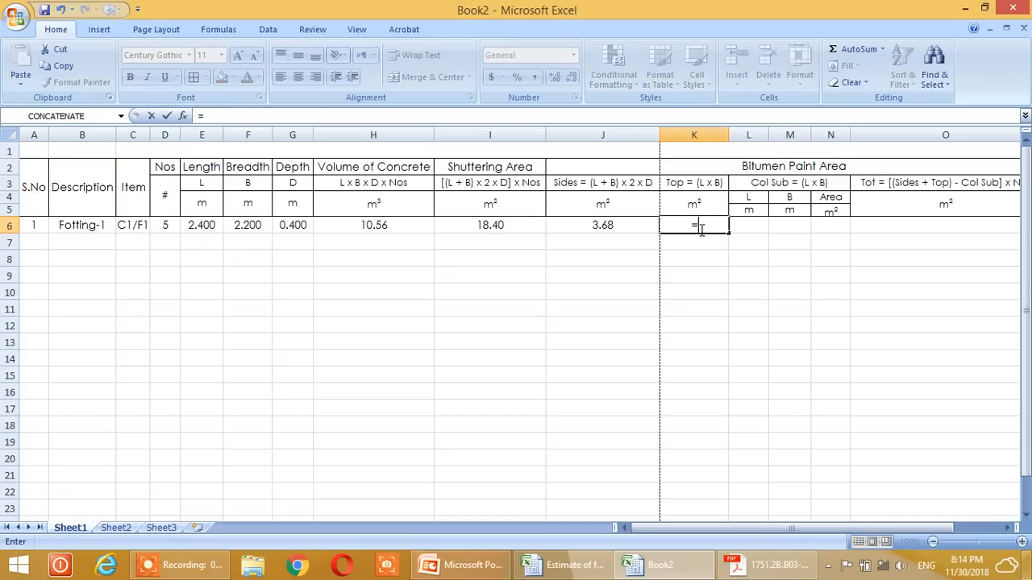
left_click(219, 232)
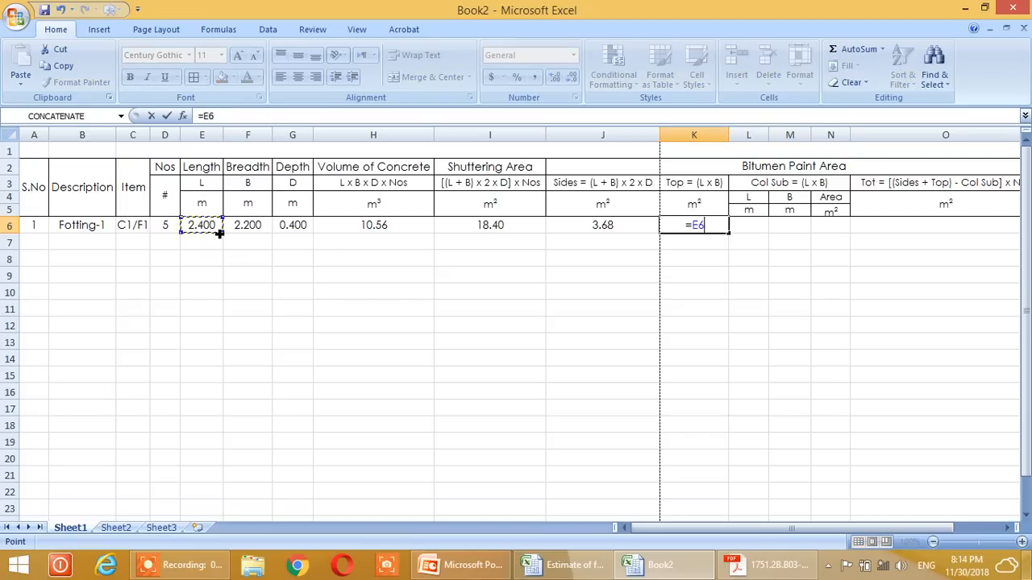
type("*")
left_click(254, 232)
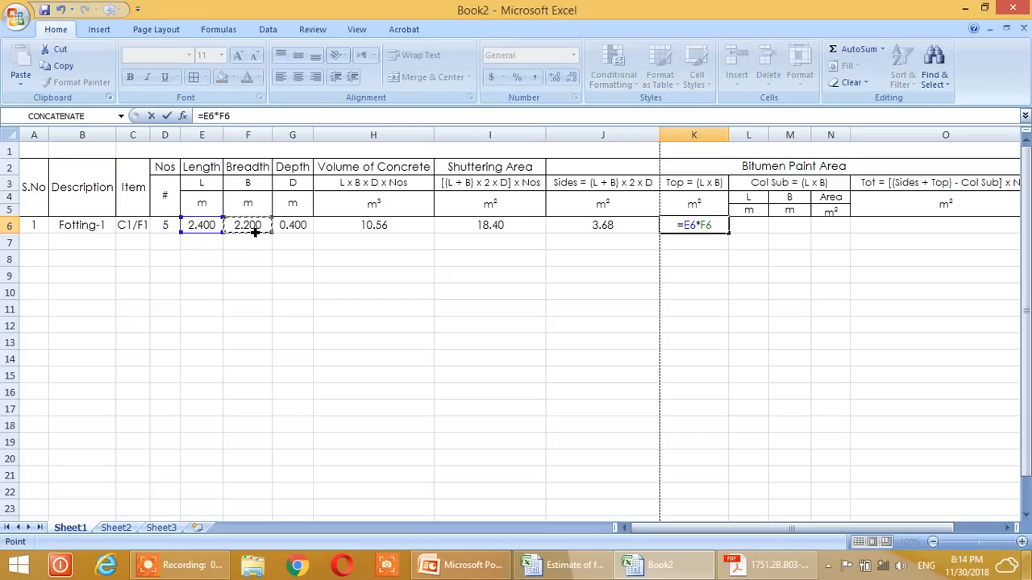
key("Return")
left_click(714, 227)
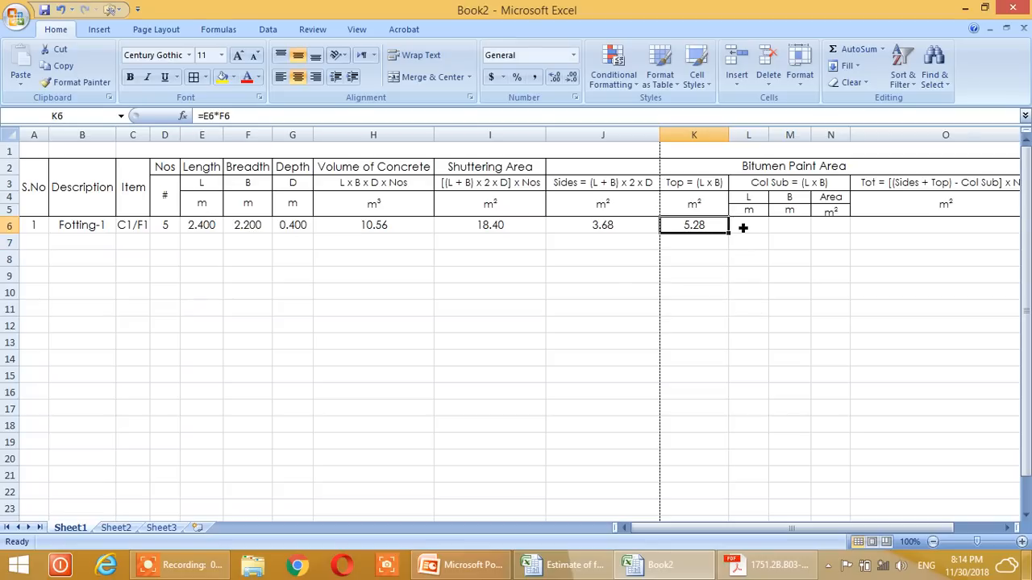
Step: Look up column C1 in the S701 drawing's column details and enter its length 0.400 in L6 and breadth 0.600 in M6
left_click(756, 232)
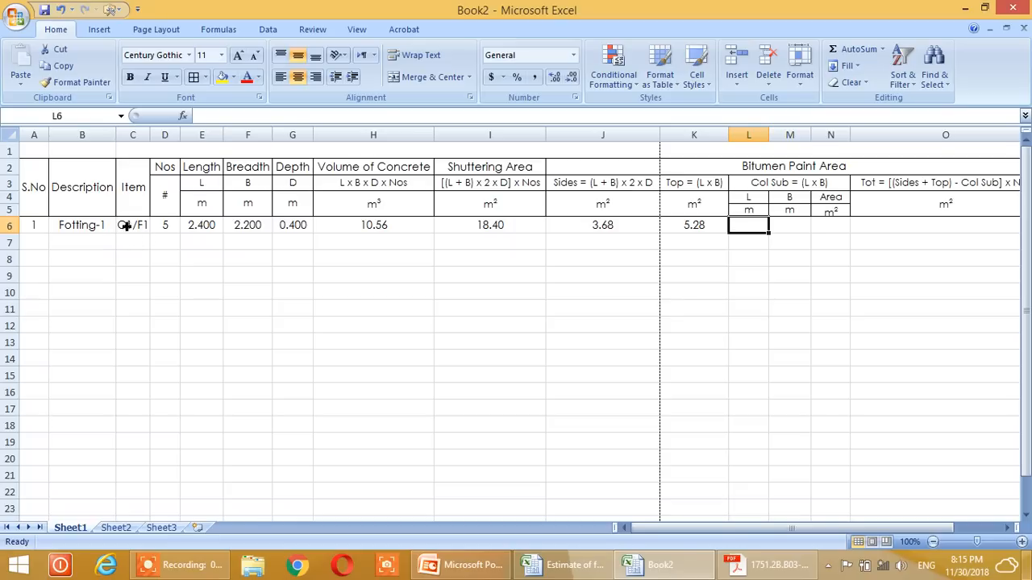
left_click(763, 566)
scroll(442, 295, "down", 5)
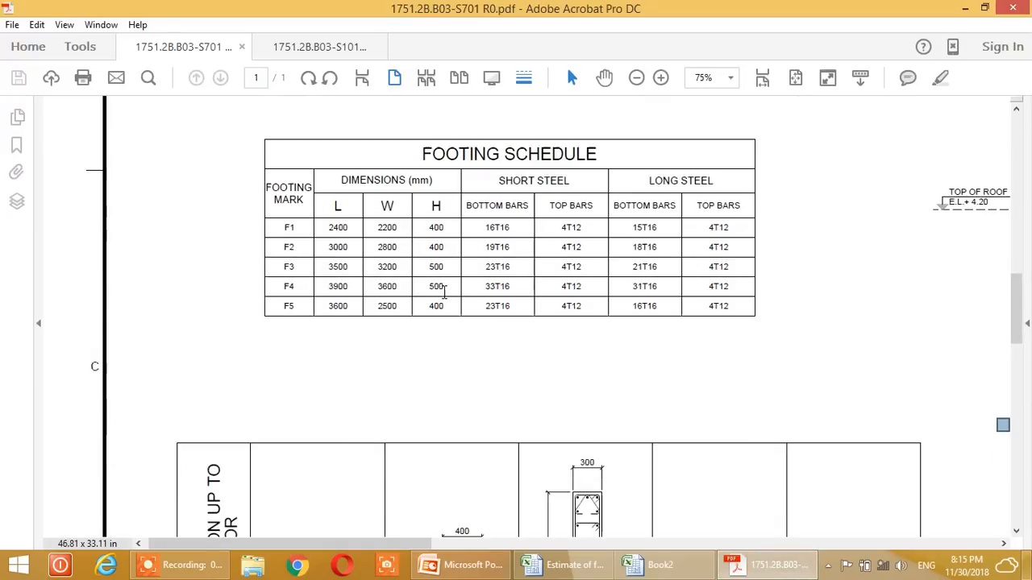
scroll(442, 295, "down", 4)
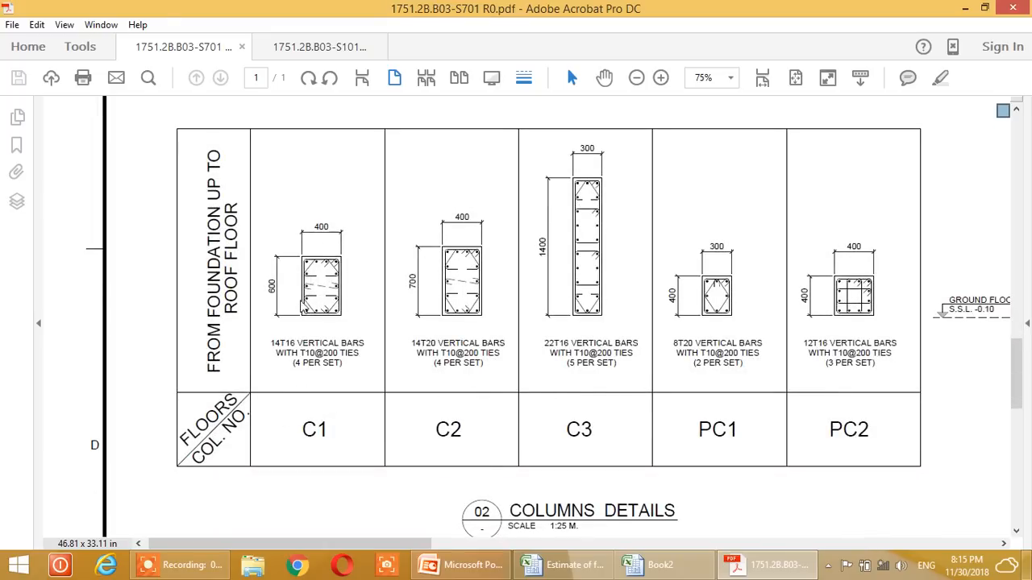
left_click(653, 569)
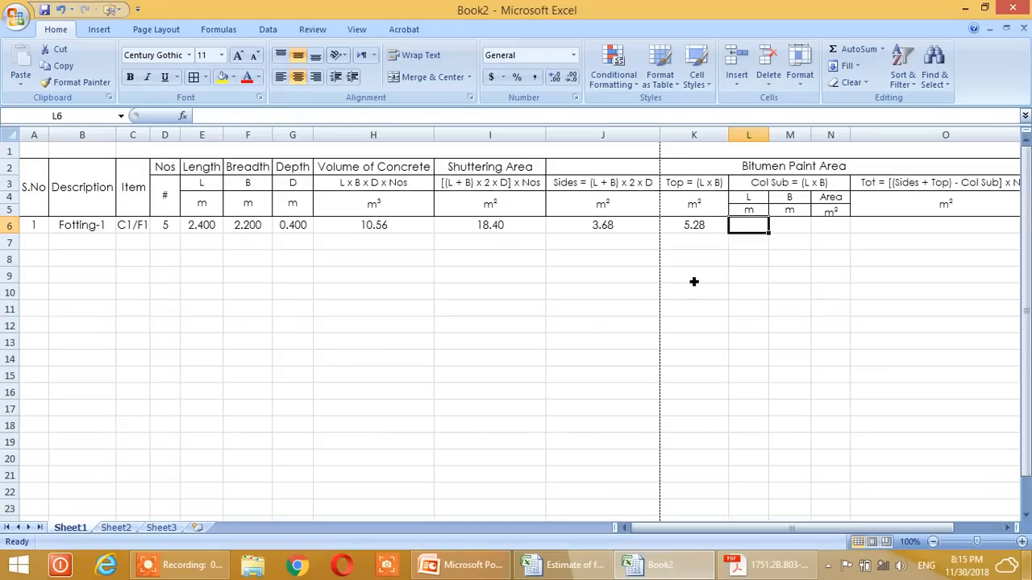
type("0.400")
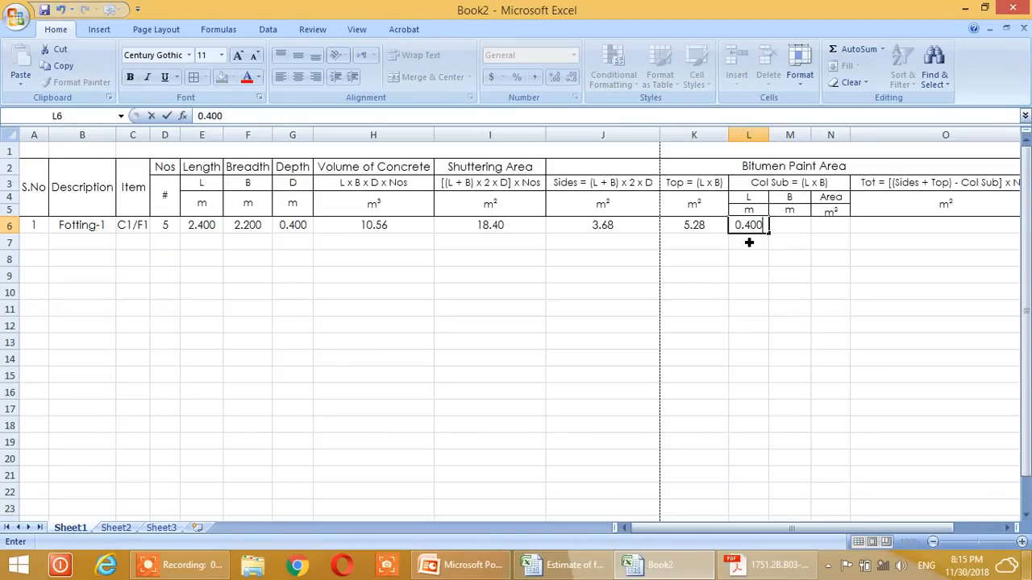
key("Tab")
type("0.600")
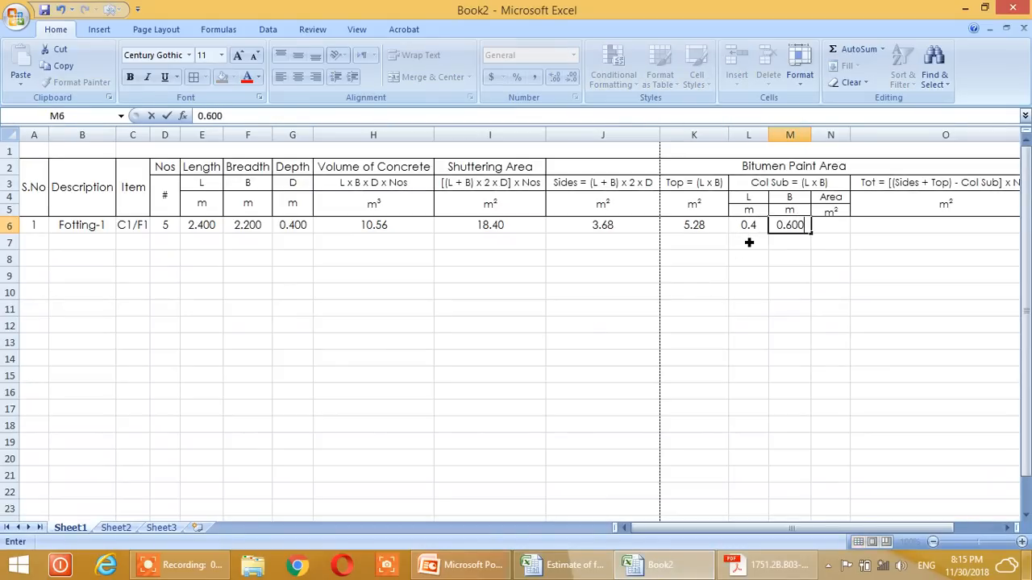
key("Tab")
Step: Format the column length and breadth in L6 and M6 with three decimal places
left_click_drag(750, 227, 788, 231)
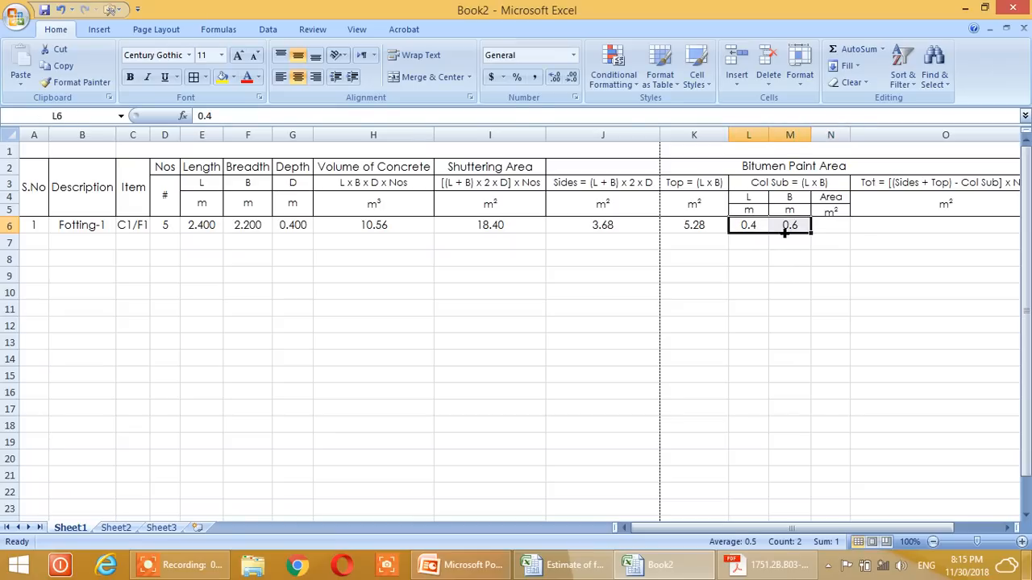
left_click(556, 80)
left_click(556, 81)
Step: Calculate the column area for subtraction in N6 with the formula =L6*M6
left_click(835, 227)
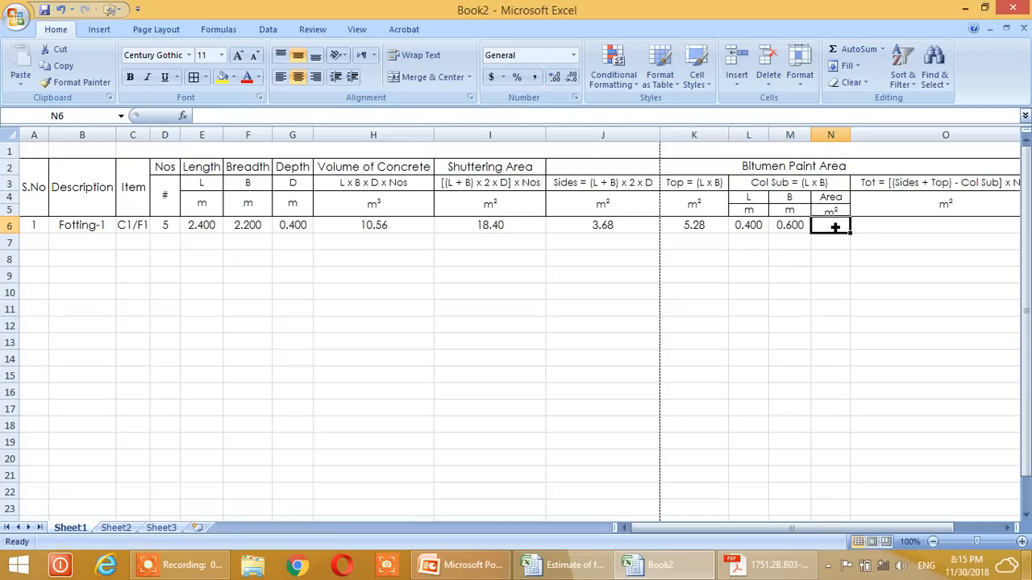
type("=")
left_click(766, 229)
type("*")
left_click(790, 226)
key("Return")
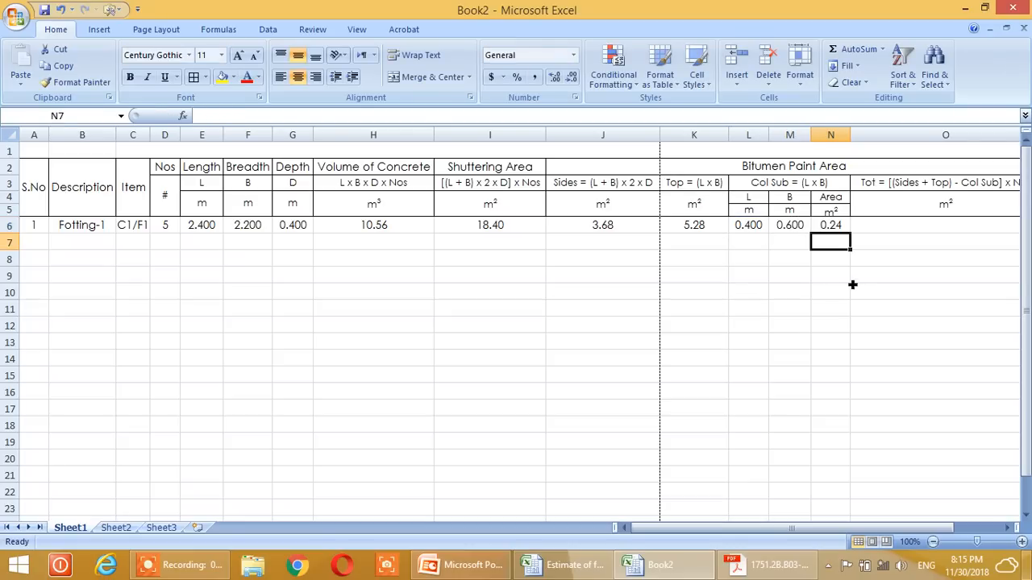
left_click(852, 284)
Step: Calculate the total bitumen paint area in O6 with the formula =((J6+K6)-N6)*D6 and format it with two decimal places
left_click(856, 229)
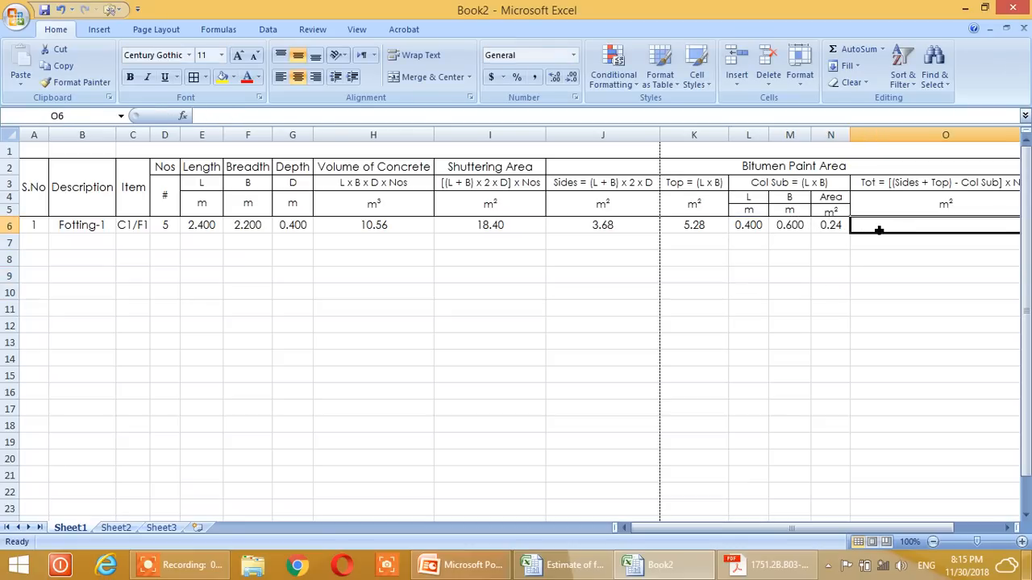
type("=")
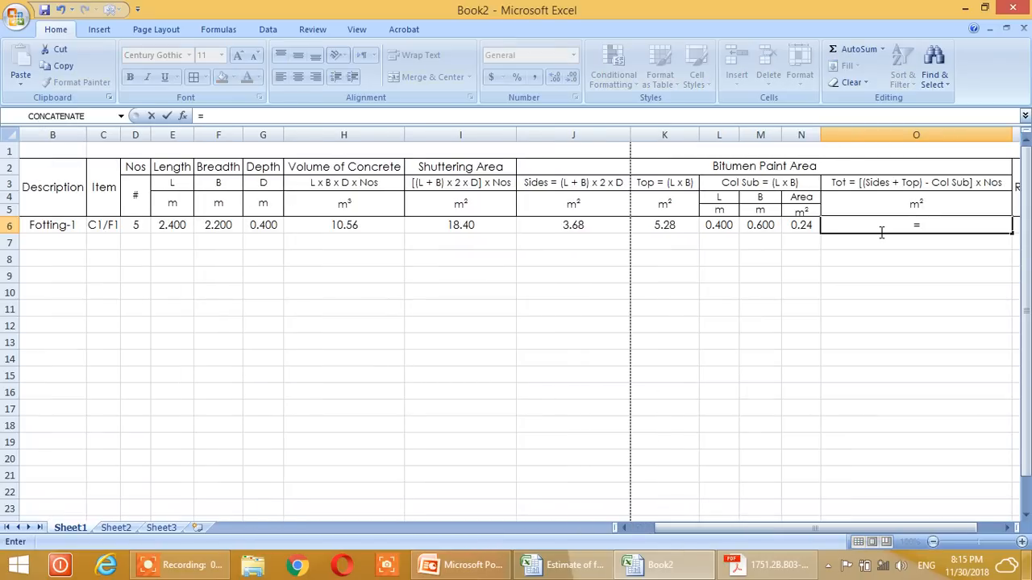
type("(")
left_click(589, 227)
type("+")
left_click(660, 228)
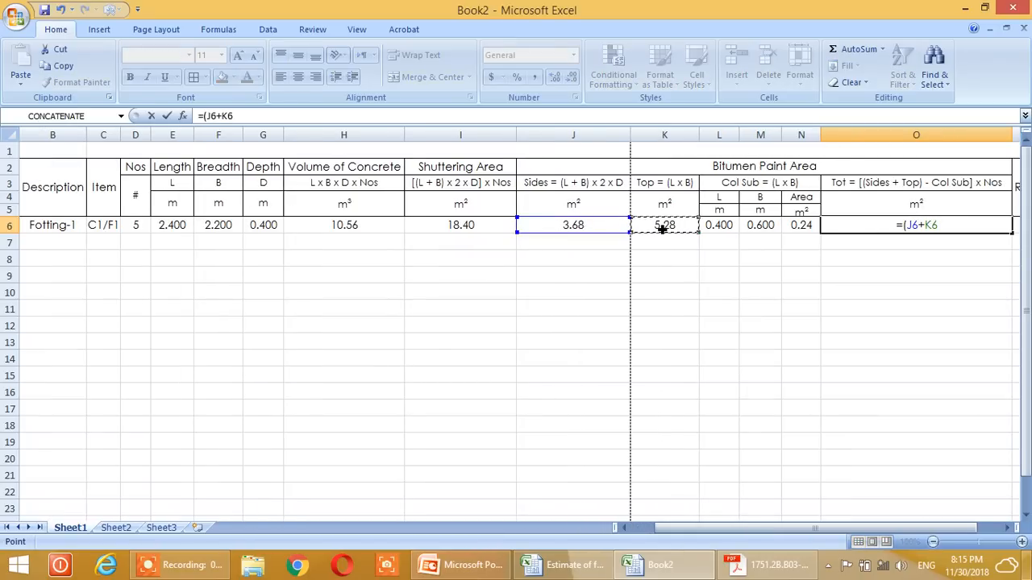
type(")-")
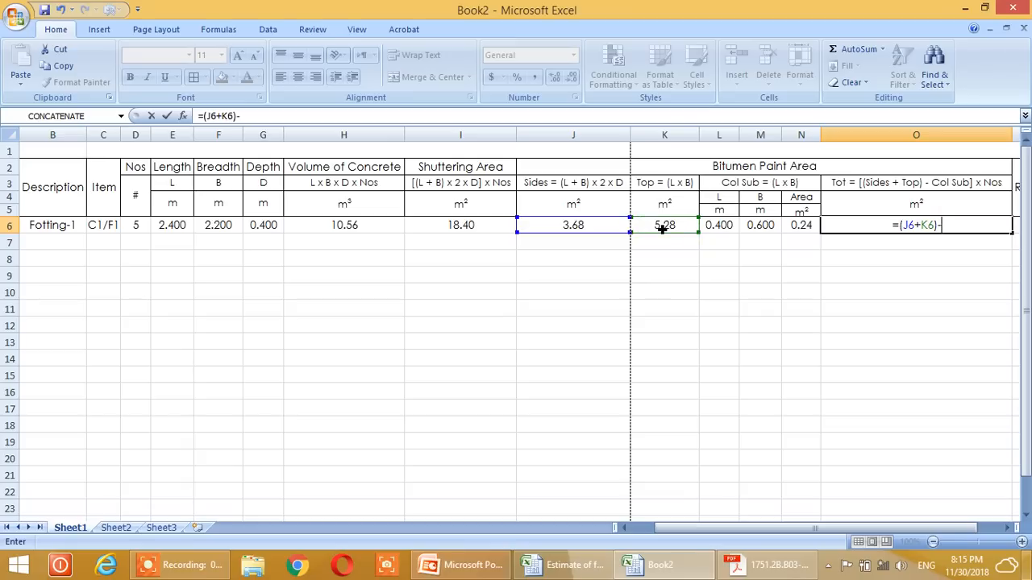
left_click(810, 231)
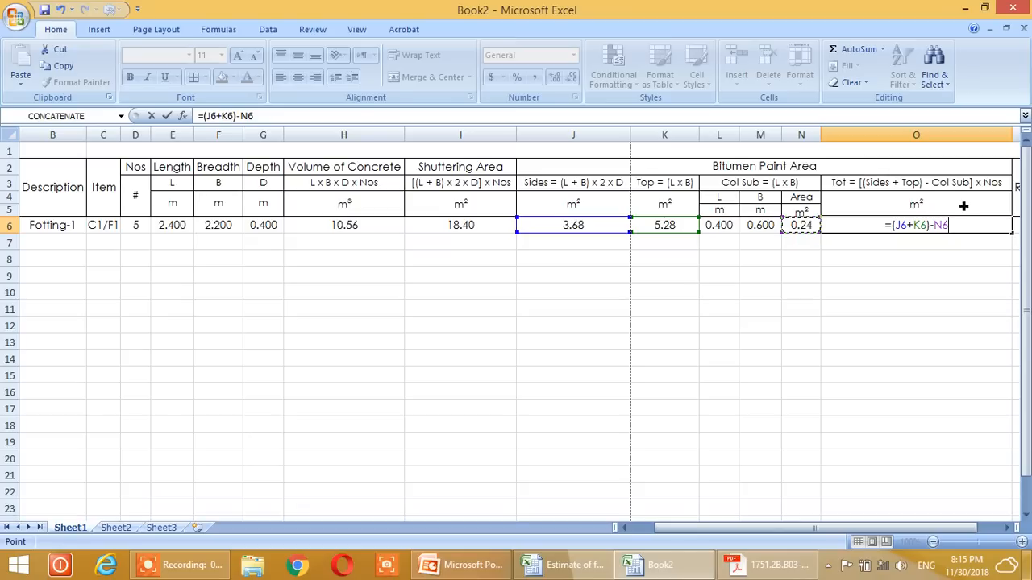
left_click(211, 118)
type("(")
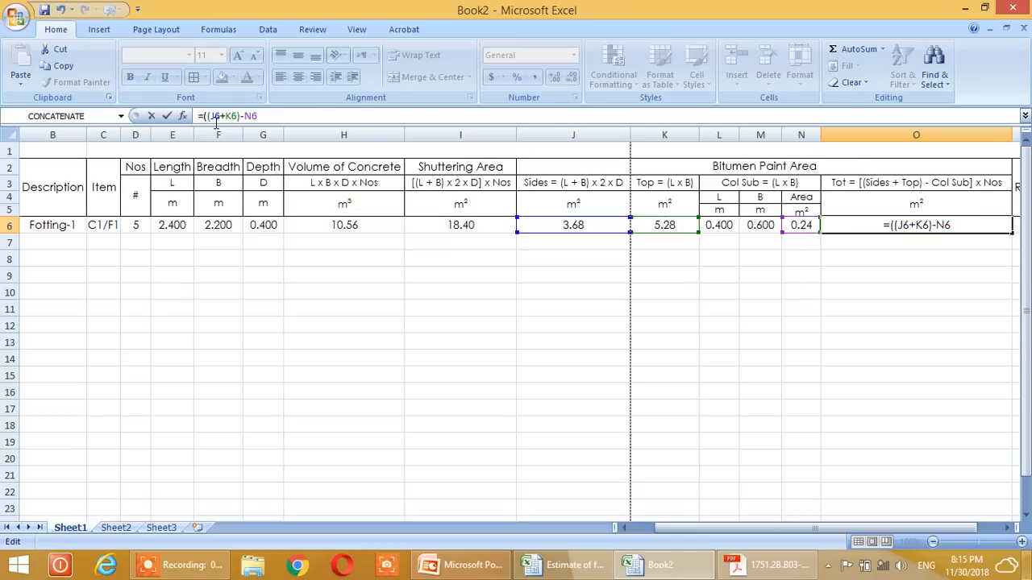
left_click(317, 120)
type(")")
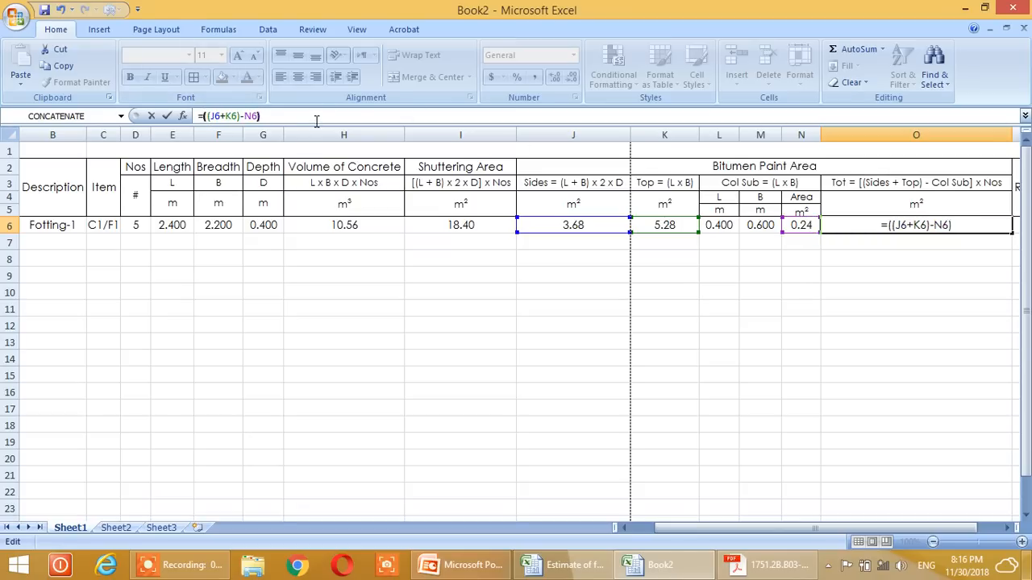
type("*")
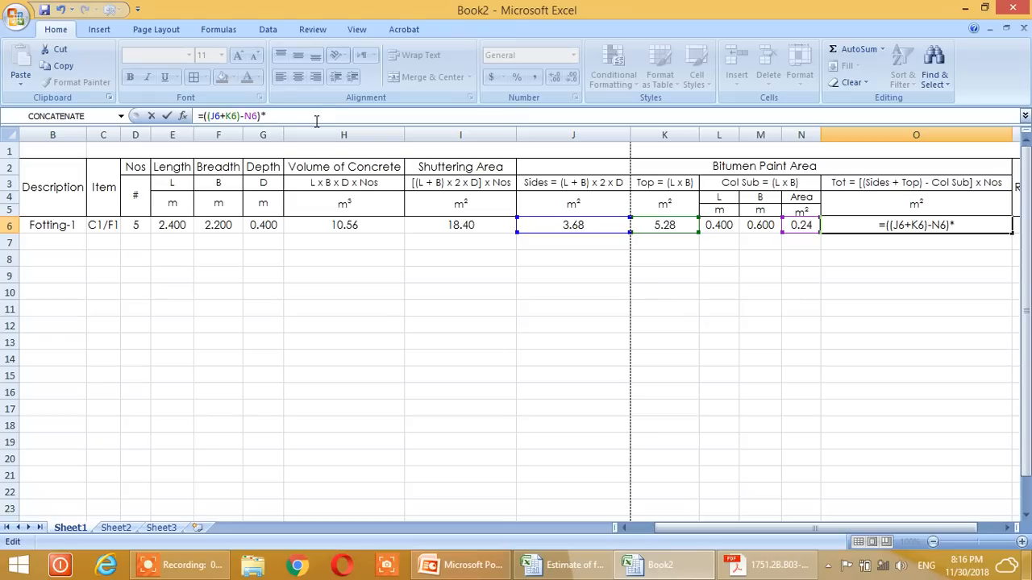
left_click(143, 227)
key("Return")
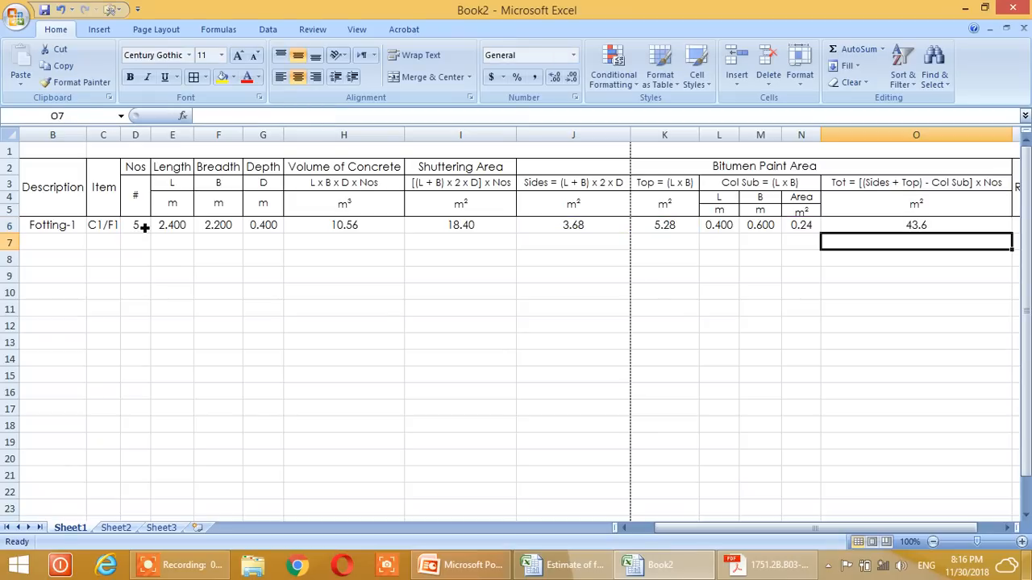
left_click(945, 228)
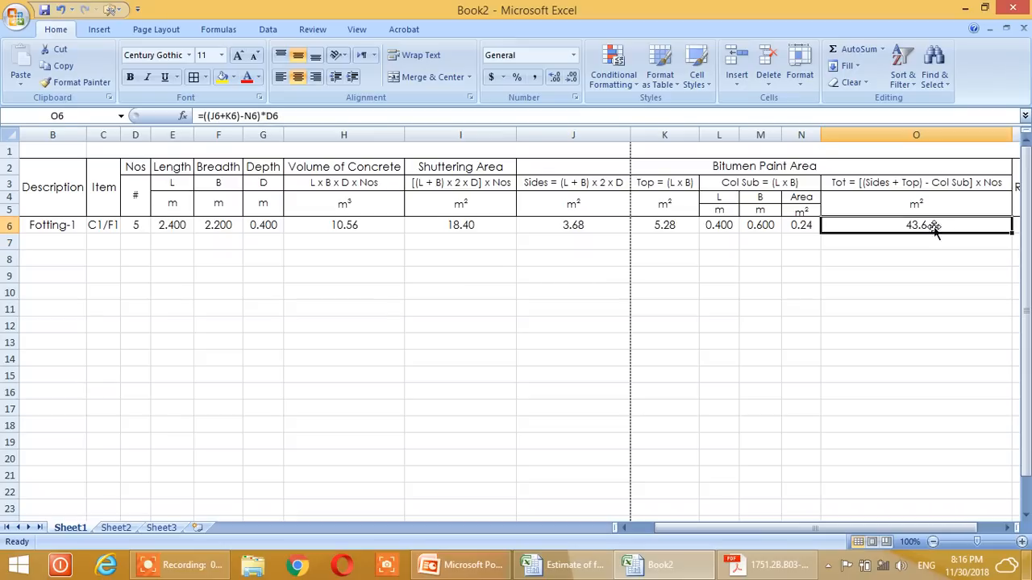
left_click(556, 78)
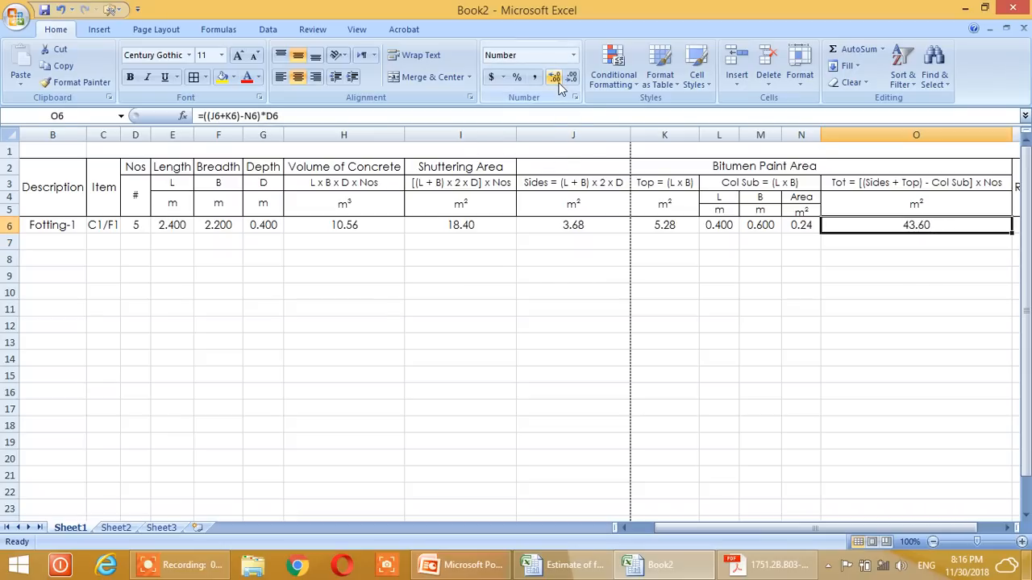
Step: Review the first footing's row, including the side paint area formula, item, dimensions and concrete volume formula
left_click(569, 226)
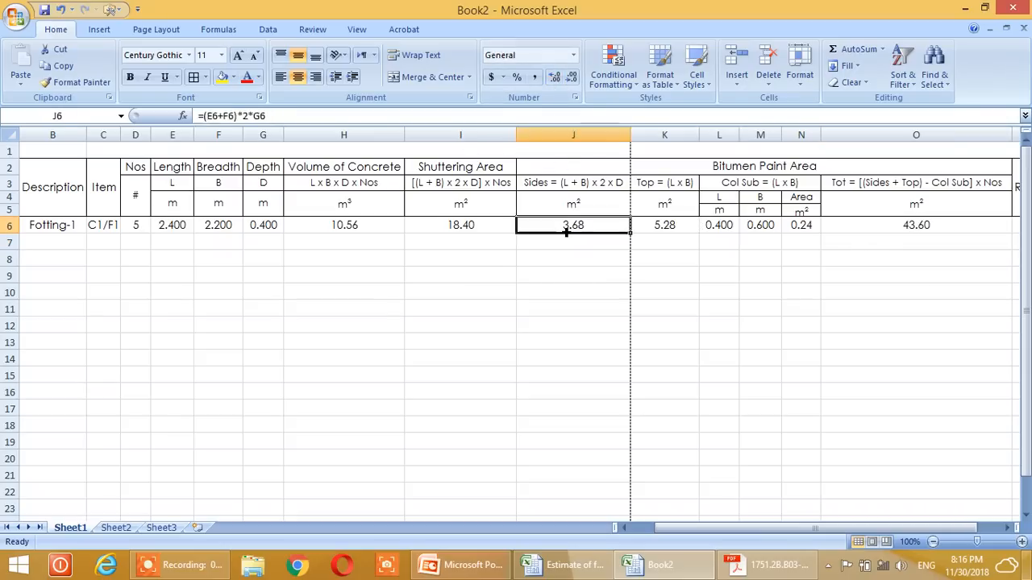
left_click(258, 232)
left_click_drag(711, 528, 674, 526)
left_click(250, 261)
left_click(87, 228)
left_click(47, 226)
left_click(91, 231)
left_click(252, 230)
left_click(391, 231)
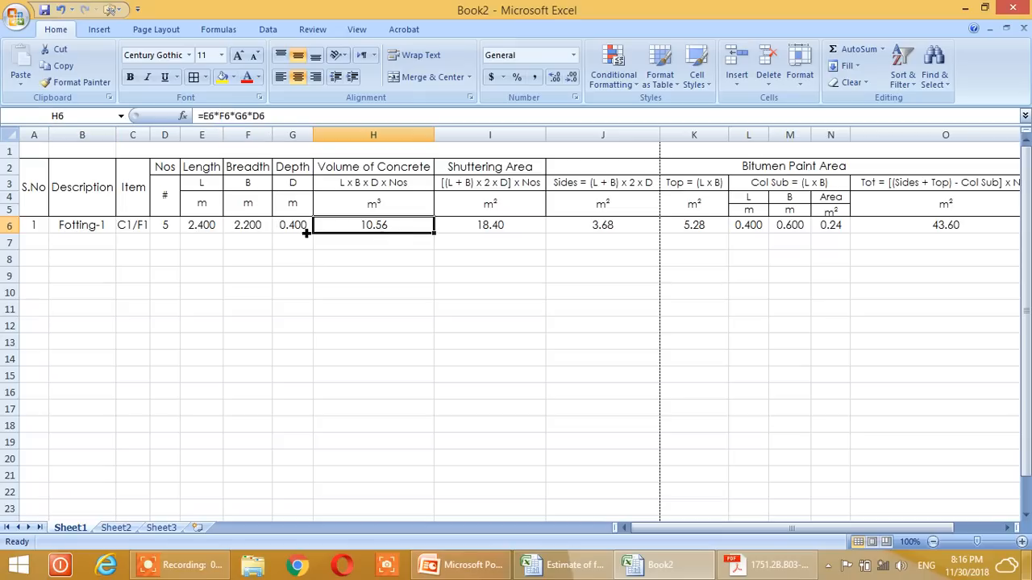
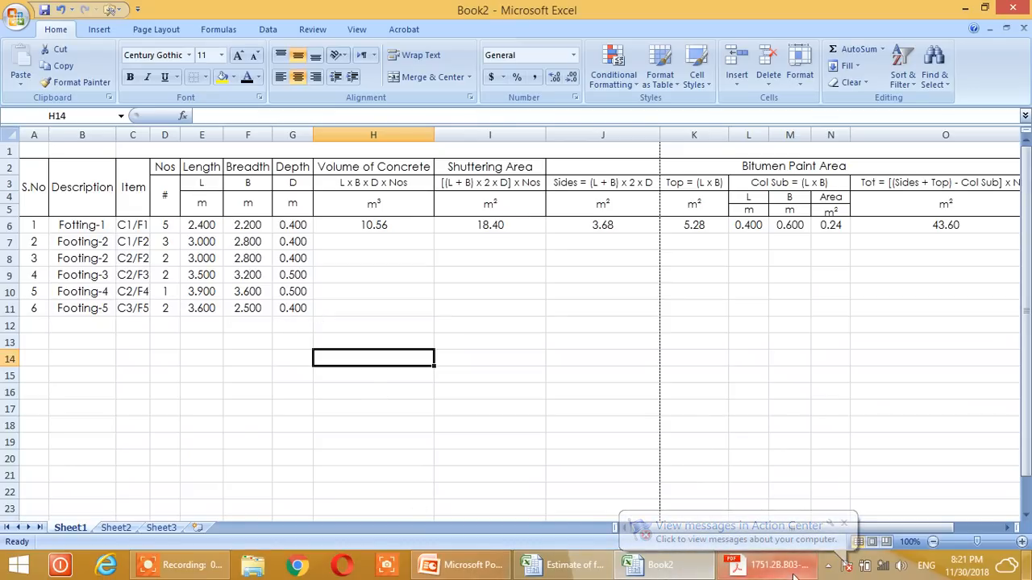
Step: Compare the footing marks and counts on the S101 foundation layout drawing with the Item and Nos entries in the Book2 workbook
left_click(763, 569)
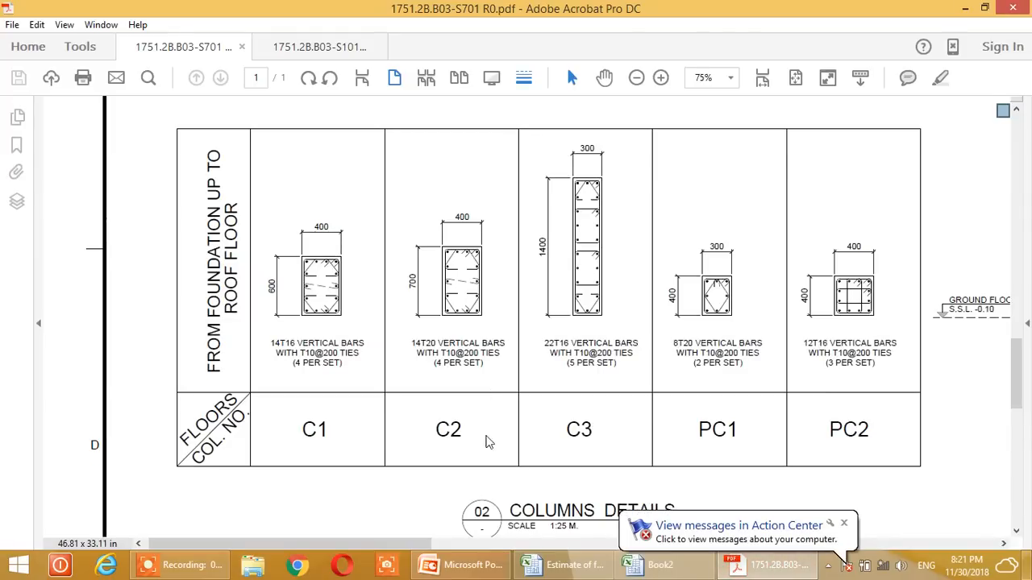
scroll(508, 436, "up", 1)
left_click(315, 47)
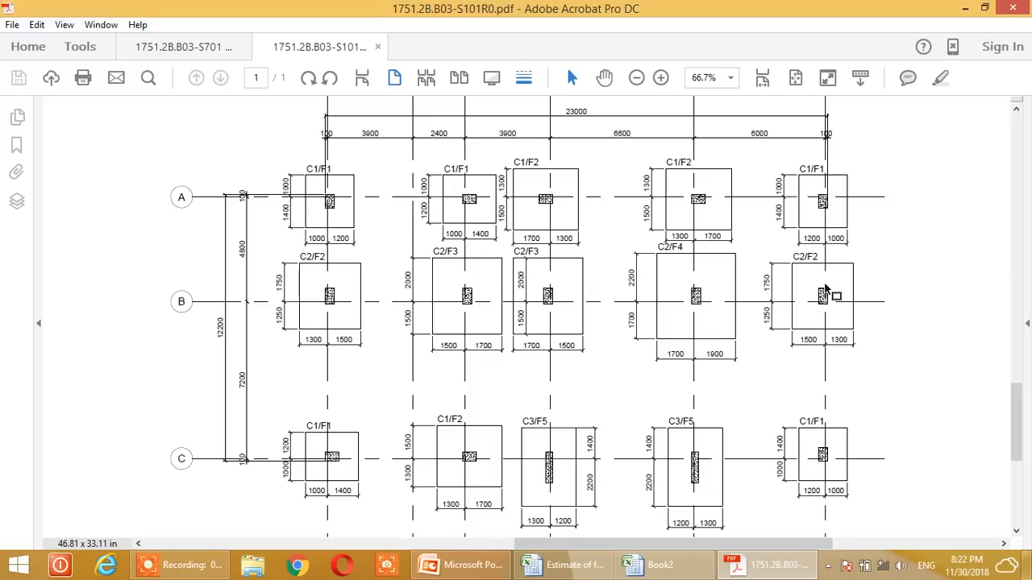
left_click(660, 565)
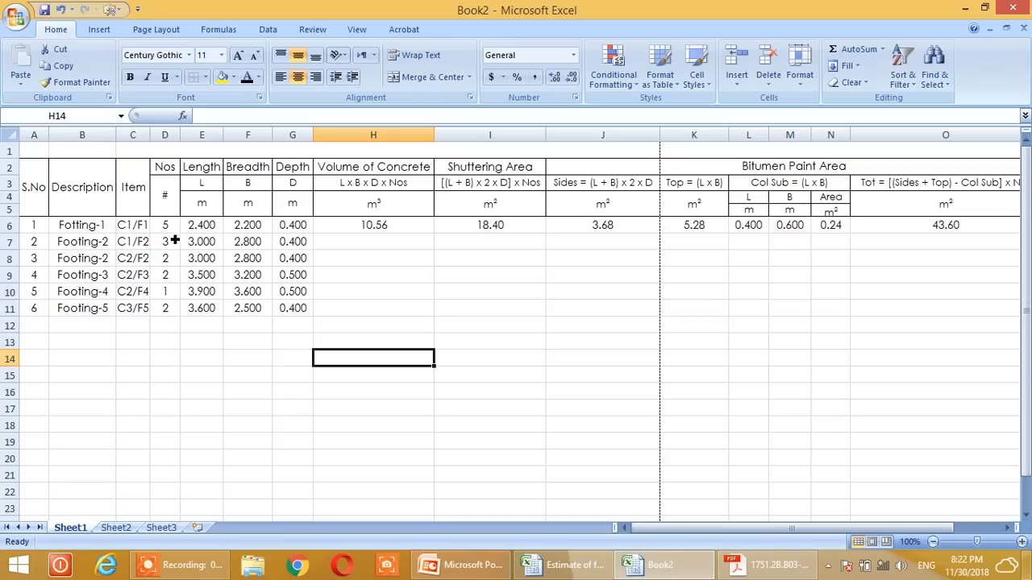
left_click(736, 565)
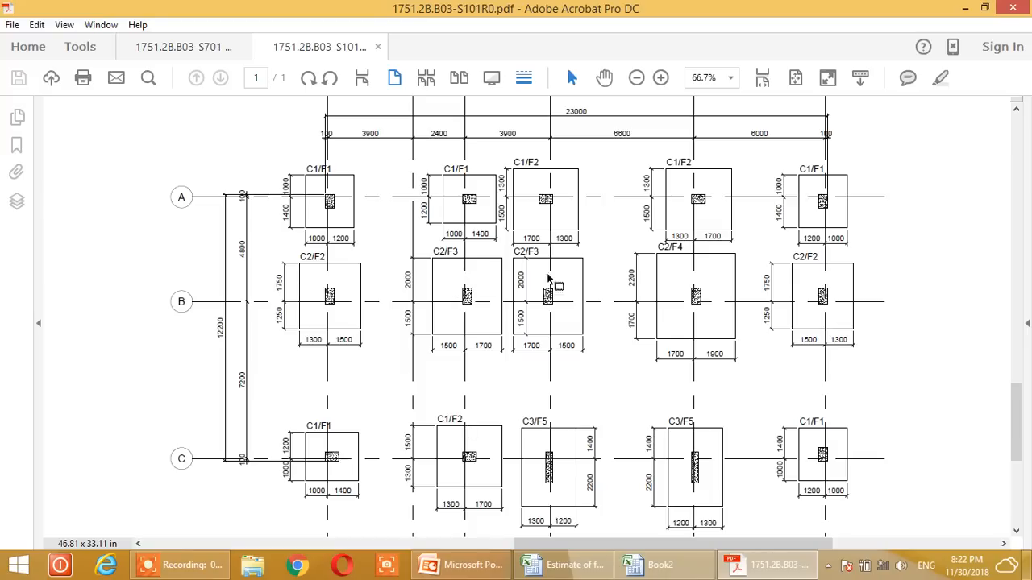
left_click(648, 567)
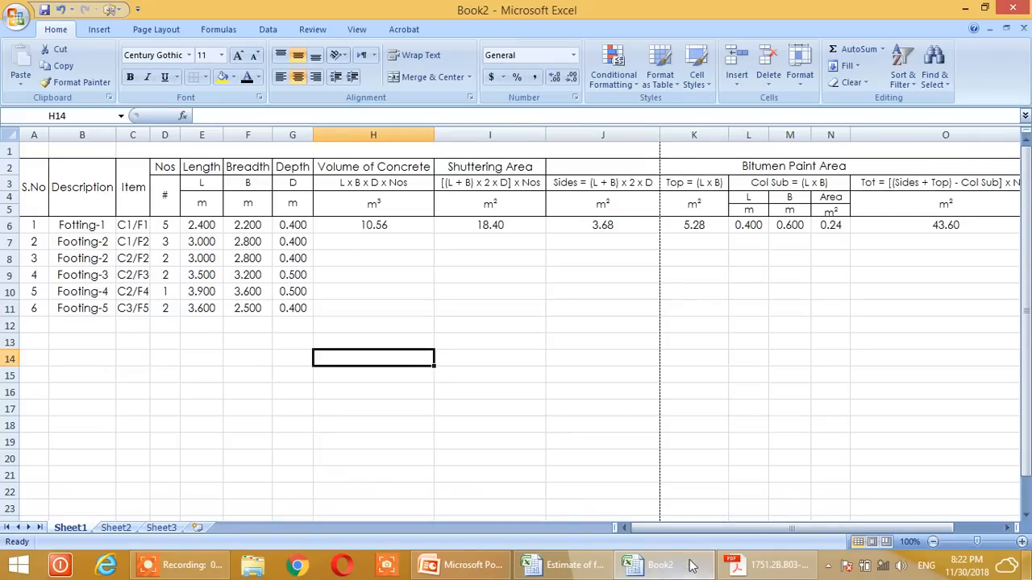
left_click(734, 565)
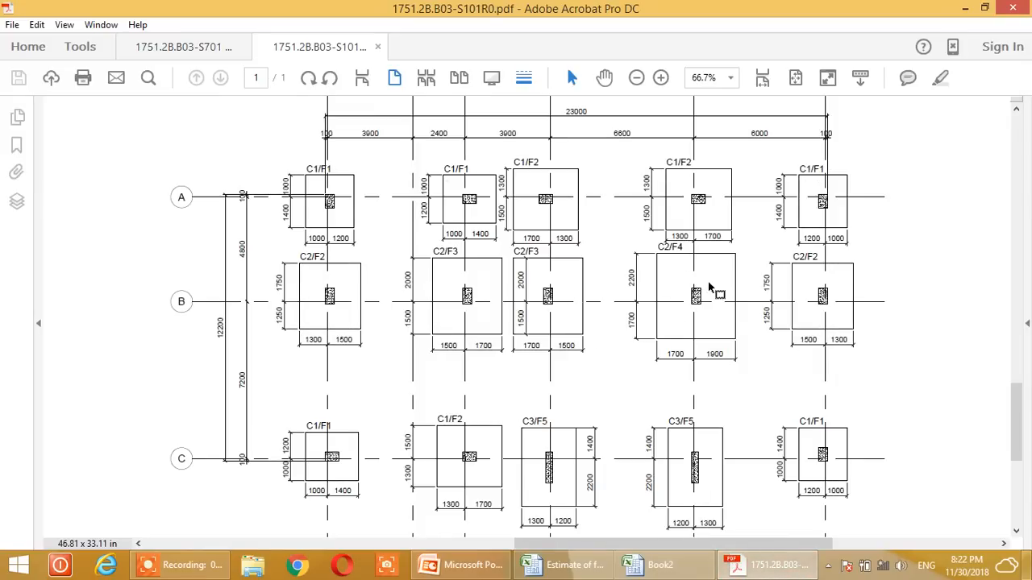
left_click(679, 565)
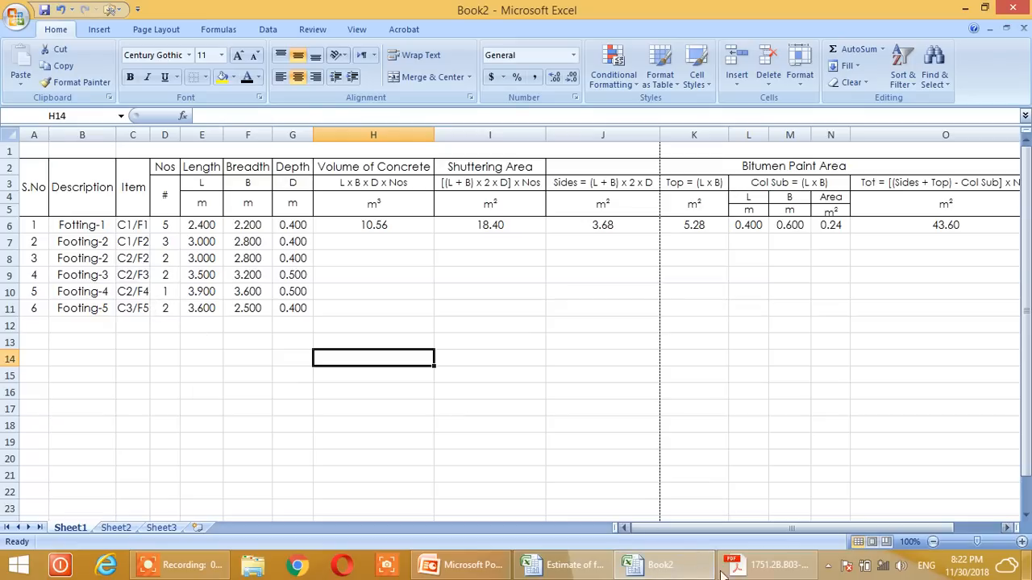
left_click(766, 565)
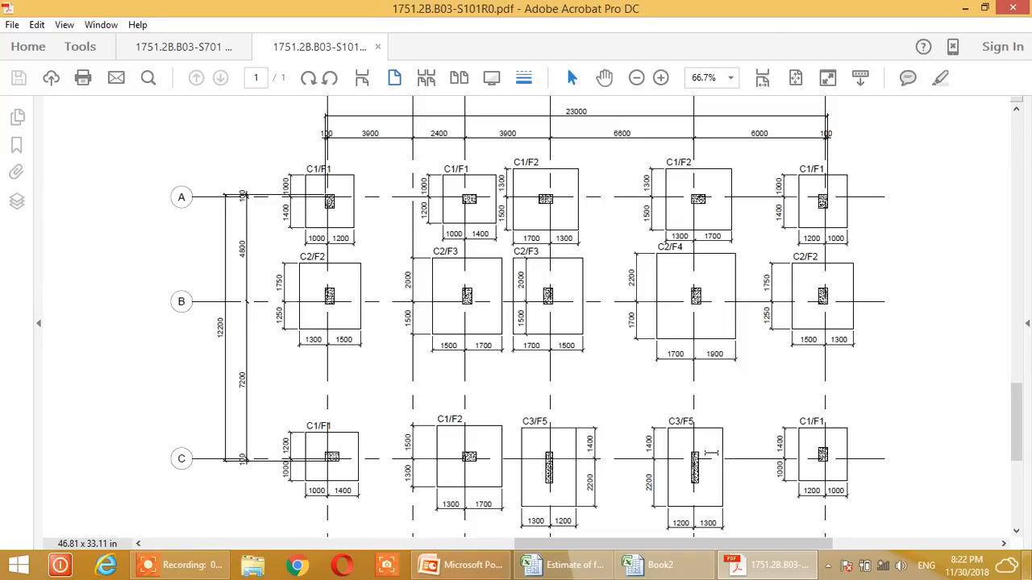
left_click(654, 565)
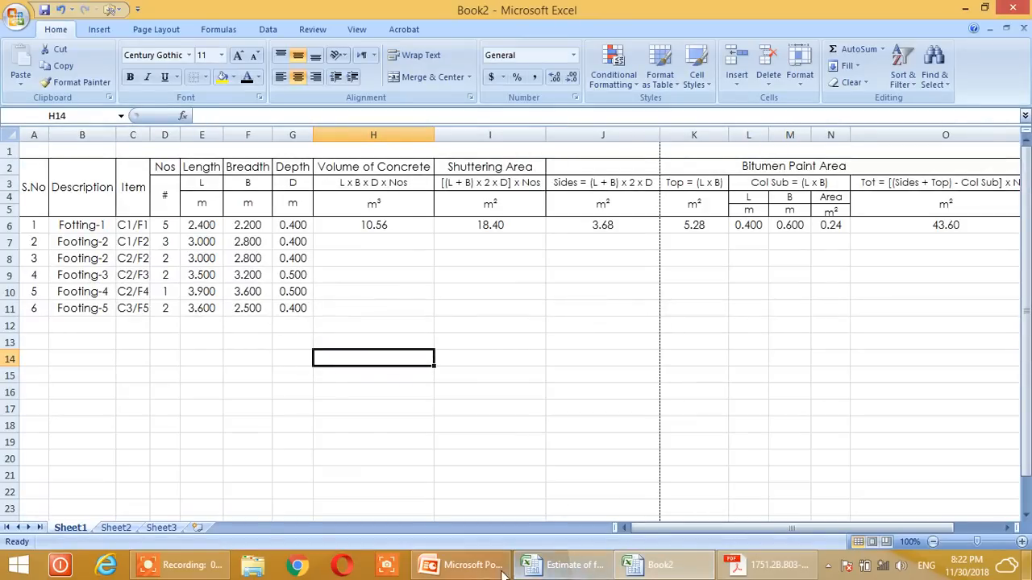
Step: Examine the column details and the L, W and H dimensions in the footing schedule on the S701 drawing
left_click(761, 566)
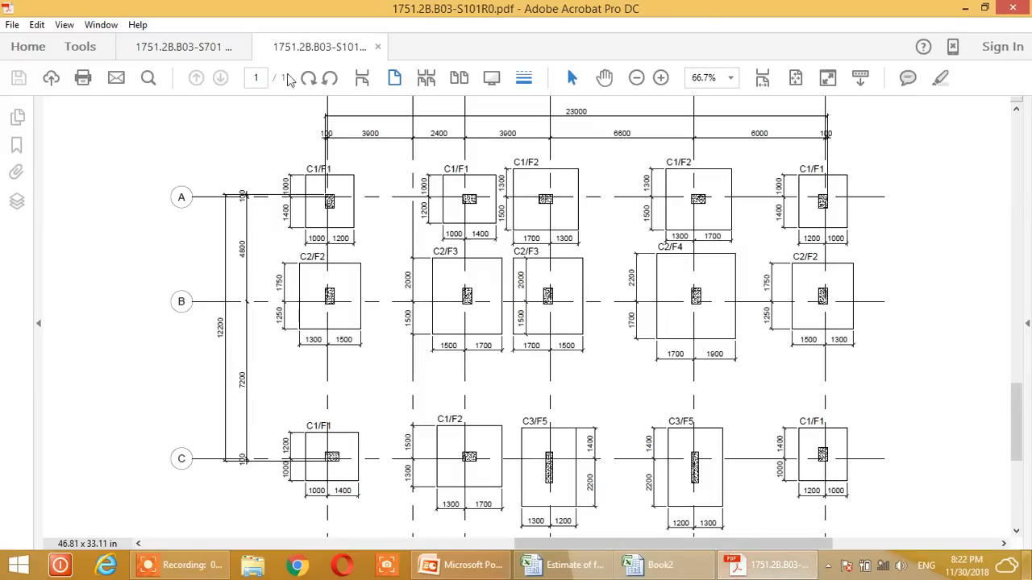
left_click(183, 47)
scroll(403, 362, "up", 1)
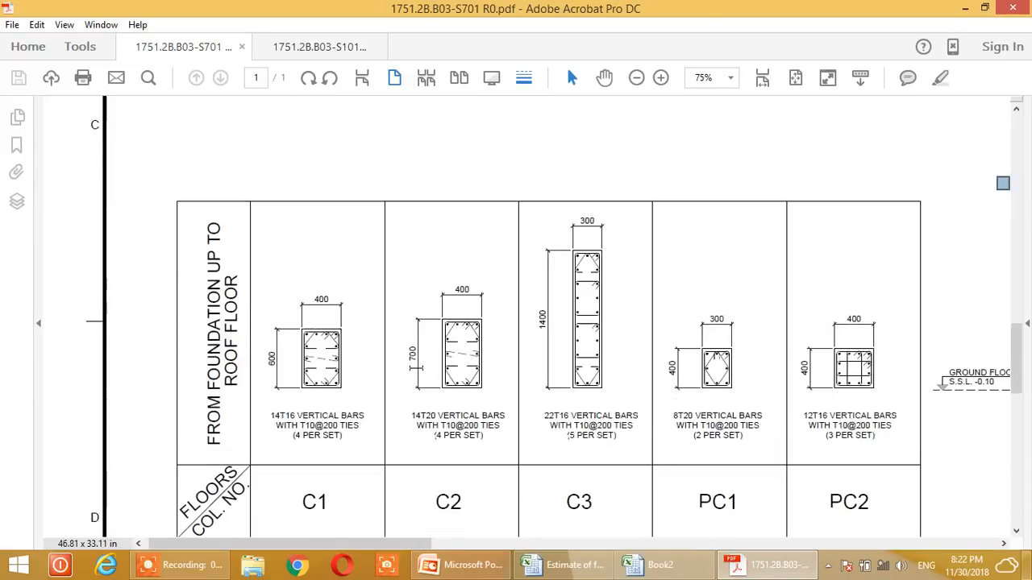
scroll(416, 369, "up", 1)
left_click_drag(1016, 351, 1016, 299)
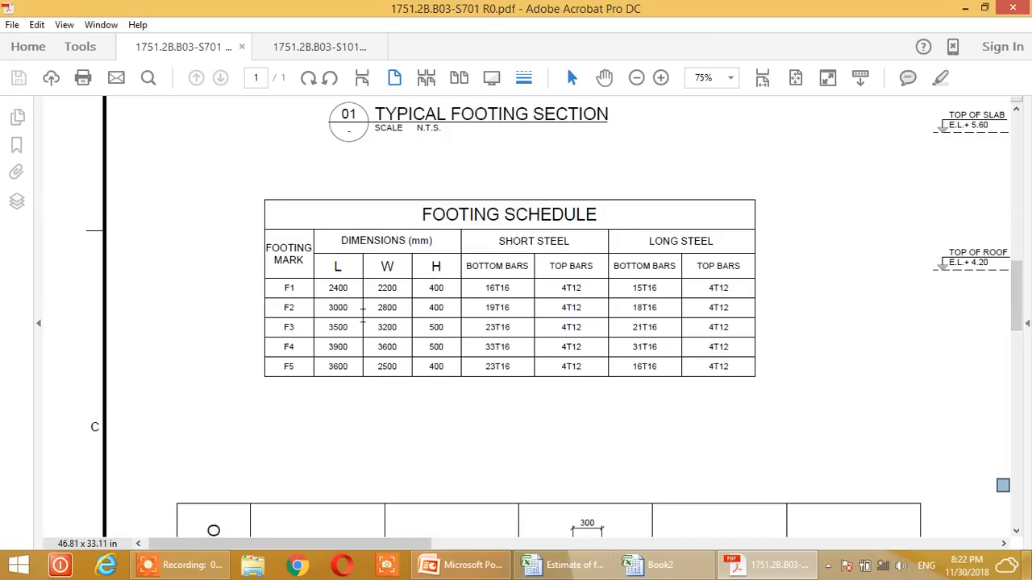
Step: Switch to the Book2 workbook, fill the concrete volume formula from H6 down to H11, and show two decimals
left_click(645, 564)
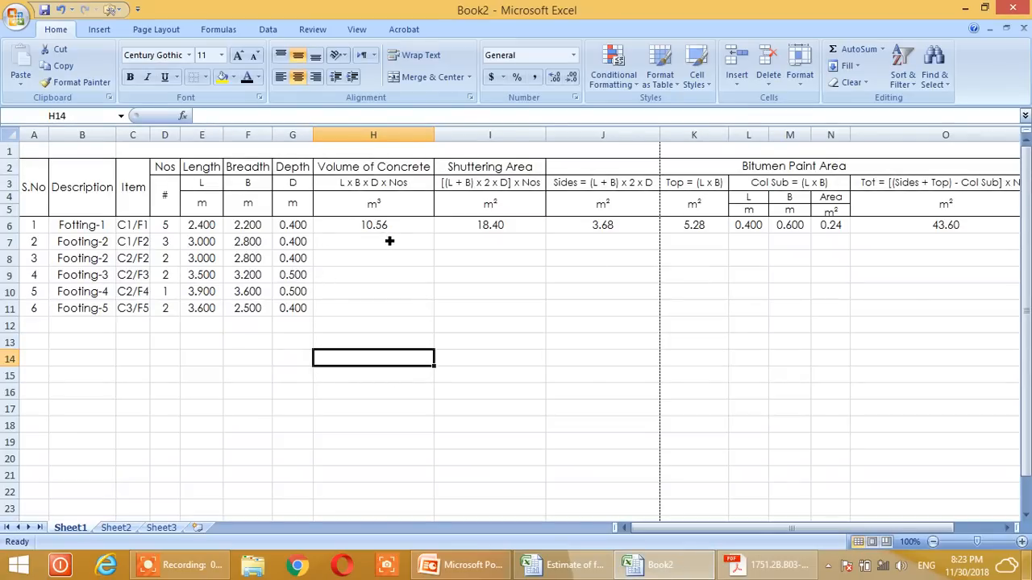
left_click(387, 246)
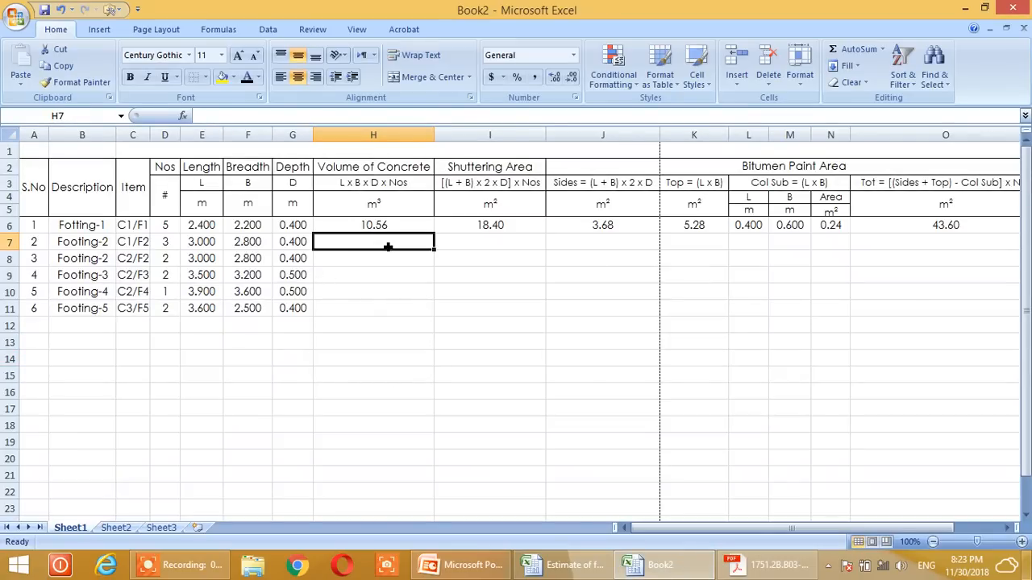
left_click(406, 231)
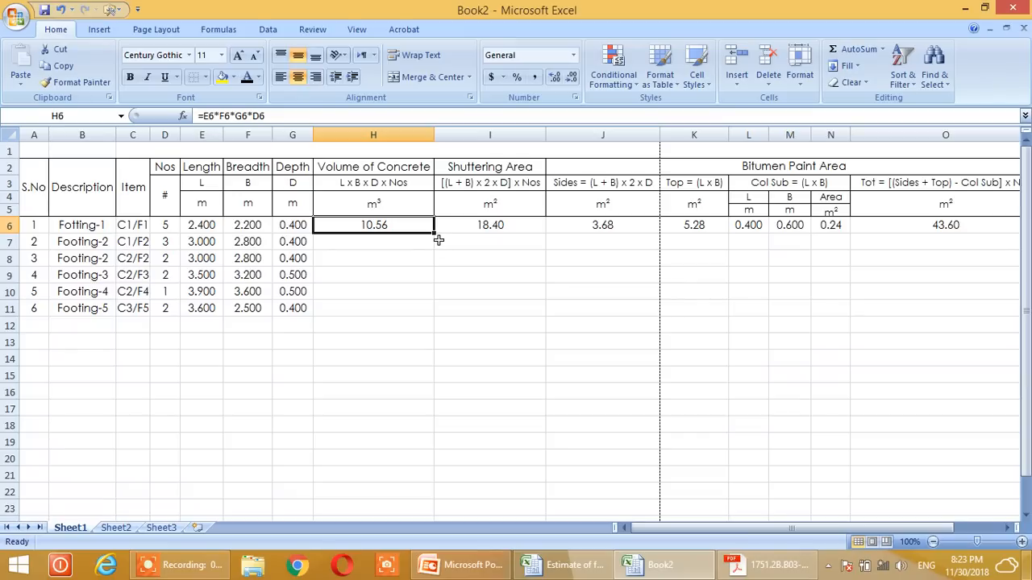
left_click_drag(435, 234, 435, 319)
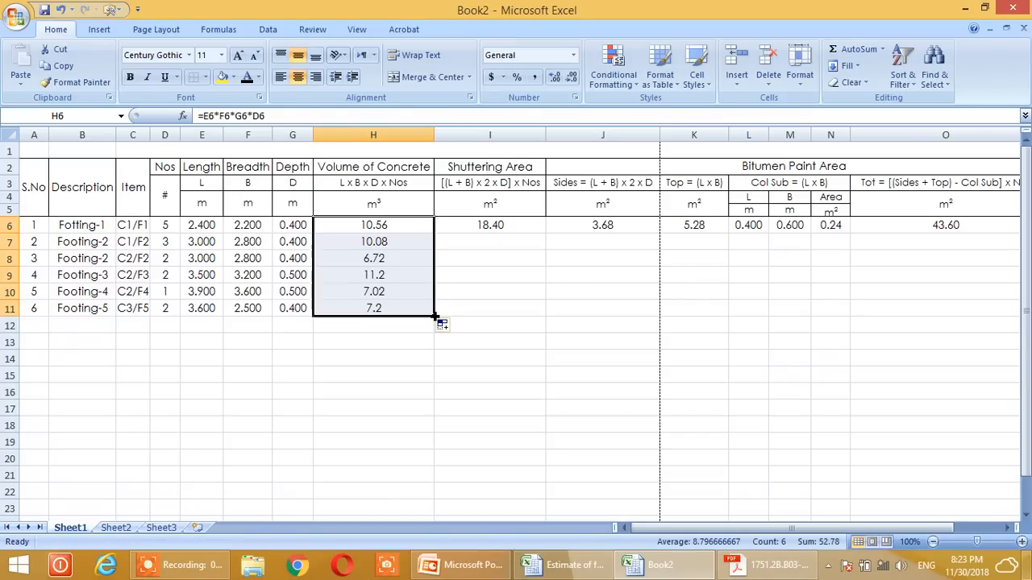
left_click(555, 78)
left_click(574, 81)
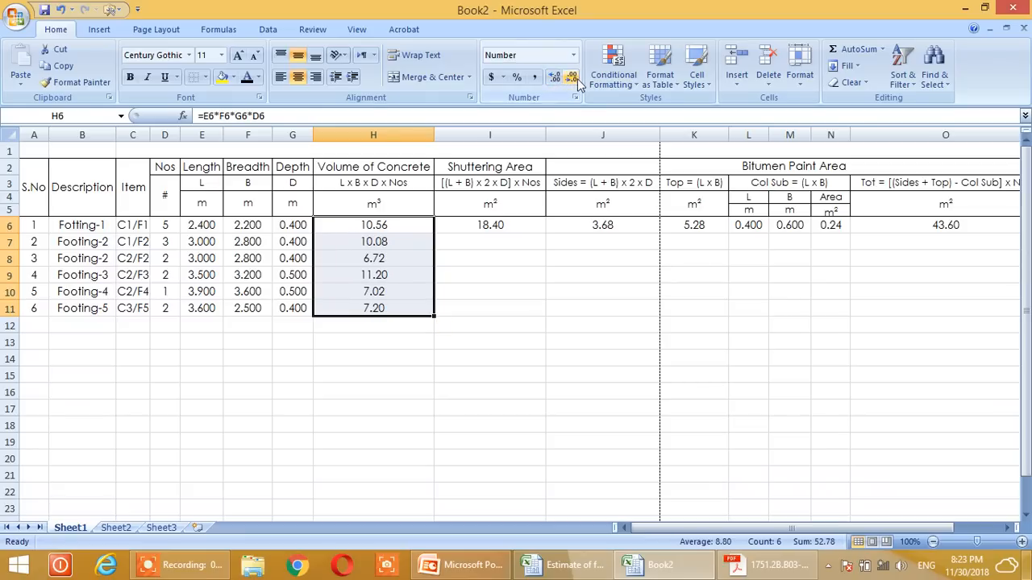
Step: Fill the shuttering area formula from I6 down to I11 and adjust the displayed decimals
left_click(518, 225)
left_click_drag(551, 240, 555, 324)
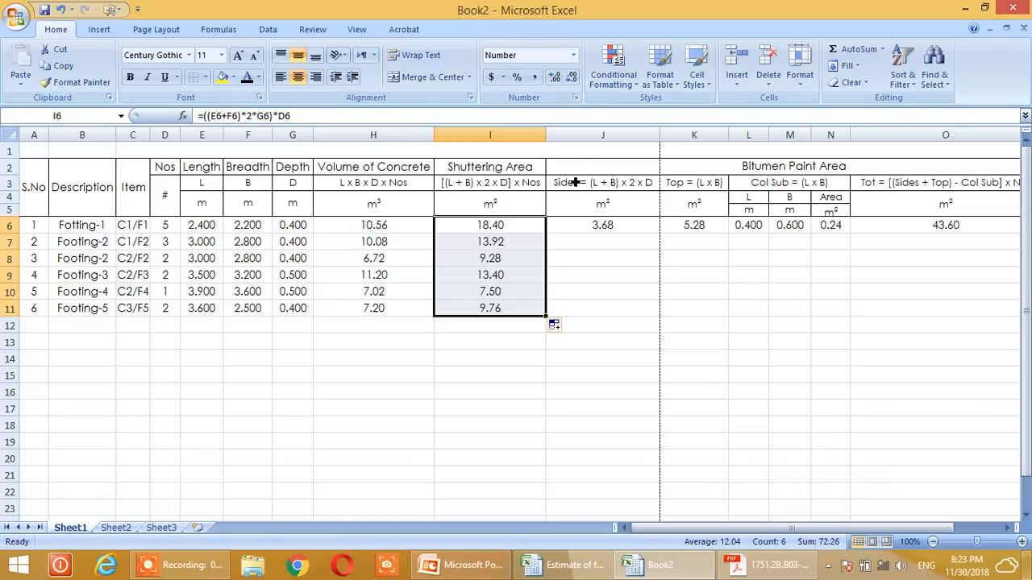
left_click(555, 78)
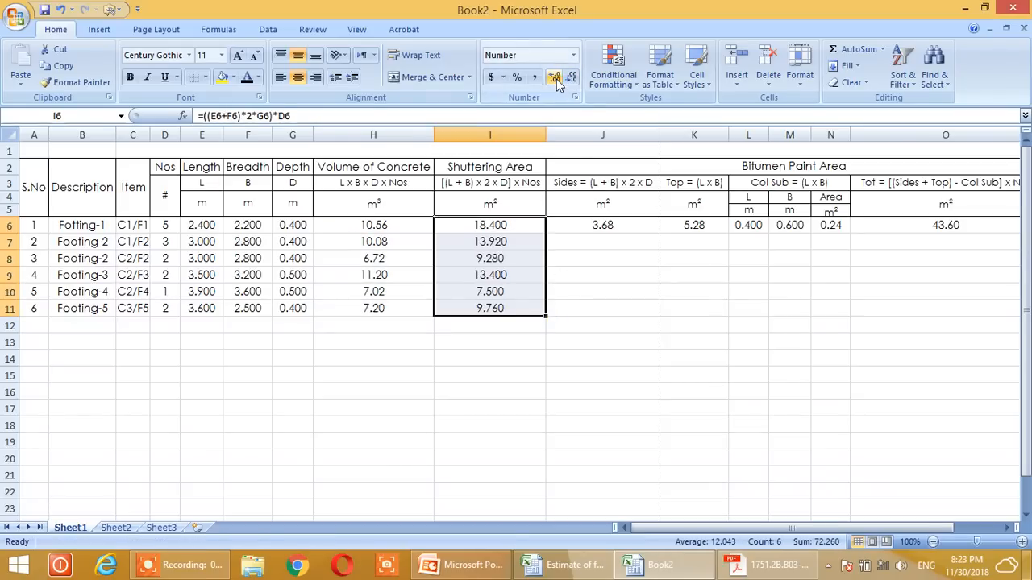
Step: Fill the bitumen paint sides formula from J6 down to J11 and show two decimals
left_click(631, 231)
left_click_drag(665, 237, 668, 323)
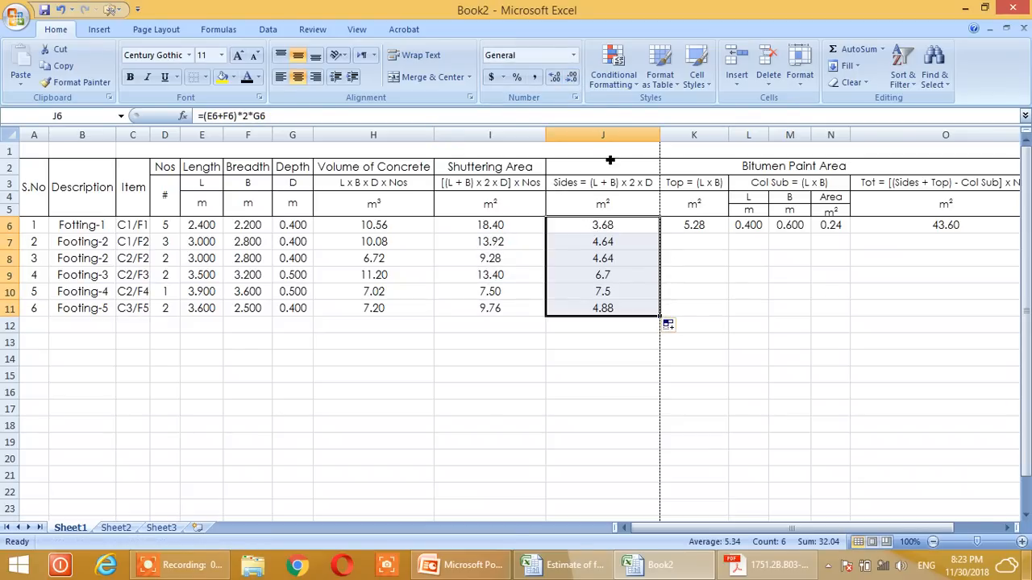
left_click(556, 77)
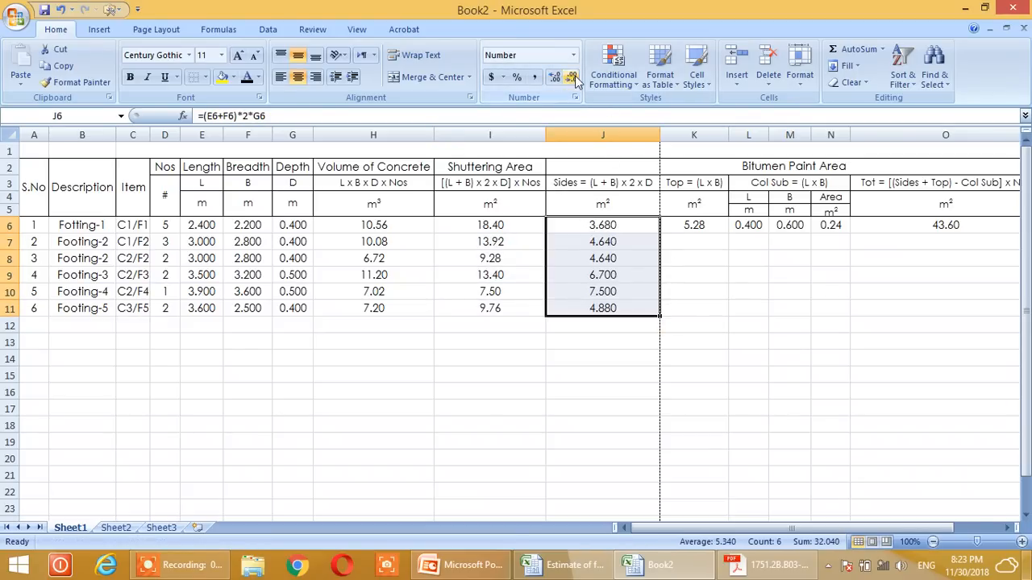
left_click(572, 78)
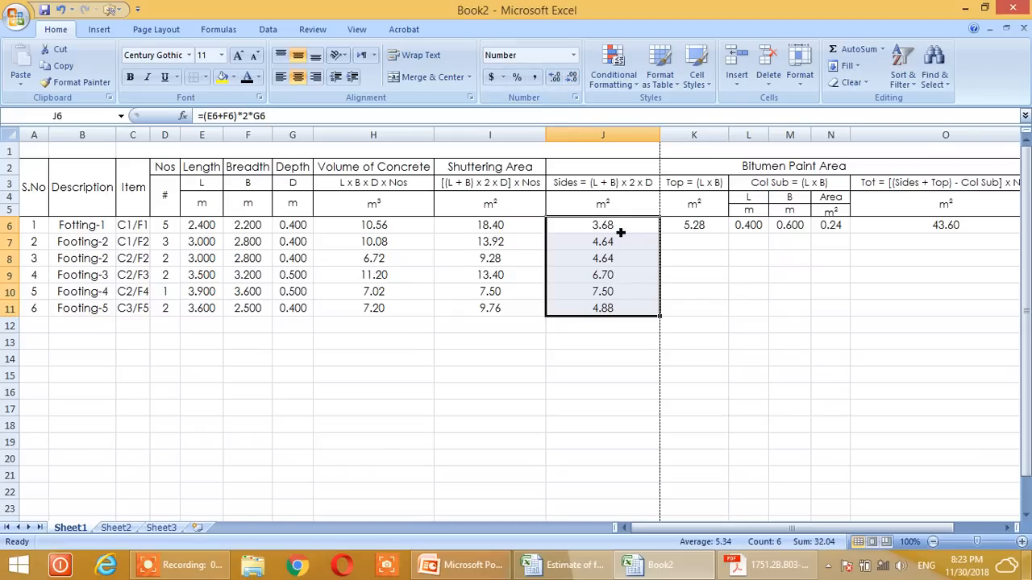
Step: Fill the footing top area formula from K6 down to K11 and show two decimals
left_click(694, 230)
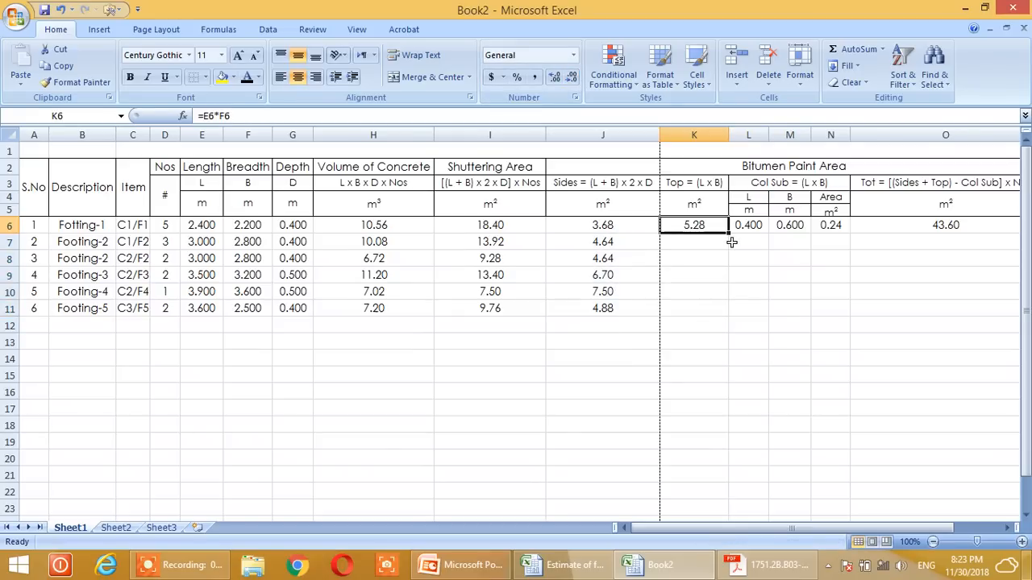
left_click_drag(734, 241, 735, 322)
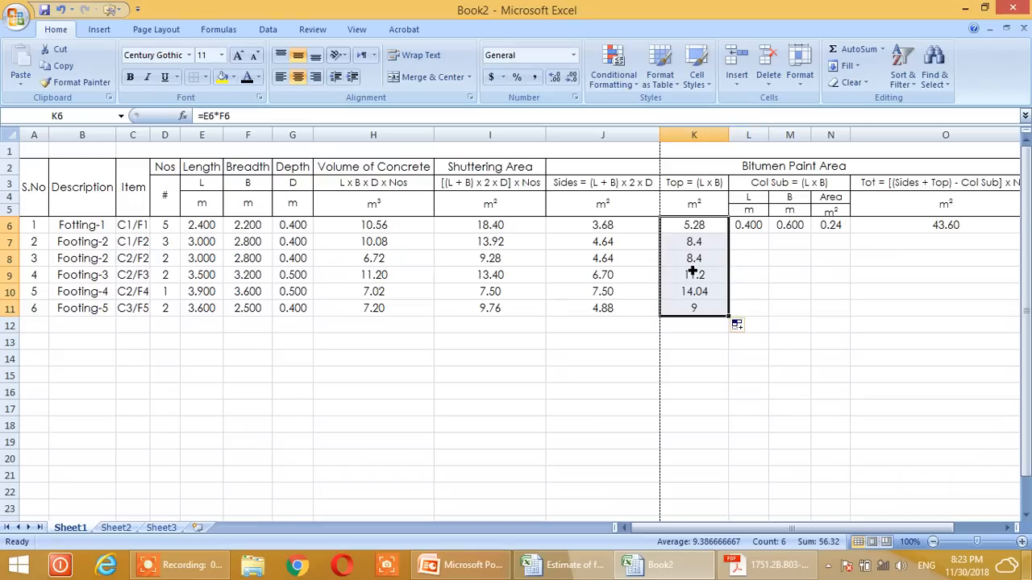
left_click(554, 77)
left_click(571, 79)
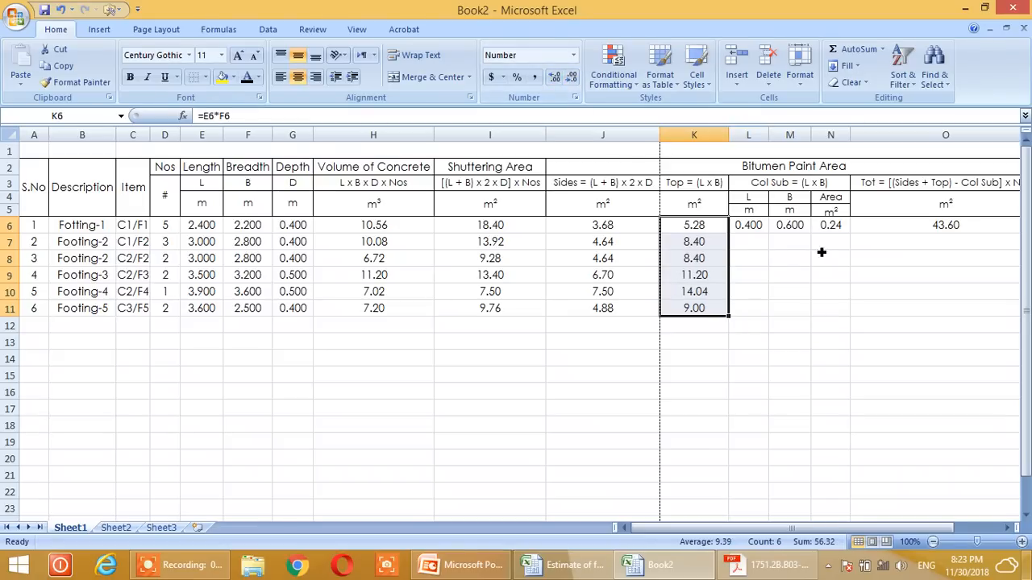
Step: Enter column sizes 0.400 x 0.600, three of 0.400 x 0.700, and 0.300 x 1.400 in L7:M11, and fill N6's area formula down to N11
left_click(752, 232)
left_click(761, 246)
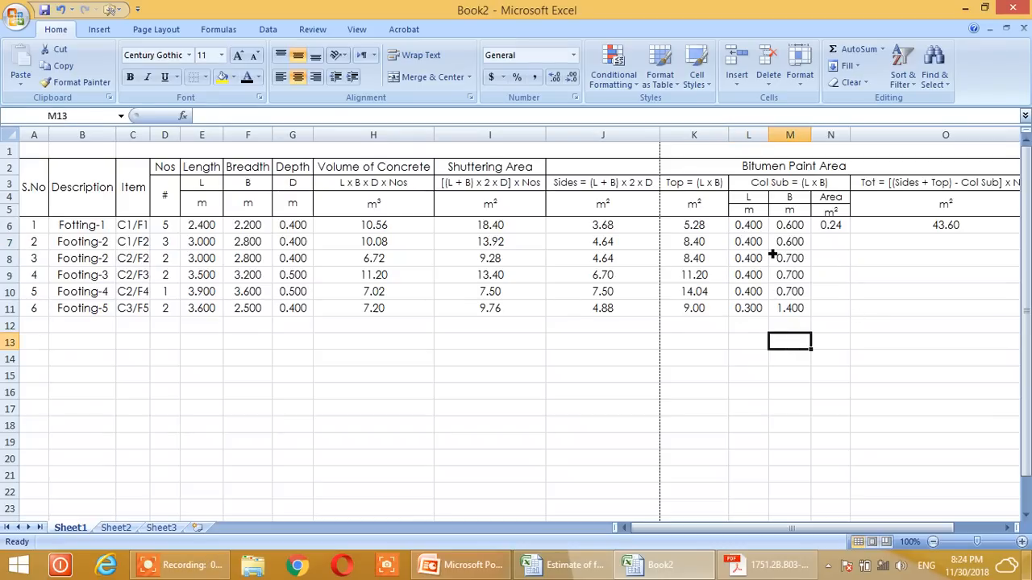
left_click(840, 231)
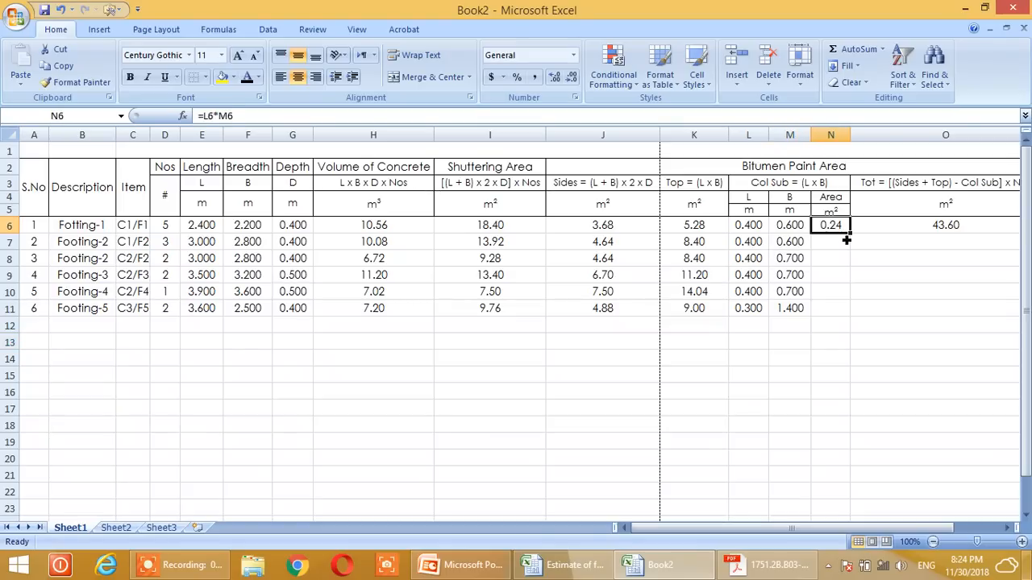
left_click_drag(850, 234, 855, 320)
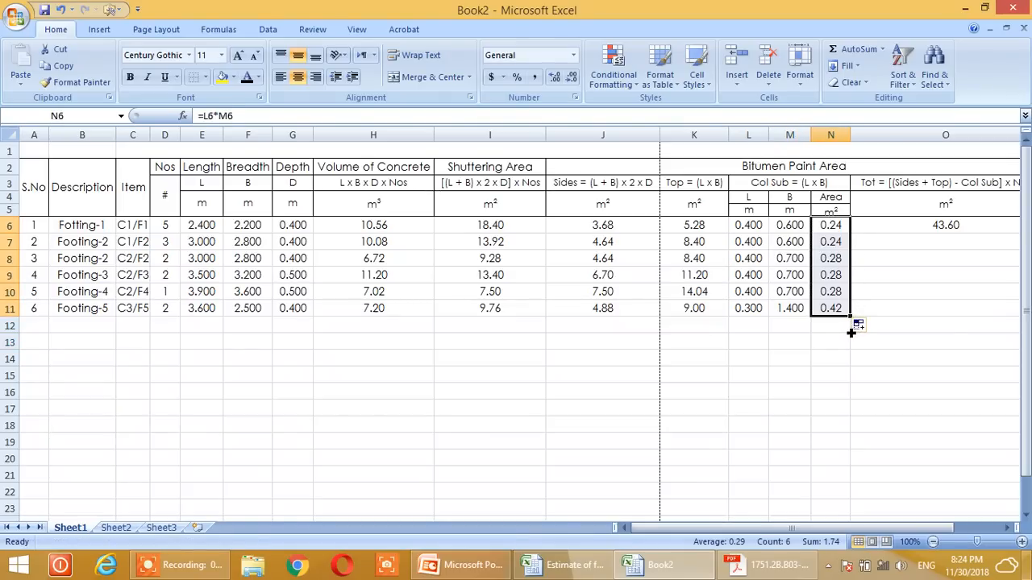
Step: Fill the total bitumen paint area formula from O6 down to O11
left_click(953, 229)
left_click_drag(708, 528, 761, 533)
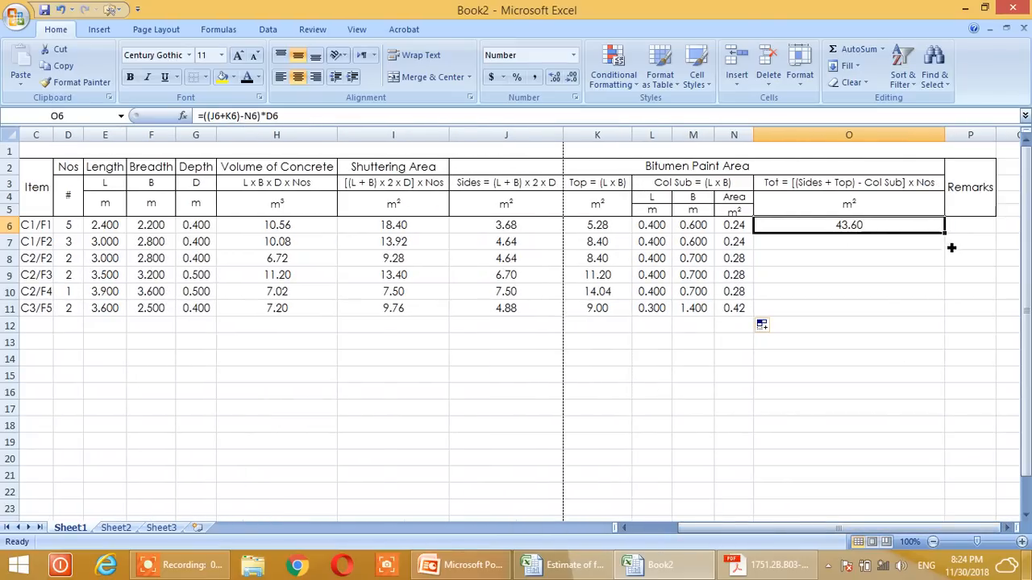
left_click_drag(953, 238, 952, 323)
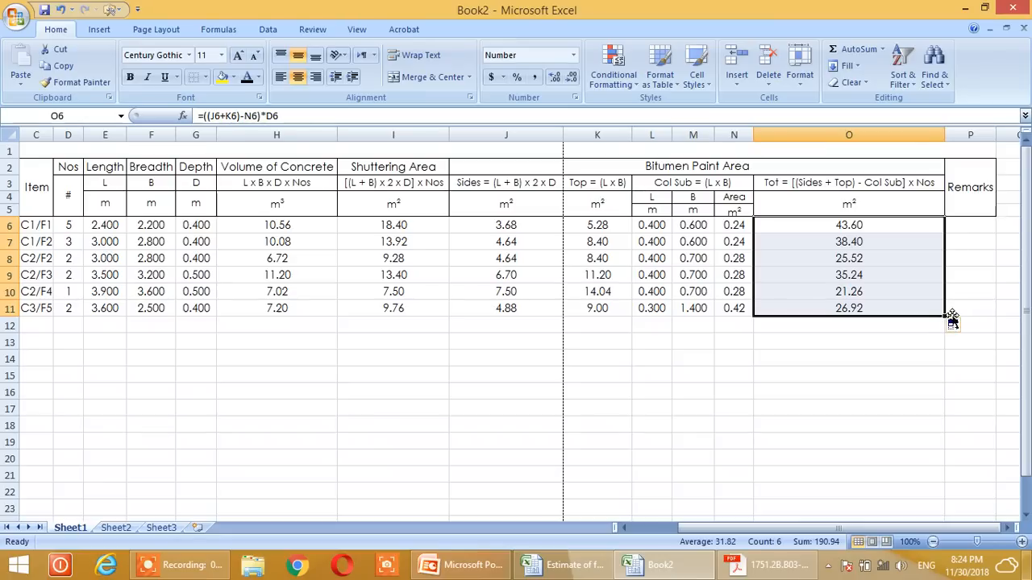
Step: Total the Nos column in D12 with AutoSum and merge cells E12 to G12
left_click(76, 330)
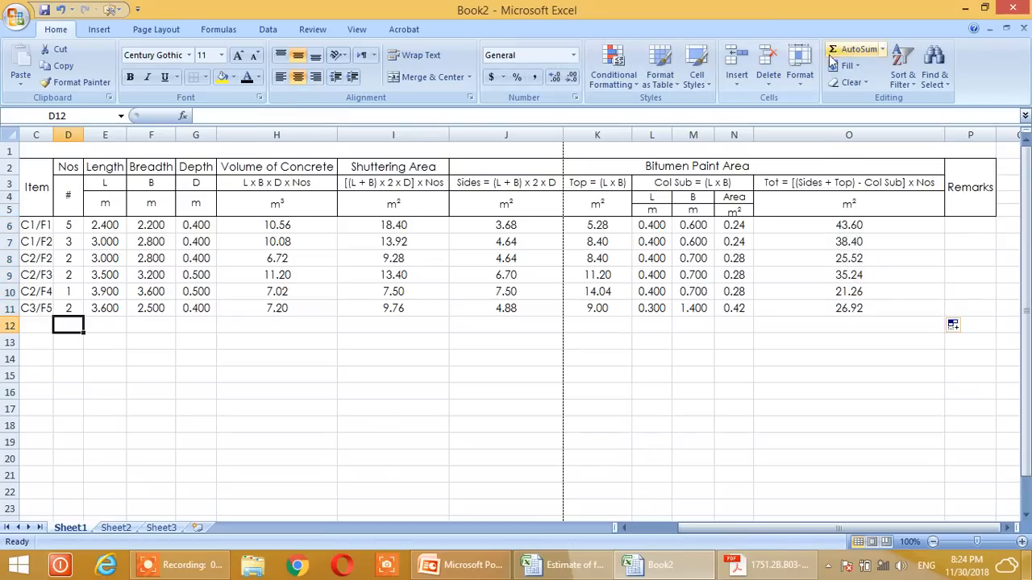
left_click(855, 49)
key("Return")
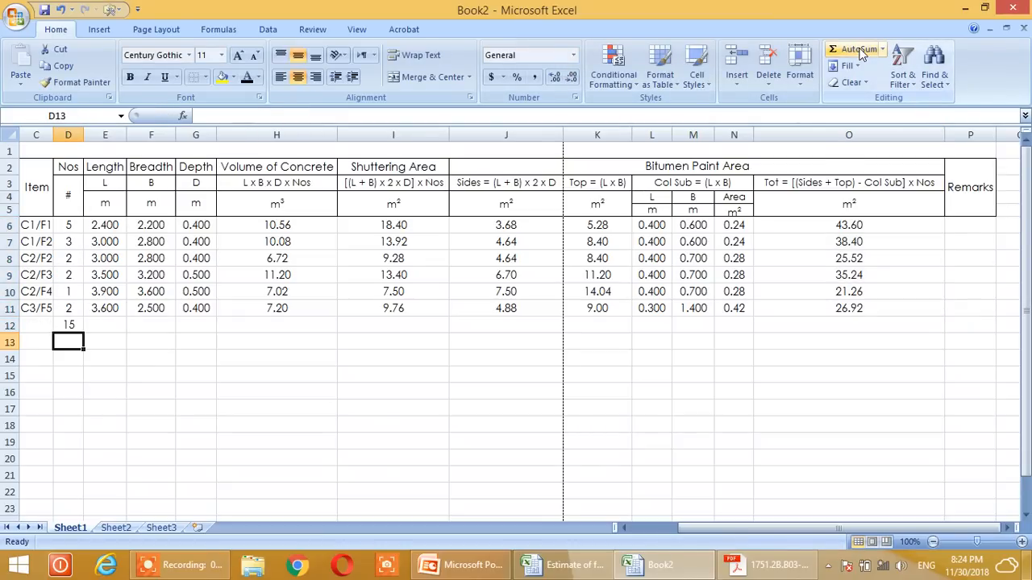
left_click_drag(101, 331, 208, 329)
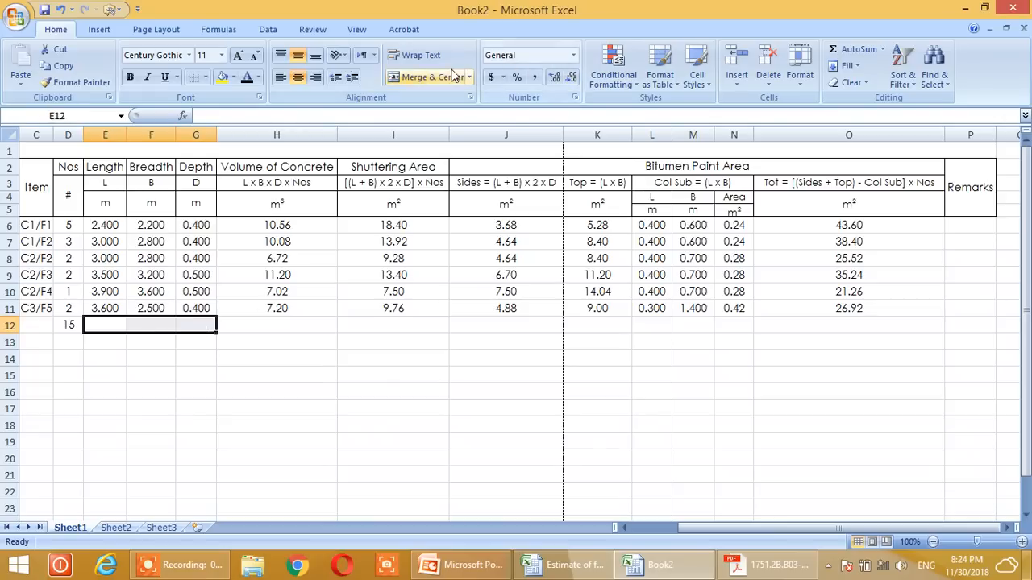
left_click(334, 378)
Step: Total the Volume of Concrete column in H12 with AutoSum
left_click(290, 331)
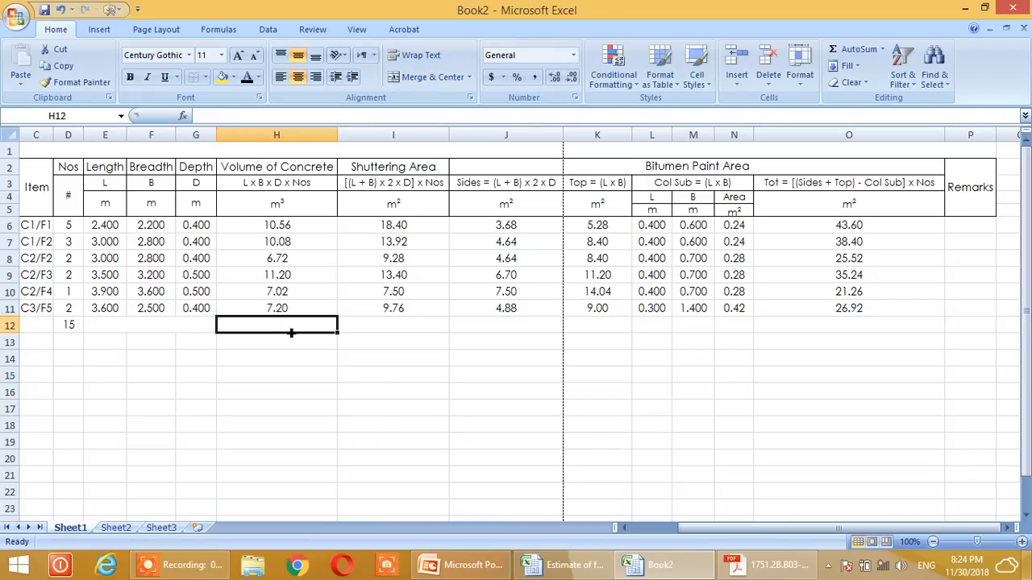
left_click(856, 50)
key("Return")
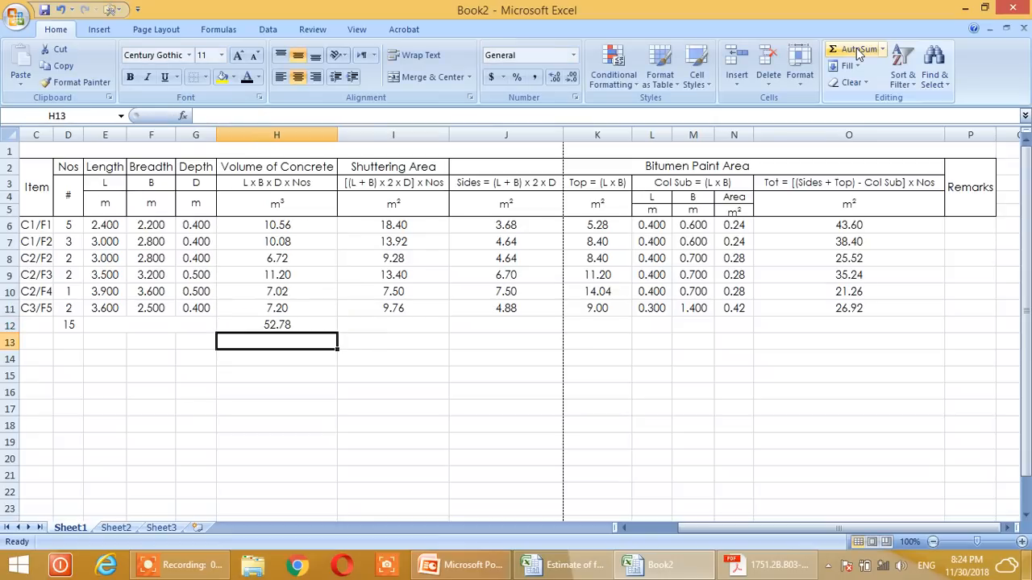
Step: Fill the total formula from H12 across to K12 and merge cells L12 to N12
key("Up")
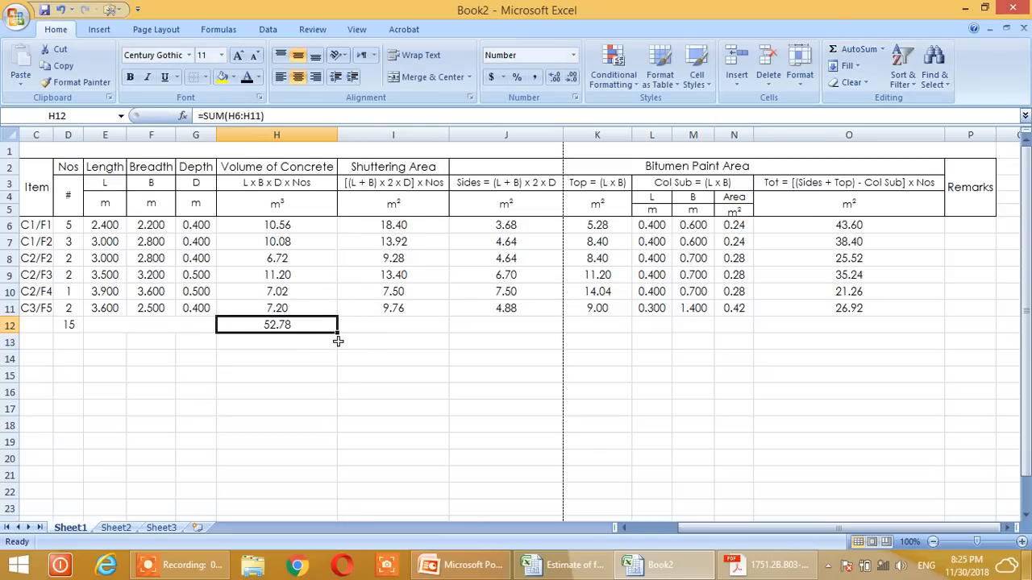
left_click_drag(354, 339, 699, 330)
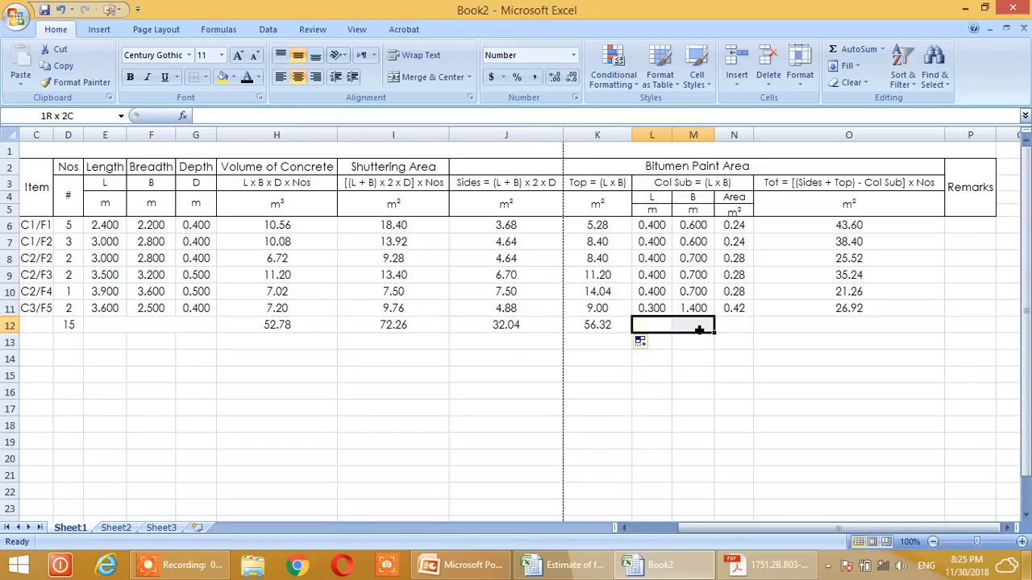
left_click_drag(709, 329, 734, 330)
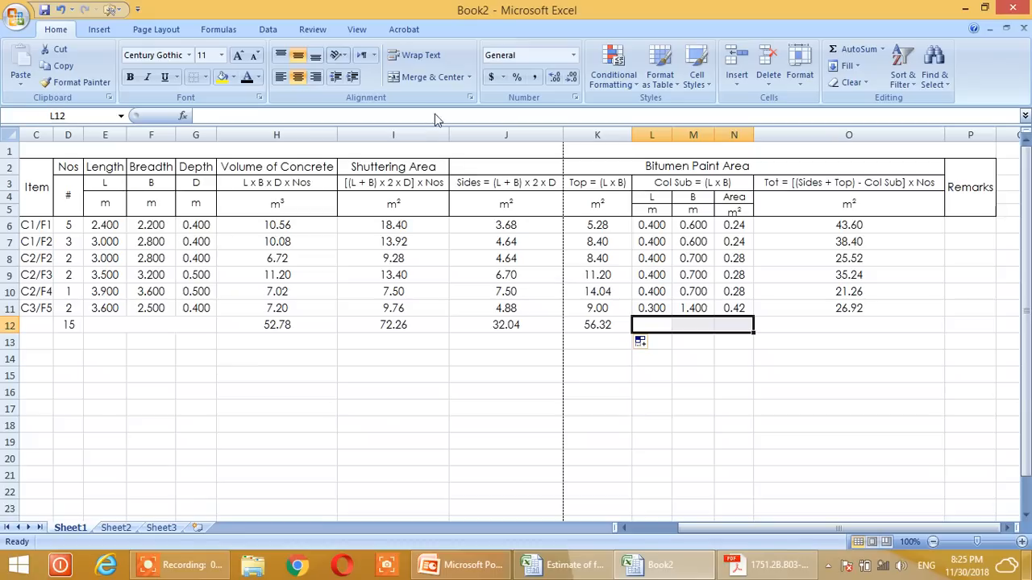
left_click(422, 75)
Step: Total the final bitumen paint area column in O12 with AutoSum
left_click(807, 335)
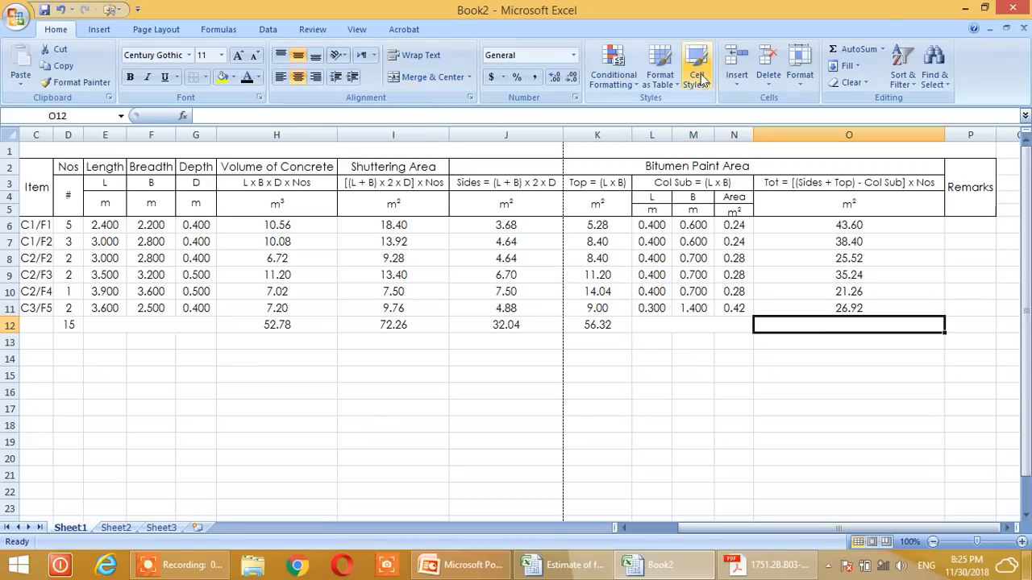
left_click(869, 48)
key("Return")
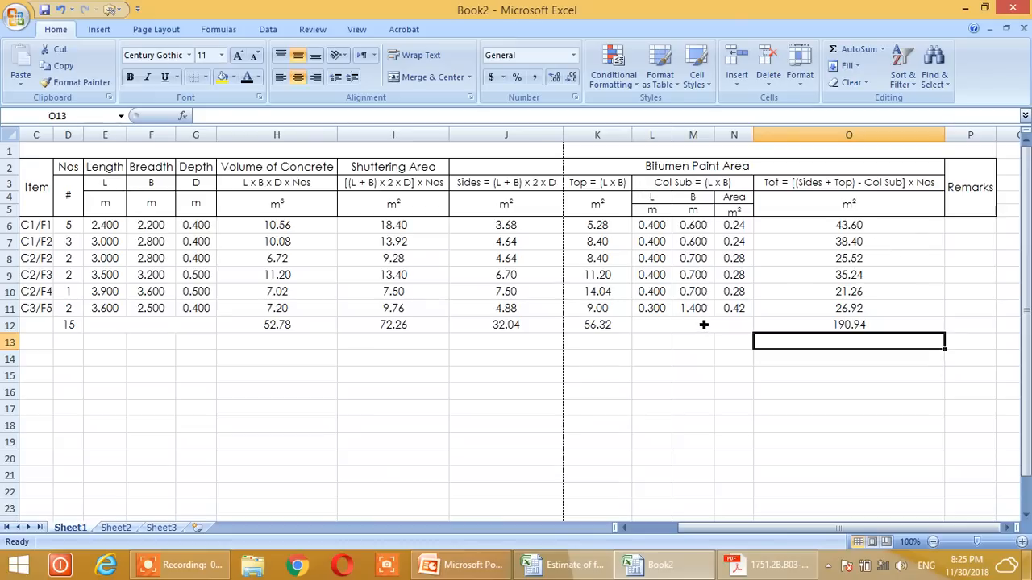
Step: Clear the totals in I12 to K12 and merge cells I12 to N12 into one blank cell
left_click_drag(392, 333, 597, 334)
key("Delete")
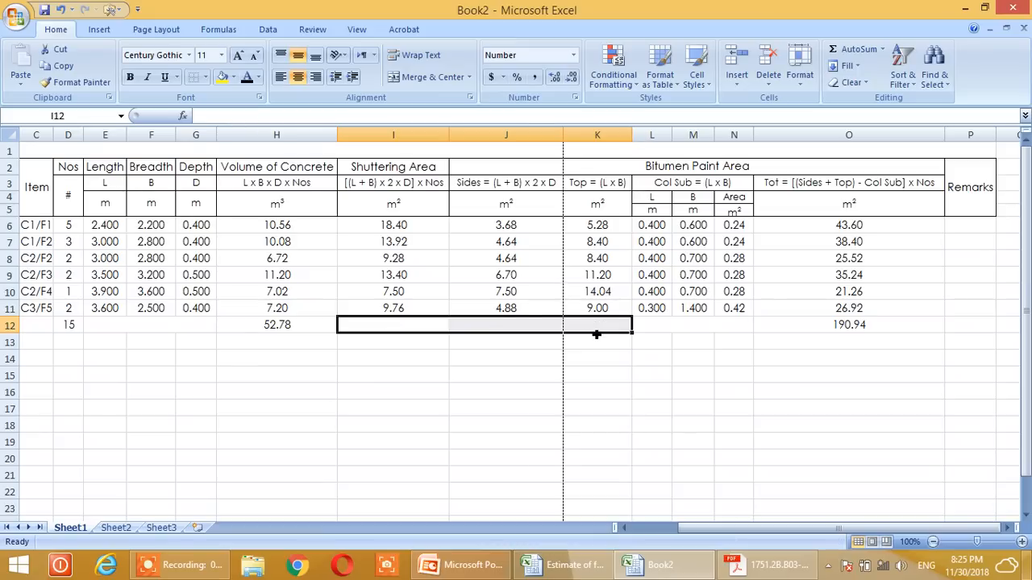
left_click(432, 77)
left_click(692, 391)
left_click_drag(391, 332, 730, 332)
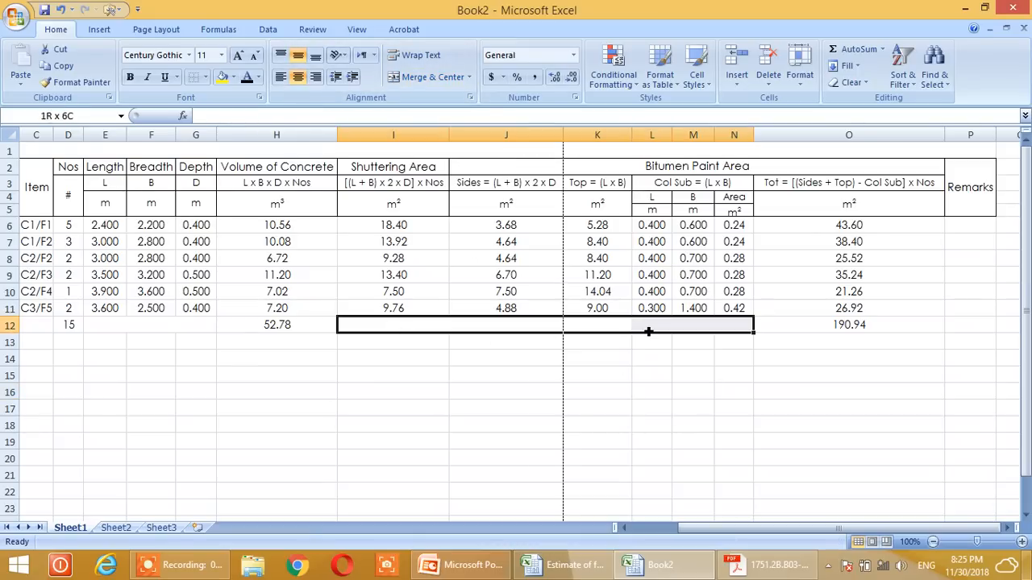
left_click(450, 80)
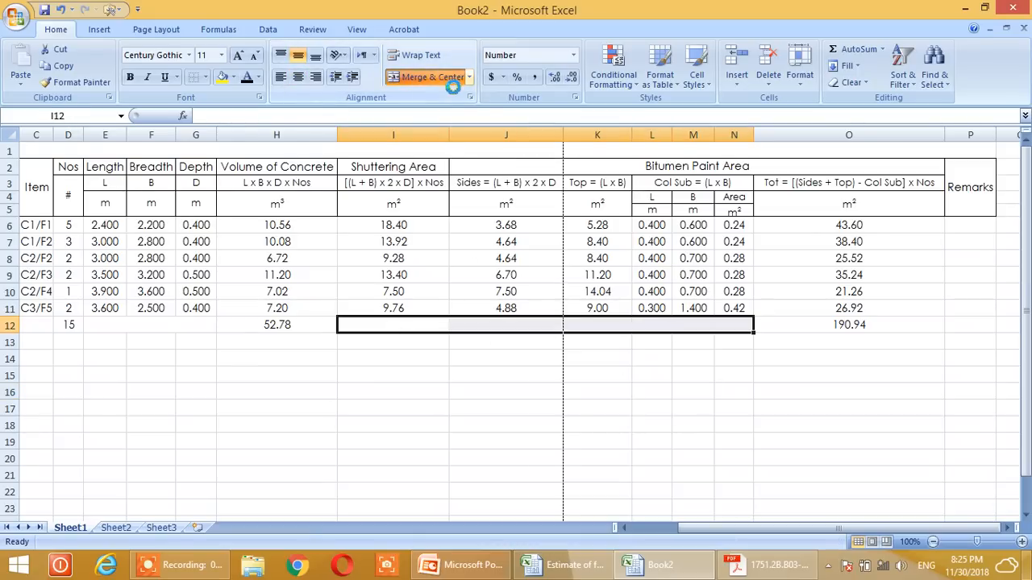
left_click(856, 331)
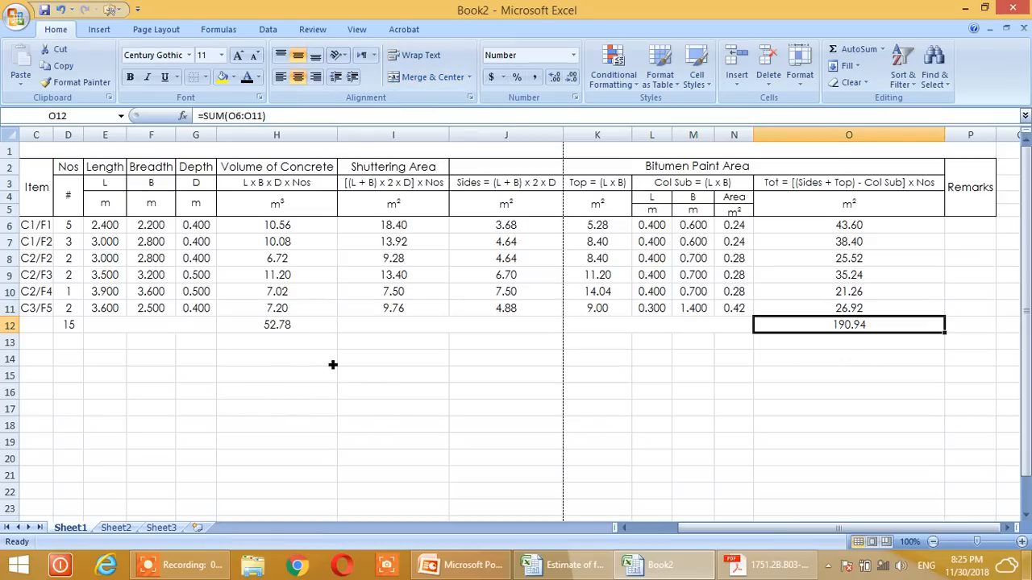
Step: Apply all borders to the data and total rows in C6:P12
left_click_drag(35, 225, 965, 328)
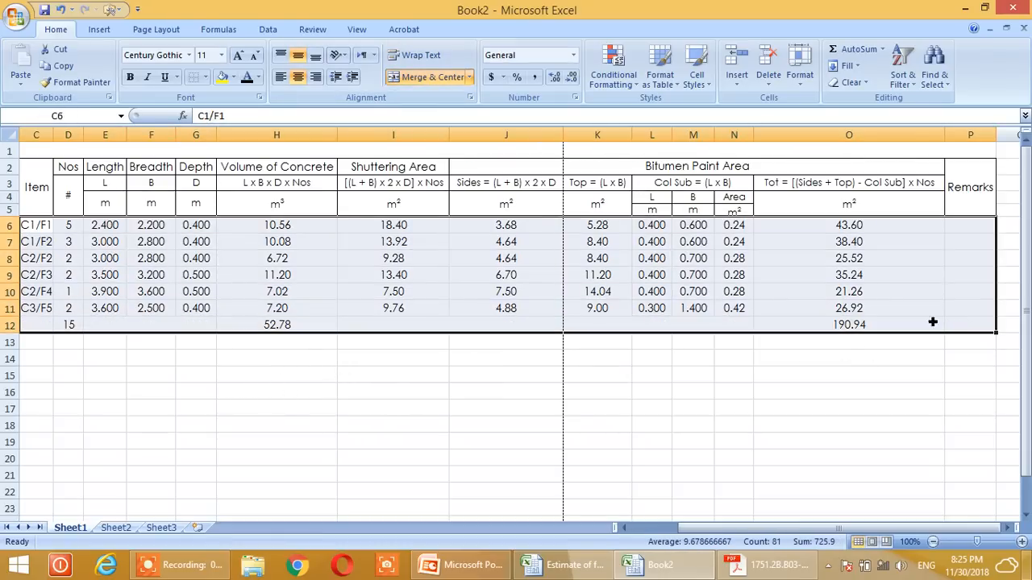
left_click(205, 76)
left_click(233, 199)
left_click(228, 442)
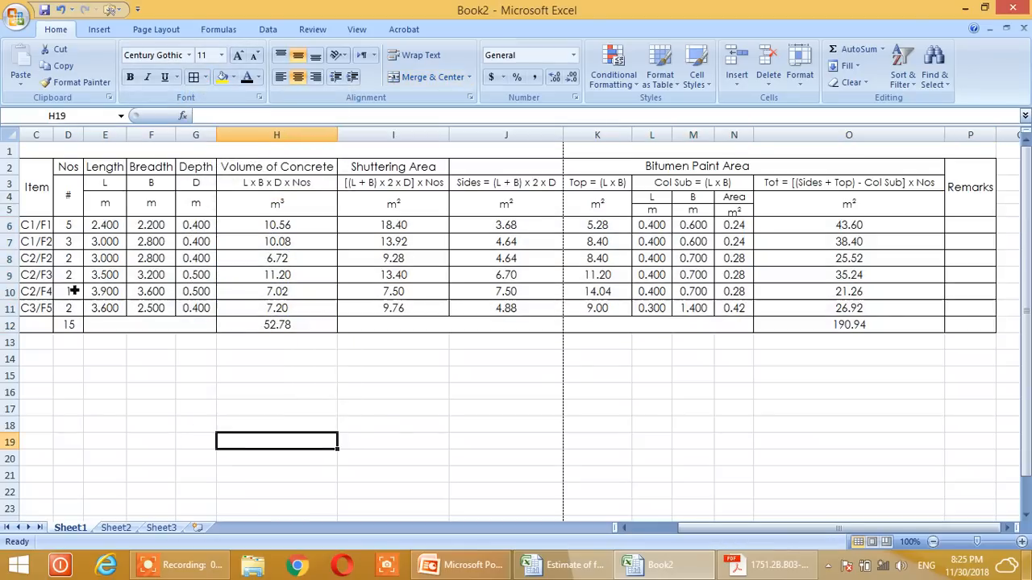
Step: Fill the table header block from Item to Remarks in C2:P5 with grey
left_click(71, 279)
left_click_drag(36, 188, 591, 212)
left_click_drag(891, 206, 966, 203)
left_click(234, 77)
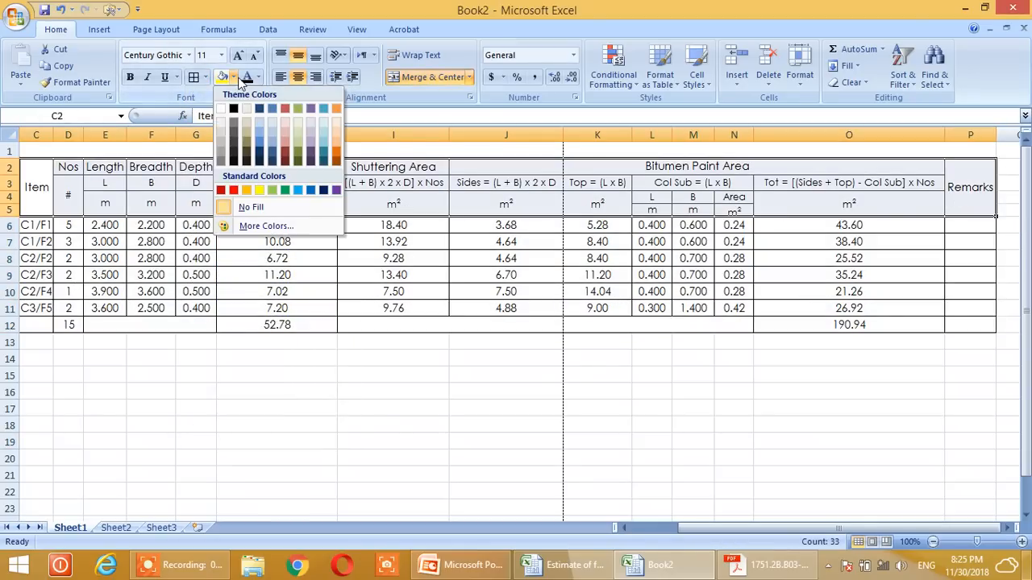
left_click(224, 147)
Step: Fill the total row C12:P12 with yellow and make its figures bold
left_click_drag(35, 332, 959, 326)
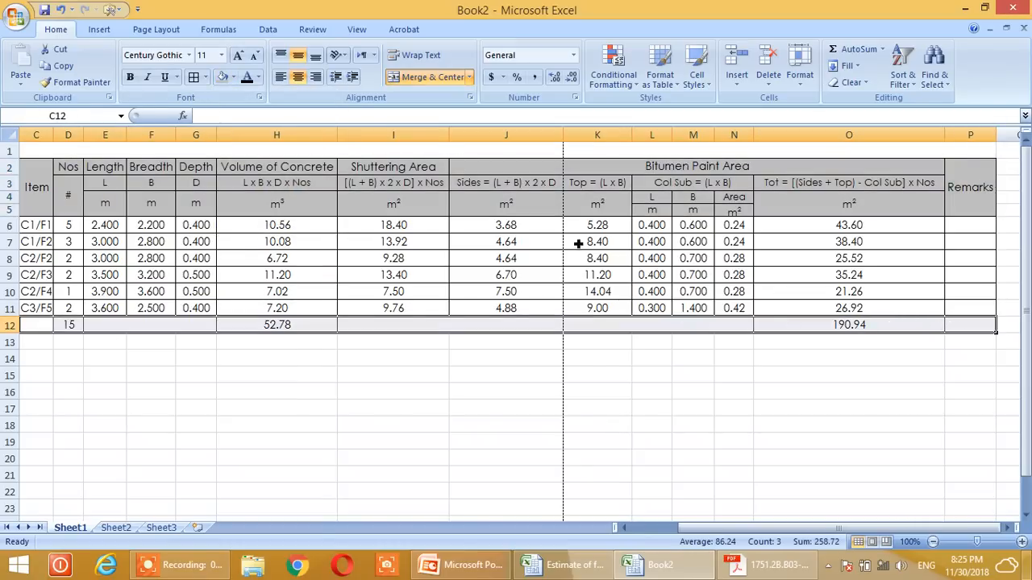
left_click(233, 78)
left_click(259, 190)
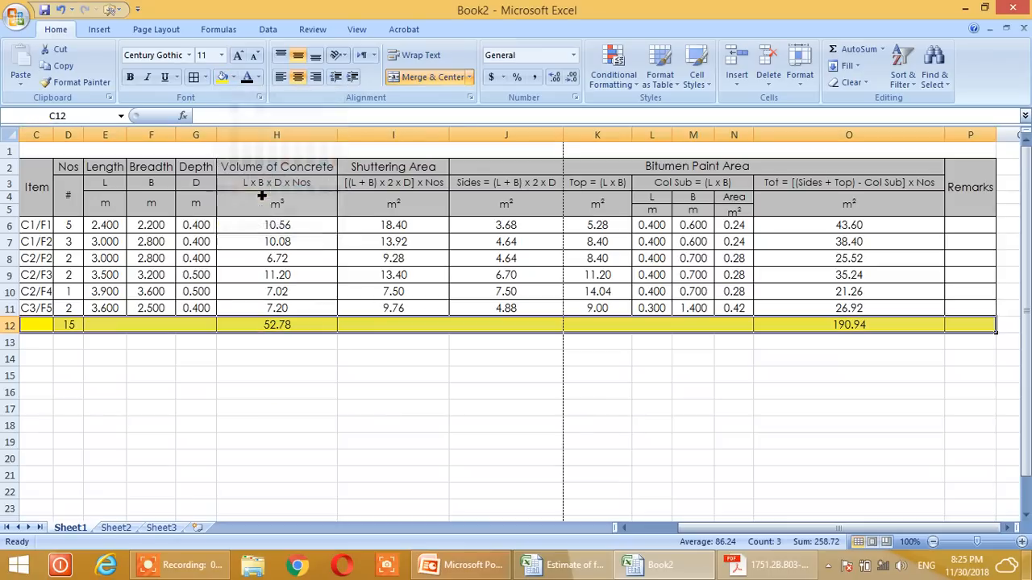
left_click(129, 77)
Step: Make the header text in C2:P5 bold
left_click_drag(36, 187, 968, 187)
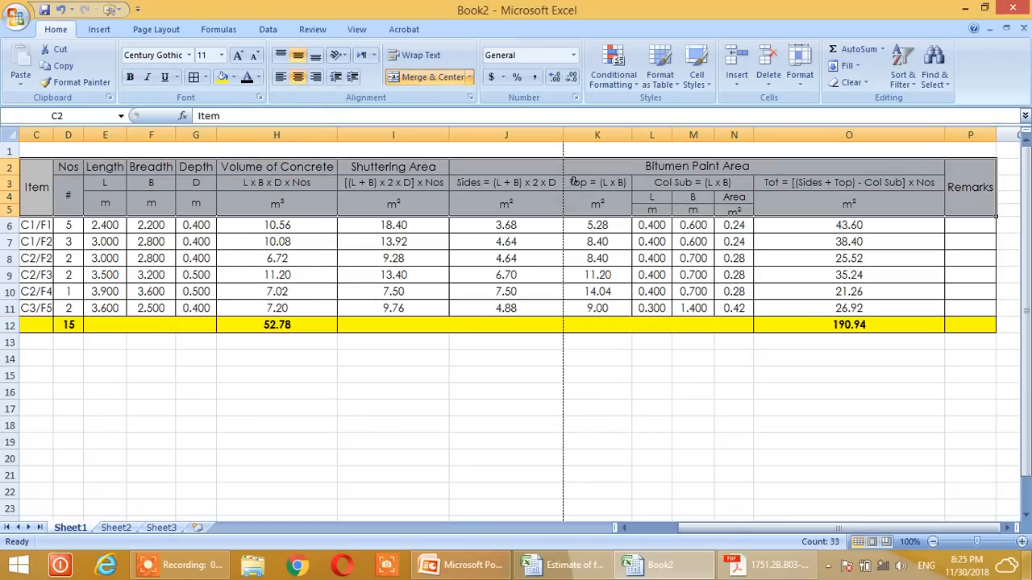
left_click(129, 77)
left_click(173, 241)
Step: Enter the title ESTIMATE OF FOOTING CONCRETE in the merged cell above the table headers
left_click(113, 155)
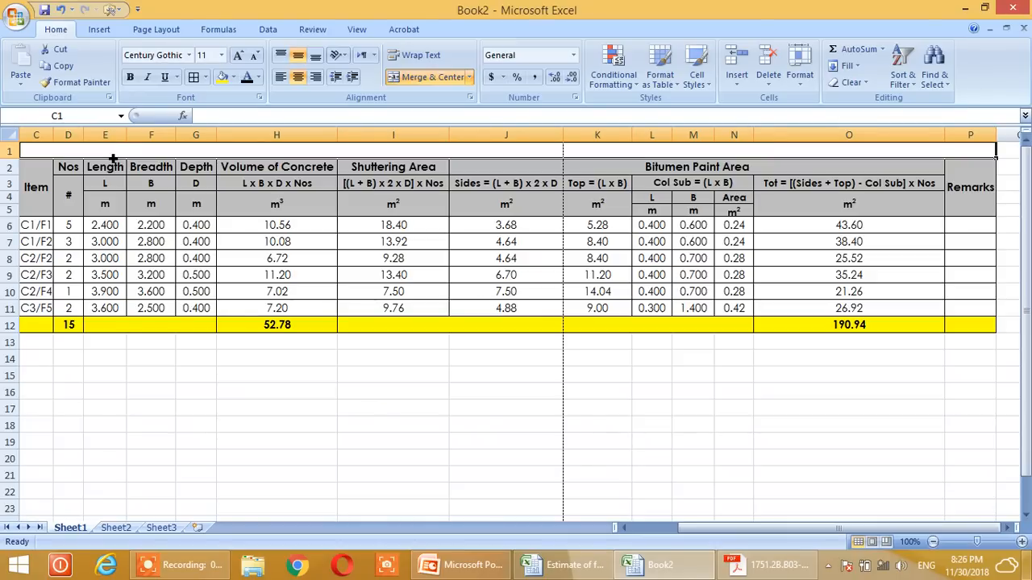
type("ESTIMA")
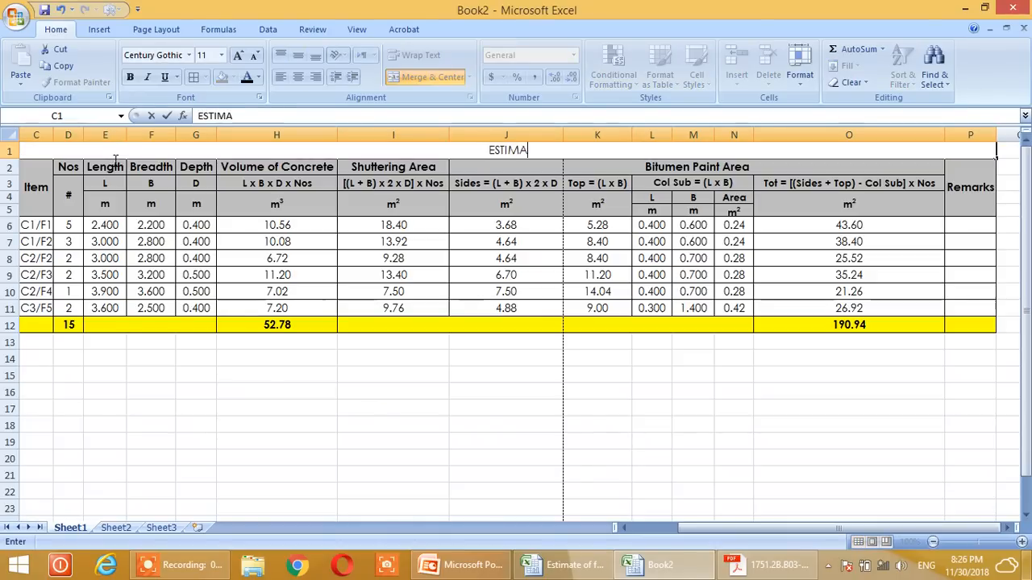
type("TE OF ")
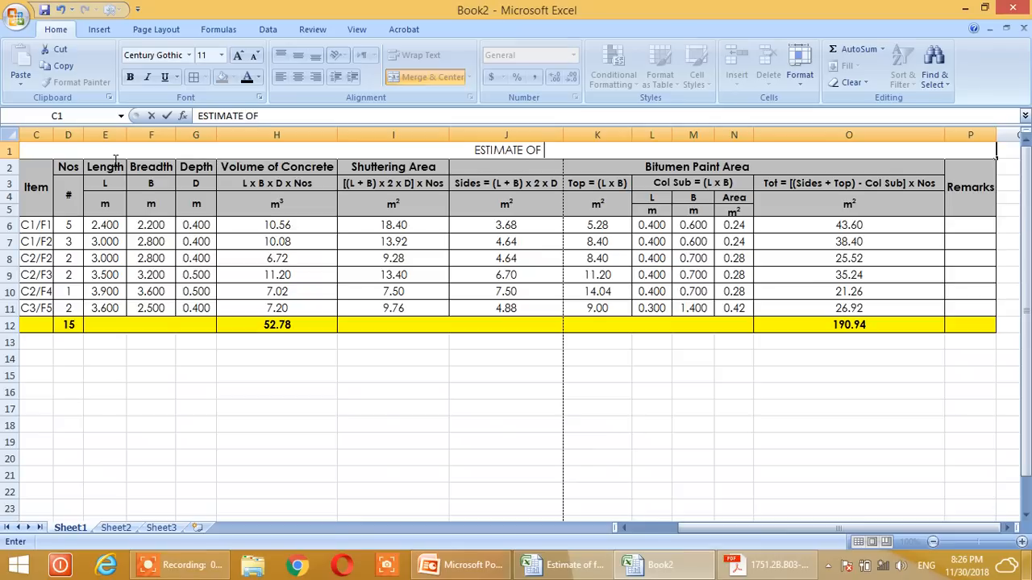
type("FOO")
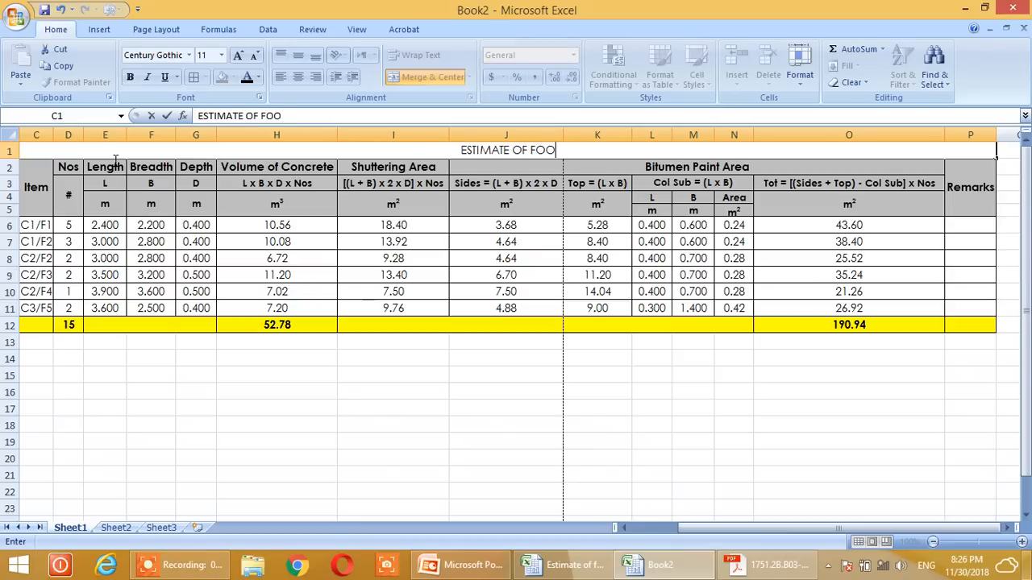
type("TING CONCRETE")
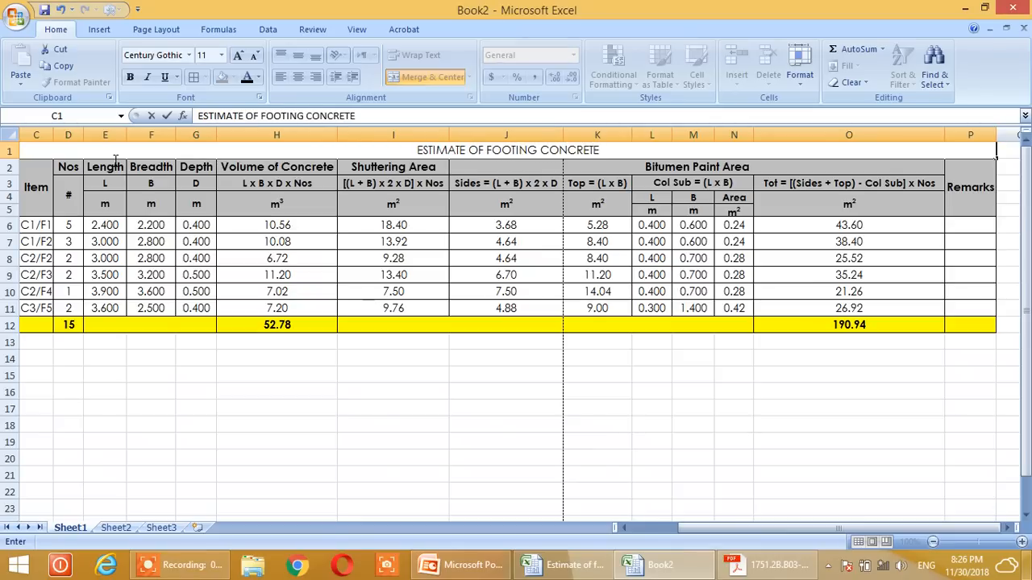
key("Return")
Step: Format the title with yellow fill, font size 24 and bold
left_click(350, 153)
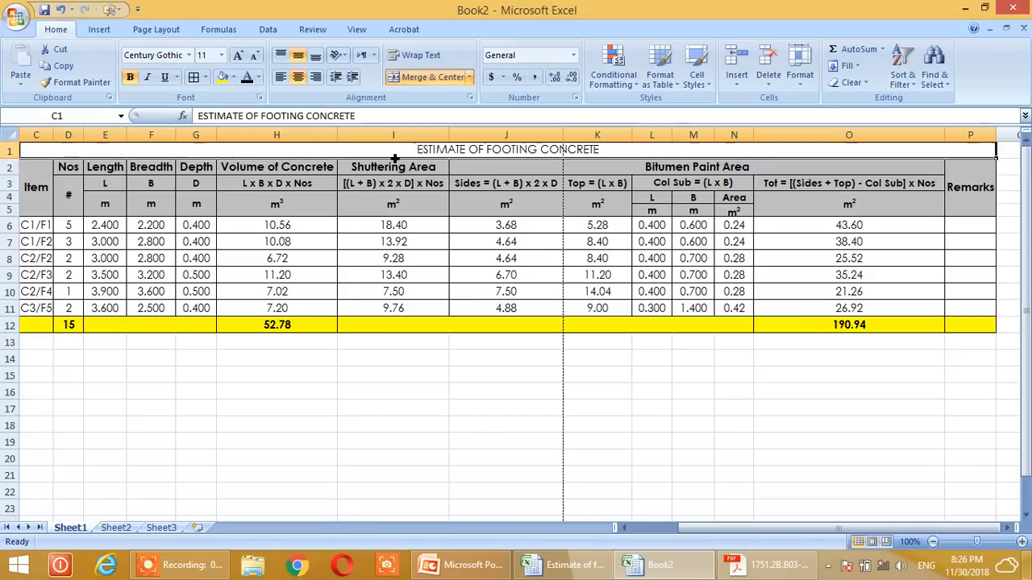
left_click(222, 77)
left_click(221, 55)
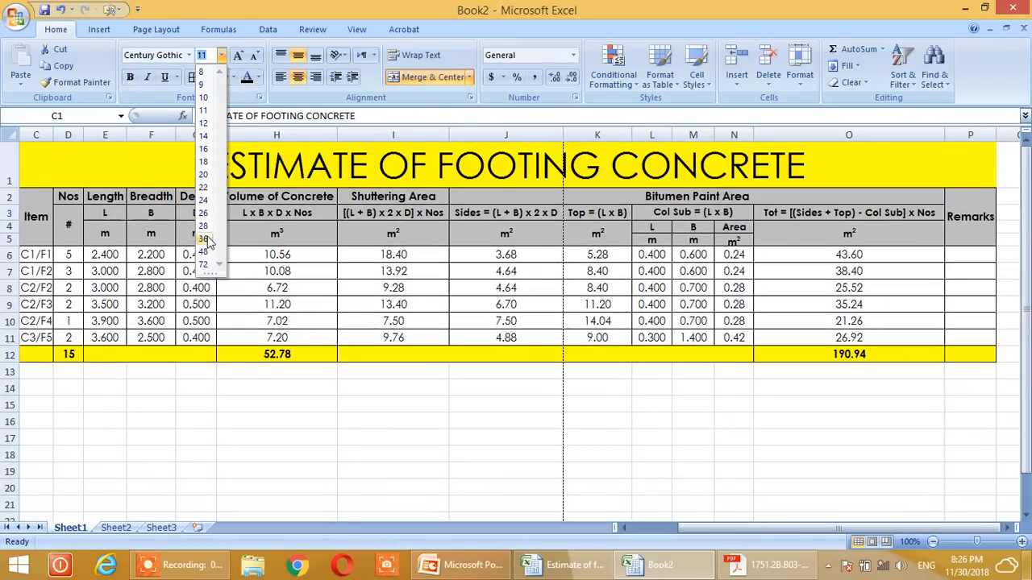
left_click(204, 187)
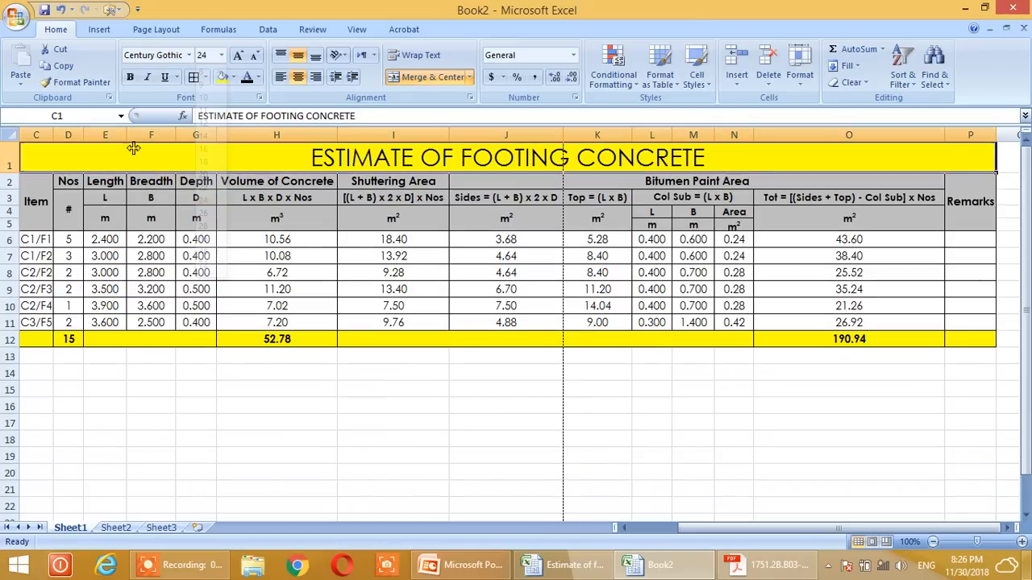
left_click(130, 79)
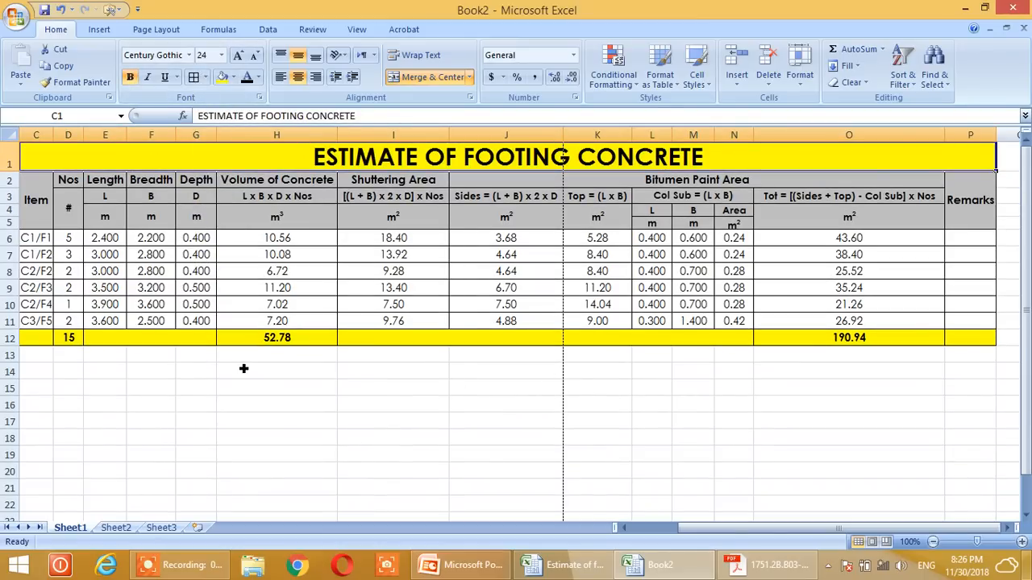
left_click(369, 340)
left_click(244, 340)
left_click(379, 305)
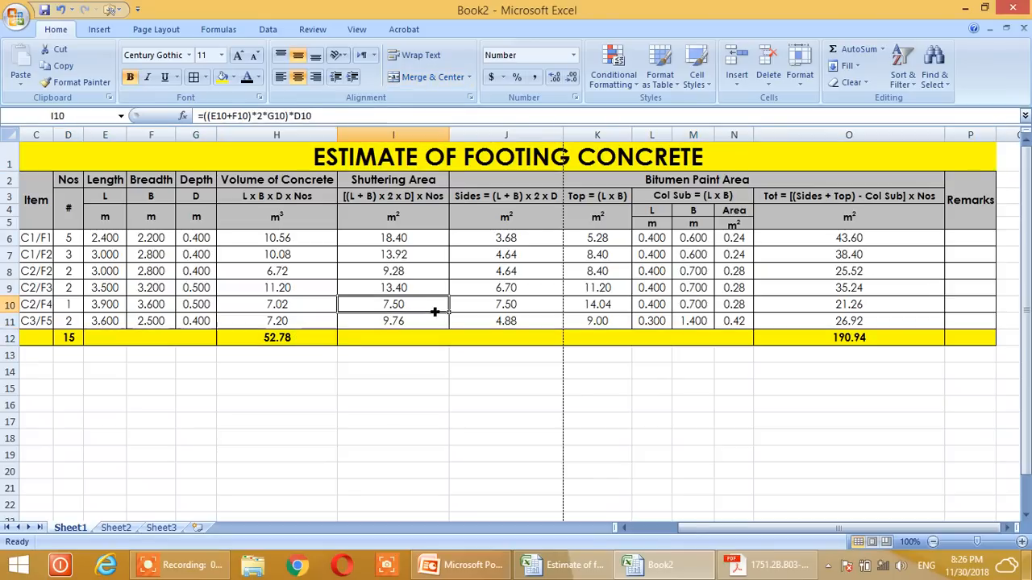
left_click(363, 338)
left_click(416, 272)
left_click(417, 323)
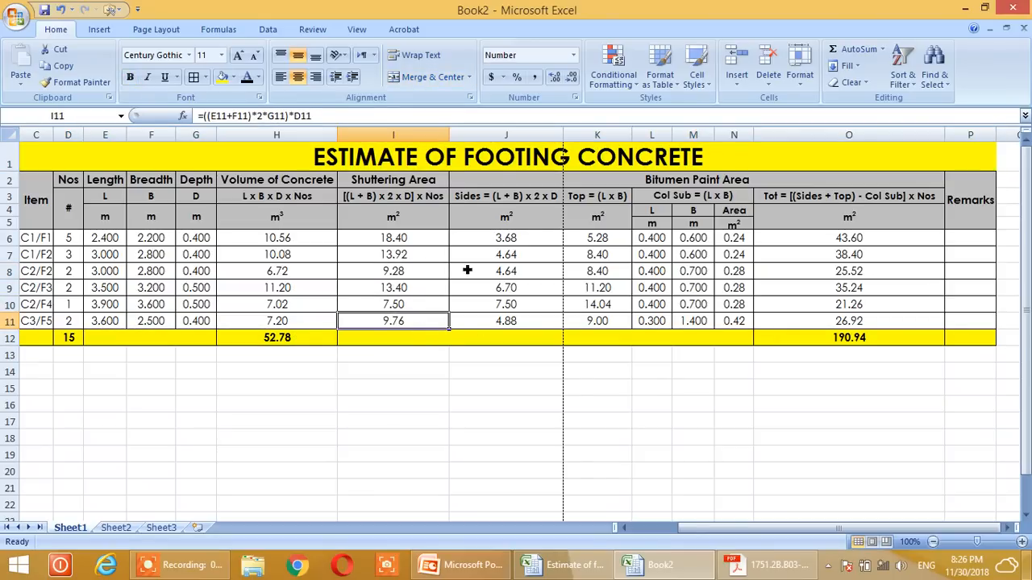
Step: Re-merge the title row starting from A1 so the title also spans columns A and B
left_click_drag(714, 527, 665, 526)
left_click_drag(34, 163, 553, 156)
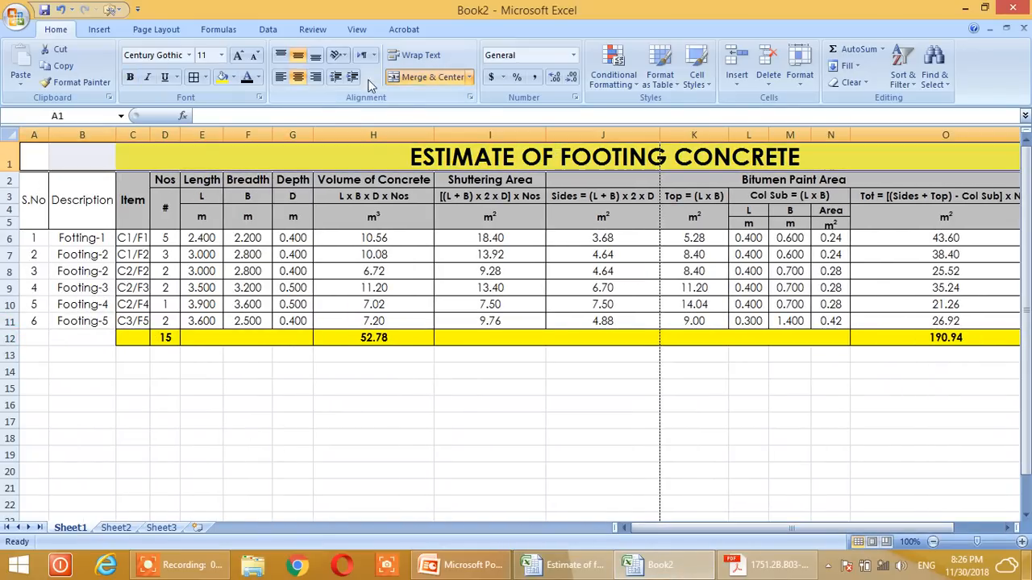
left_click(422, 79)
left_click(423, 79)
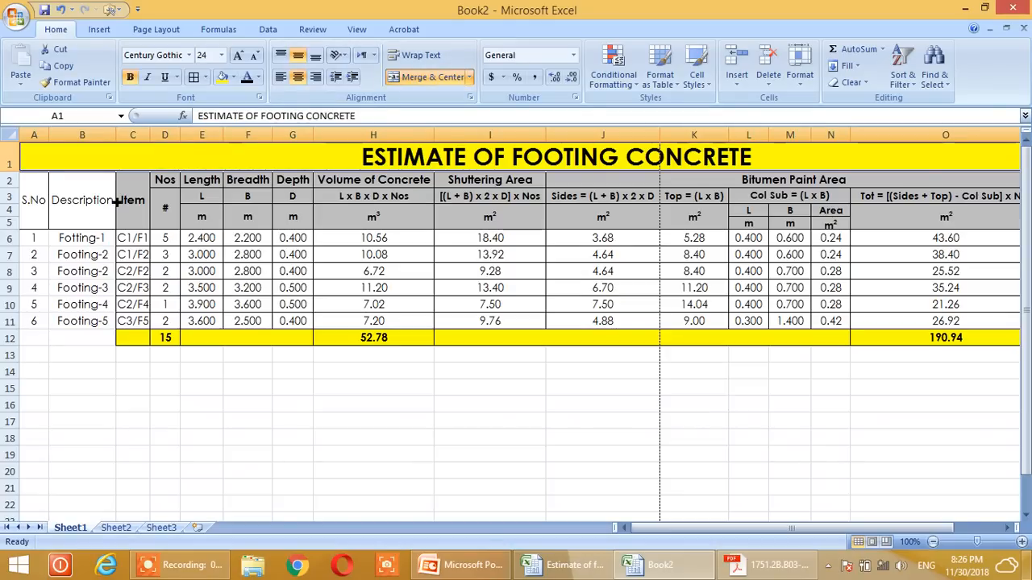
Step: Extend the total row's yellow fill to cells A12 and B12
left_click(93, 199)
left_click_drag(34, 193, 117, 338)
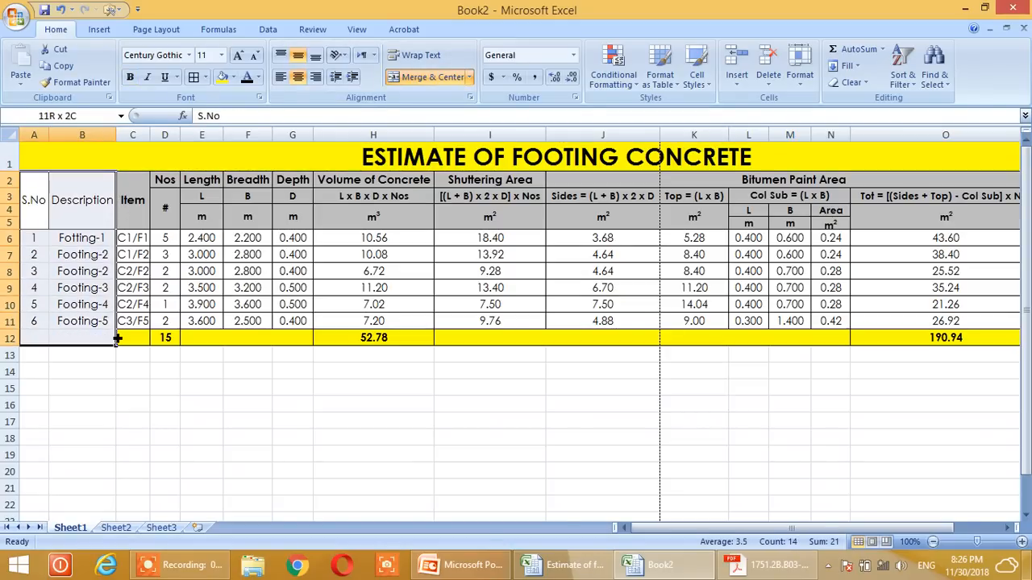
left_click_drag(374, 339, 56, 328)
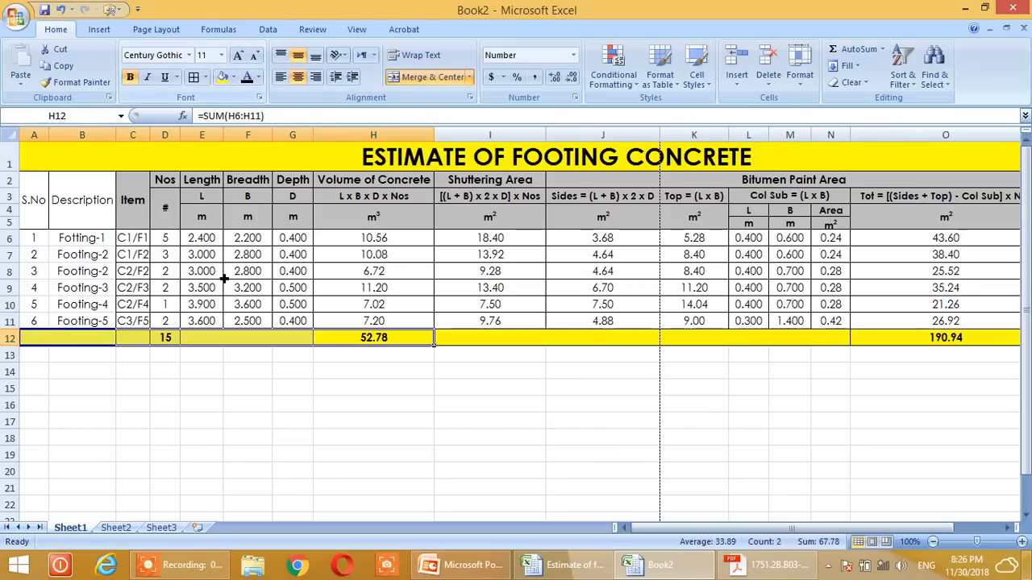
left_click(247, 304)
Step: Fill the S.No and Description headers with the same grey as the other headers
left_click_drag(32, 209, 201, 211)
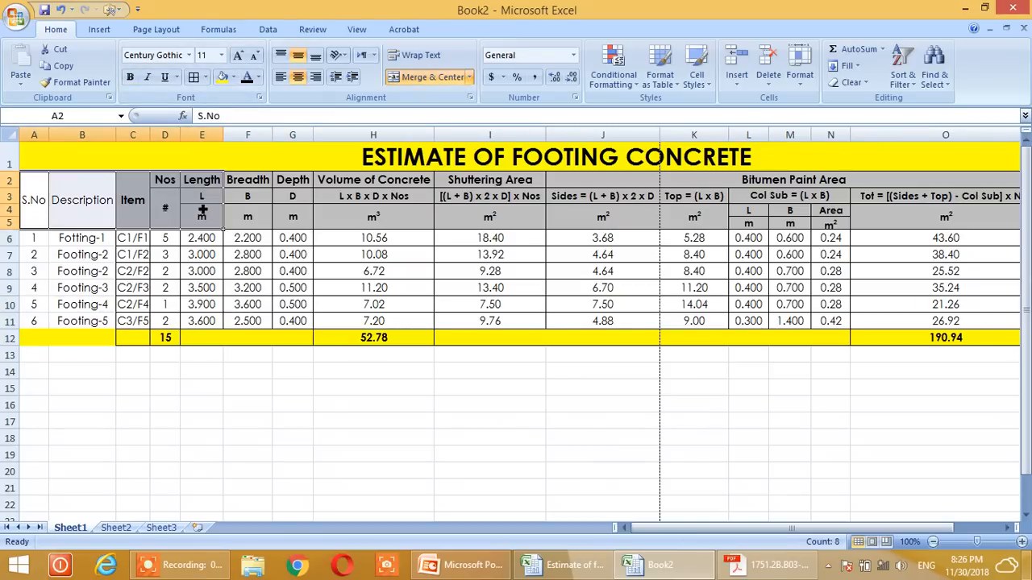
left_click(233, 77)
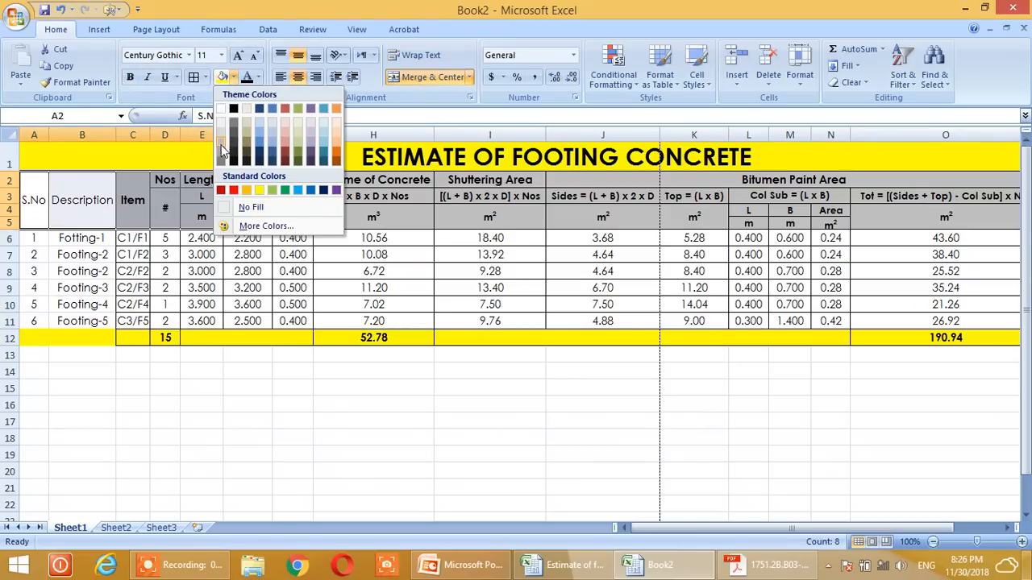
left_click(248, 273)
Step: Apply all borders to the S.No, Description and Item cells in A6:C12
left_click_drag(27, 240, 138, 341)
left_click(196, 76)
left_click(292, 288)
left_click_drag(668, 532, 632, 533)
left_click(466, 437)
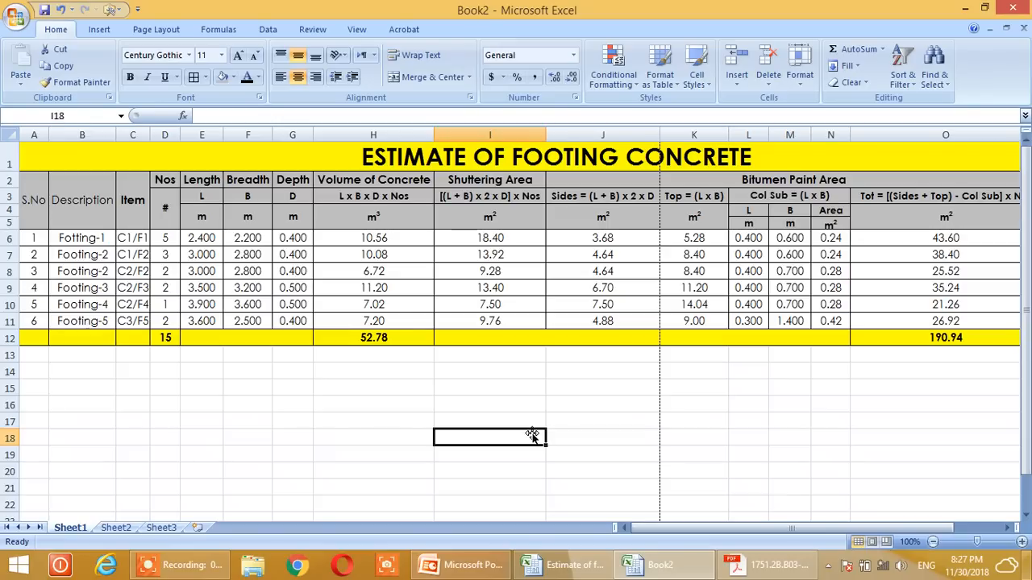
Step: Merge cells A12 to C12 at the start of the total row
left_click(383, 374)
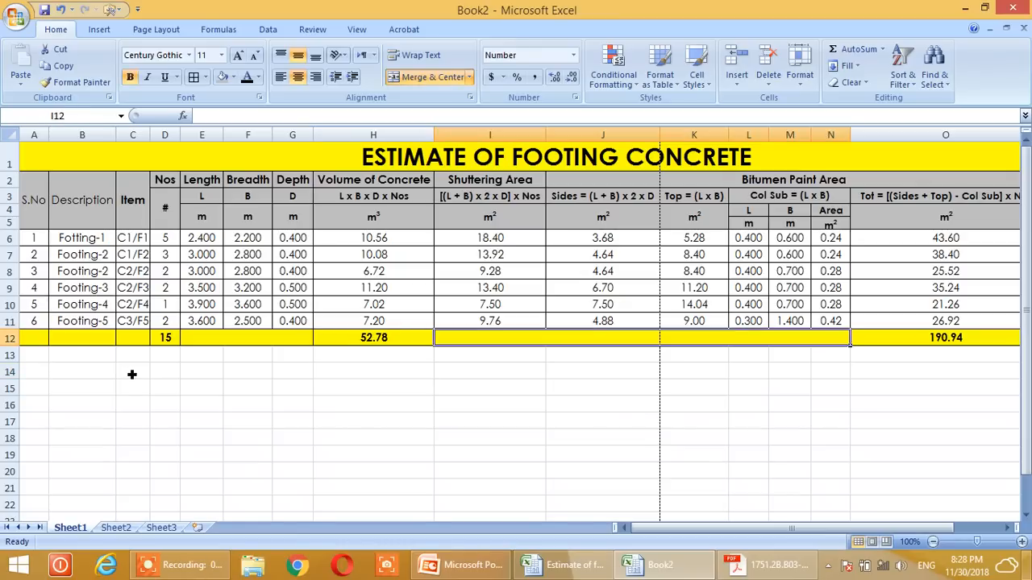
left_click_drag(36, 338, 136, 342)
left_click(419, 77)
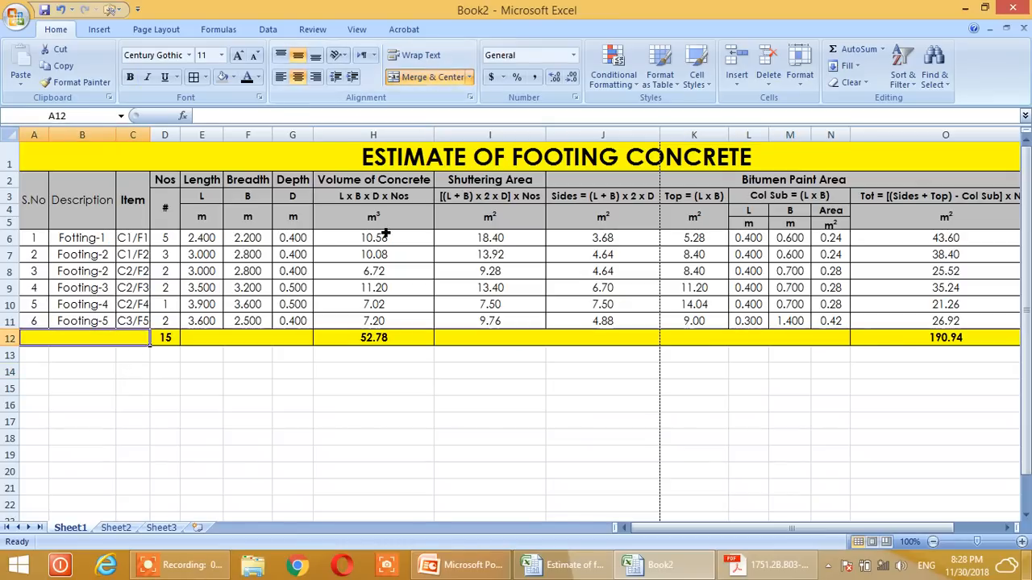
Step: Enter the label Total in the merged cell A12 and make it bold
type("tOTAL")
key("BackSpace")
key("BackSpace")
key("BackSpace")
key("BackSpace")
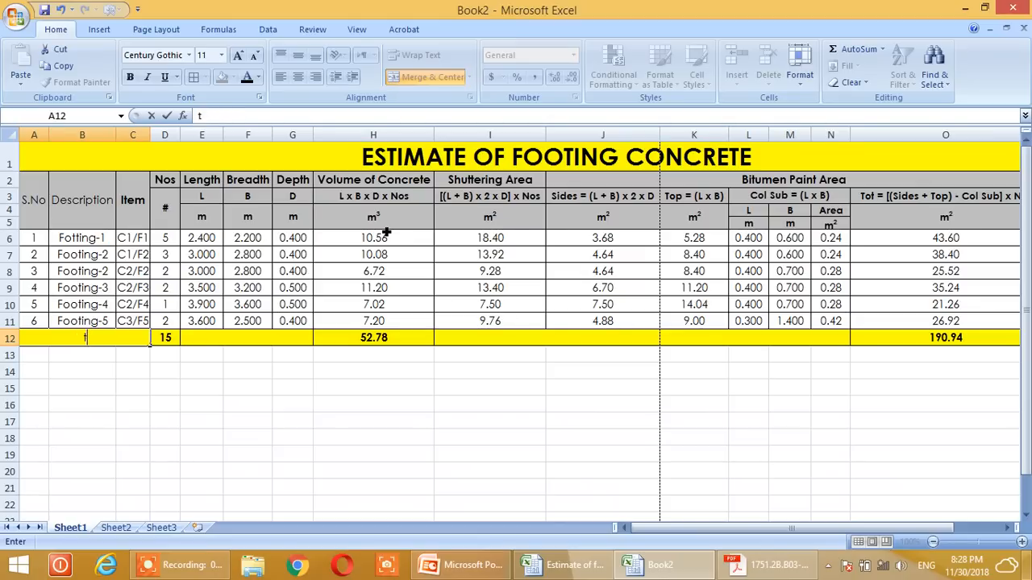
type("otal")
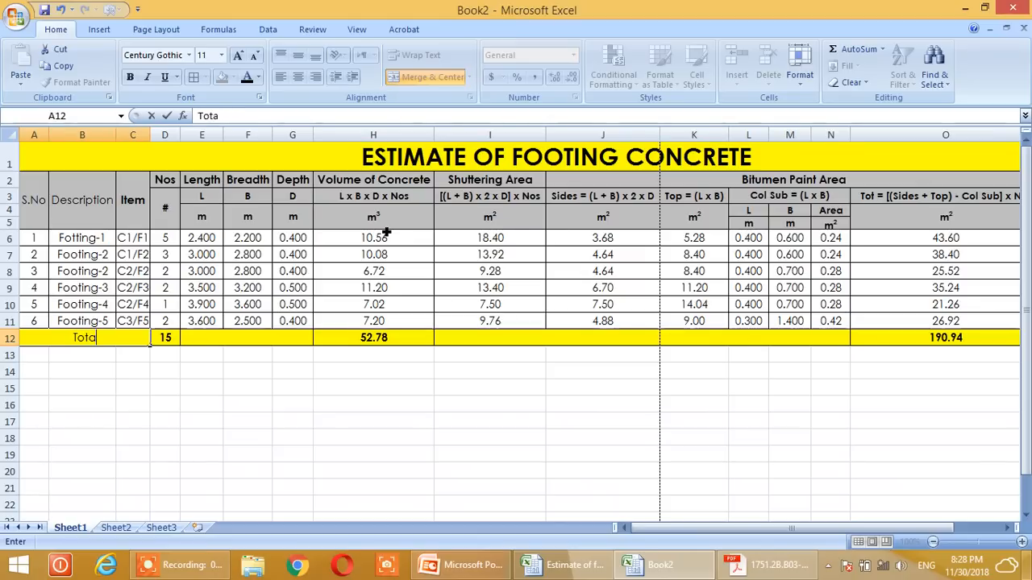
key("Return")
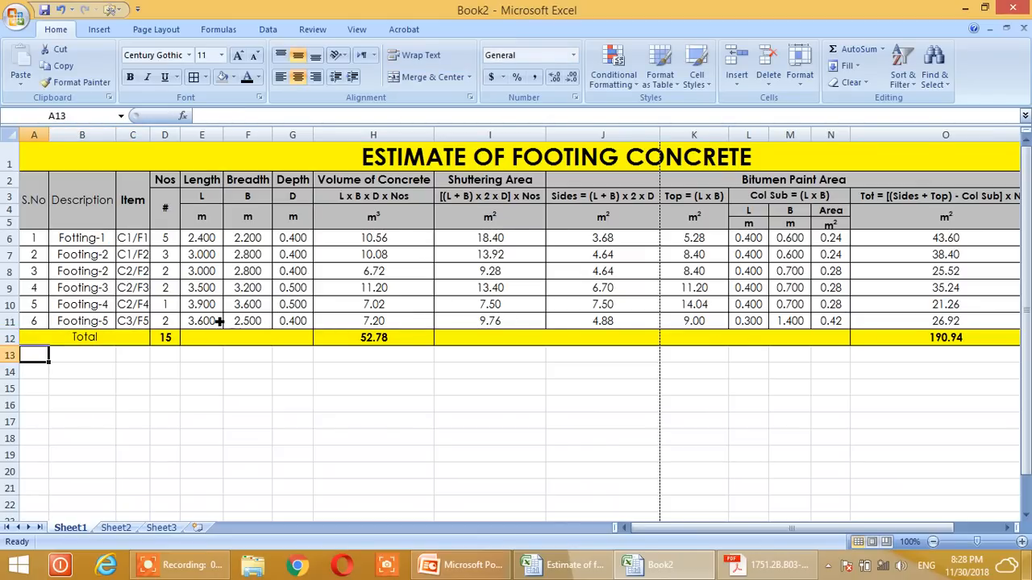
left_click(146, 340)
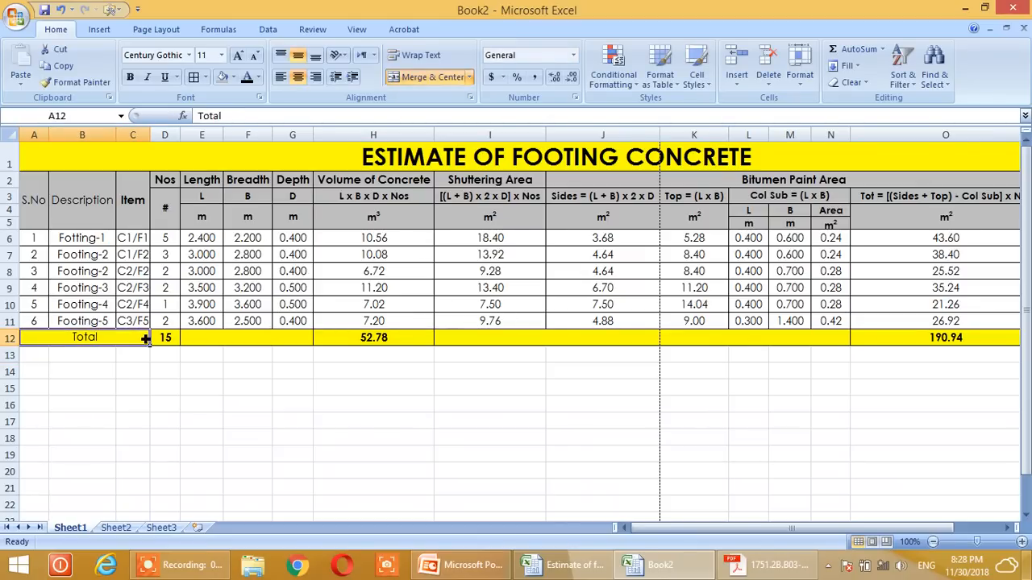
left_click(187, 376)
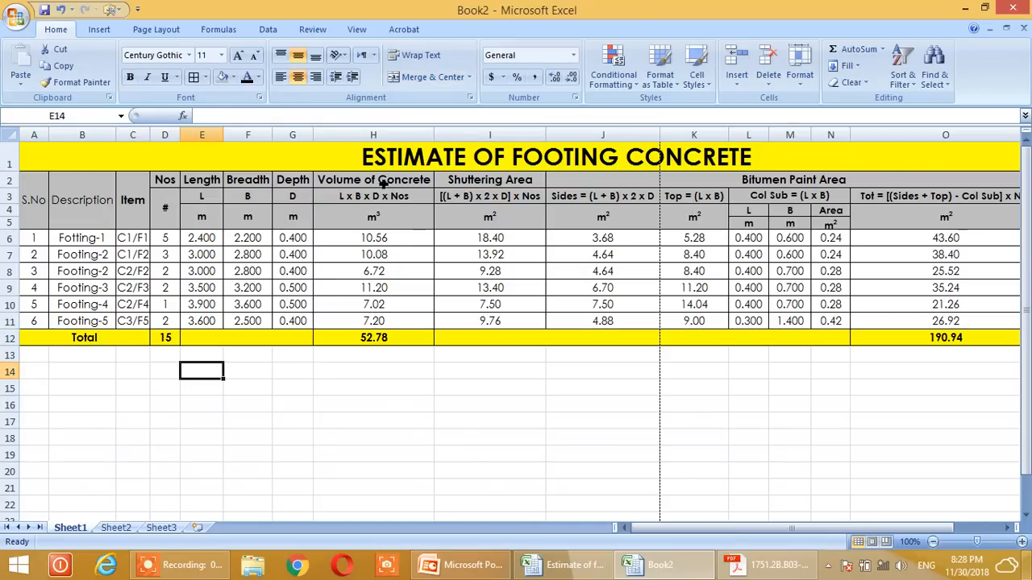
Step: Unmerge the total row's cells I12 to N12
left_click(501, 343)
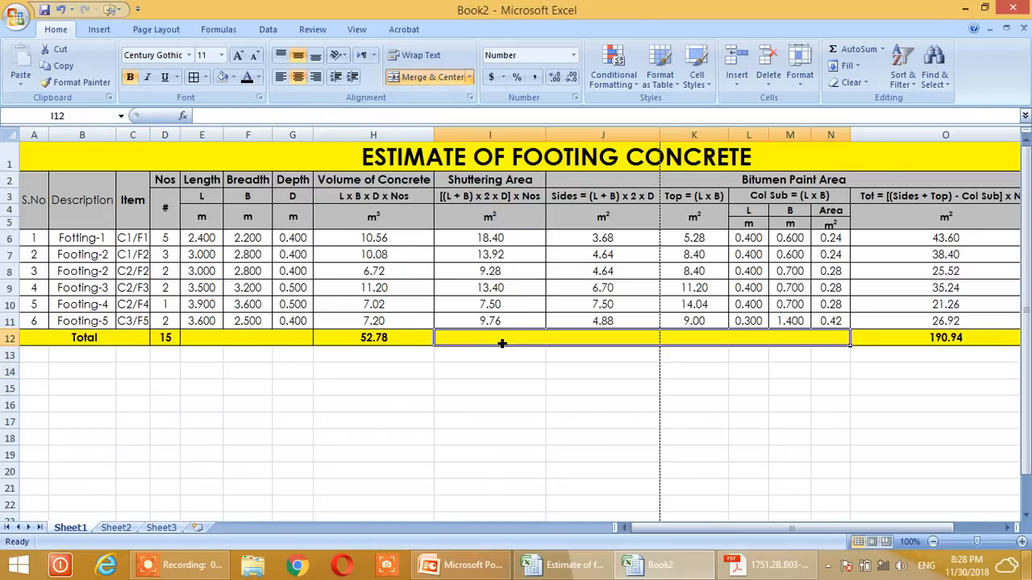
left_click(443, 78)
left_click(609, 421)
Step: Sum the Shuttering Area values I6:I11 in cell I12 and centre the total
left_click(513, 338)
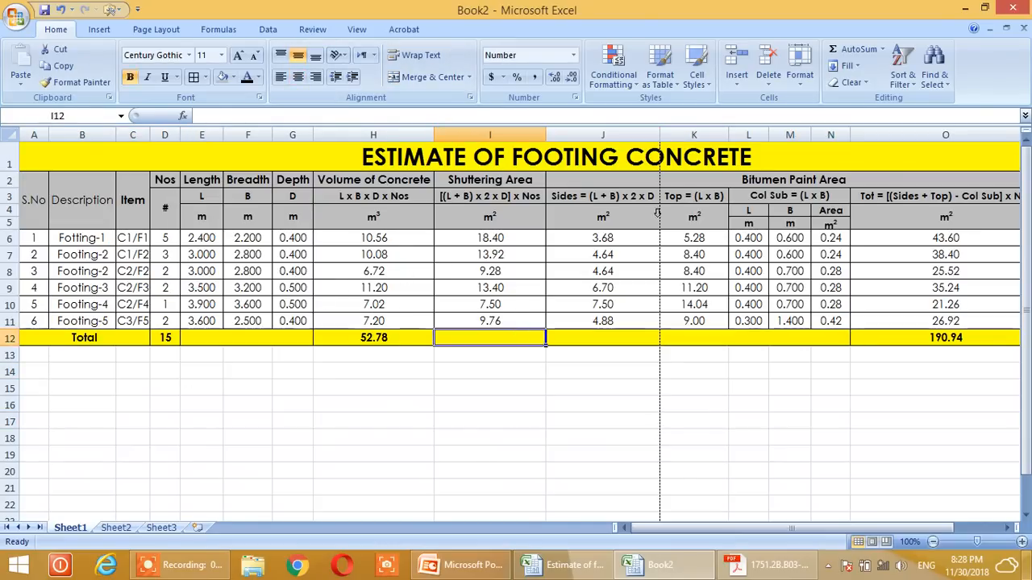
left_click(842, 51)
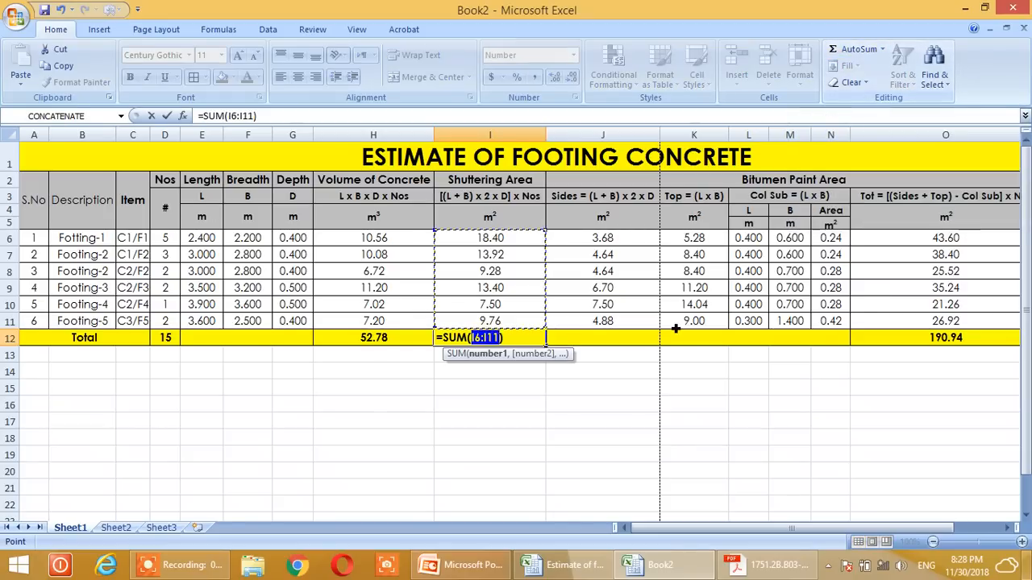
key("Return")
left_click(528, 340)
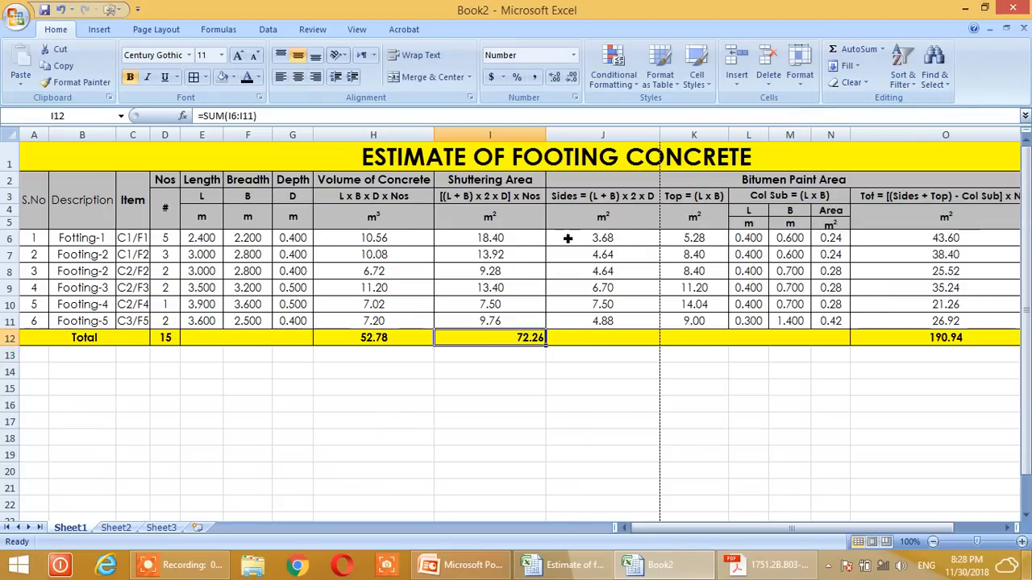
left_click(297, 76)
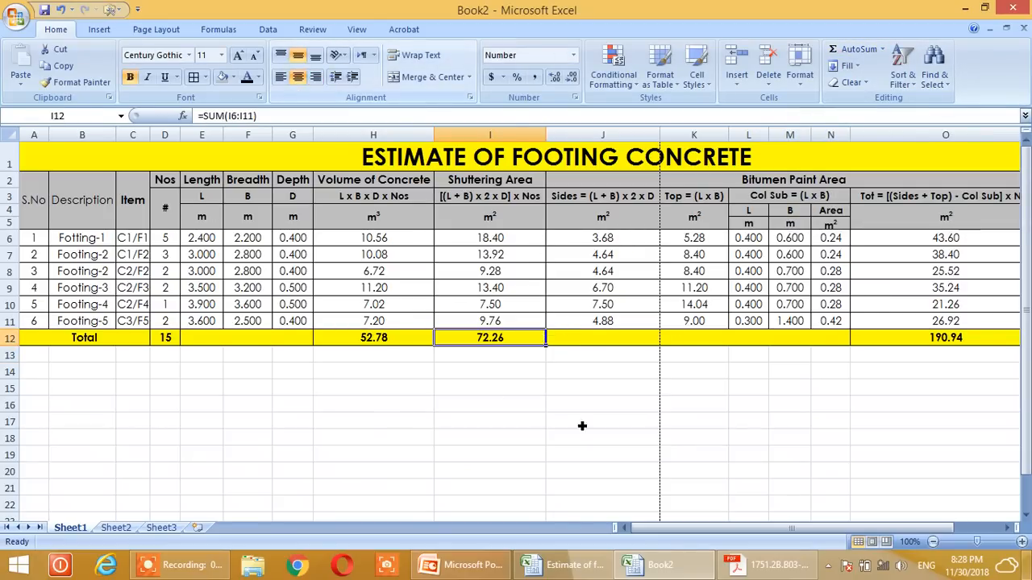
Step: Merge cells J12 to N12 in the total row and apply borders to the shuttering total in I12
left_click(584, 437)
left_click_drag(577, 335, 830, 345)
left_click(426, 79)
left_click(571, 454)
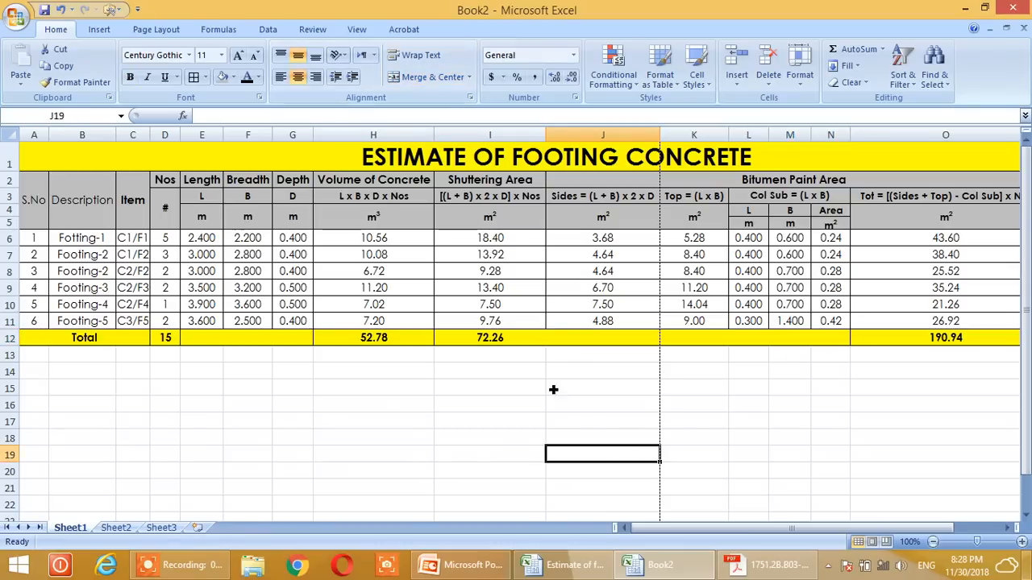
left_click(539, 342)
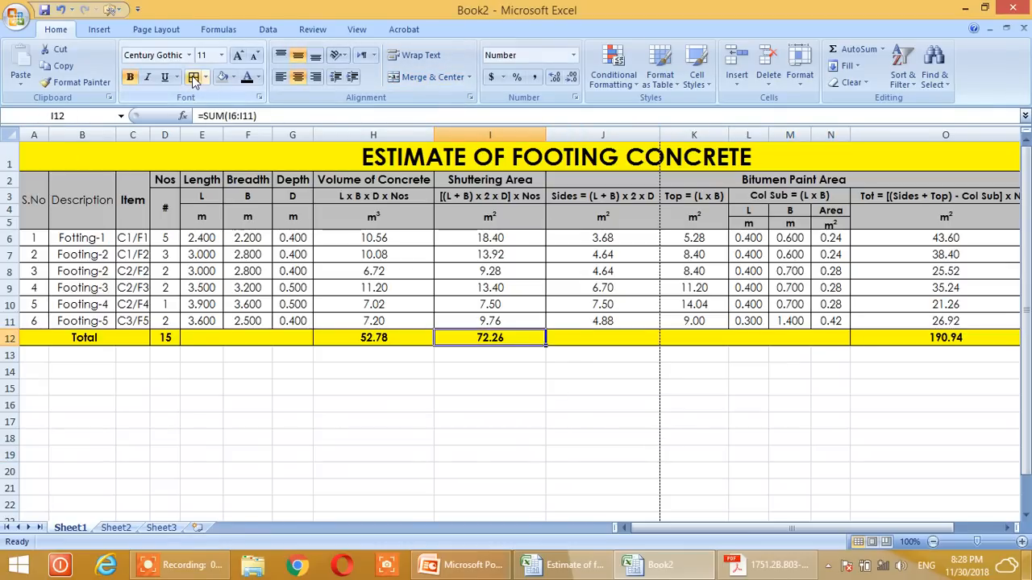
left_click(335, 436)
left_click(484, 389)
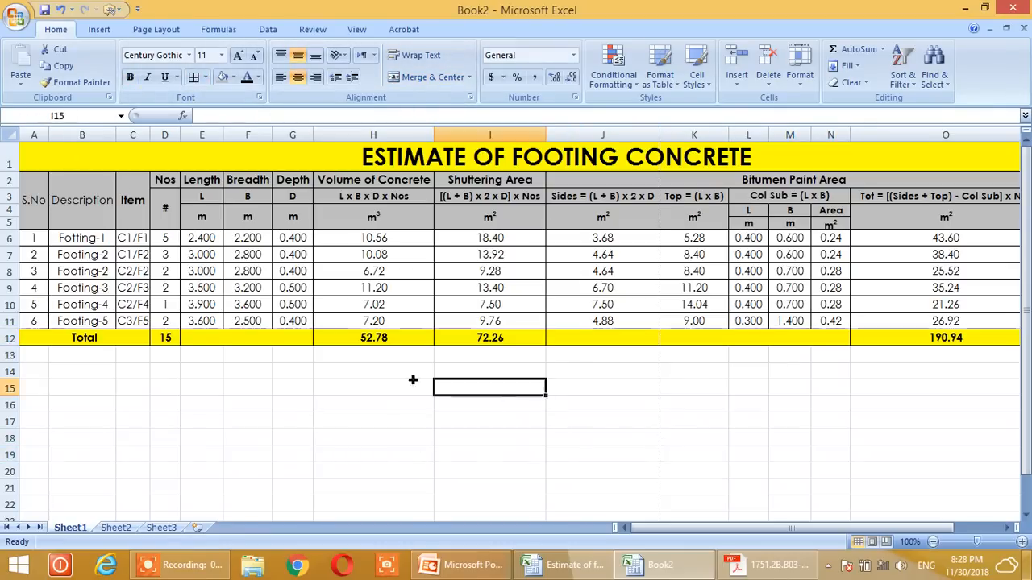
left_click(399, 341)
left_click(497, 342)
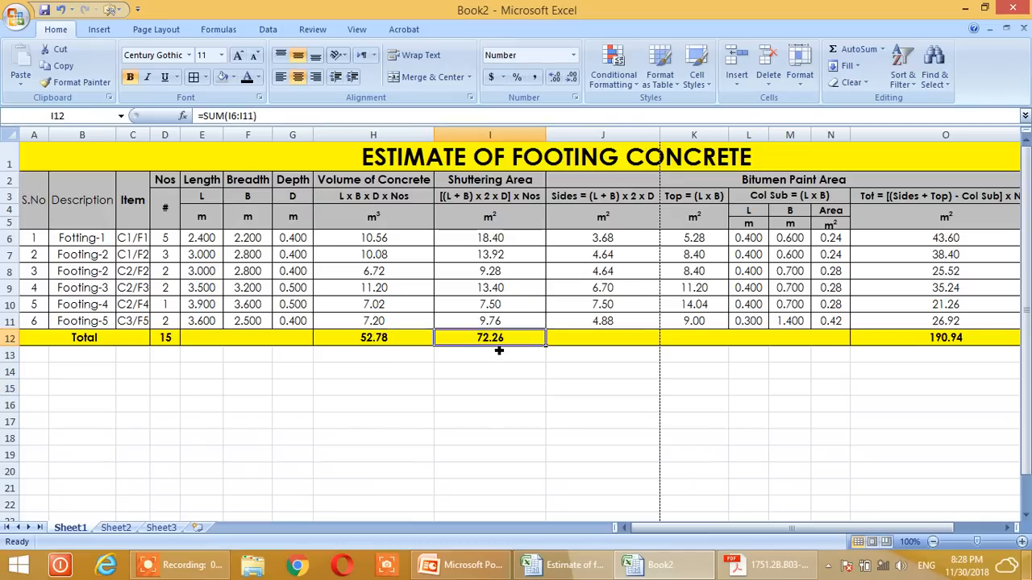
left_click(972, 344)
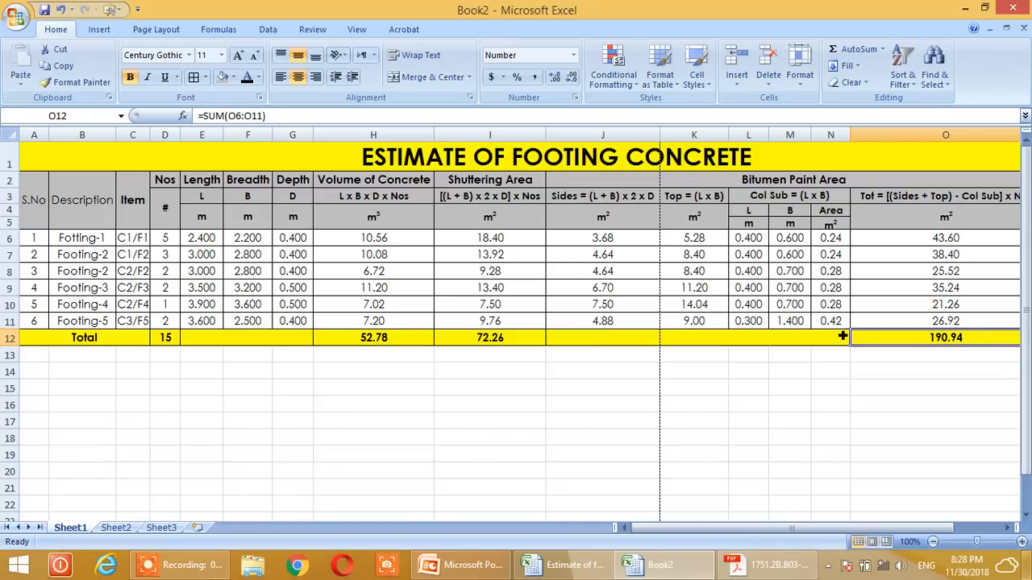
Step: Create a copy of Sheet1 in Book2, placed before Sheet1, and return to the original Sheet1
right_click(71, 529)
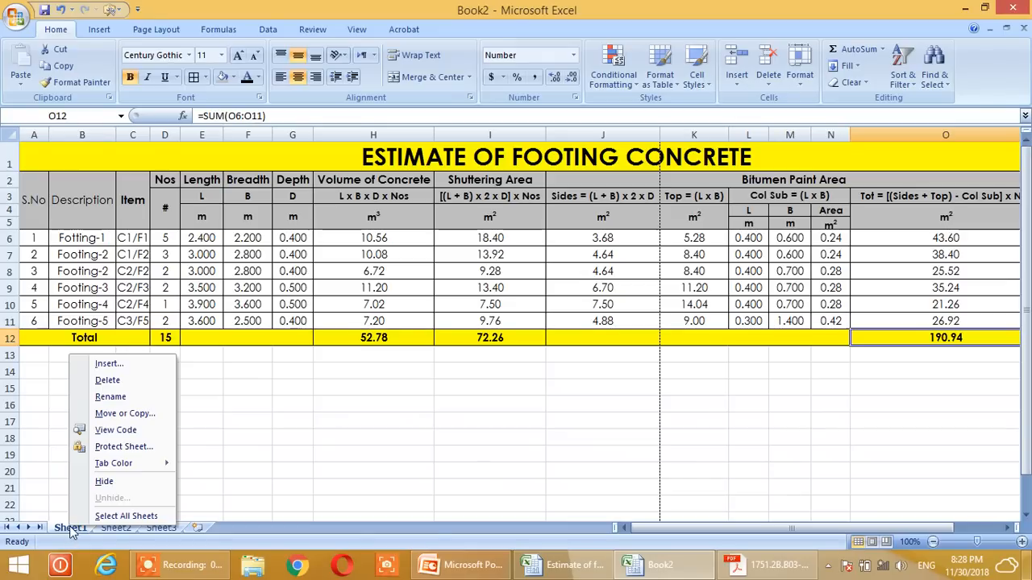
left_click(122, 414)
left_click(34, 473)
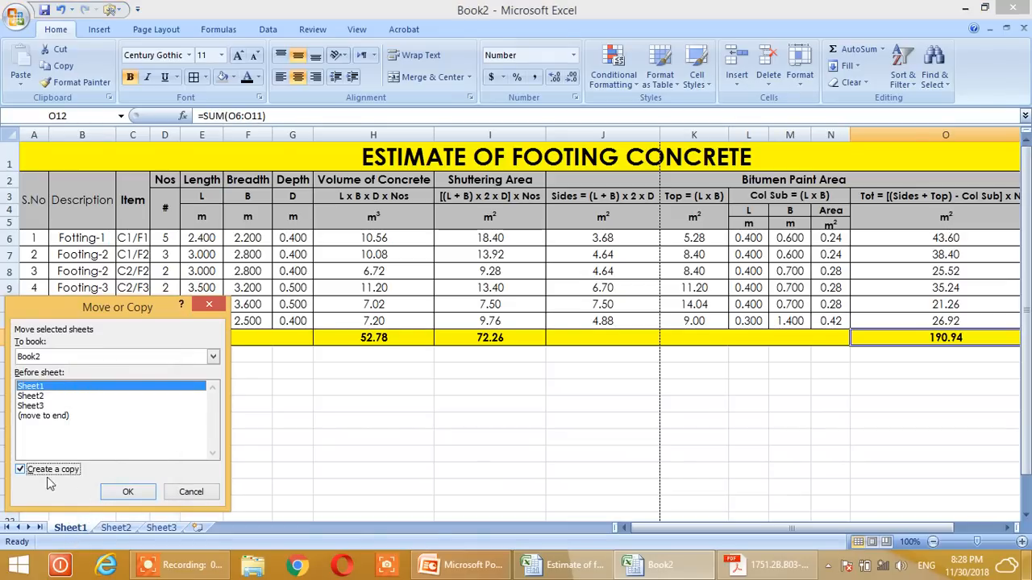
left_click(127, 491)
left_click(129, 529)
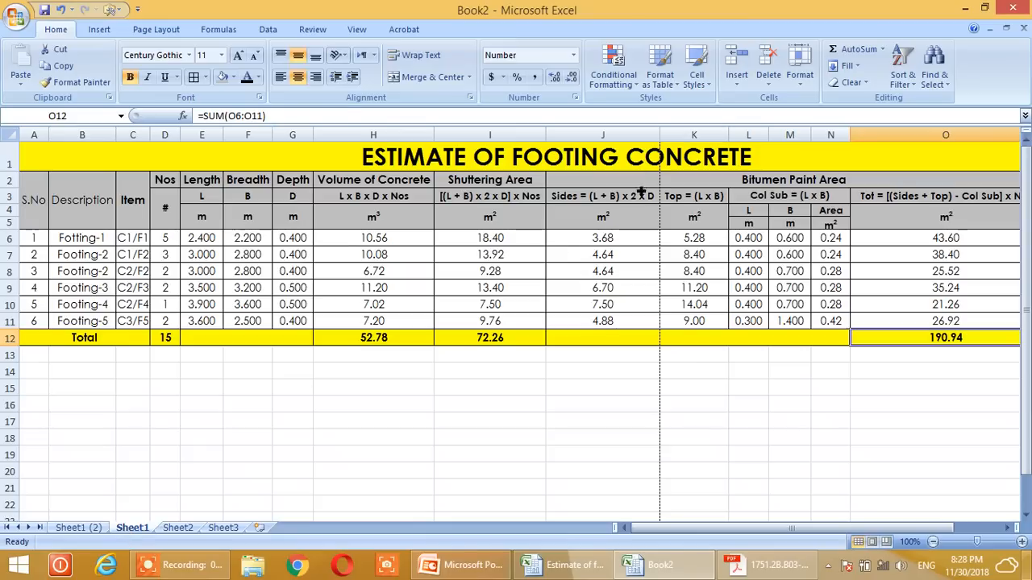
Step: Change the title on Sheet1 to ESTIMATE OF FOOTING LEAN CONCRETE
left_click(600, 159)
double_click(600, 159)
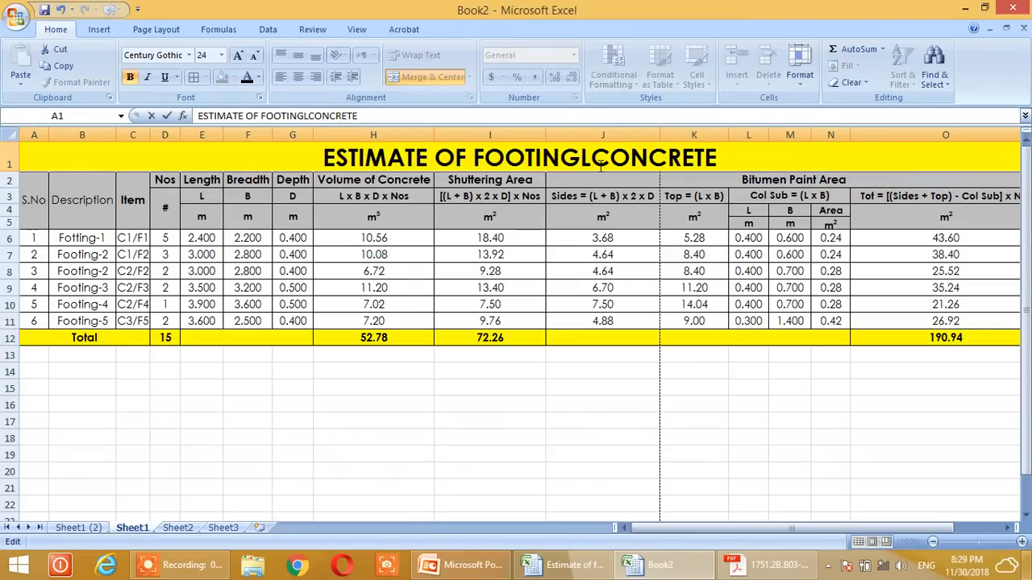
type("Lea")
key("BackSpace")
key("BackSpace")
type("EAN")
key("Return")
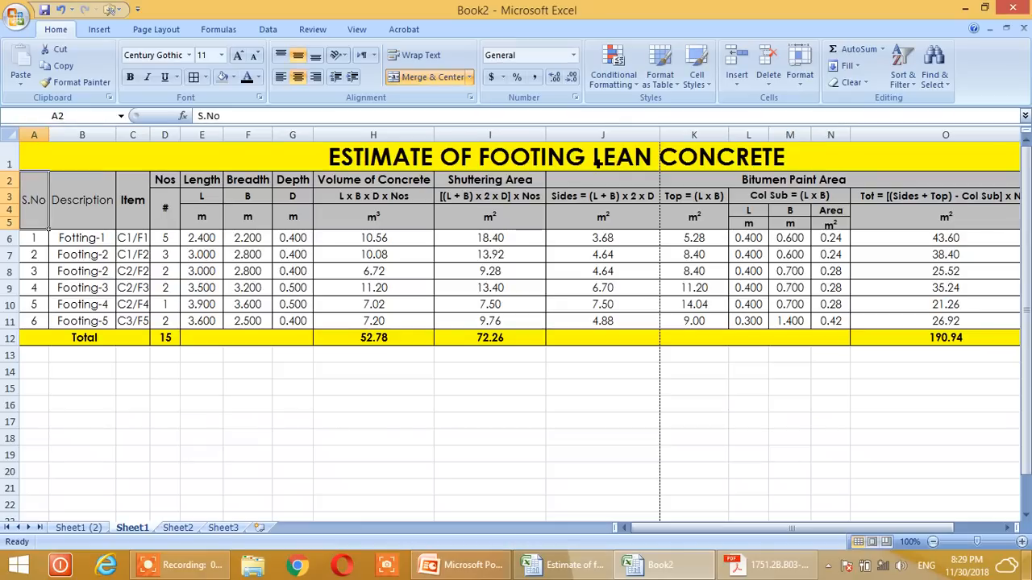
left_click(444, 390)
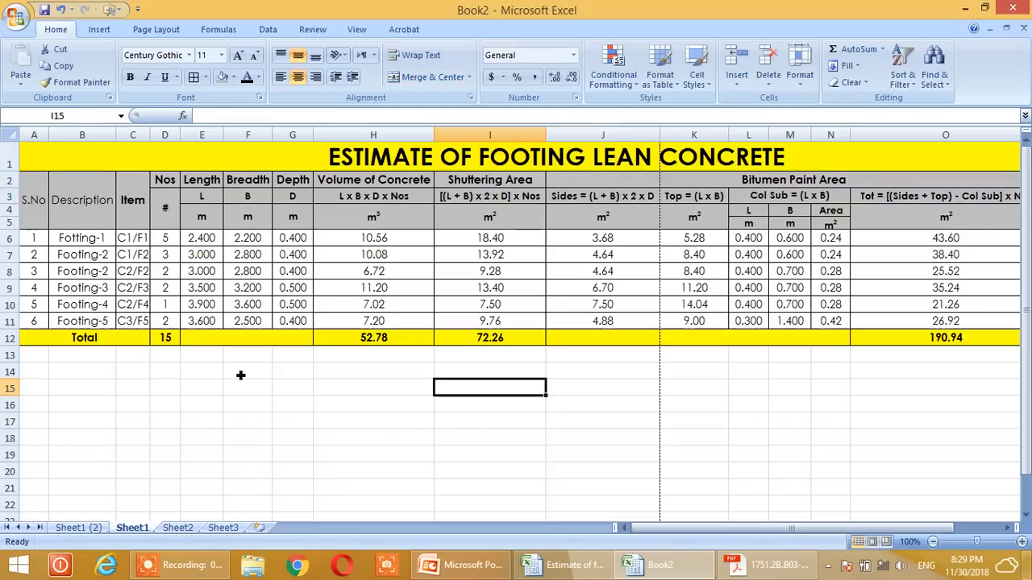
left_click(291, 405)
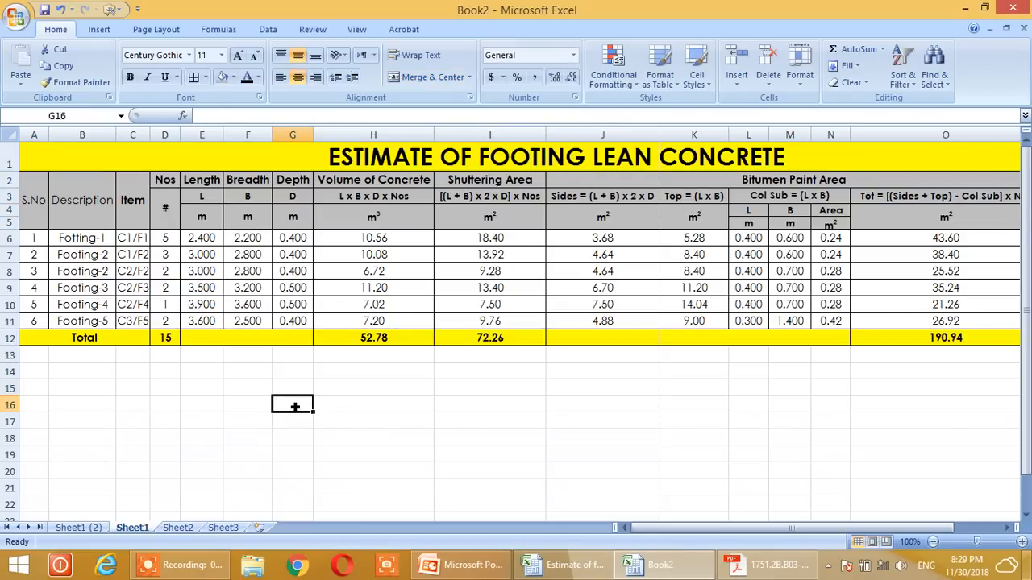
left_click(201, 354)
left_click(132, 254)
left_click(248, 238)
left_click(281, 243)
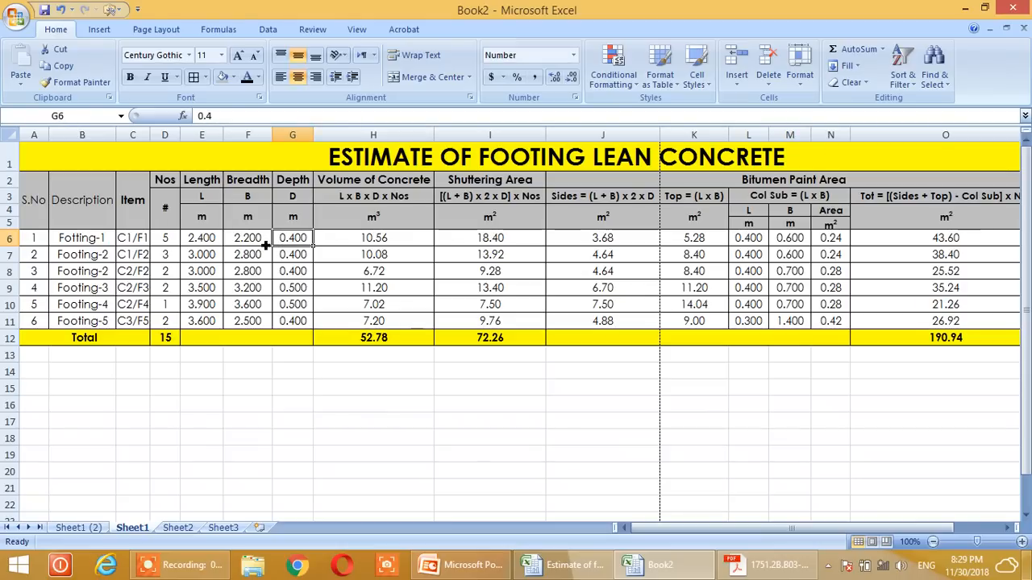
left_click(213, 243)
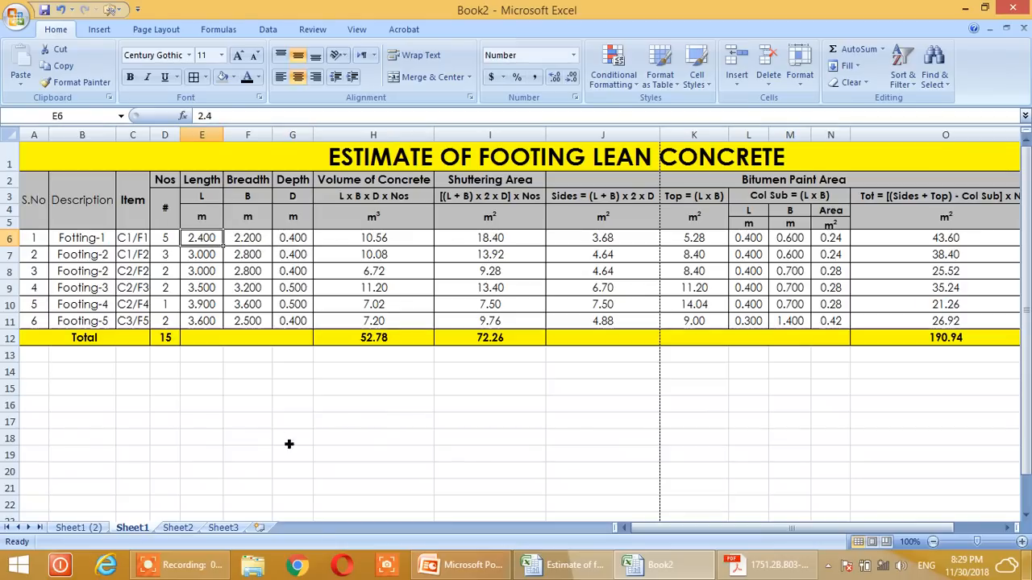
Step: Switch to the structural drawing in Adobe Acrobat and examine the typical footing section for the lean concrete's thickness and projections
left_click(464, 565)
left_click(559, 564)
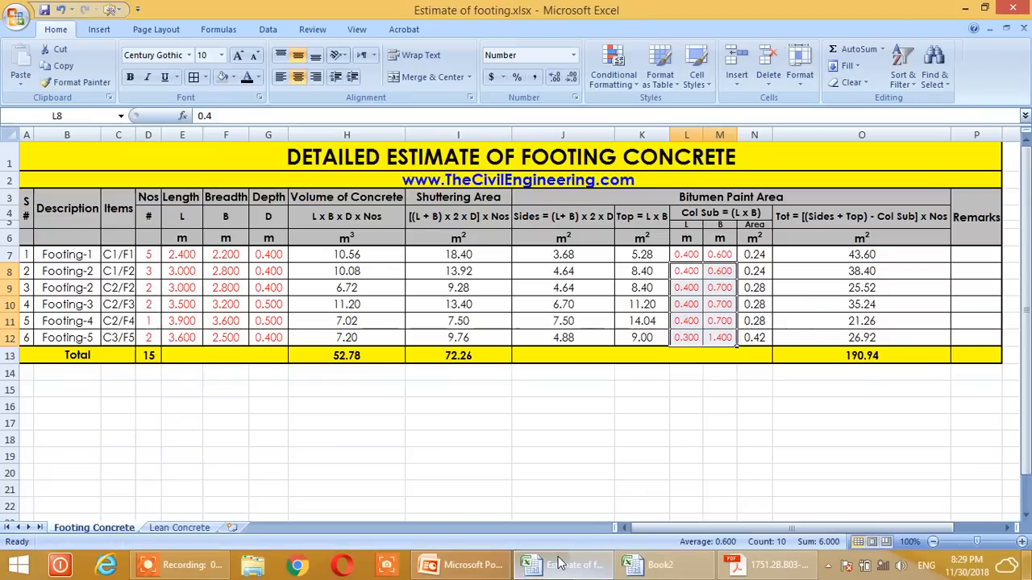
left_click(770, 564)
scroll(1029, 299, "up", 3)
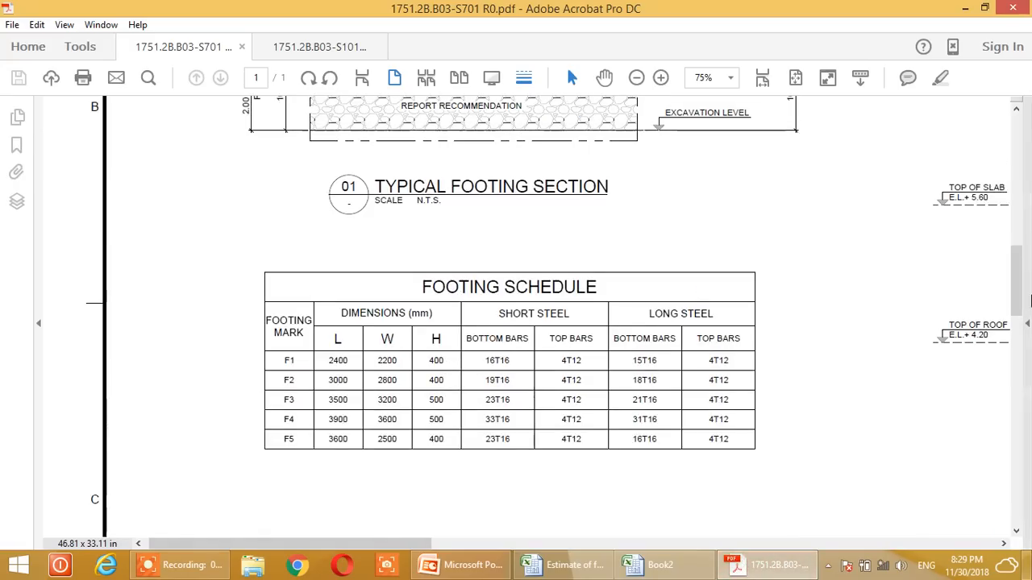
scroll(602, 304, "up", 5)
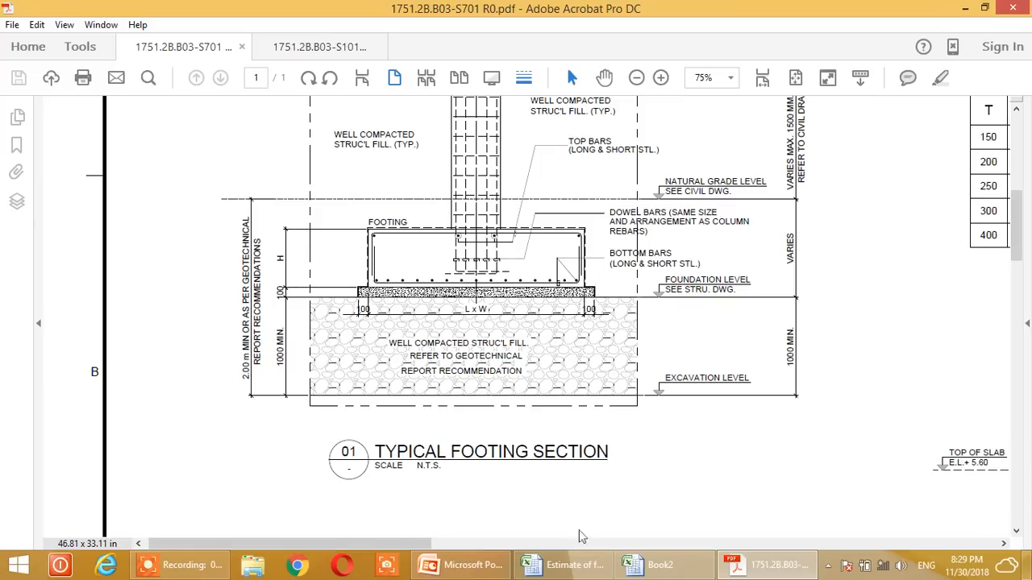
Step: Switch back to Book2 in Excel and set the depth of all six footing rows, G6 to G11, to 0.100 m
left_click(649, 564)
left_click(294, 242)
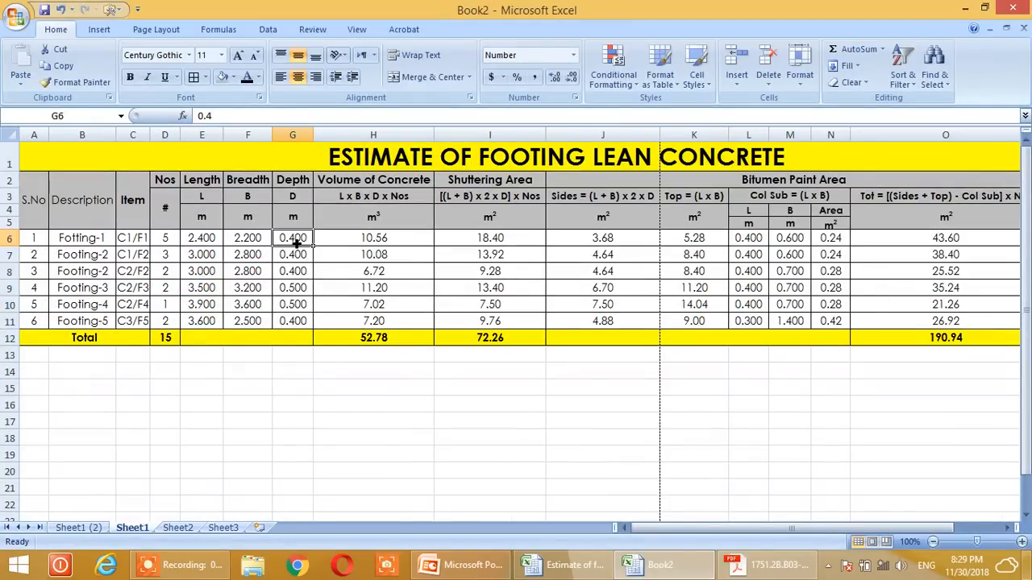
type("0.100")
key("Return")
type("0.100")
key("Return")
type("0.100")
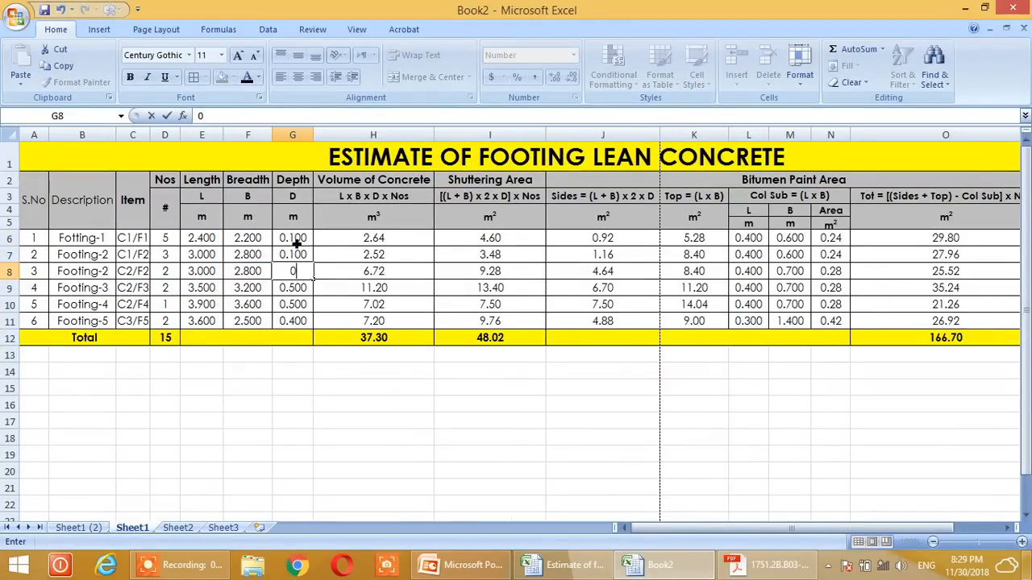
key("Return")
type("0.100")
key("Return")
type("0.")
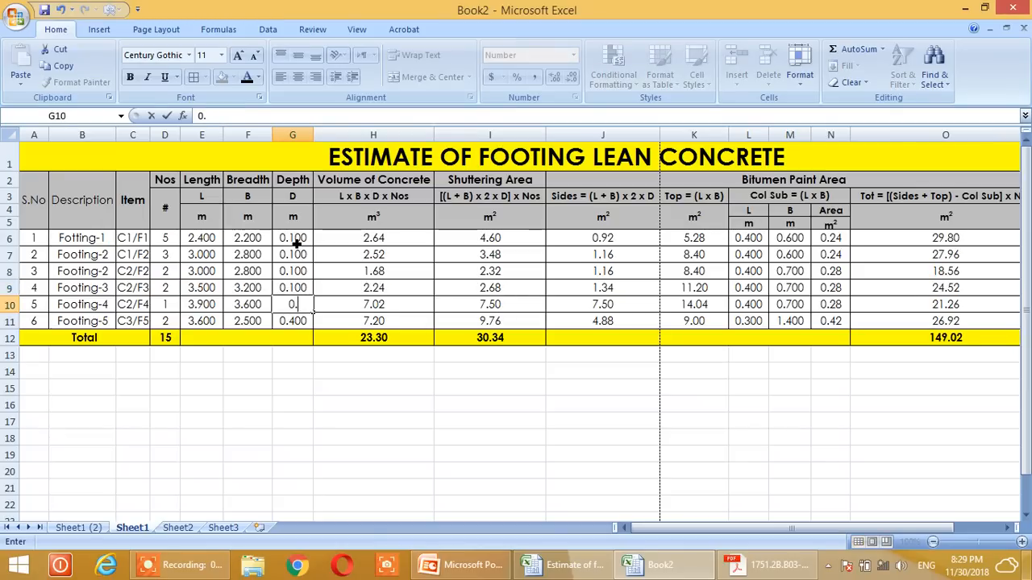
type("100")
key("Return")
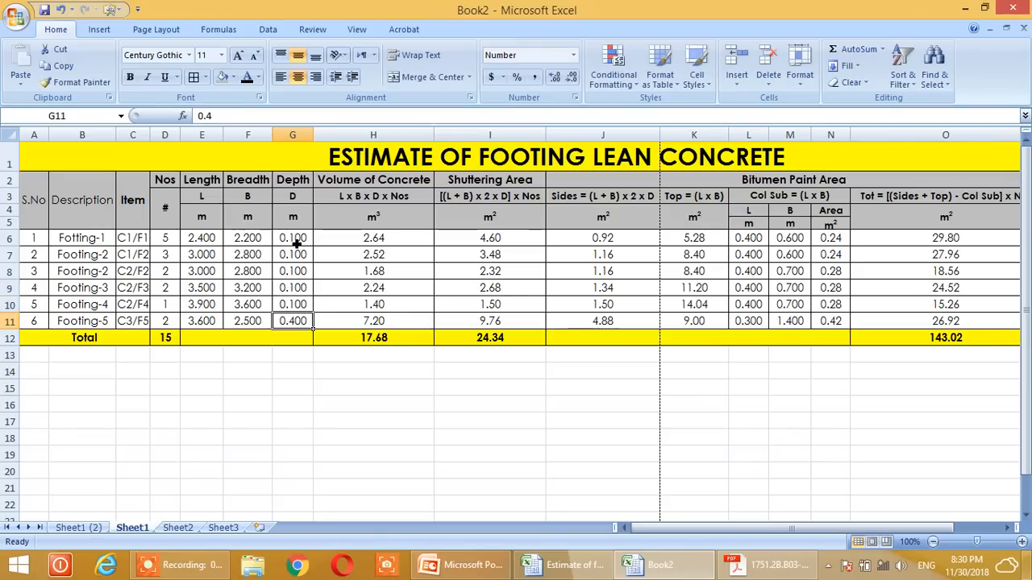
type("0.100")
key("Return")
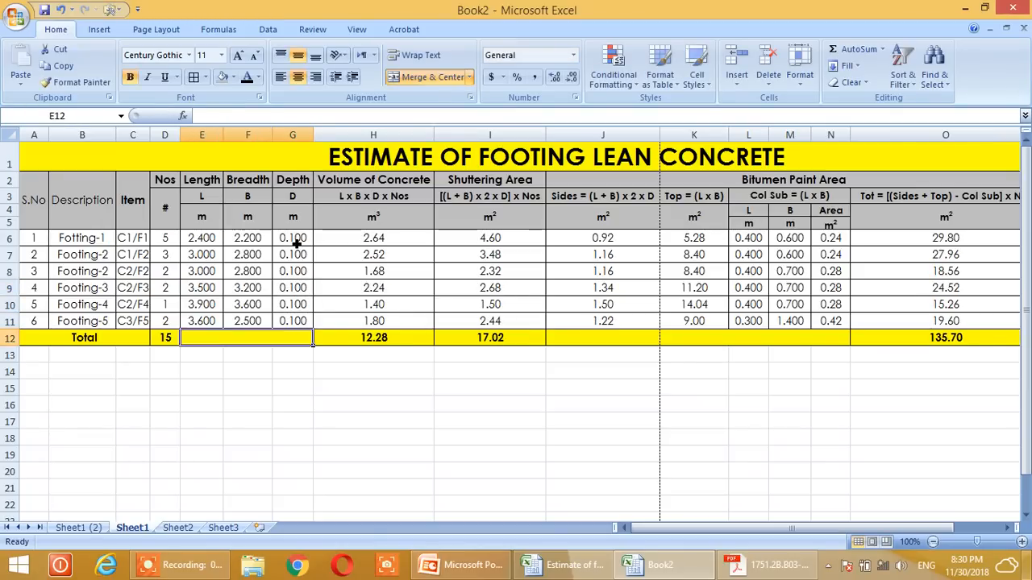
Step: Set the lean concrete length of the first footing row (C1/F1), cell E6, to 2.600 m
left_click(202, 239)
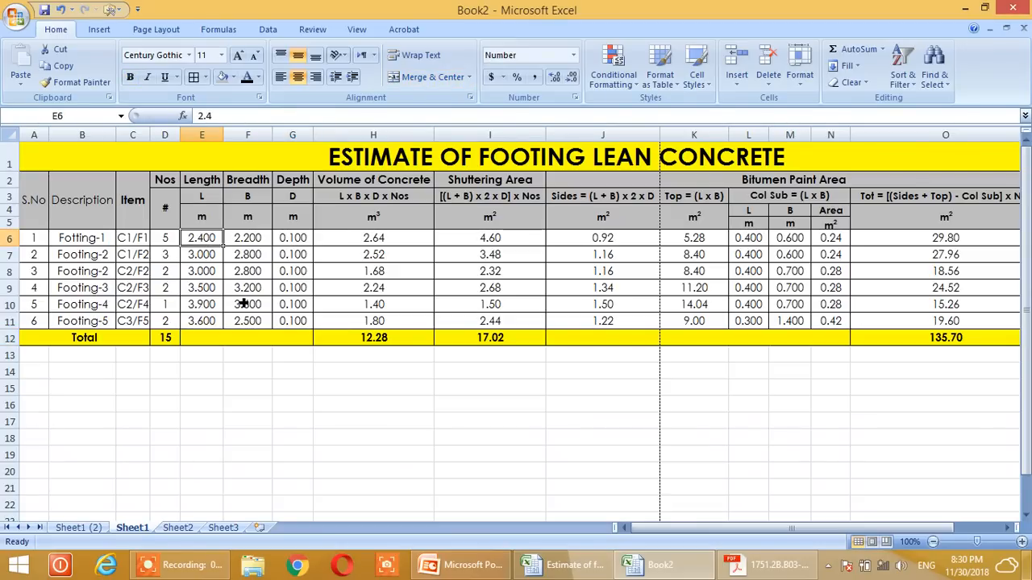
type("2.600")
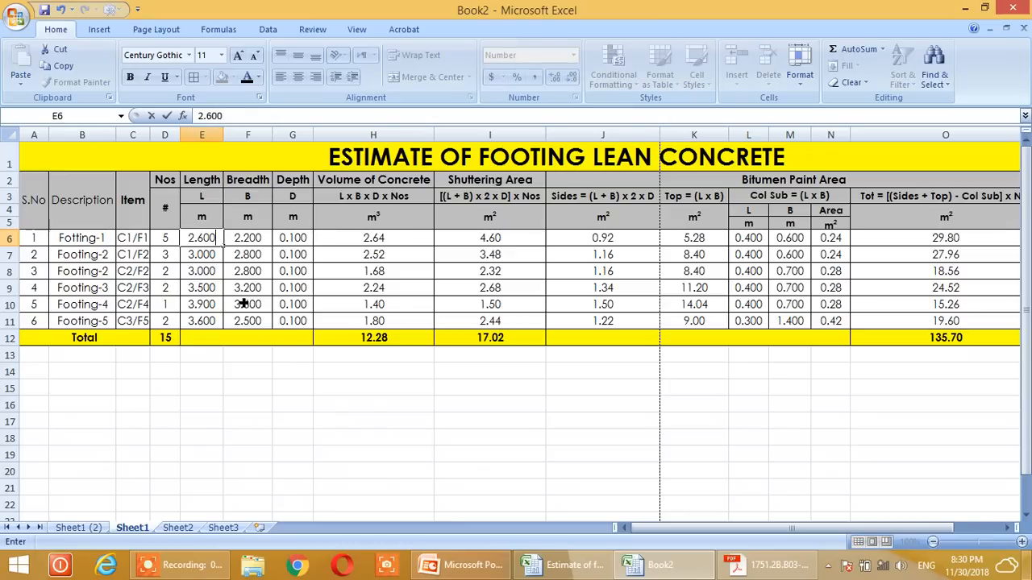
key("Return")
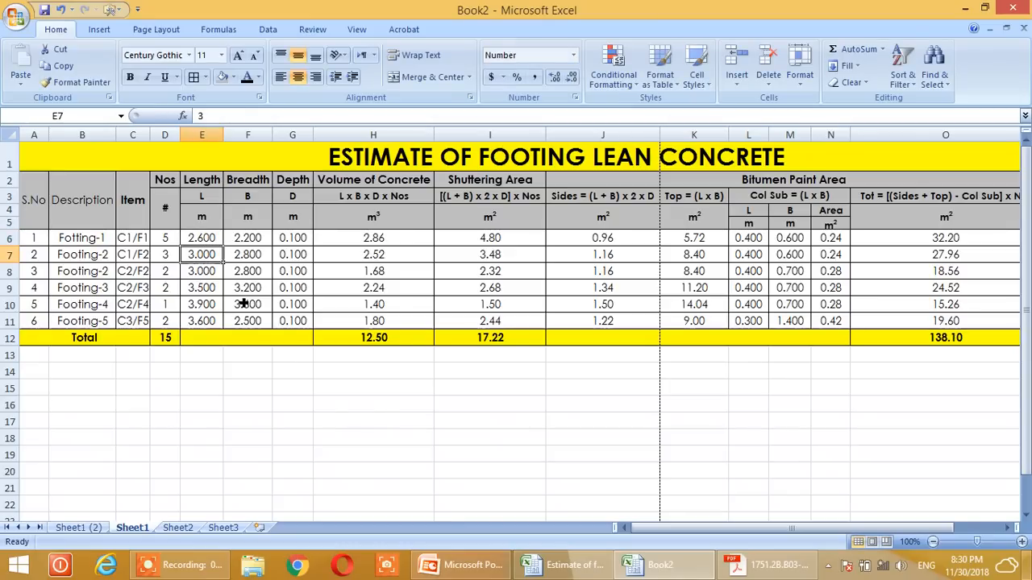
Step: Set the length of both Footing-2 rows, cells E7 and E8, to 3.200 m
type("3.200")
key("Return")
type("3")
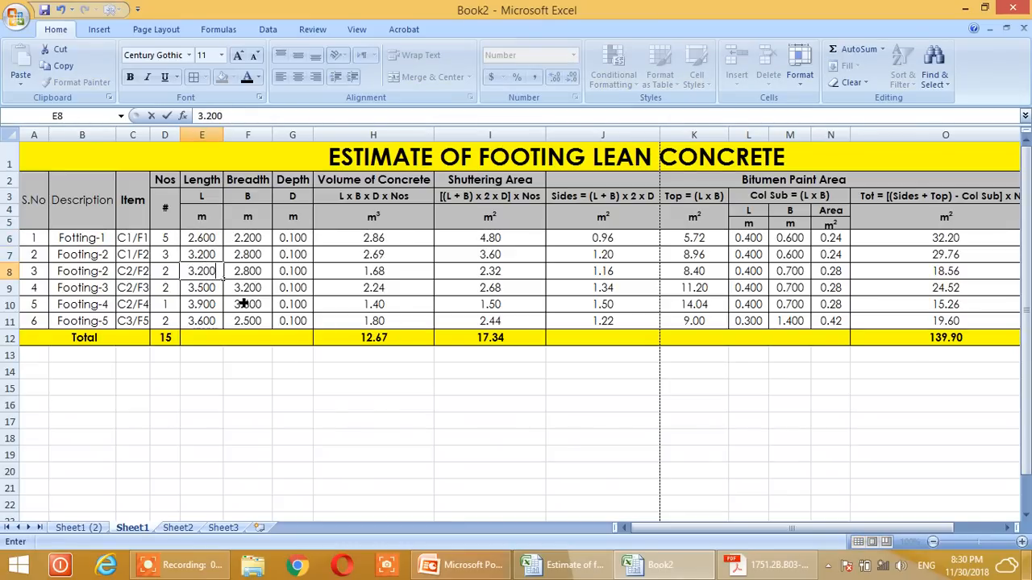
type(".200")
key("Return")
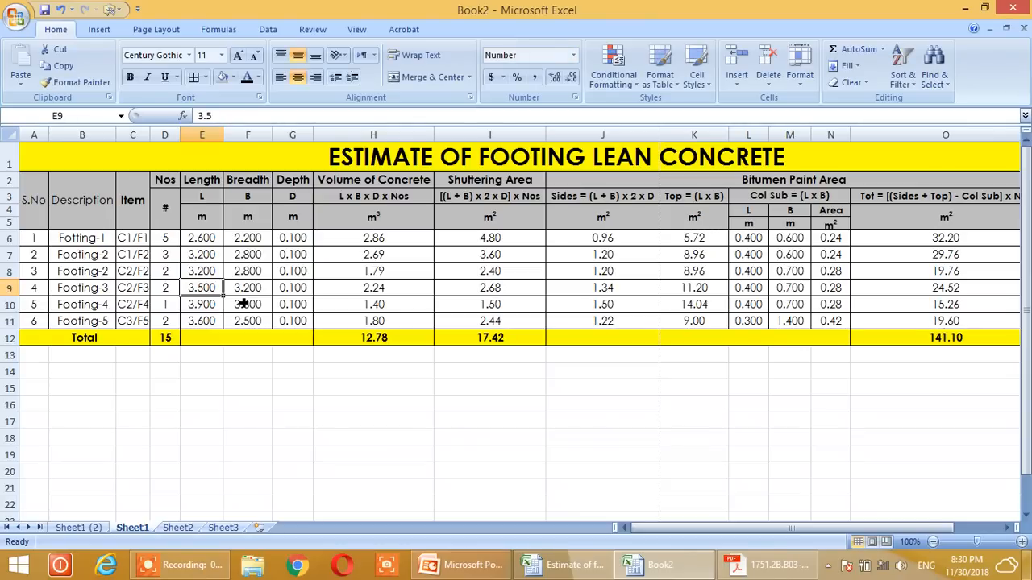
Step: Set the lengths of Footing-3, Footing-4 and Footing-5, cells E9 to E11, to 3.700, 4.100 and 3.800 m
type("3.00")
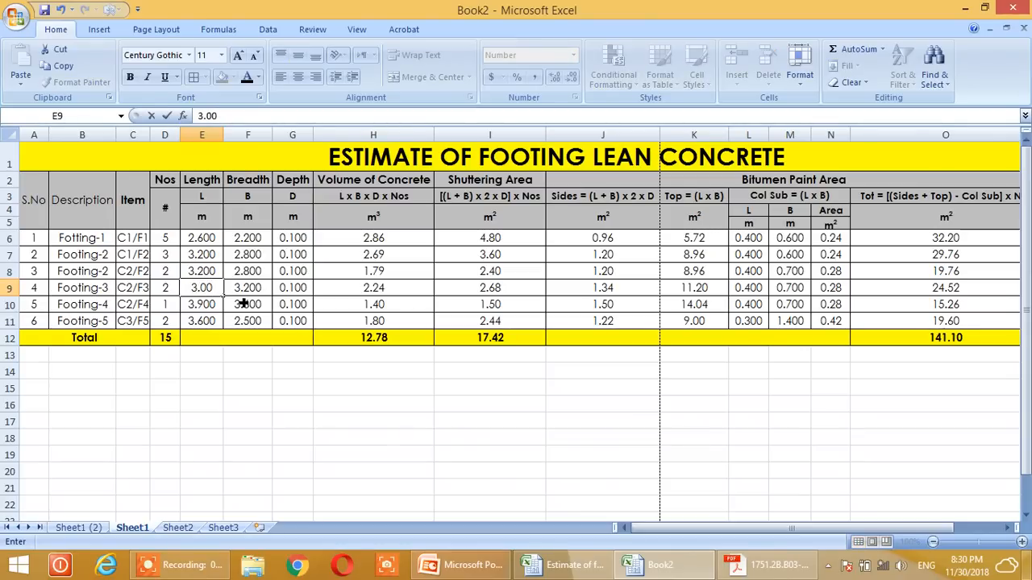
type("0")
key("Return")
type("4")
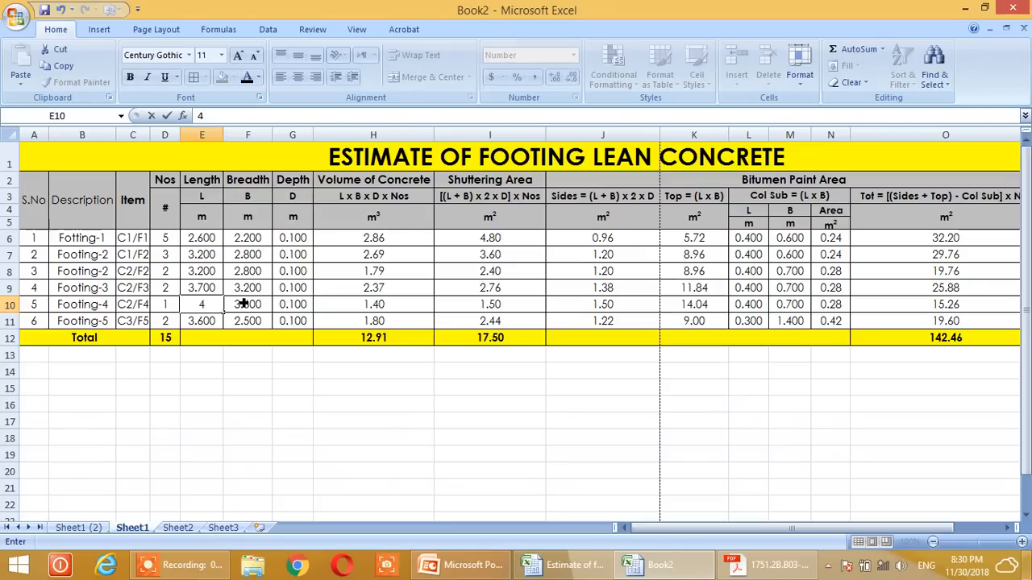
type(".100")
key("Return")
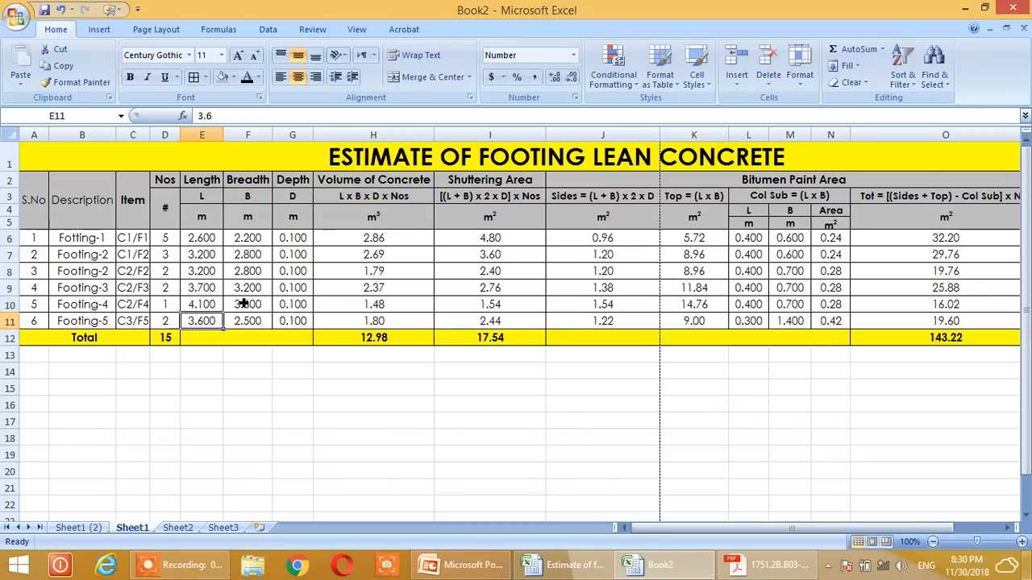
type("3.800")
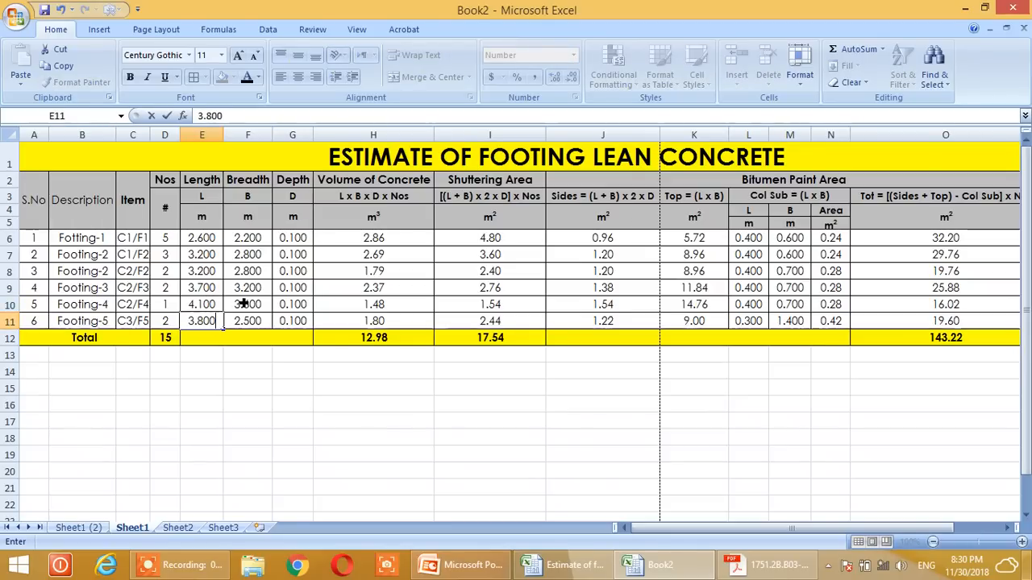
key("Return")
Step: Set the lean concrete breadth of the first footing row (C1/F1), cell F6, to 2.400 m
key("Up")
key("Up")
key("Up")
key("Up")
key("Up")
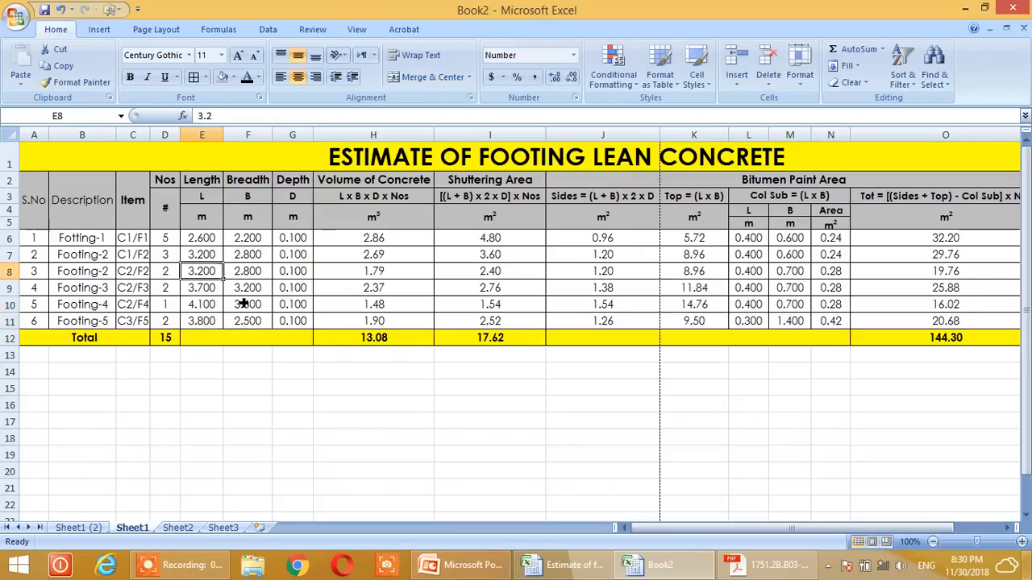
key("Right")
key("Up")
type("2.400")
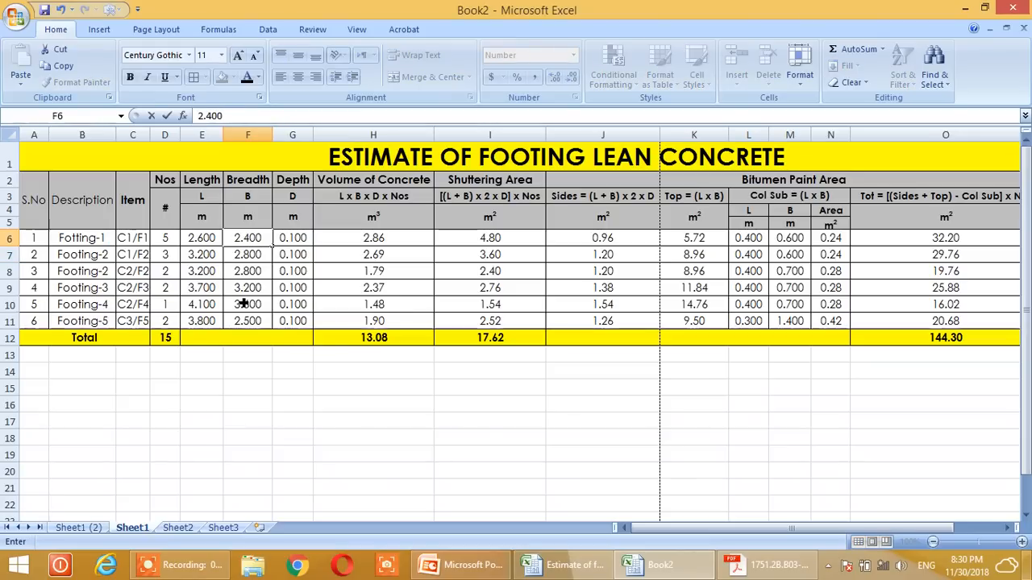
key("Return")
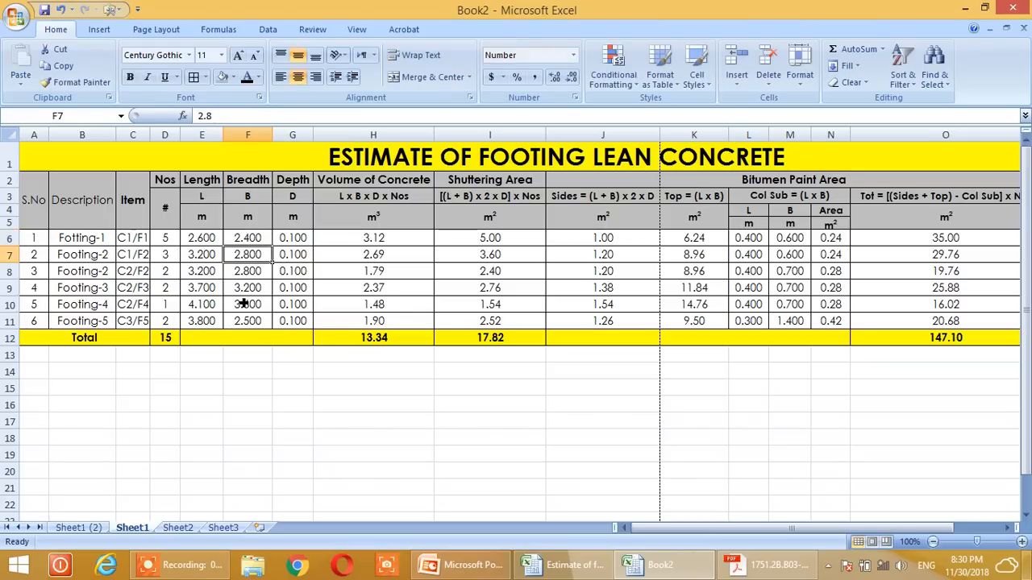
Step: Set the breadth of both Footing-2 rows, cells F7 and F8, to 3.000 m
type("3")
type("000")
key("Return")
key("Up")
type("3.0")
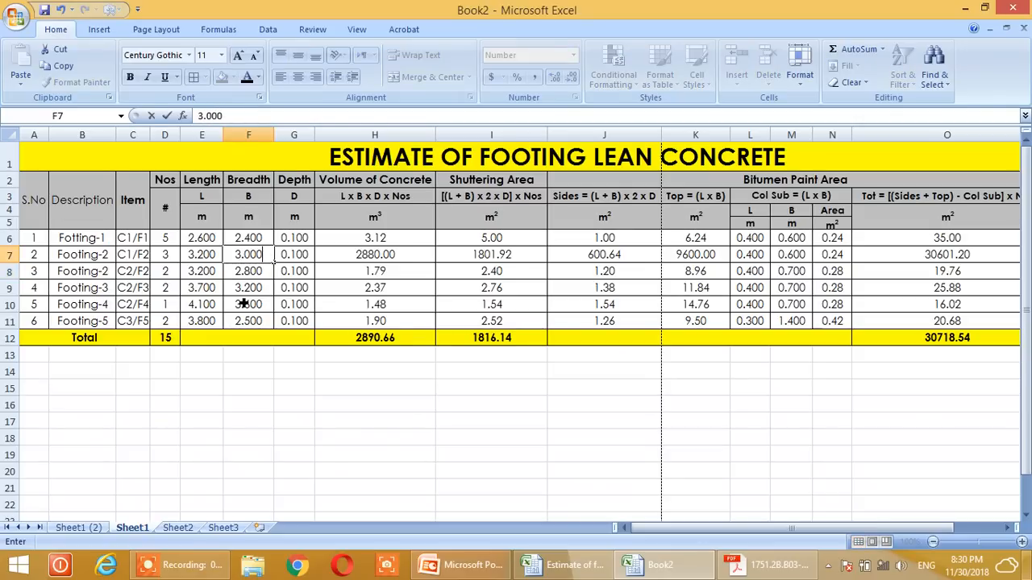
key("Return")
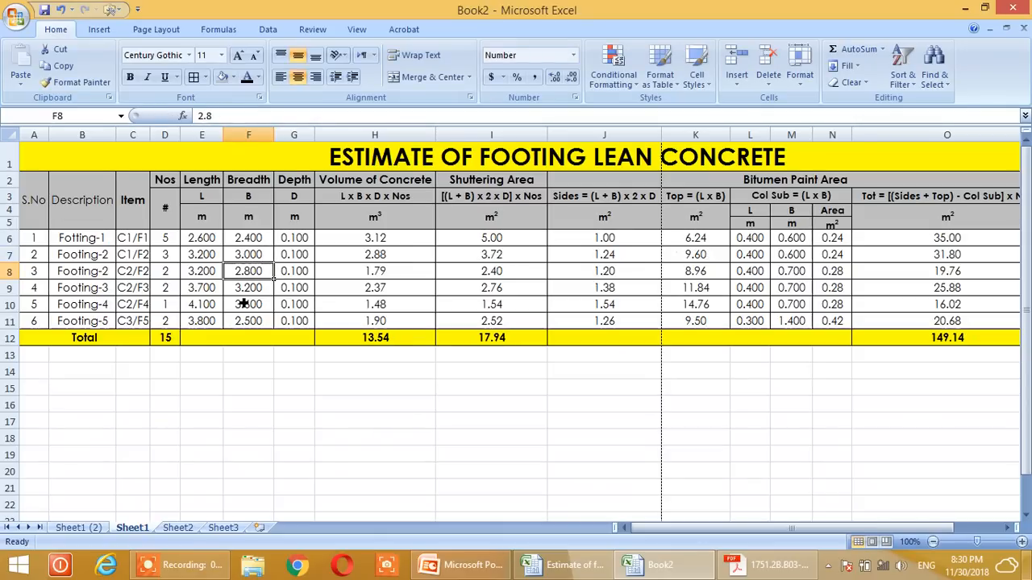
type("3.0")
key("Return")
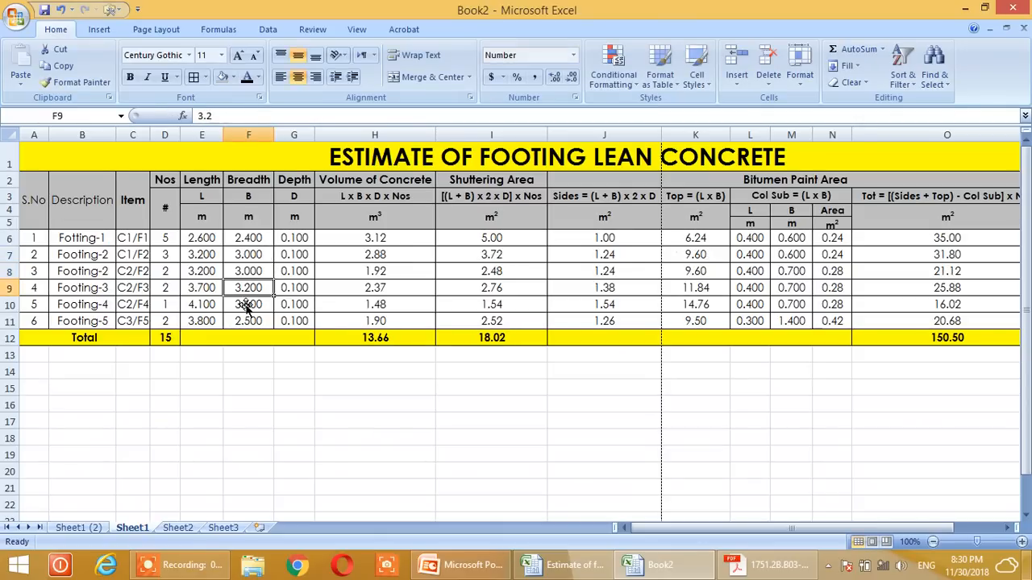
Step: Set the breadths of Footing-3, Footing-4 and Footing-5, cells F9 to F11, to 3.400, 3.800 and 2.700 m
type("3.400")
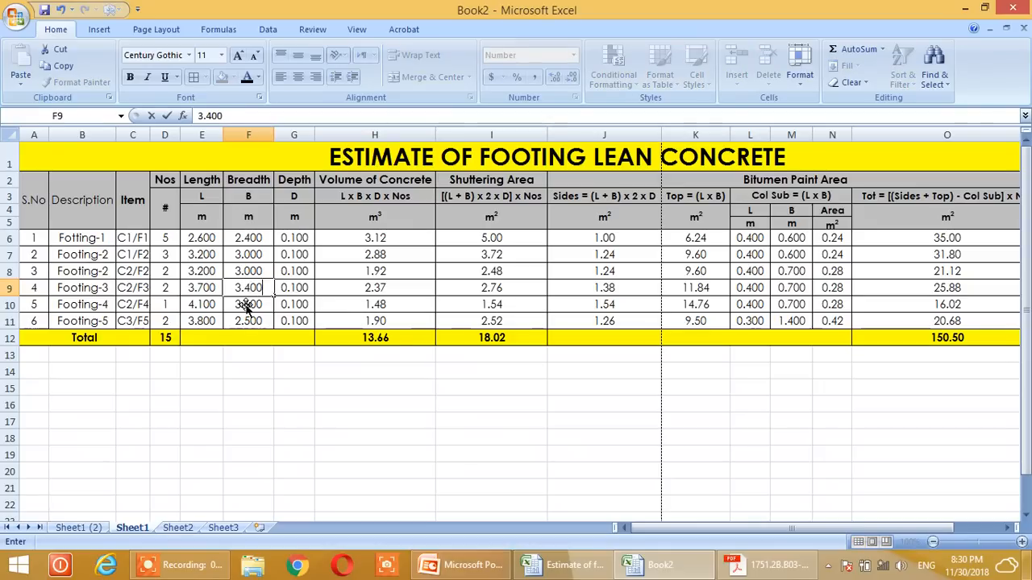
key("Return")
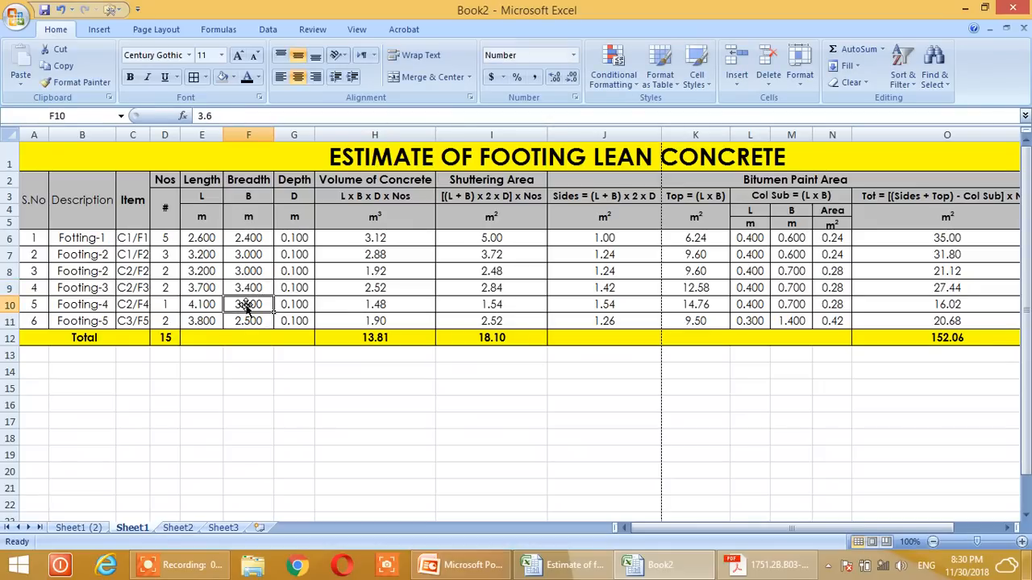
type("3.800")
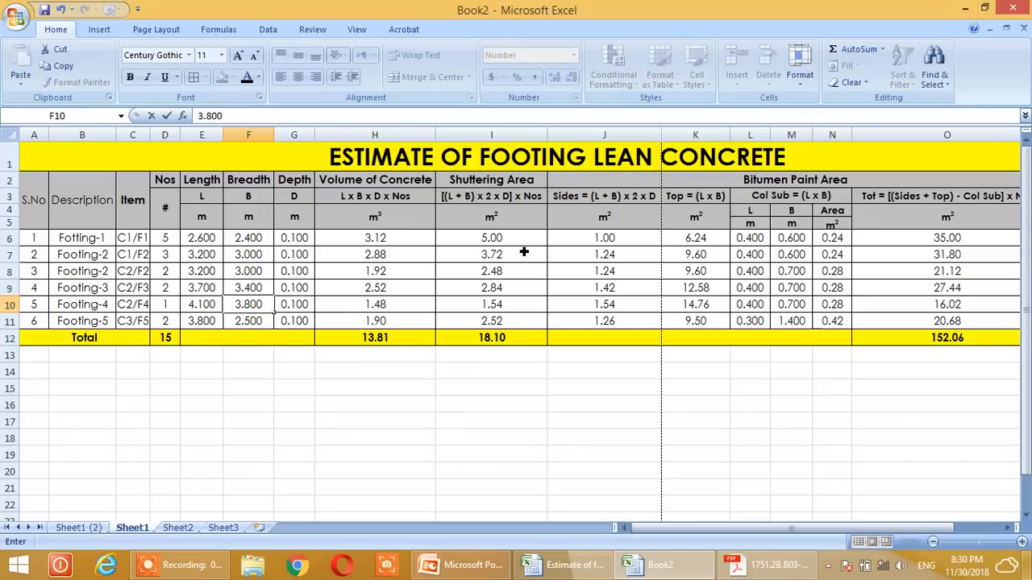
key("Return")
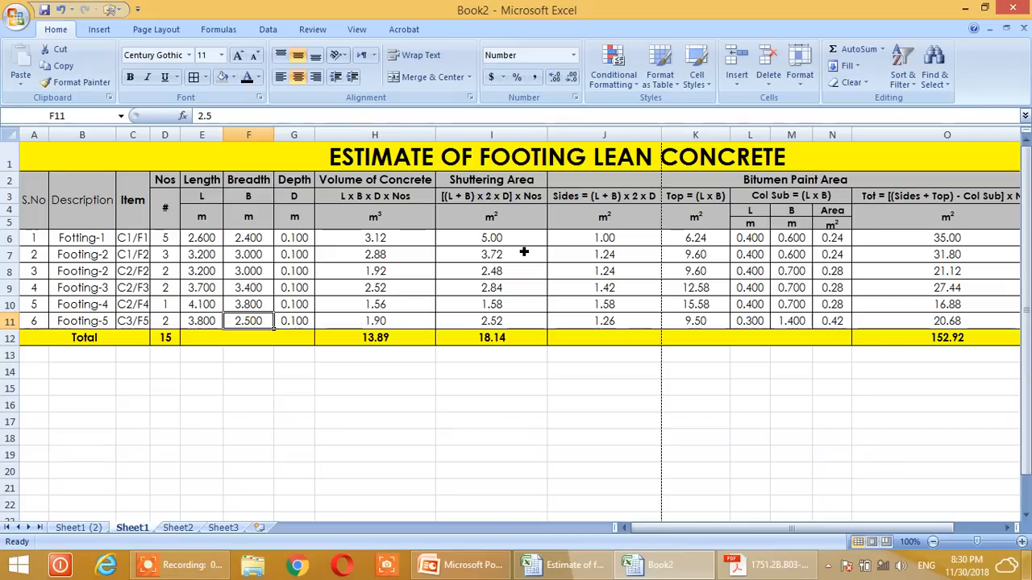
type("2.700")
key("Return")
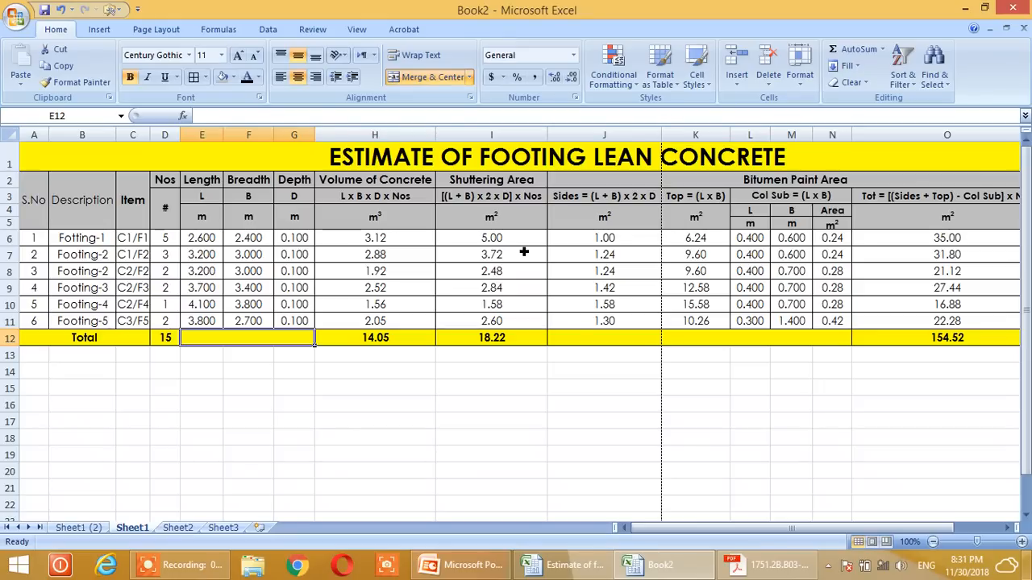
left_click(376, 324)
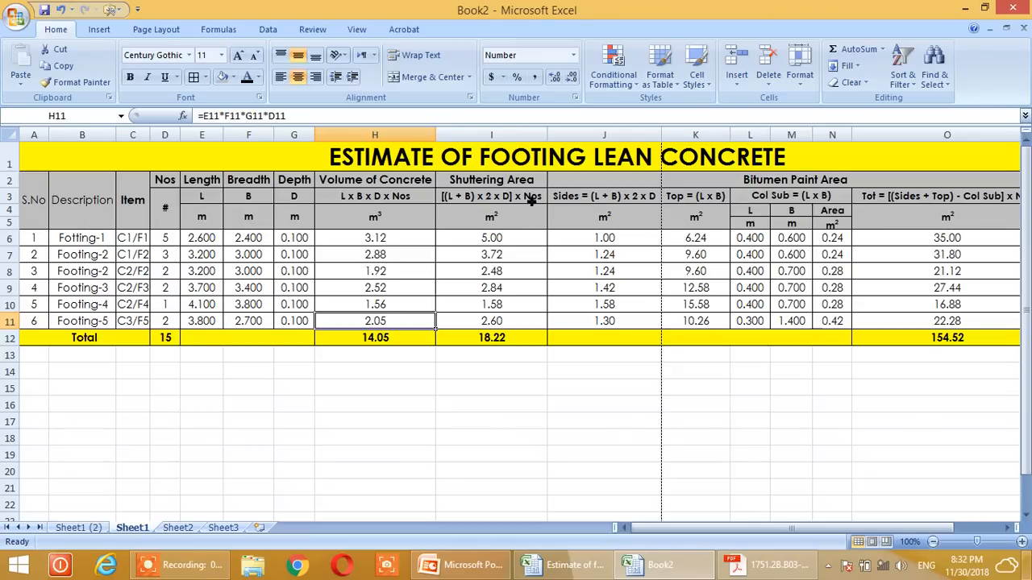
left_click(518, 342)
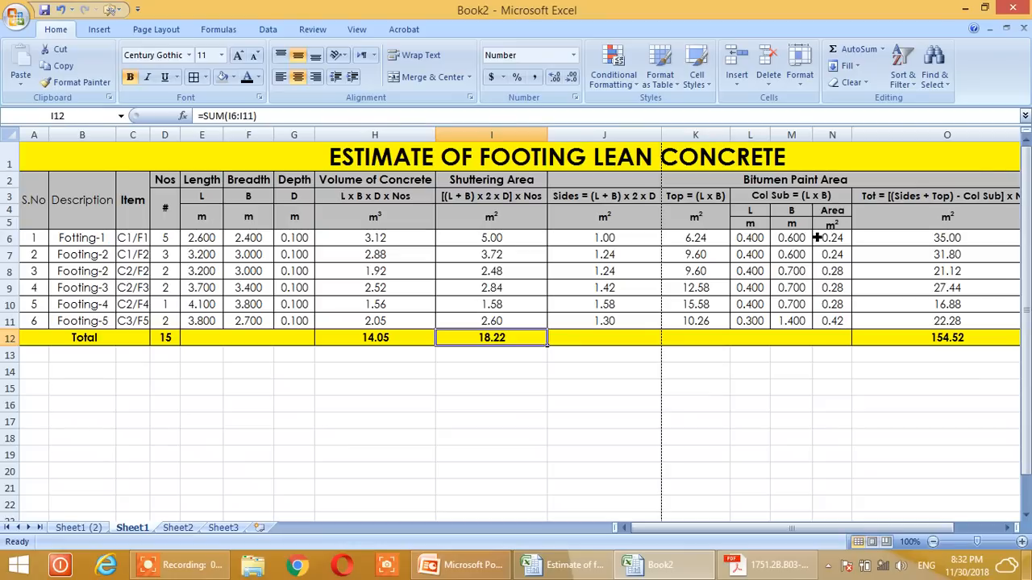
Step: Delete the three Col Sub columns, L to N, from the Bitumen Paint Area section
left_click_drag(747, 137, 830, 137)
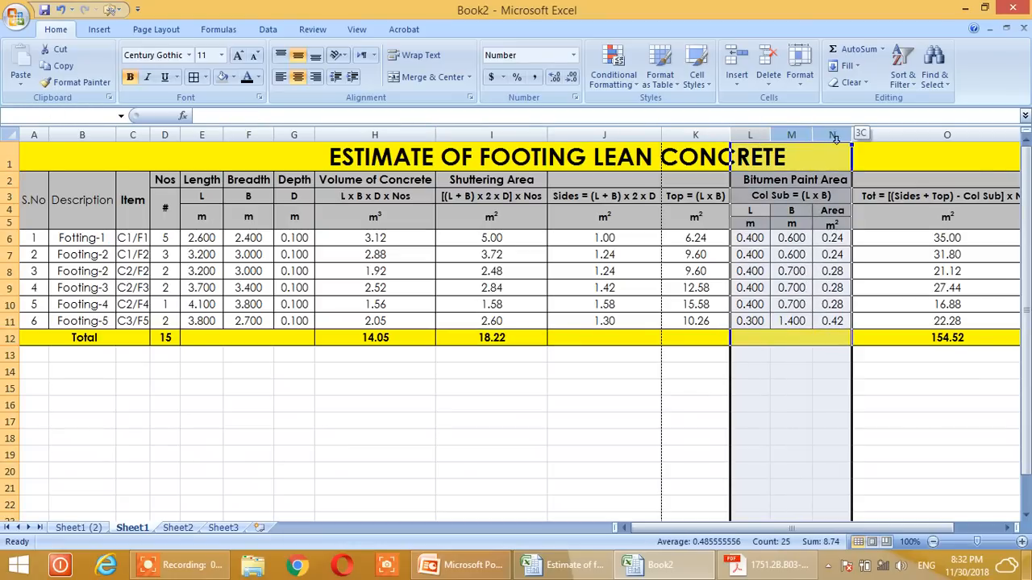
right_click(830, 139)
left_click(865, 226)
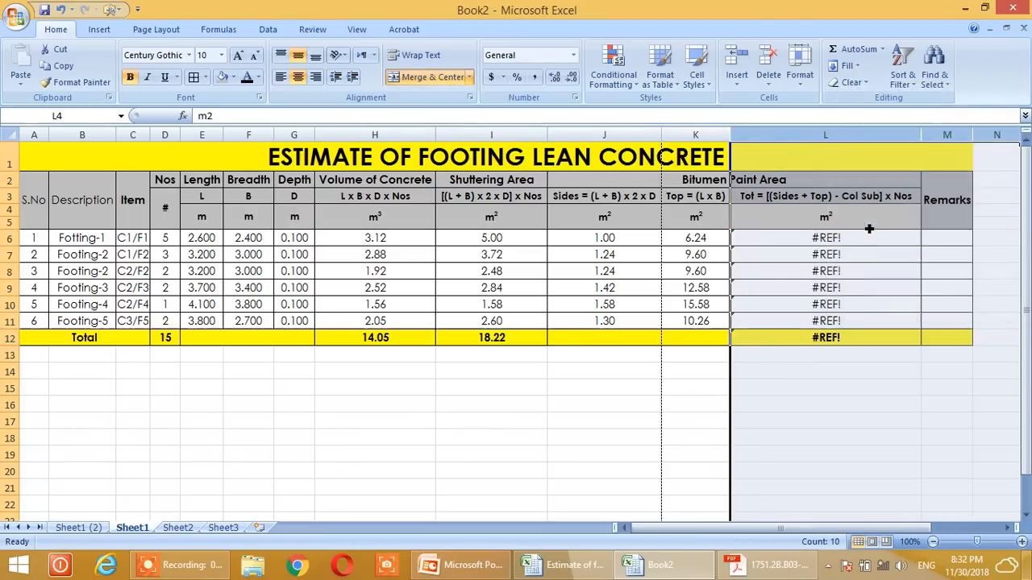
left_click(820, 373)
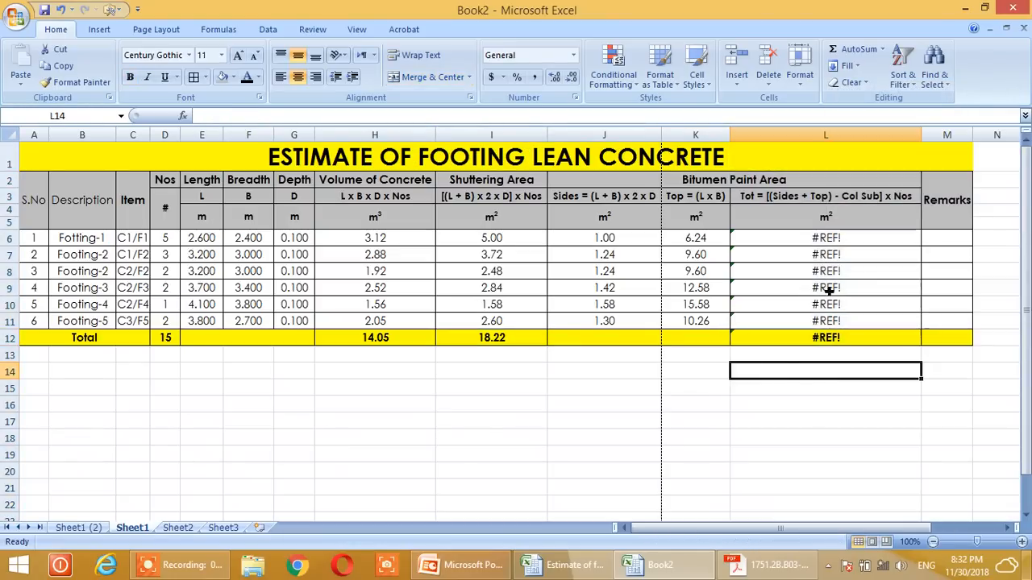
Step: Shorten the bitumen total heading in cell L3 to Tot = (Sides + Top) x Nos
left_click(834, 241)
left_click(843, 203)
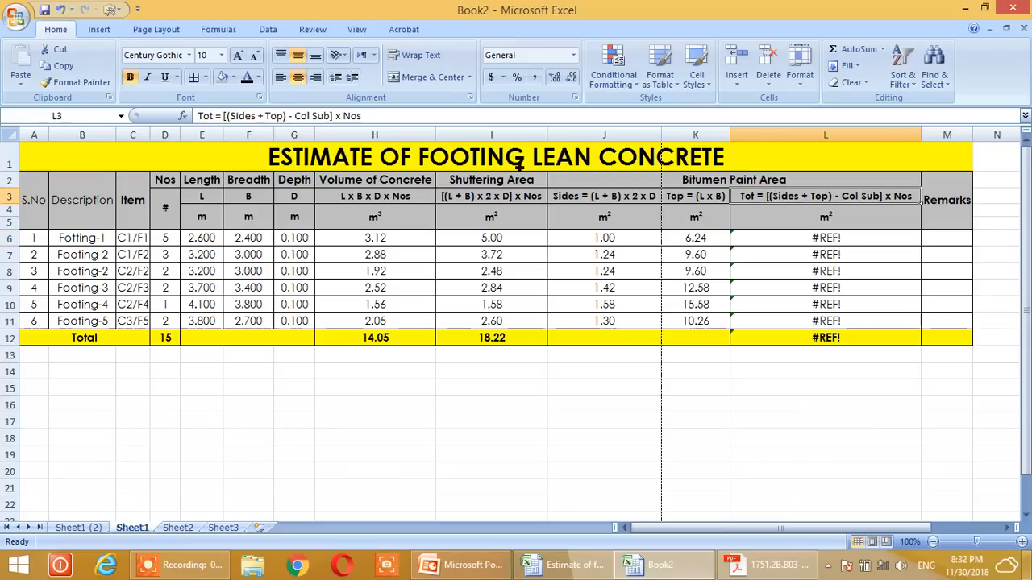
left_click(335, 117)
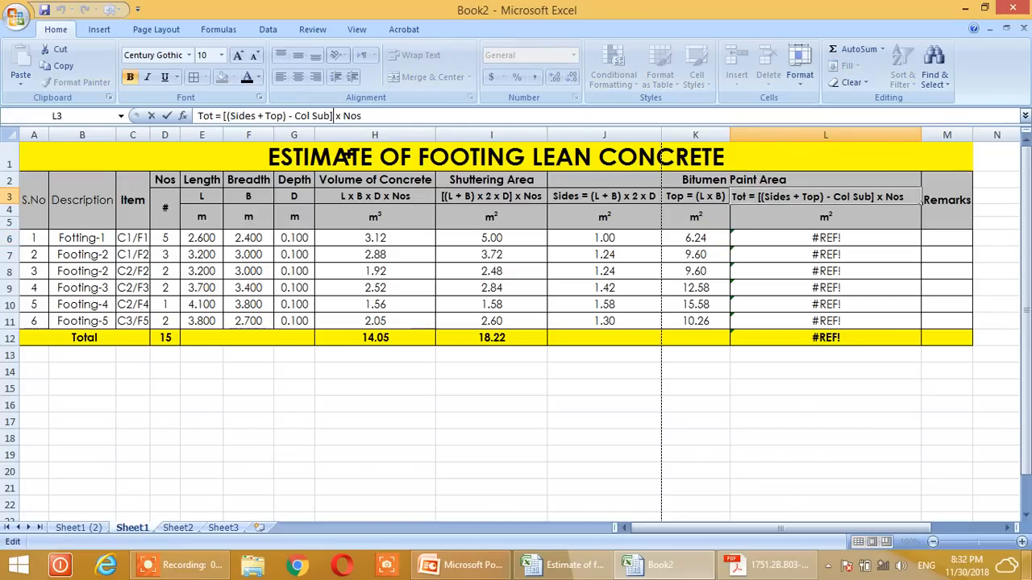
key("BackSpace")
key("BackSpace")
key("BackSpace")
key("BackSpace")
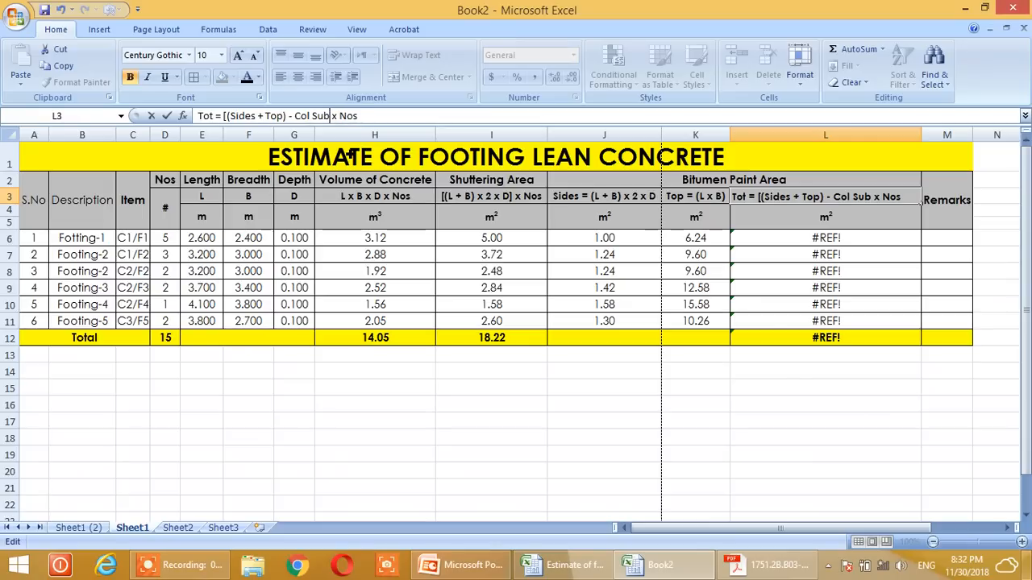
key("BackSpace")
key("BackSpace")
key("BackSpace")
key("BackSpace")
key("BackSpace")
key("BackSpace")
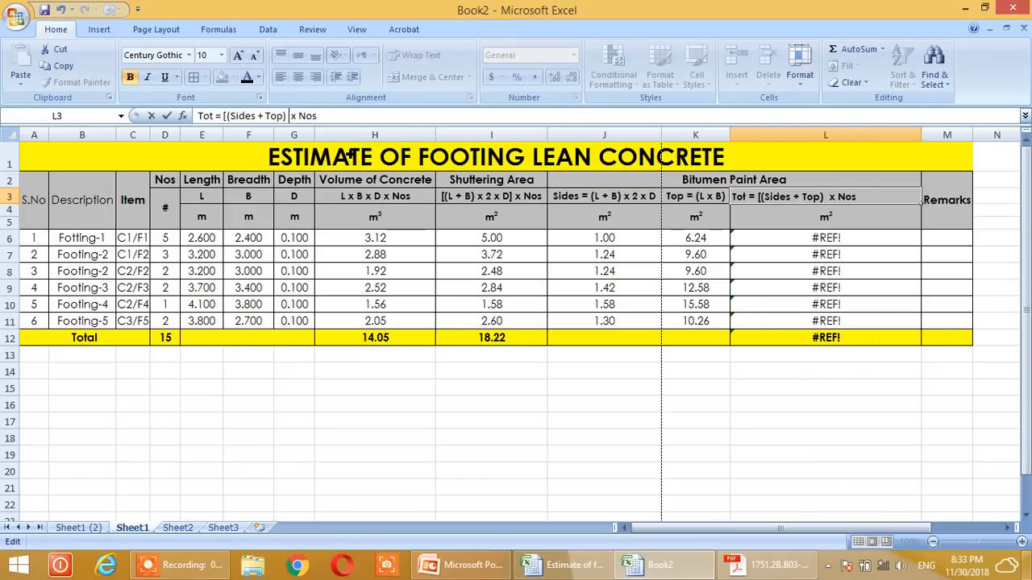
key("BackSpace")
key("Left")
key("Left")
key("Left")
key("Left")
key("Left")
key("Left")
key("Left")
key("Left")
key("Left")
key("Left")
key("Left")
key("Left")
key("Left")
key("BackSpace")
key("Return")
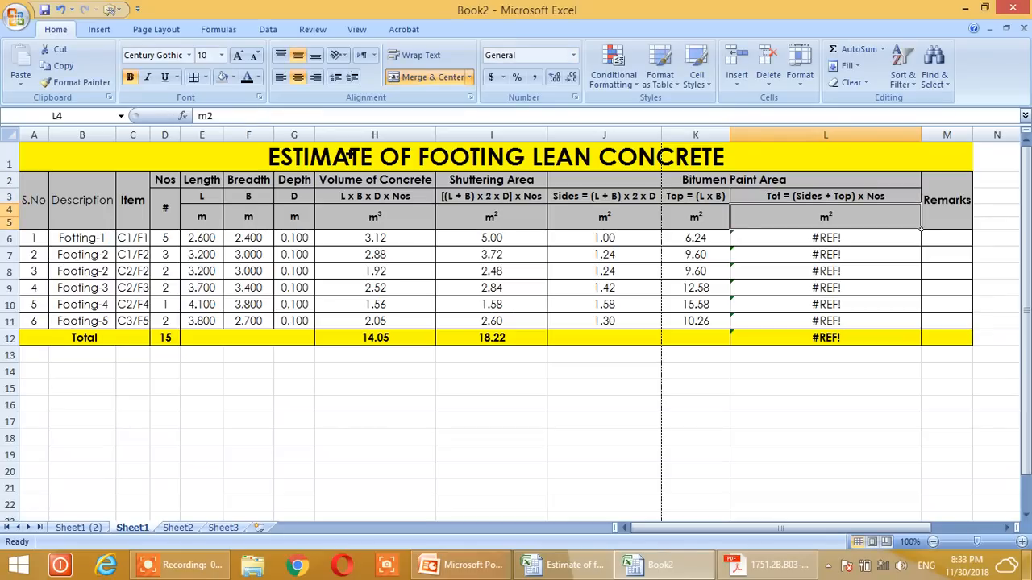
Step: Replace the broken bitumen total formula in cell L6 with =(J6+K6)
left_click(839, 245)
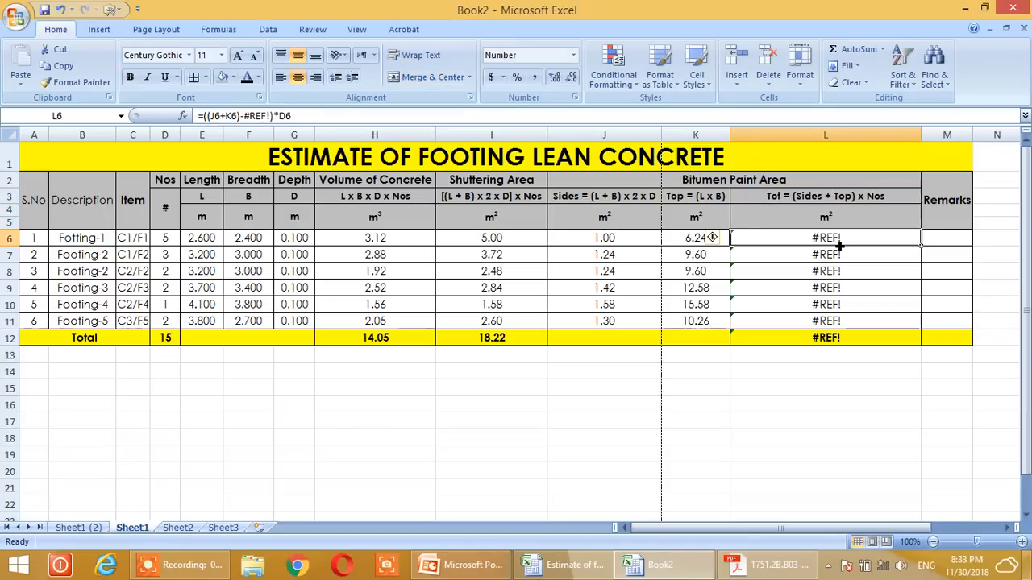
type("=")
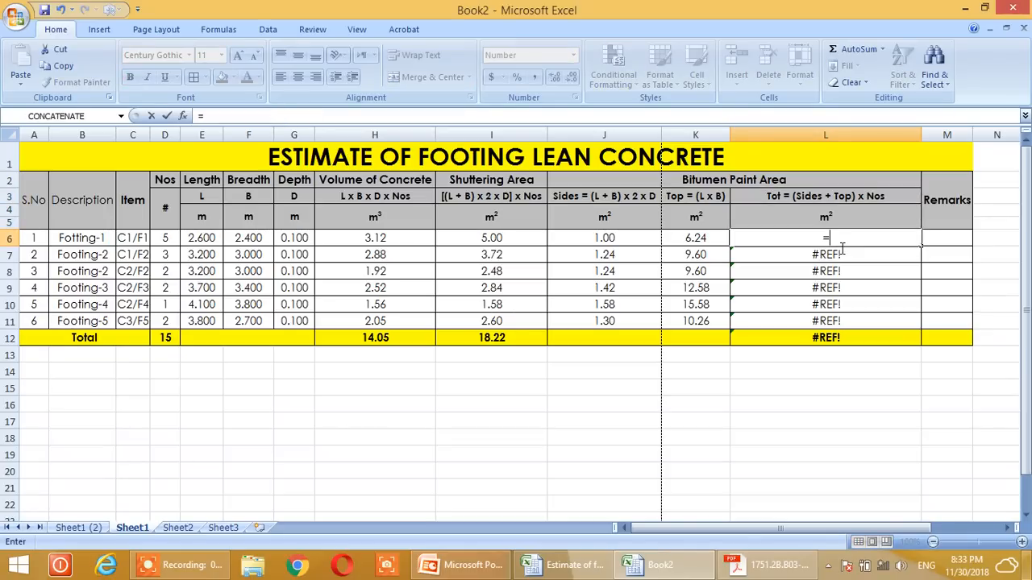
type("(")
left_click(617, 244)
type("+")
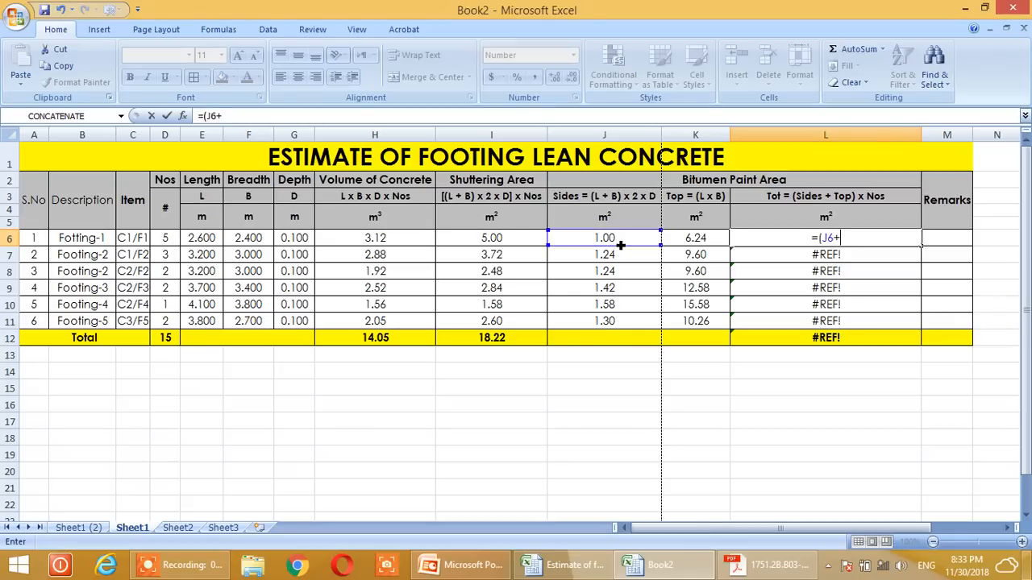
left_click(694, 242)
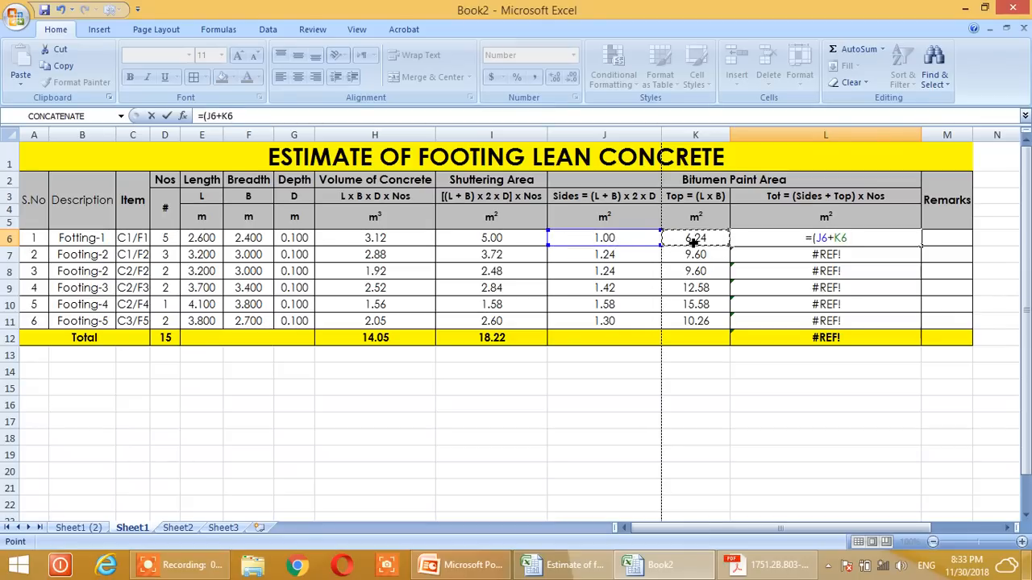
type(")")
left_click(169, 239)
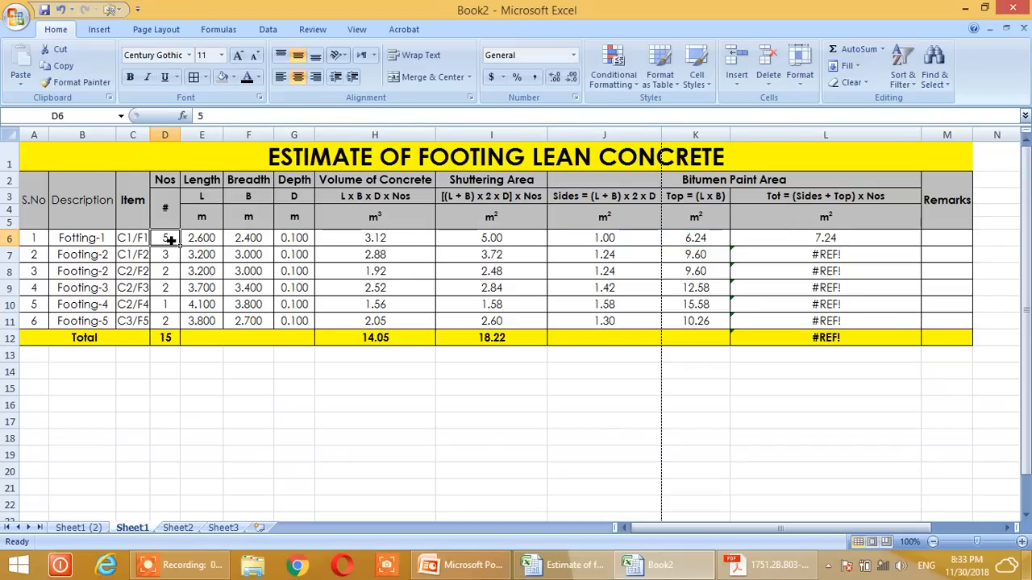
key("Return")
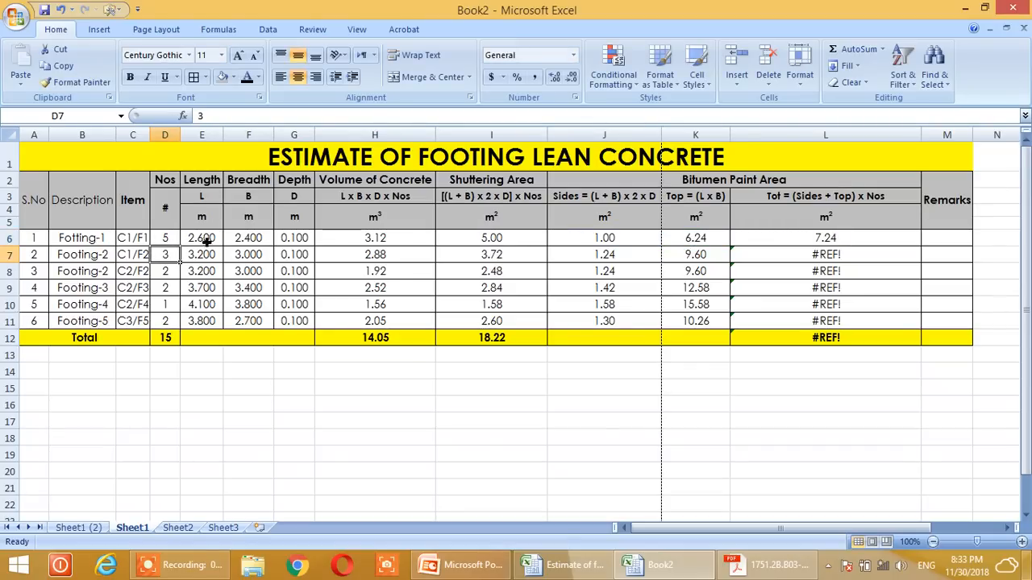
Step: Fill the bitumen total formula from L6 down through L11
left_click(806, 241)
left_click_drag(921, 246, 919, 329)
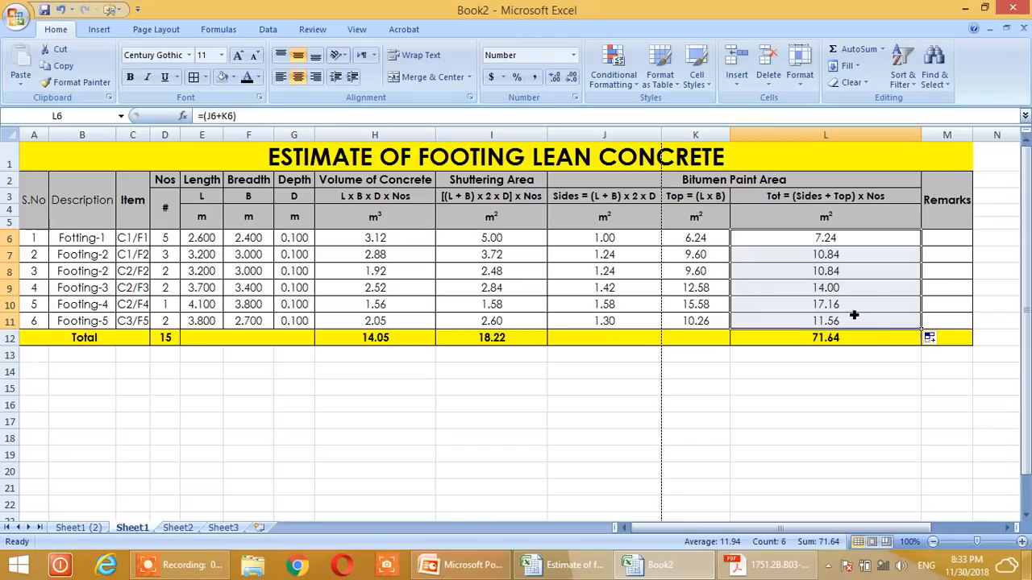
left_click(869, 257)
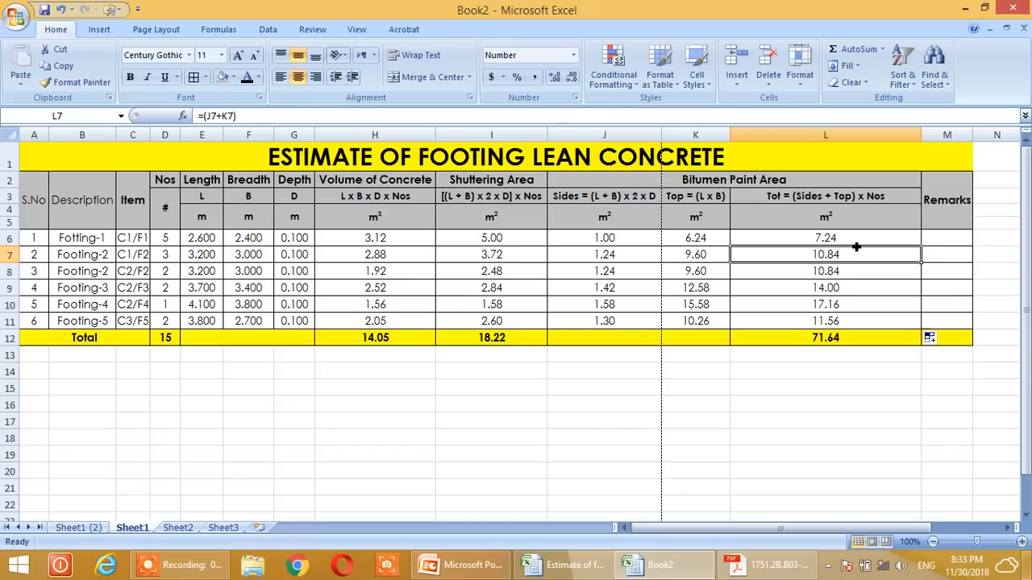
Step: Multiply the bitumen total in L6 by the number of footings, making the formula =(J6+K6)*D6
key("Up")
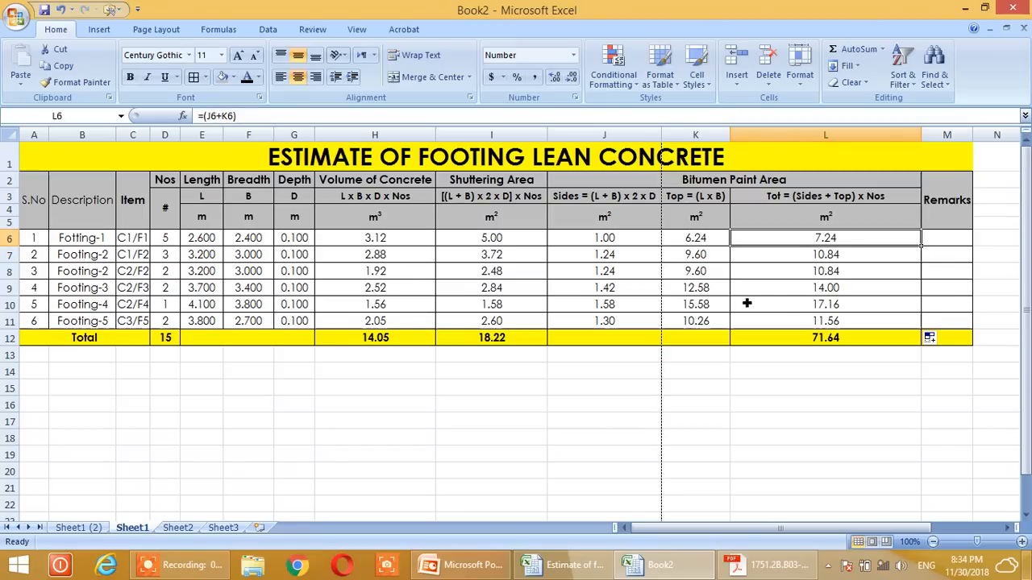
left_click(281, 121)
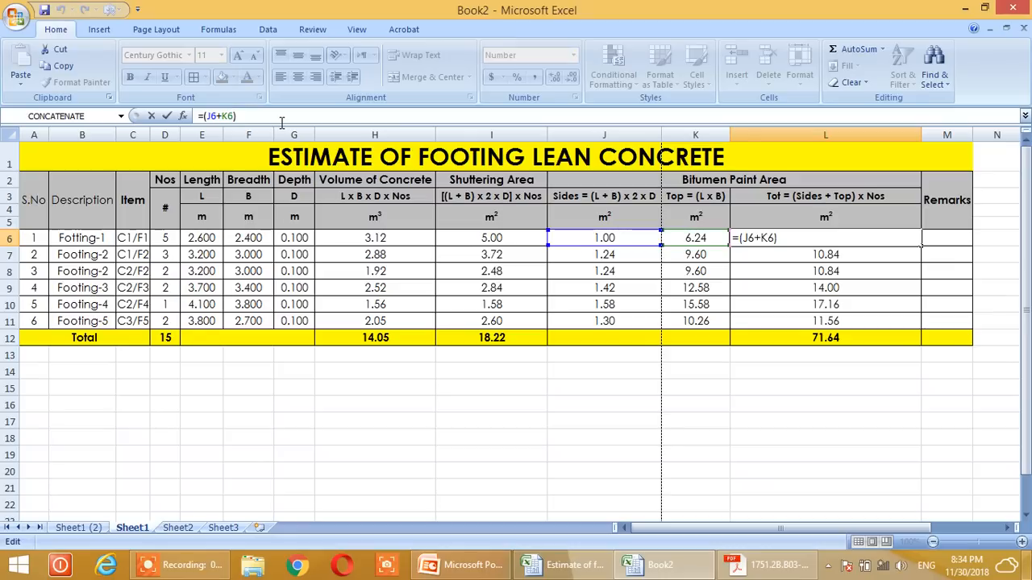
type("*")
left_click(171, 243)
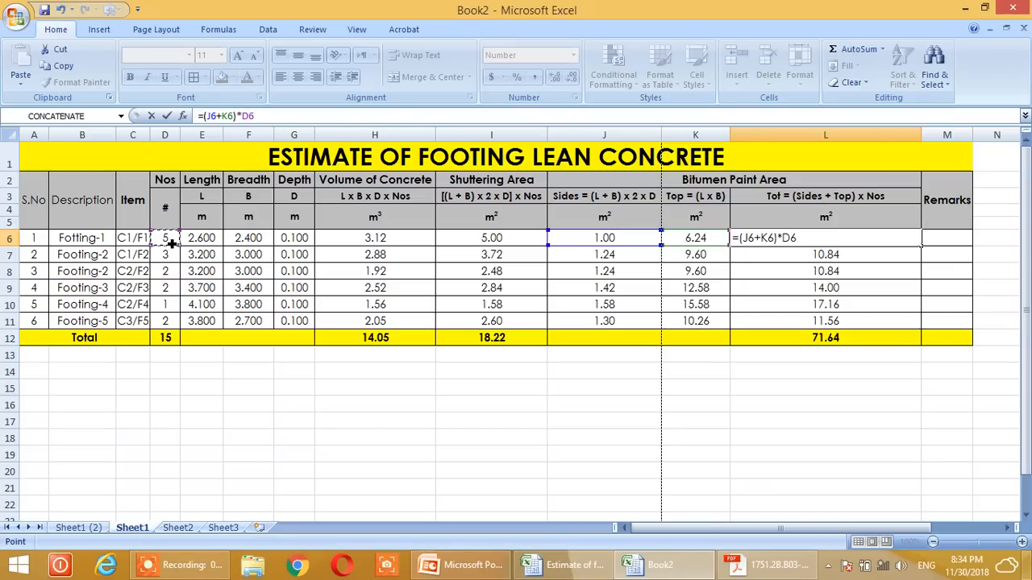
key("Return")
Step: Fill the corrected bitumen total formula from L6 down through L11 and check the formula in L6
left_click(857, 242)
left_click_drag(921, 247, 919, 326)
left_click(865, 395)
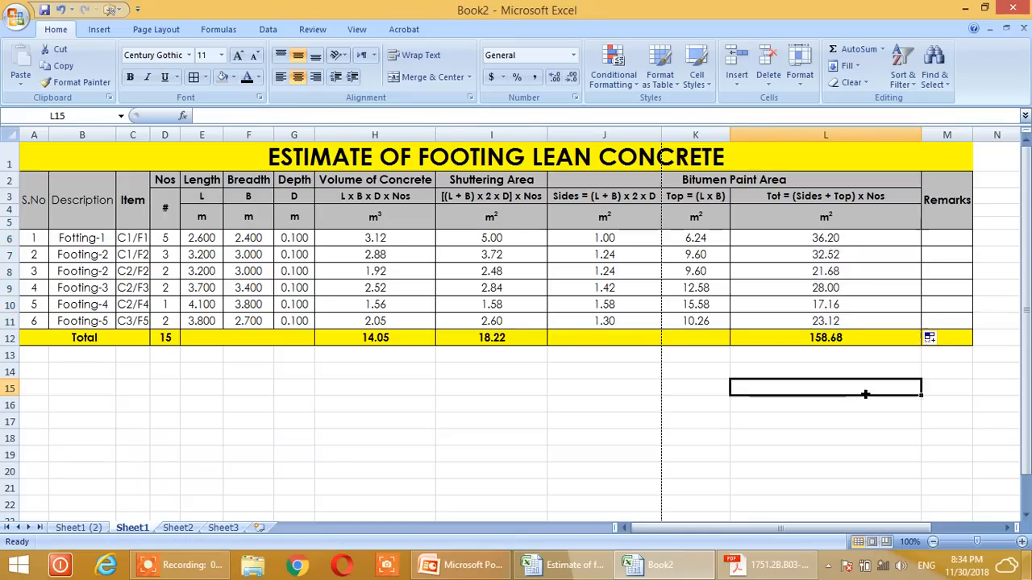
left_click(847, 246)
left_click(242, 117)
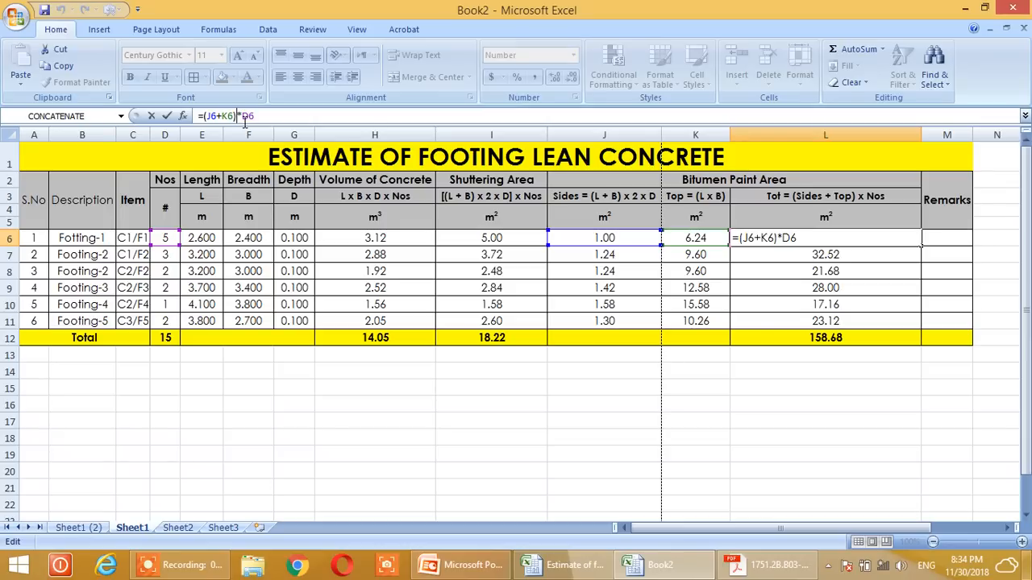
key("Return")
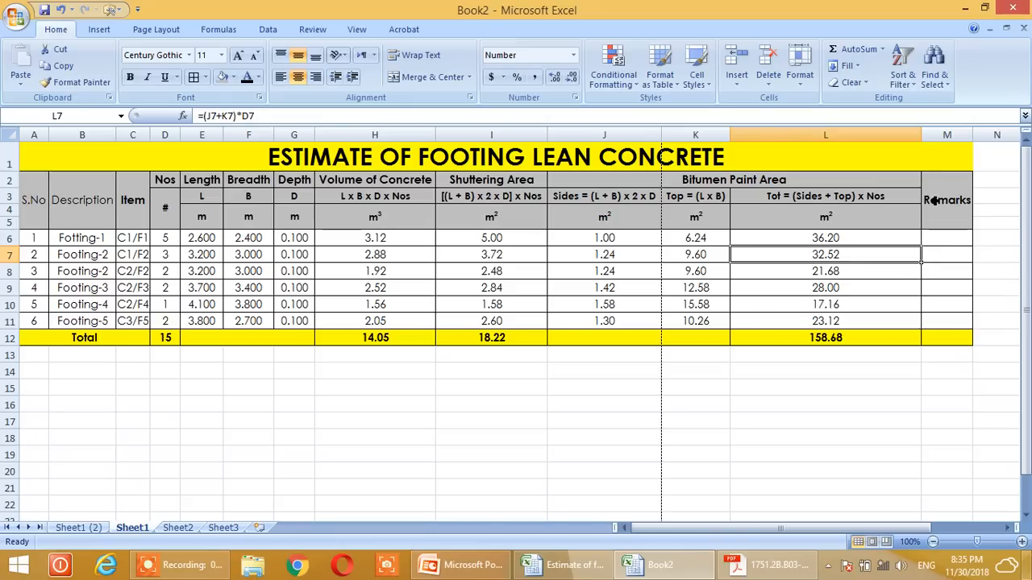
Step: Insert two blank columns, M and N, before the Remarks column
left_click(951, 143)
right_click(950, 142)
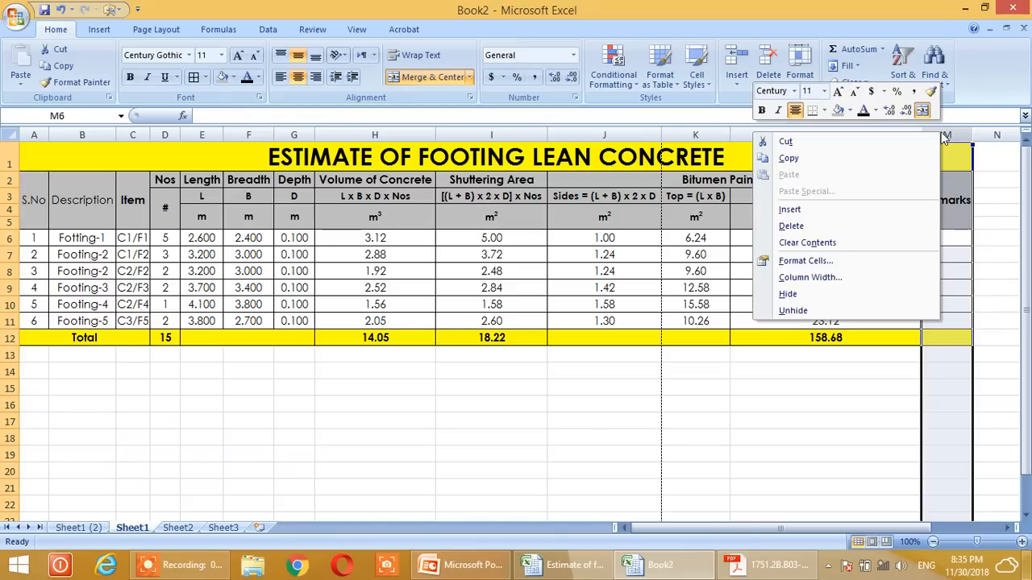
left_click(841, 214)
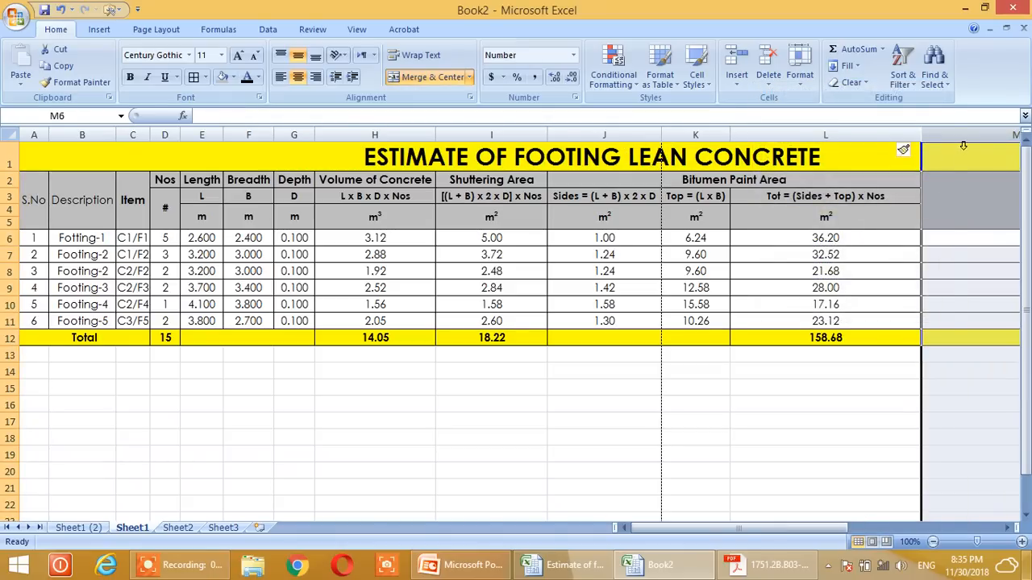
right_click(960, 143)
left_click(876, 215)
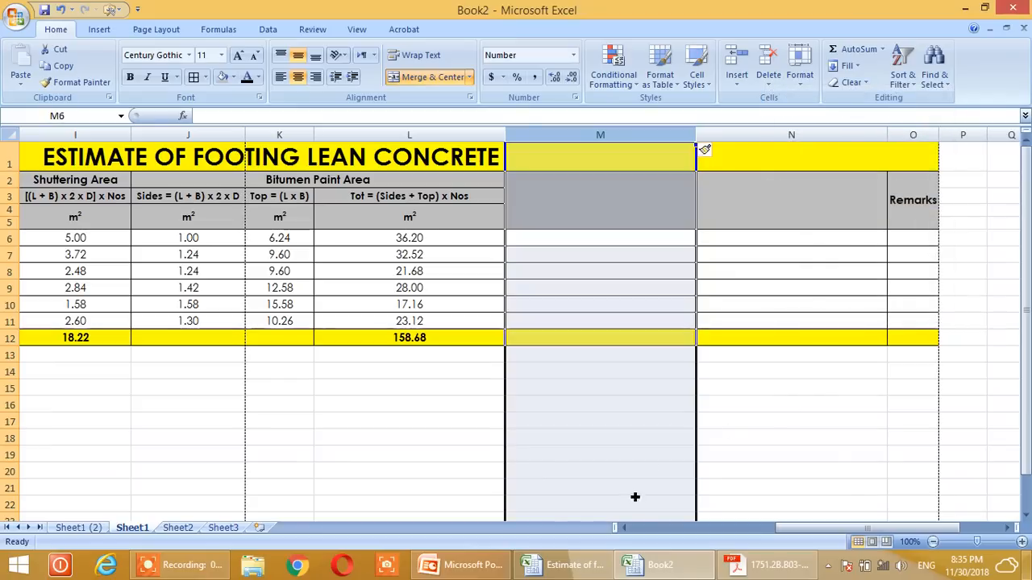
left_click(732, 454)
Step: Narrow the new columns M and N to equal widths, much slimmer than the bitumen total column
left_click(683, 184)
left_click_drag(702, 138, 580, 143)
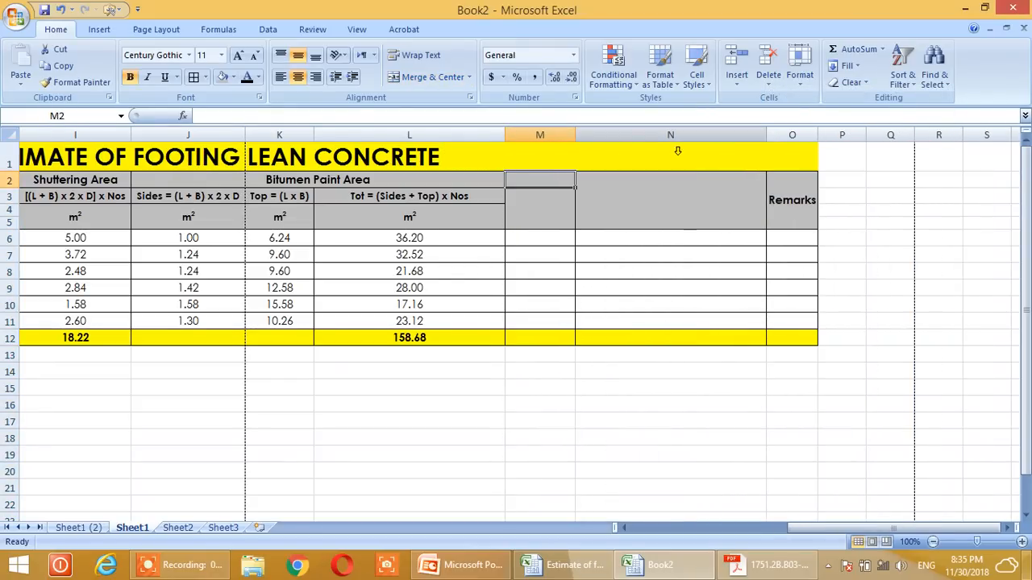
left_click_drag(766, 135, 652, 151)
left_click(705, 228)
left_click(540, 215)
left_click(540, 182)
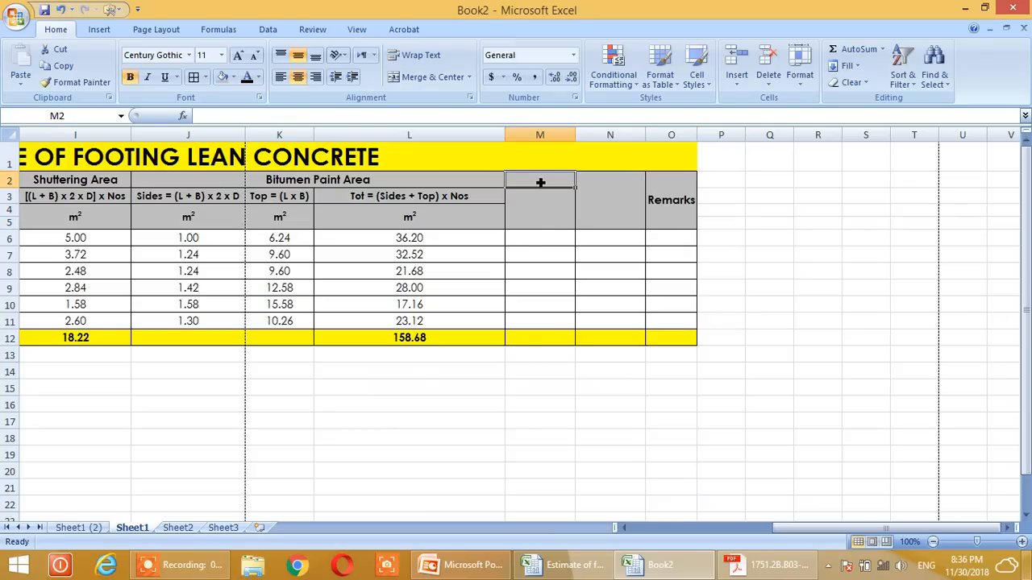
Step: Enter the heading Termite Control in M2 and wrap its text
mouse_move(542, 183)
left_mouse_down()
mouse_move(539, 200)
mouse_move(552, 184)
left_mouse_up()
type("tER")
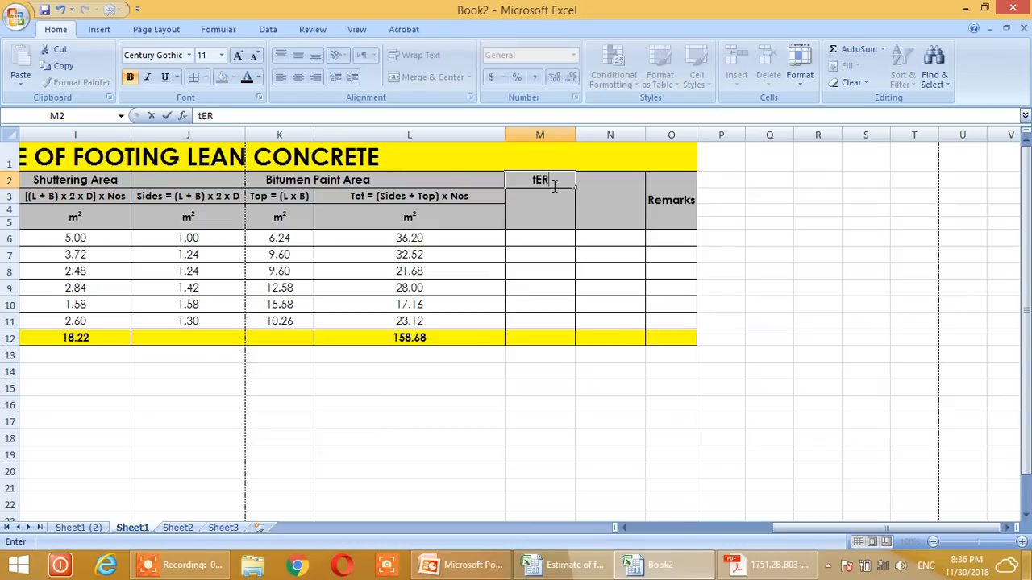
type("MITE")
key("BackSpace")
key("BackSpace")
key("BackSpace")
key("BackSpace")
key("BackSpace")
key("BackSpace")
key("BackSpace")
type("Termite Control")
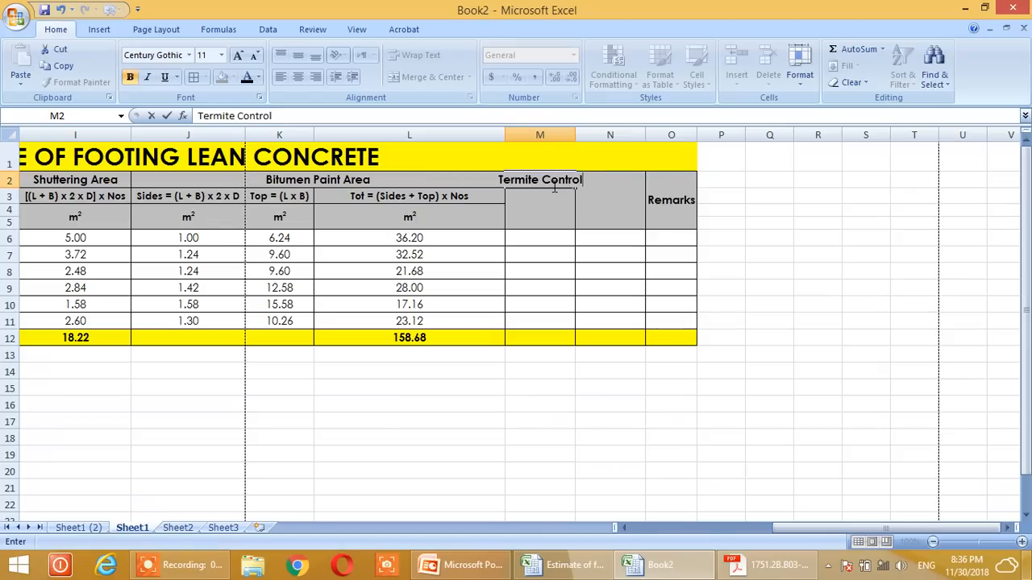
key("Return")
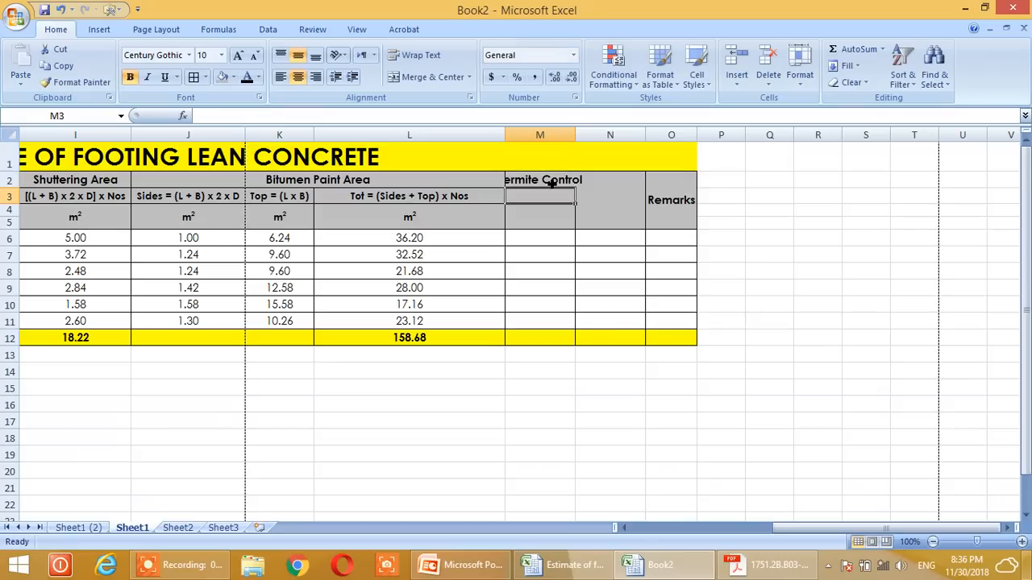
left_click(551, 182)
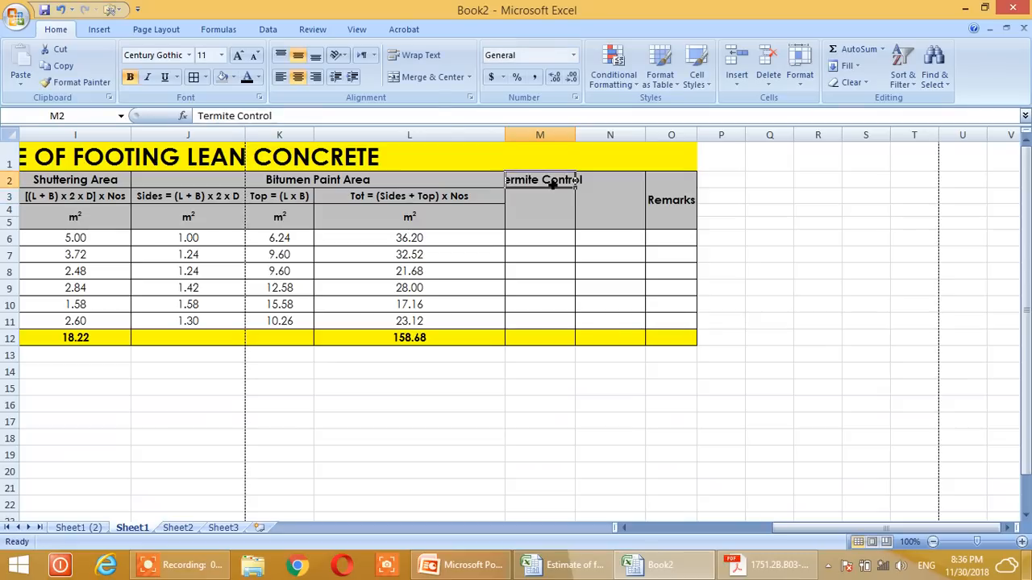
left_click(418, 55)
Step: Enter the heading Polythene Sheet in N2 and wrap its text
left_click(597, 194)
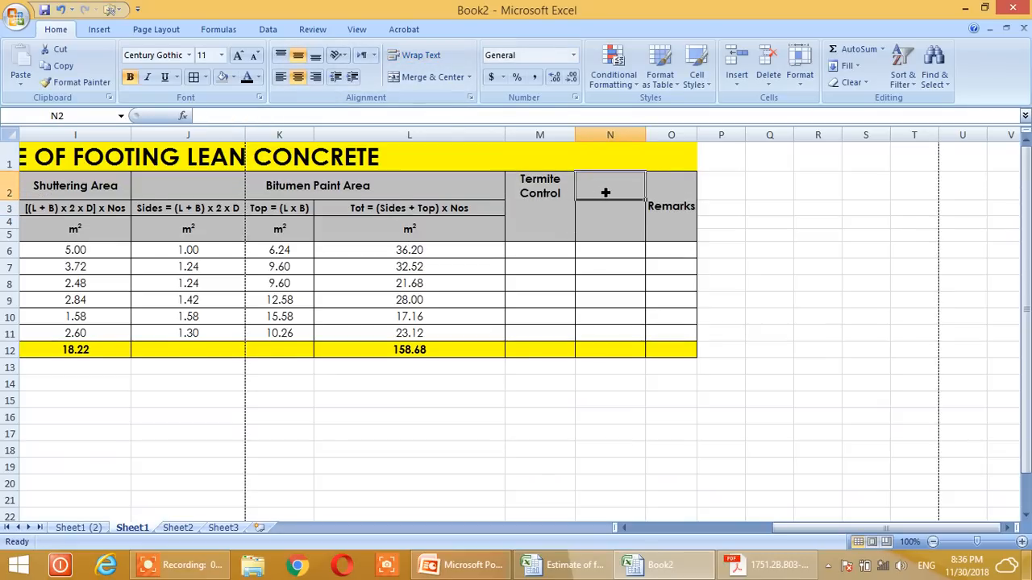
type("Polythe")
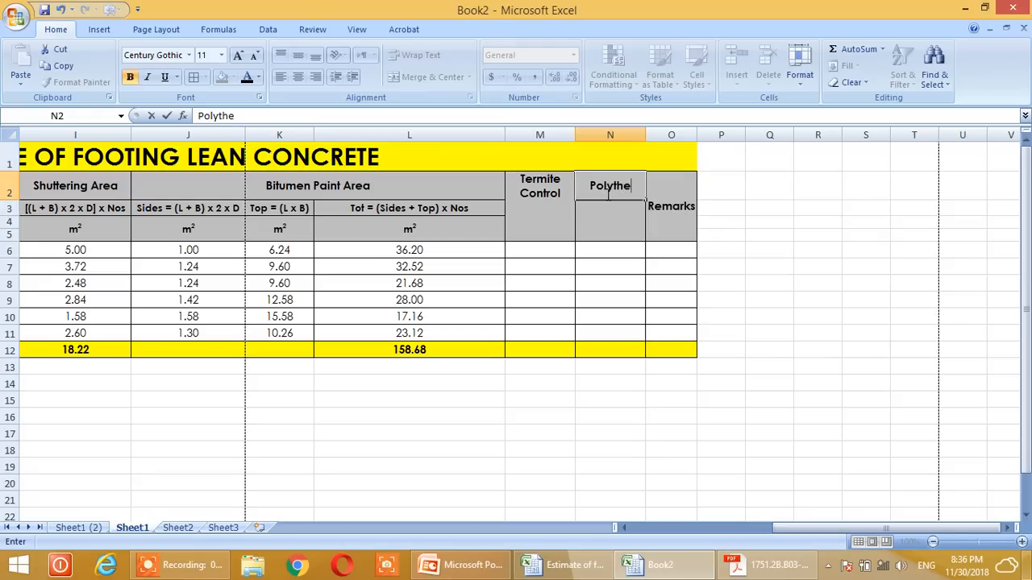
type("ne Sheet")
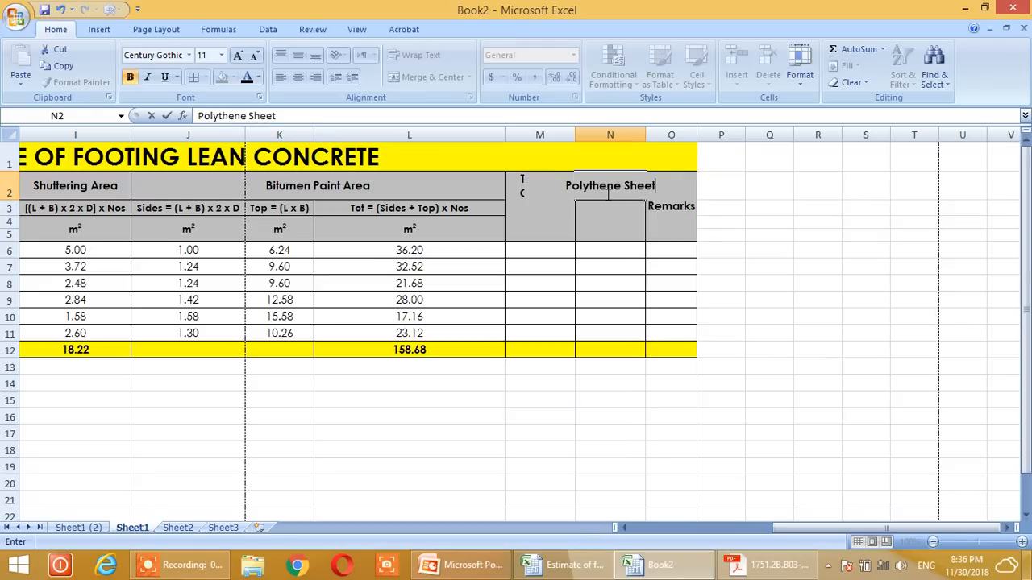
key("Return")
left_click(605, 192)
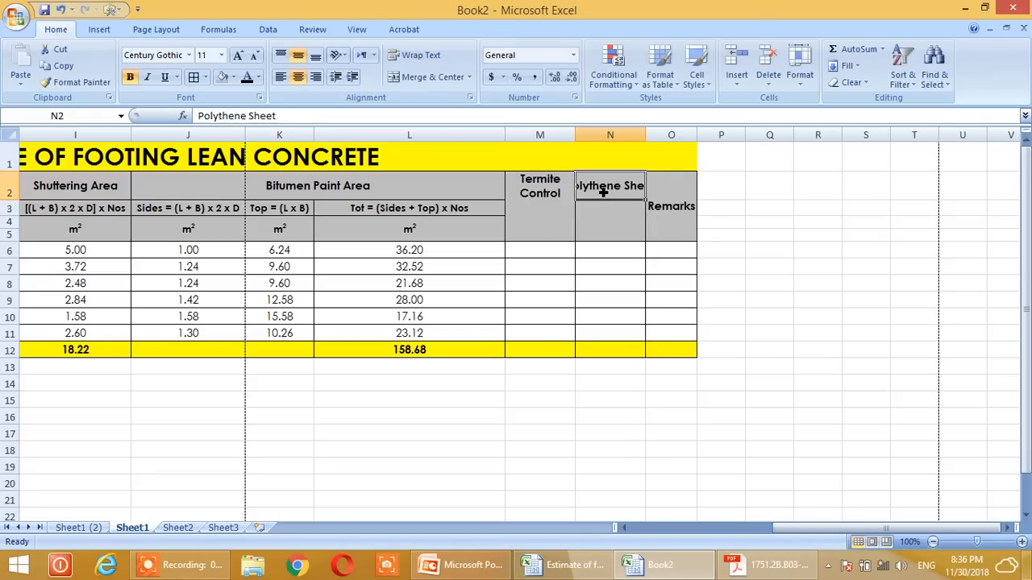
left_click(432, 59)
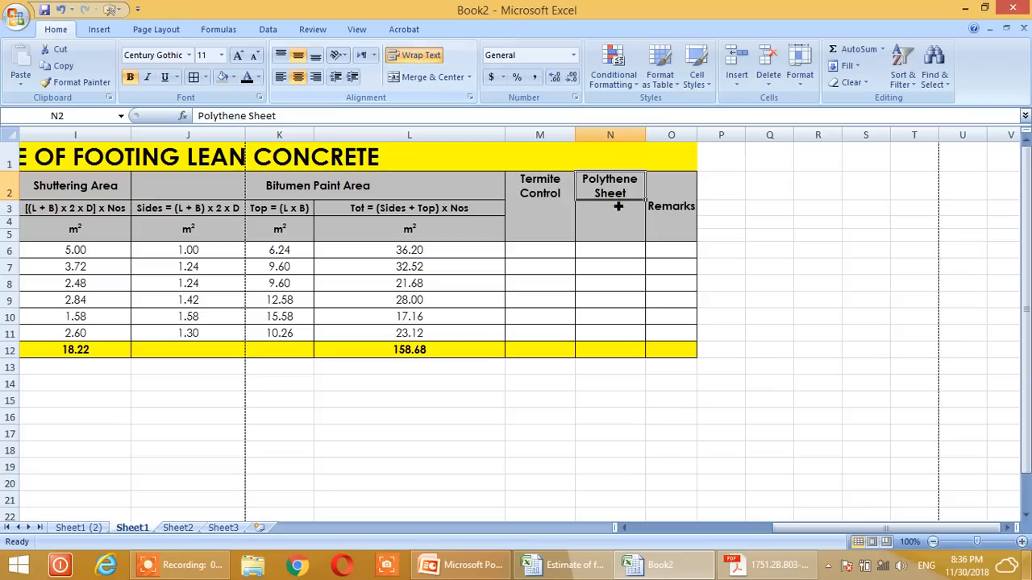
Step: Enter (L x B) as the formula heading in M3 and N3 under Termite Control and Polythene Sheet
left_click(552, 211)
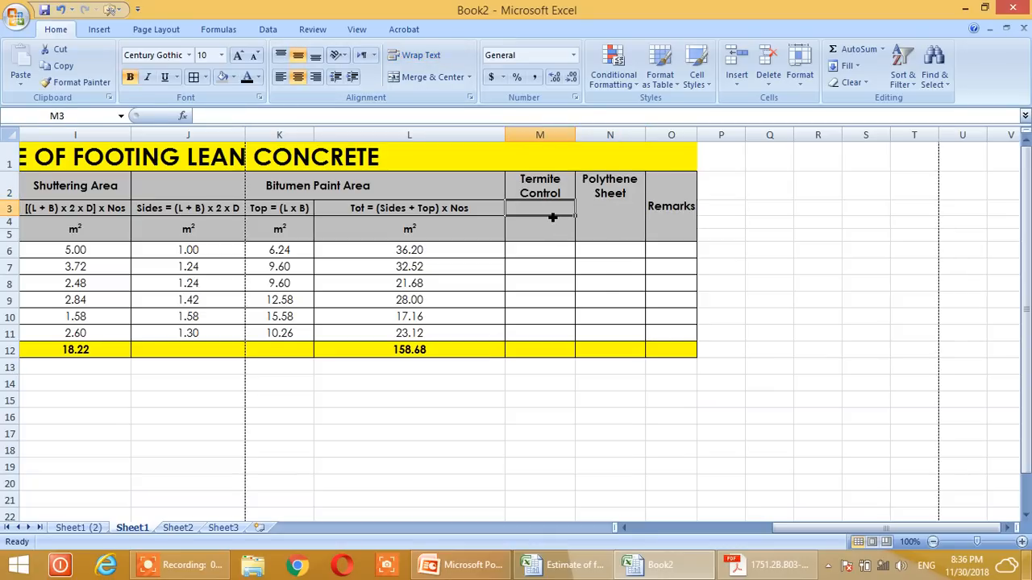
type("(")
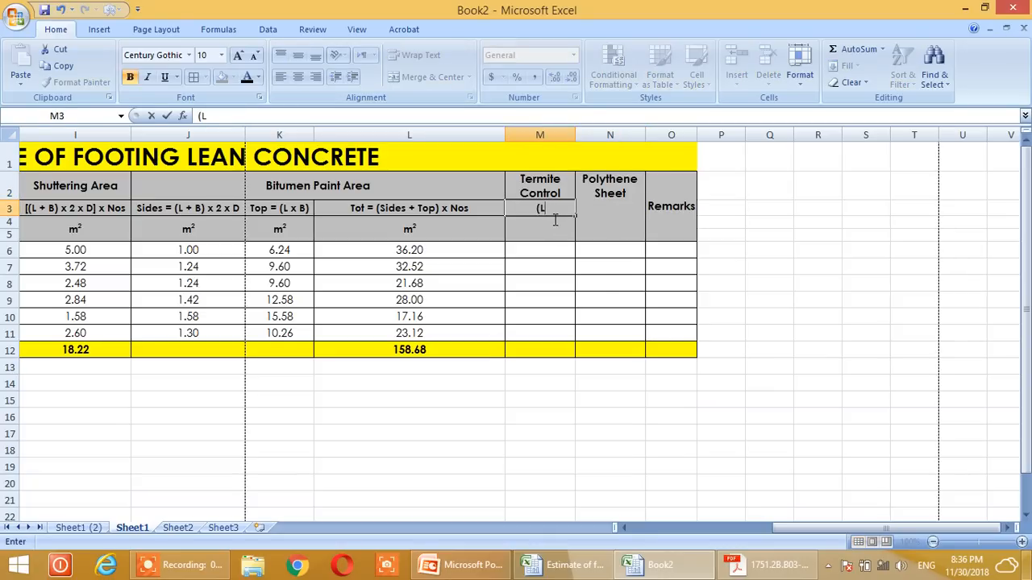
type("L x B)")
key("Return")
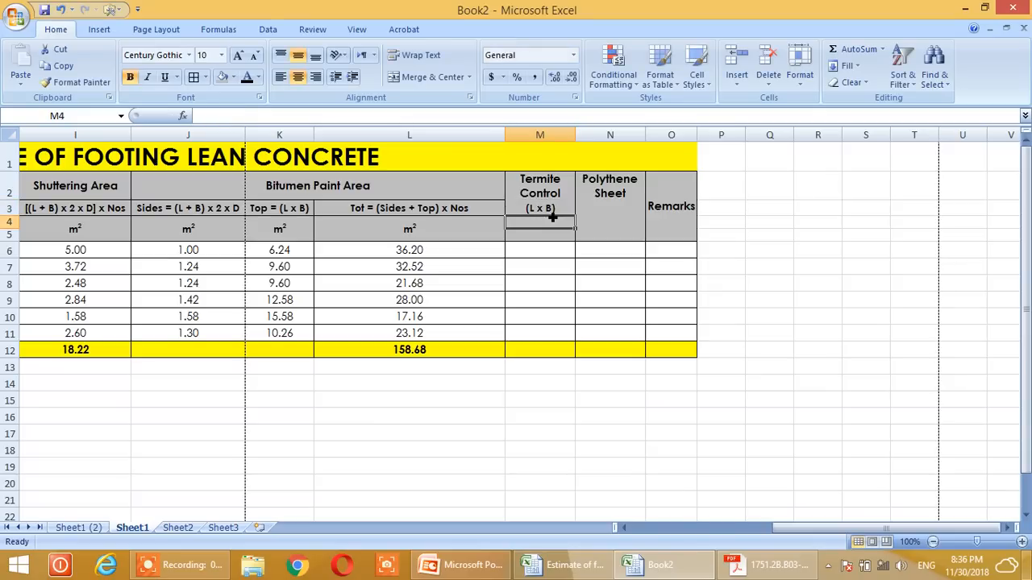
left_click(622, 213)
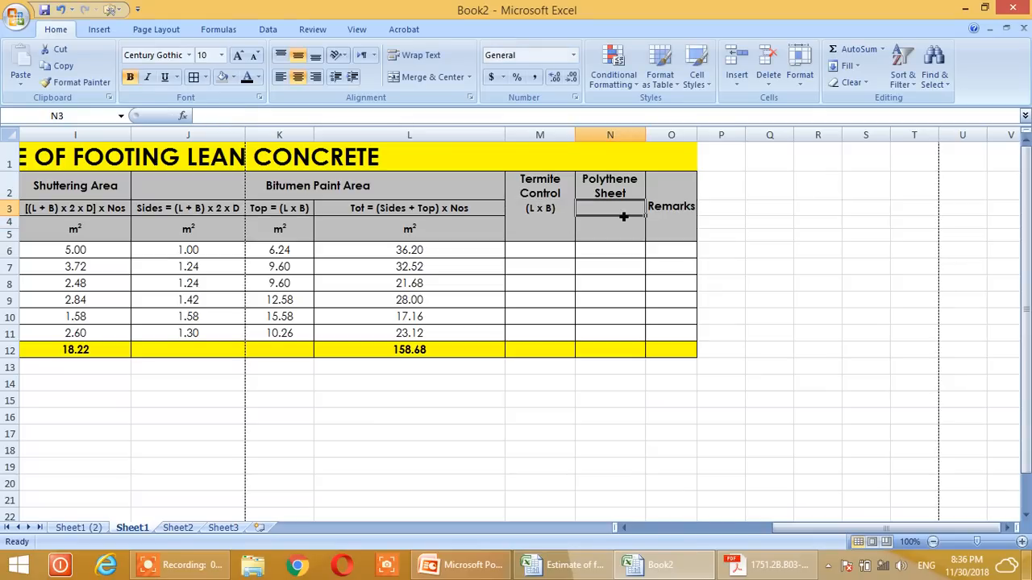
type("(L x B")
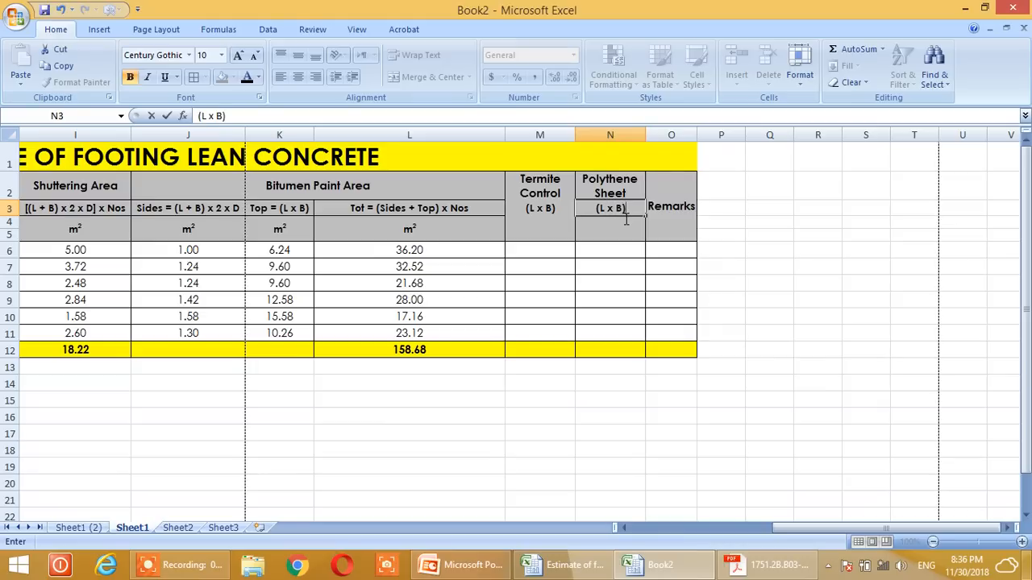
key("Return")
Step: Merge and center the unit cells M4:M5 and N4:N5 as two separate merged cells
left_click(552, 226)
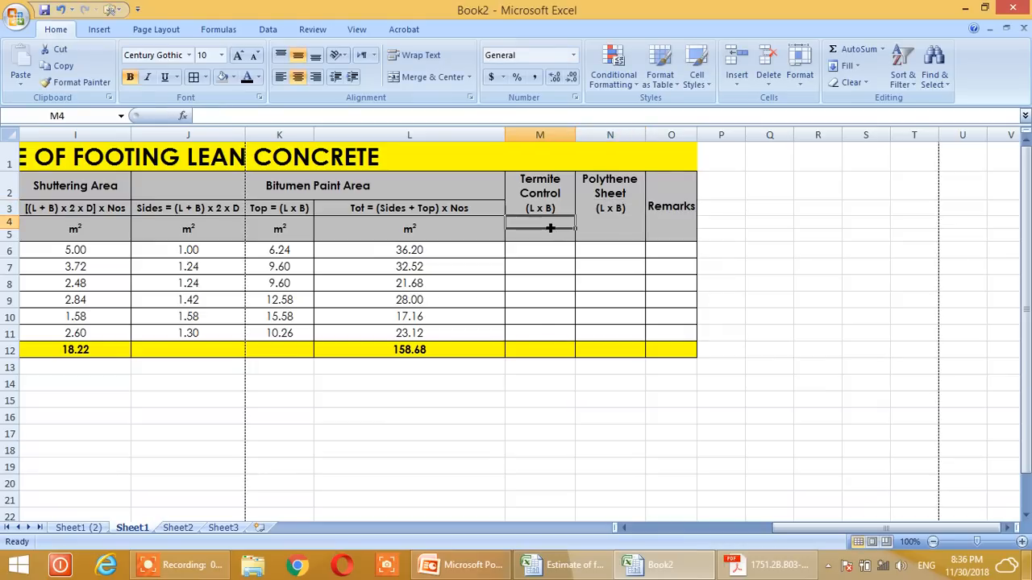
left_click_drag(554, 226, 617, 228)
left_click(427, 76)
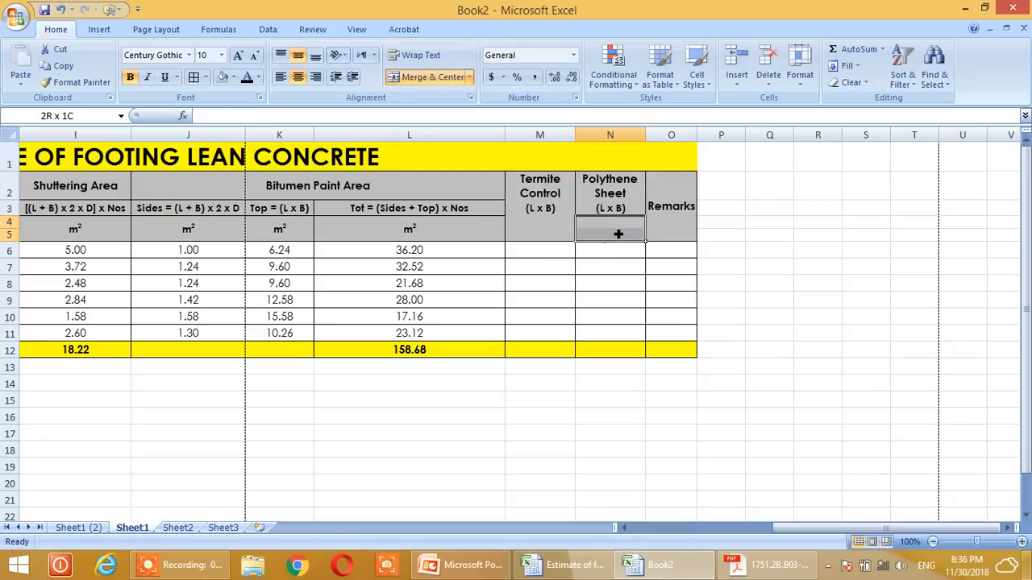
left_click(427, 76)
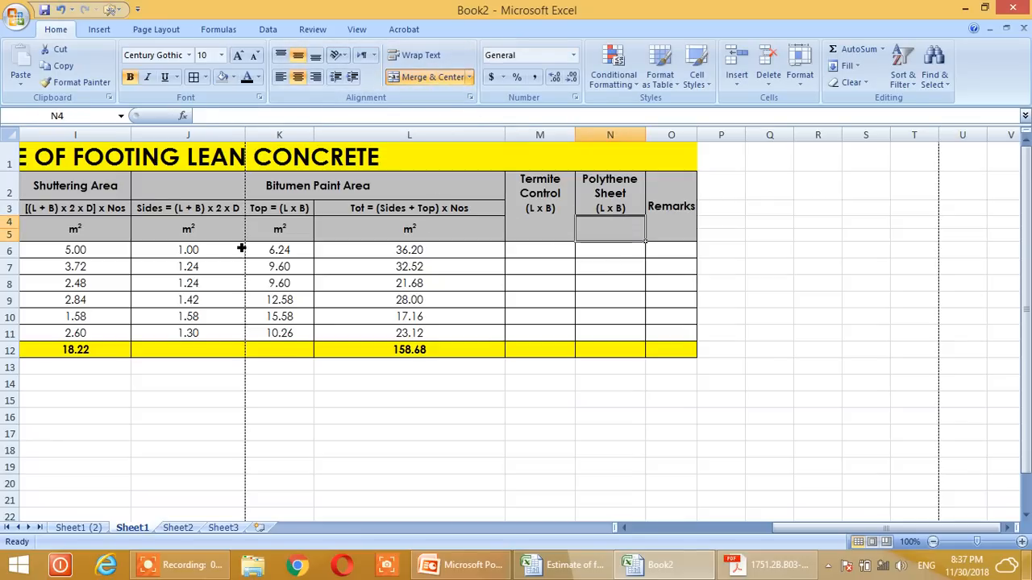
Step: Copy the m² unit from K4 into the merged unit cells of columns M and N
left_click(275, 233)
key("ctrl+c")
left_click(540, 234)
key("ctrl+v")
left_click(620, 235)
key("ctrl+v")
left_click(659, 255)
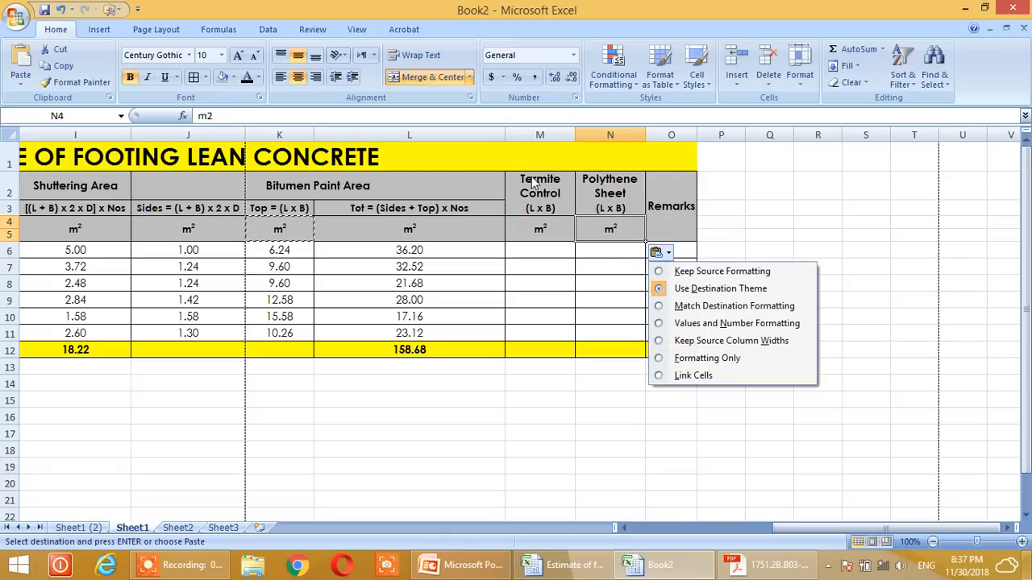
key("Escape")
Step: Apply cell borders to the Termite Control and Polythene Sheet headings in M2:N3
left_click(546, 201)
left_click(558, 267)
left_click(613, 232)
left_click(566, 197)
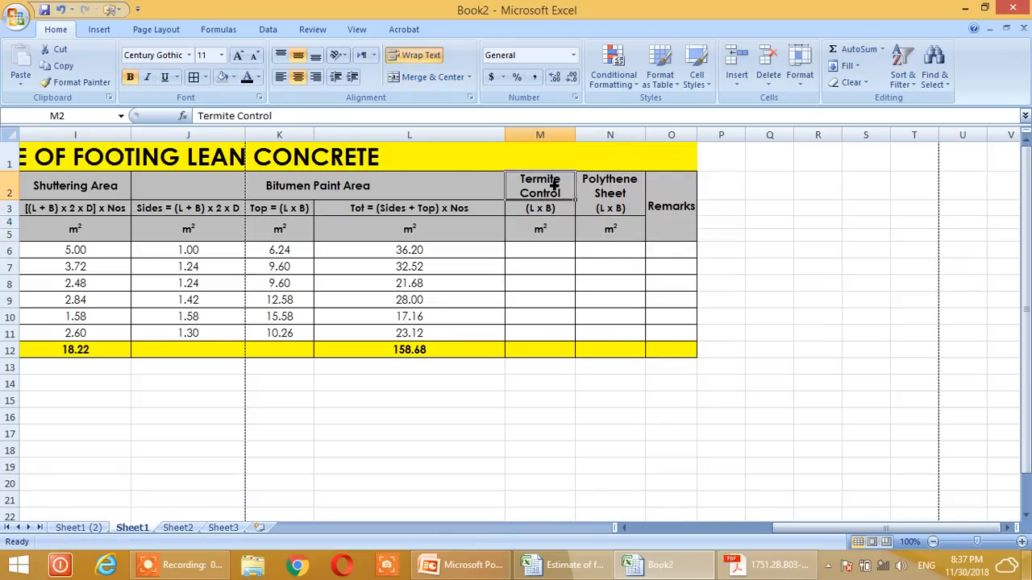
left_click_drag(555, 186, 608, 207)
left_click(194, 77)
left_click(660, 285)
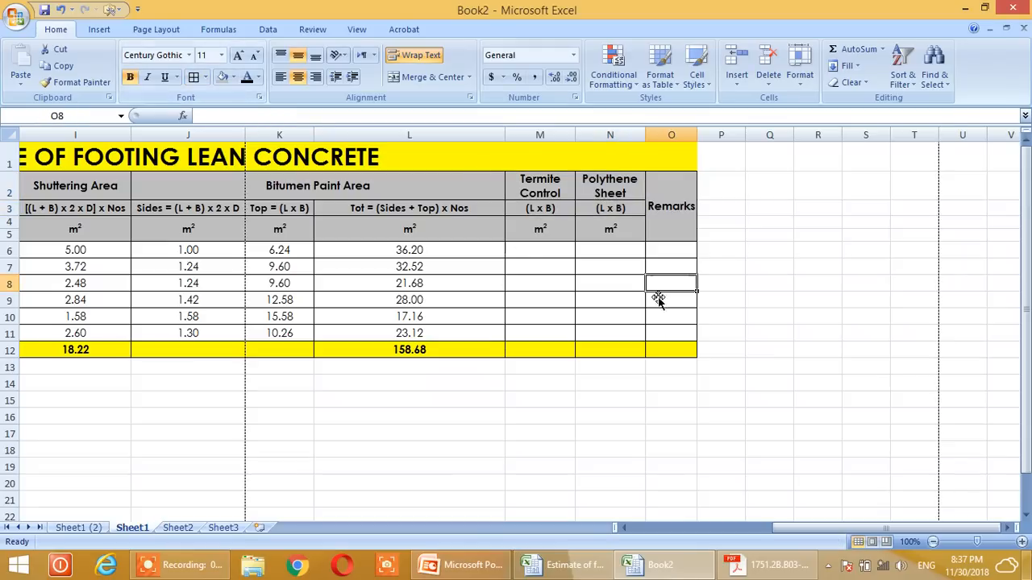
left_click(563, 198)
left_click(568, 231)
left_click(611, 233)
left_click(556, 231)
Step: Enter the termite control area formula =E6*F6 in M6 for the first footing
left_click(553, 252)
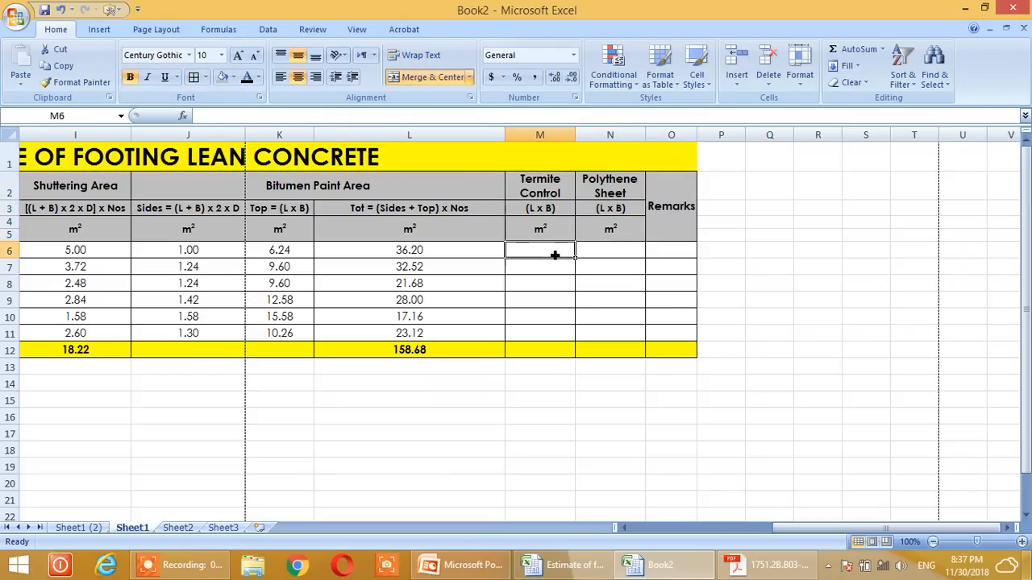
left_click_drag(810, 527, 714, 534)
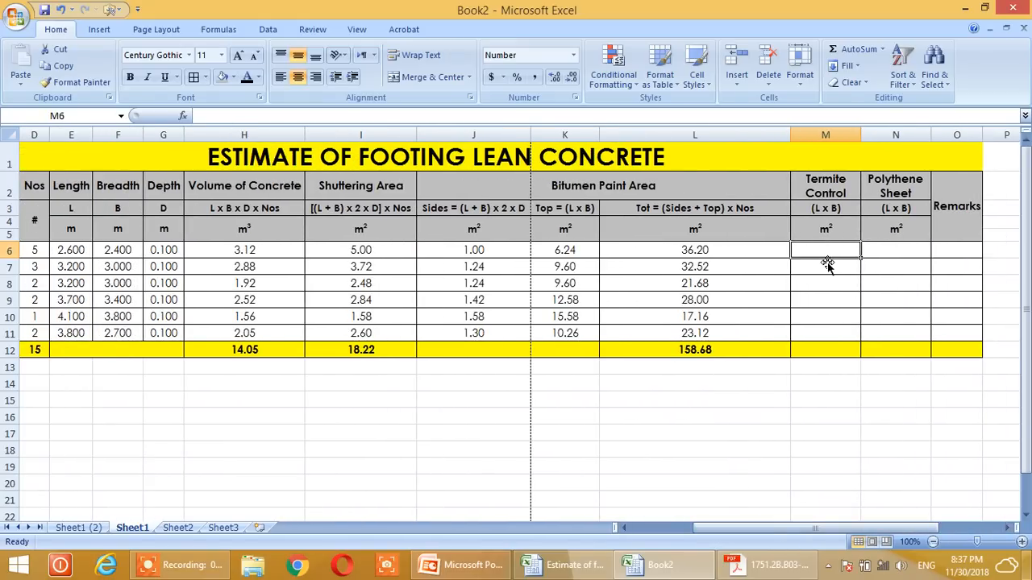
type("=")
left_click(71, 250)
type("*")
left_click(118, 253)
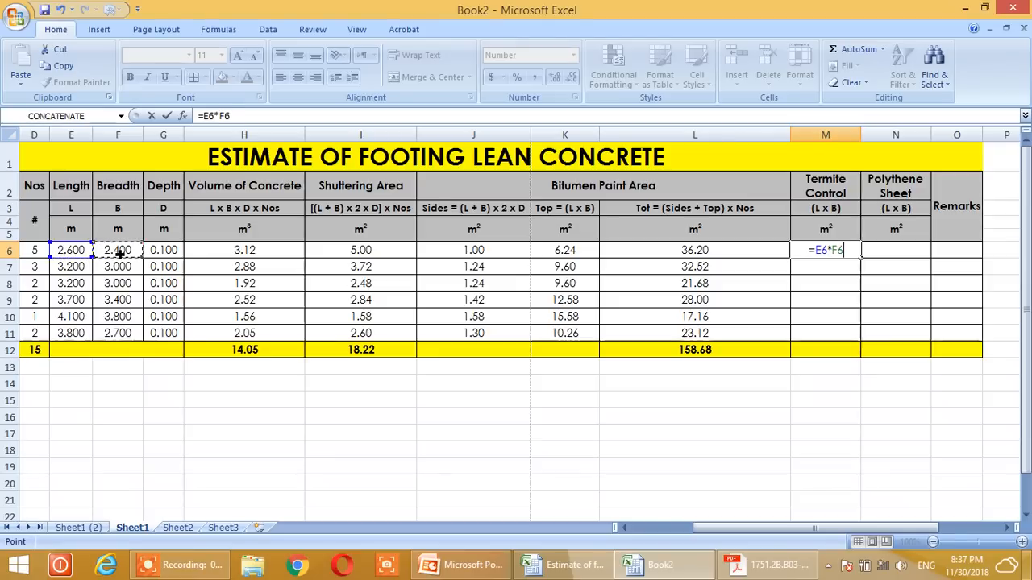
key("Return")
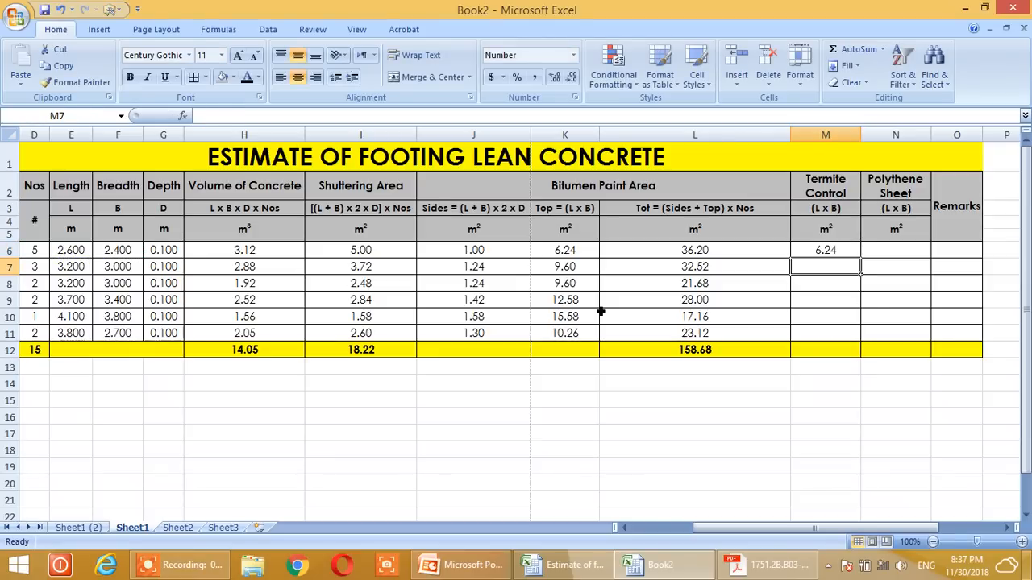
Step: Enter the polythene sheet area formula =E6*F6 in N6 for the first footing
left_click(906, 256)
type("=")
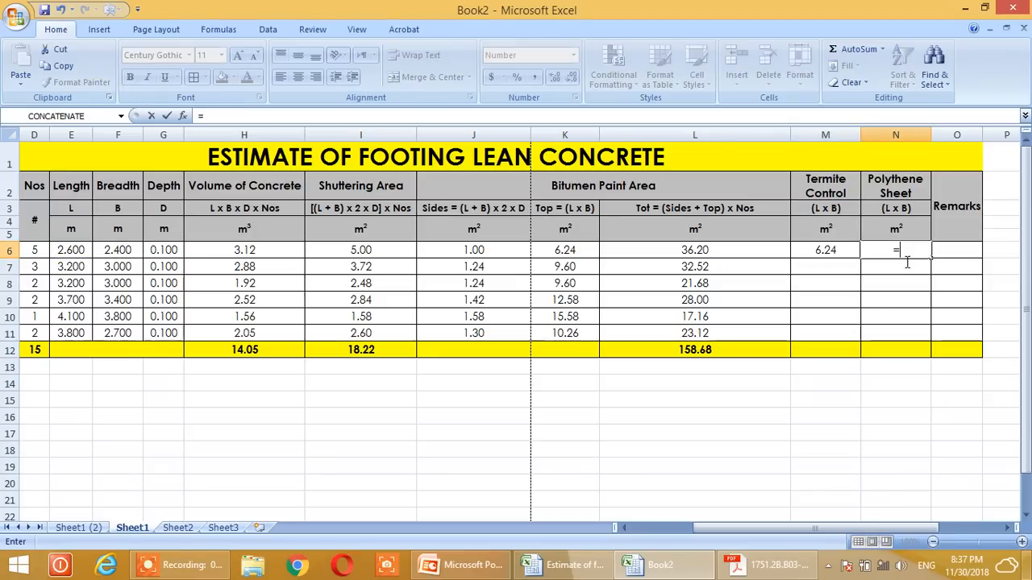
left_click(84, 253)
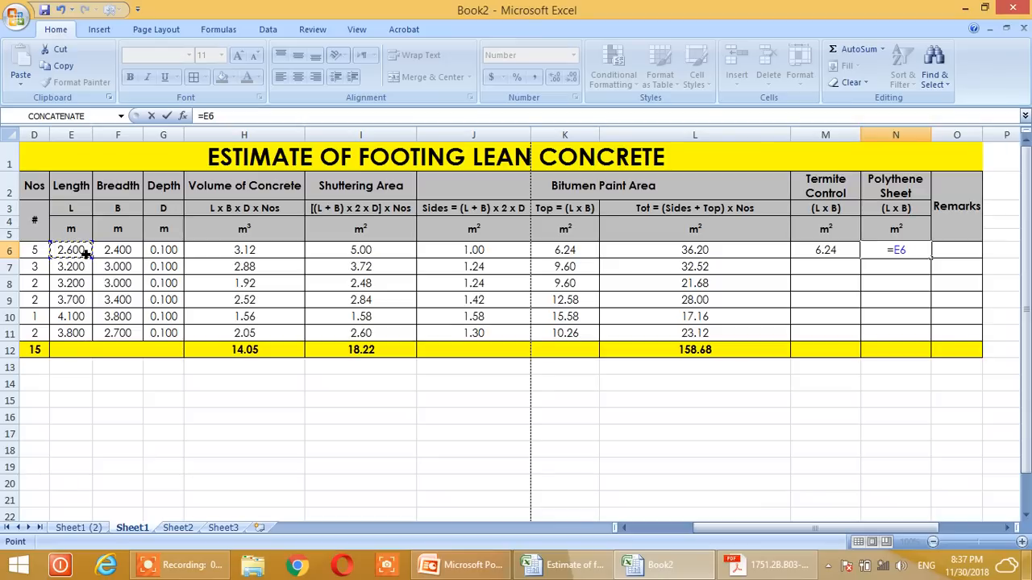
type("*")
left_click(128, 255)
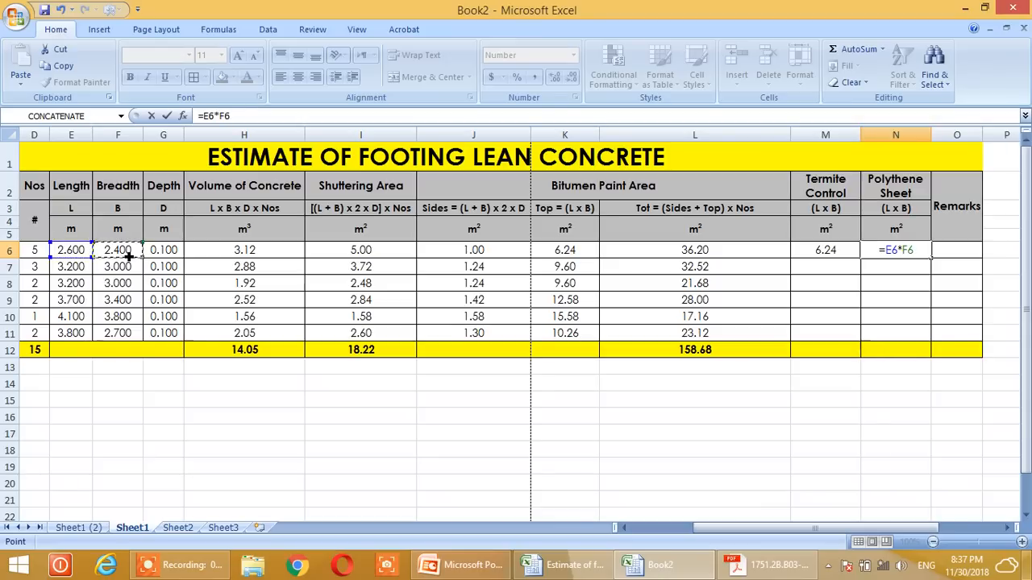
key("Return")
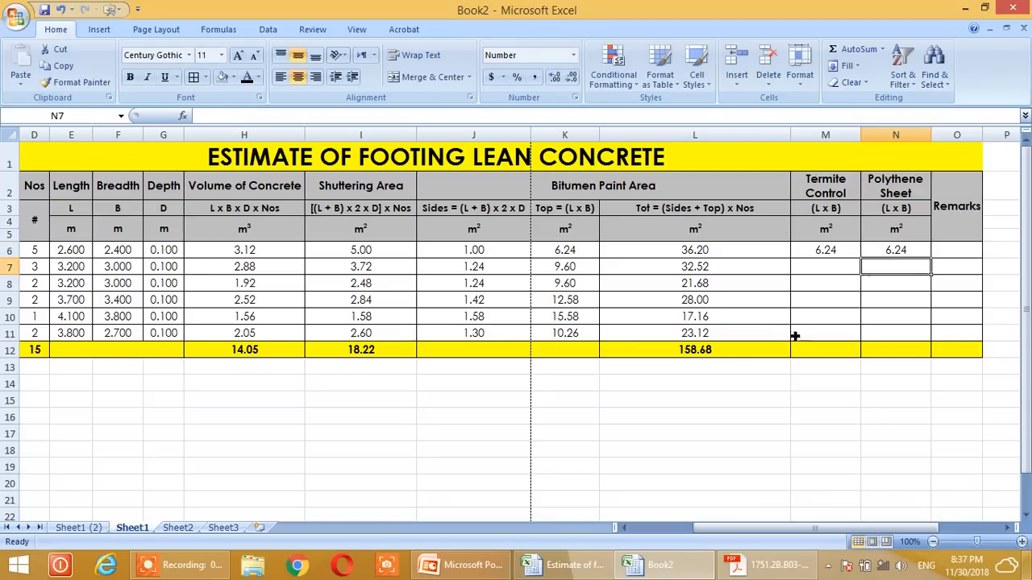
Step: Fill the area formulas in M6 and N6 down through row 11 for the remaining footings
left_click(847, 251)
left_click_drag(863, 262, 866, 333)
left_click(911, 252)
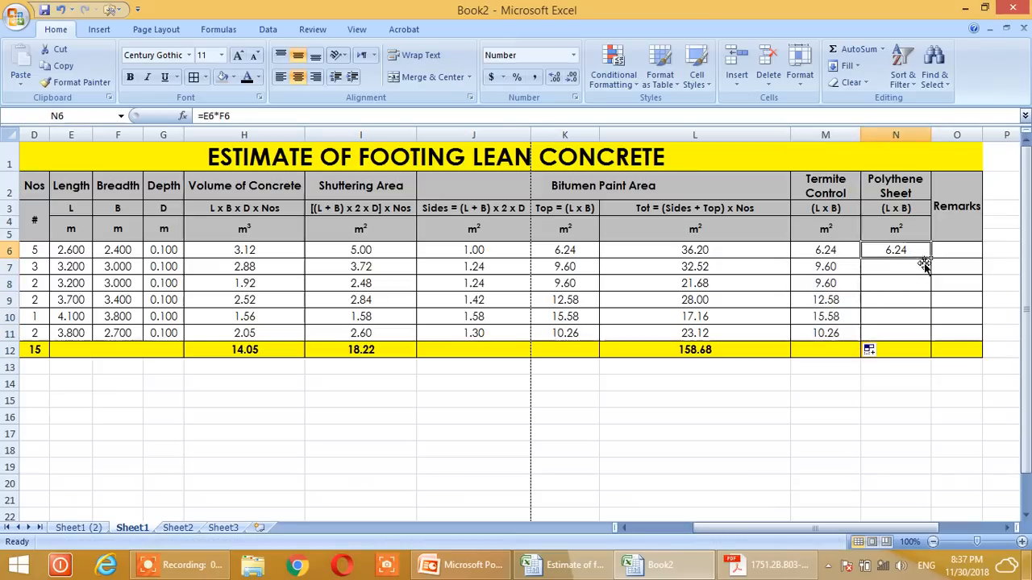
left_click_drag(931, 259, 923, 339)
left_click(850, 387)
Step: Sum the termite control areas in M12 and the polythene sheet areas in N12 with AutoSum
left_click(840, 350)
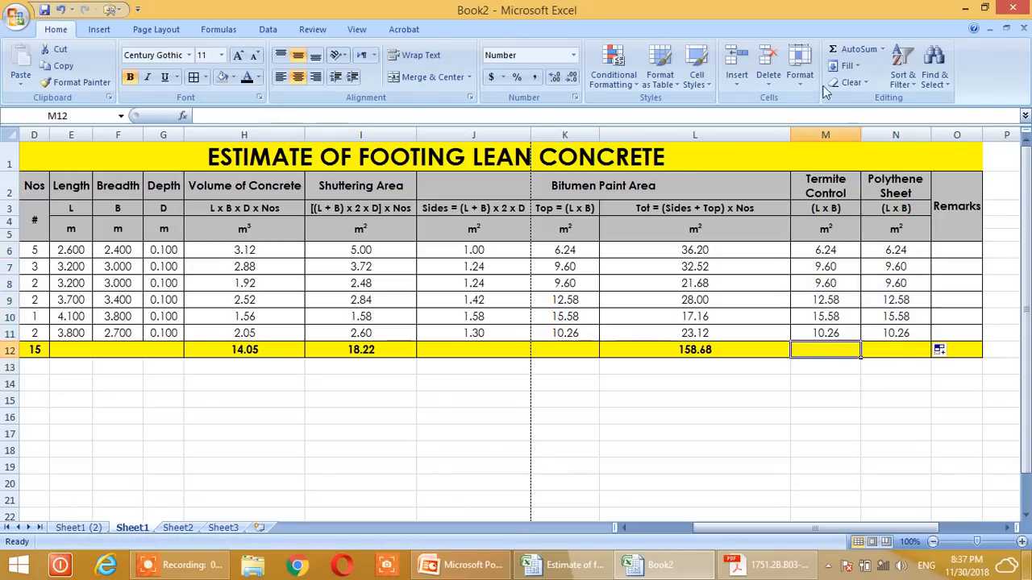
left_click(854, 49)
key("Return")
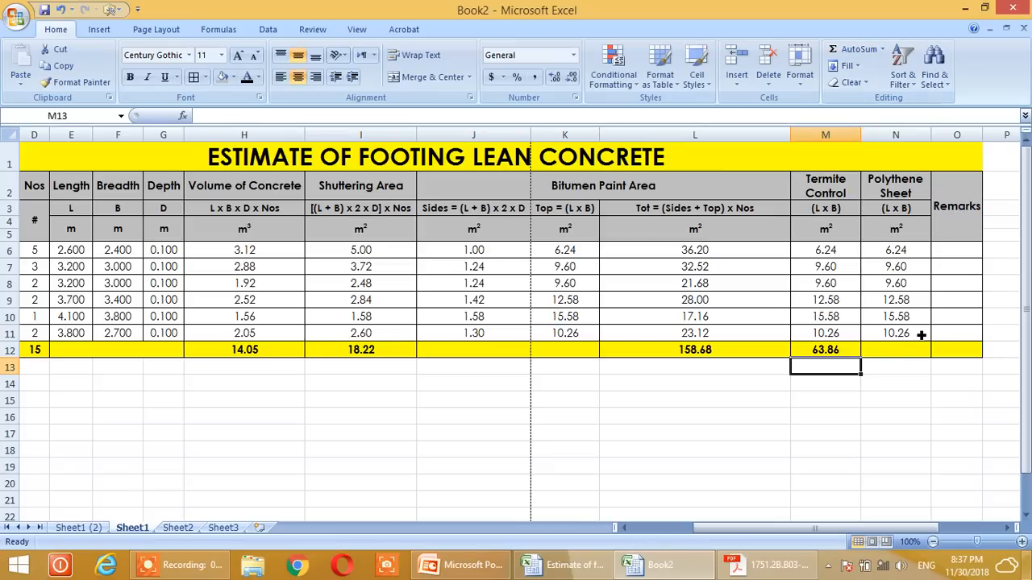
left_click(897, 355)
left_click(853, 50)
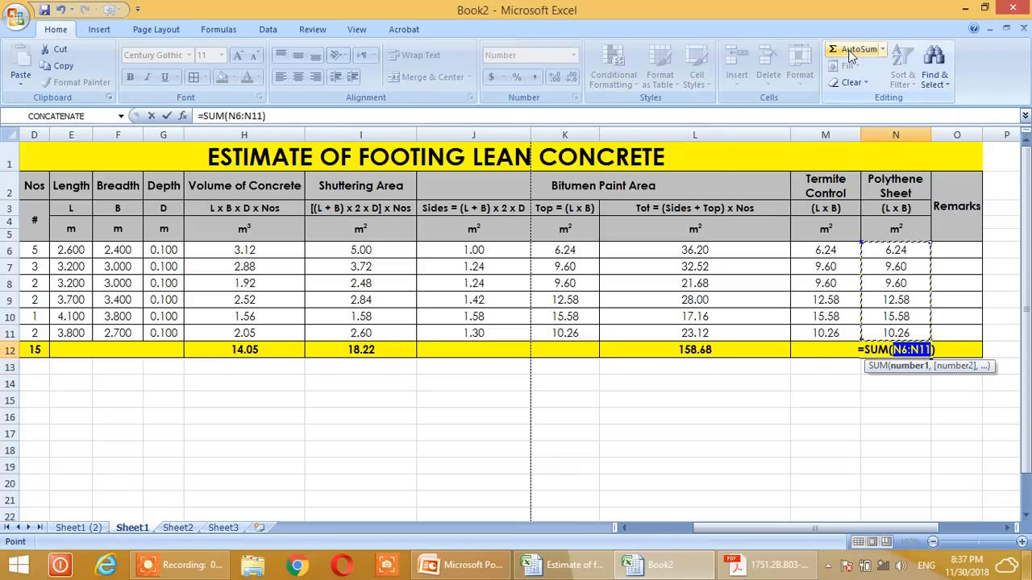
left_click(851, 51)
left_click(859, 416)
left_click(852, 353)
left_click(906, 317)
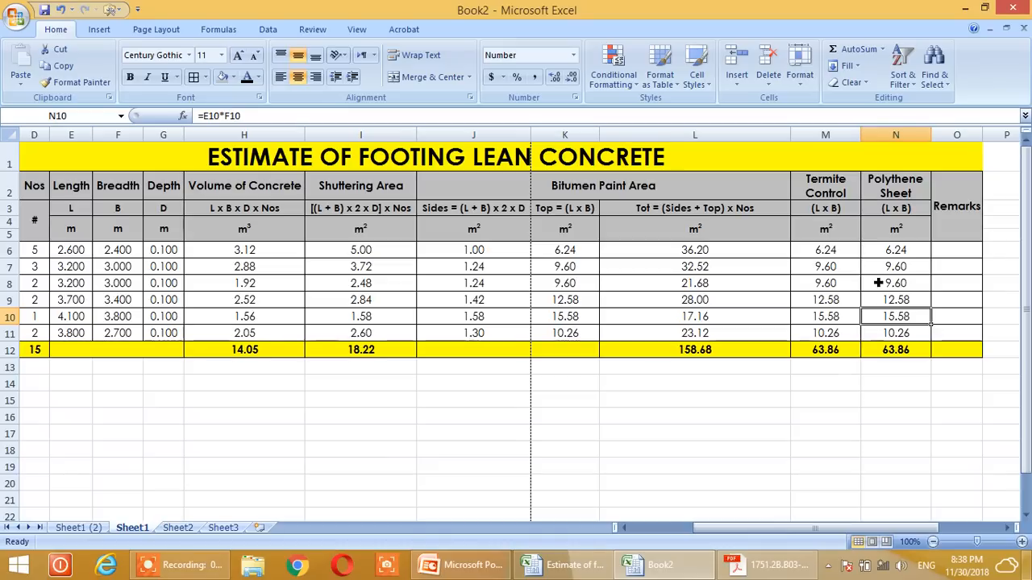
left_click(871, 256)
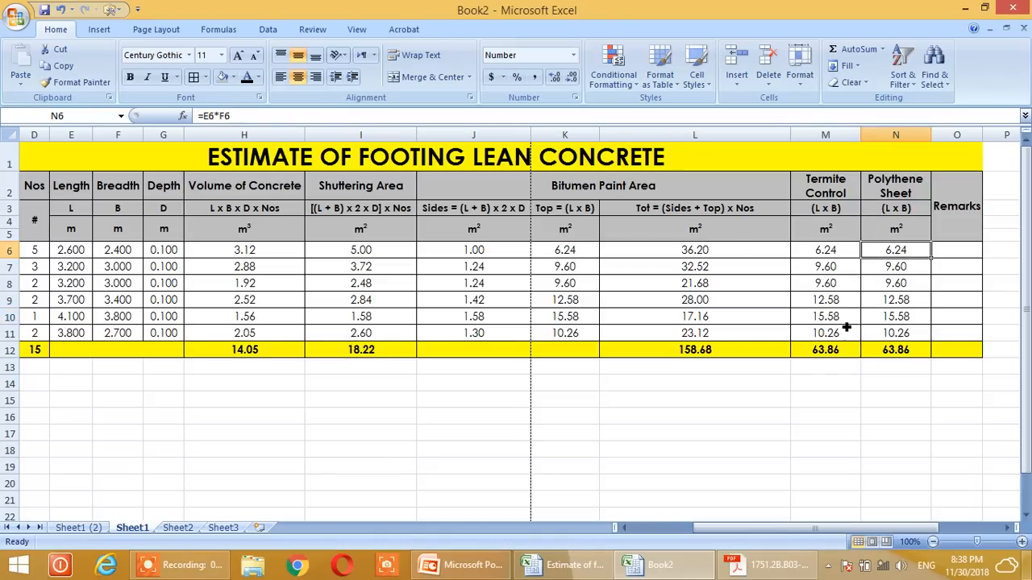
mouse_move(814, 530)
left_mouse_down()
mouse_move(770, 533)
mouse_move(809, 525)
left_mouse_up()
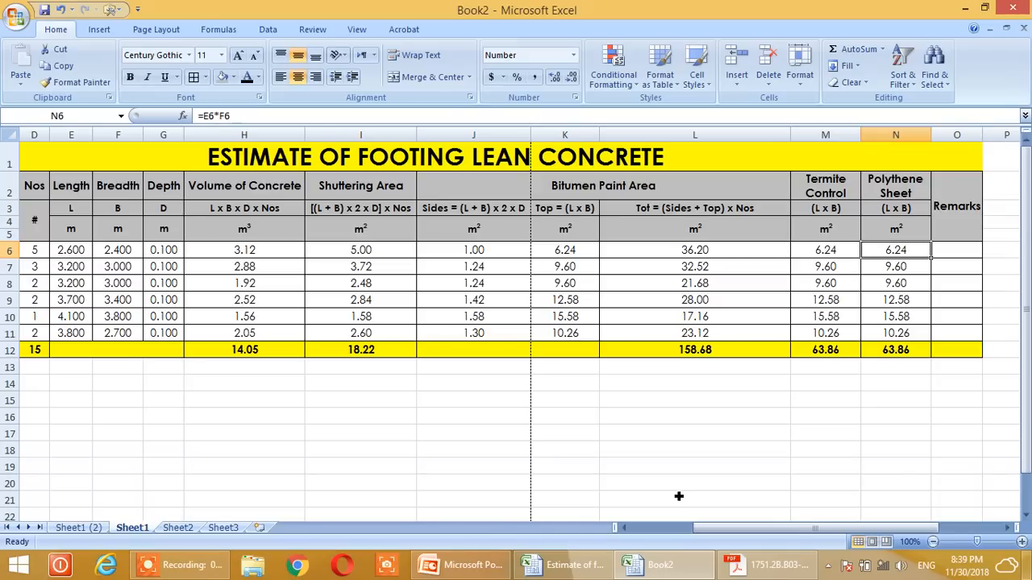
Step: Extend the Termite Control formula heading in M3 to read (L x B) x Nos
left_click(838, 211)
double_click(849, 214)
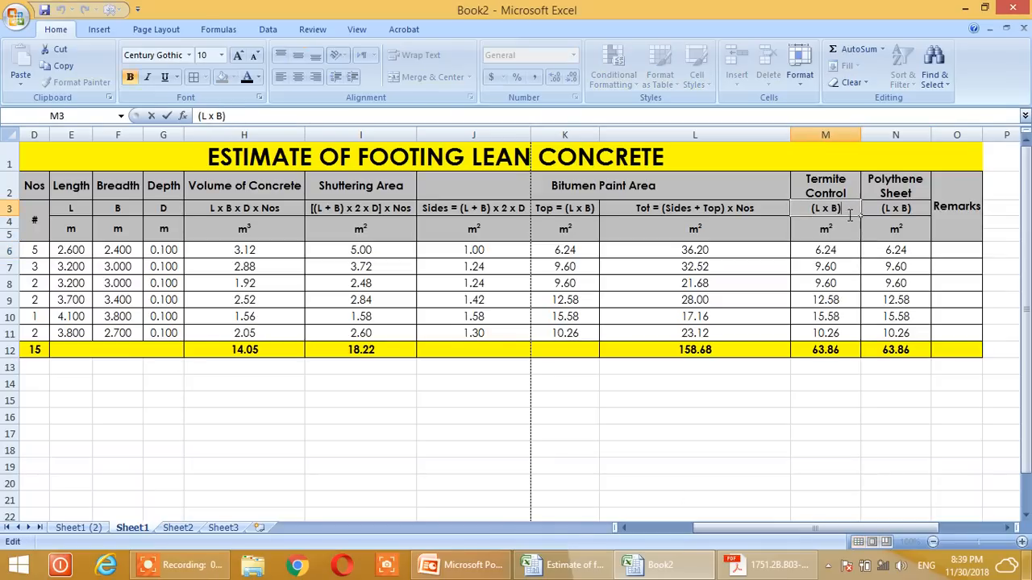
type("x Nos")
key("Return")
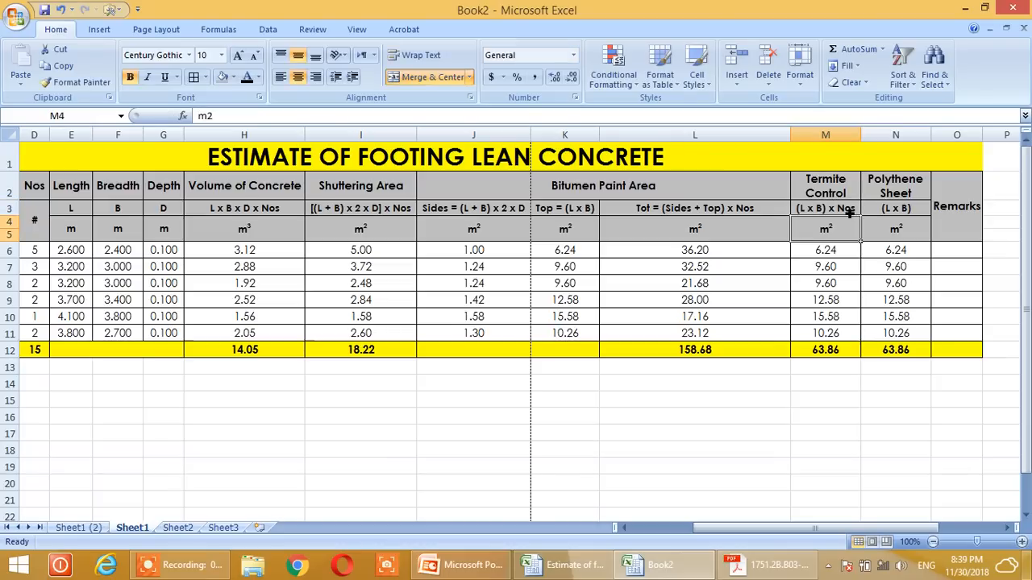
Step: Copy the (L x B) x Nos heading from M3 to the Polythene Sheet column in N3
key("Right")
key("Up")
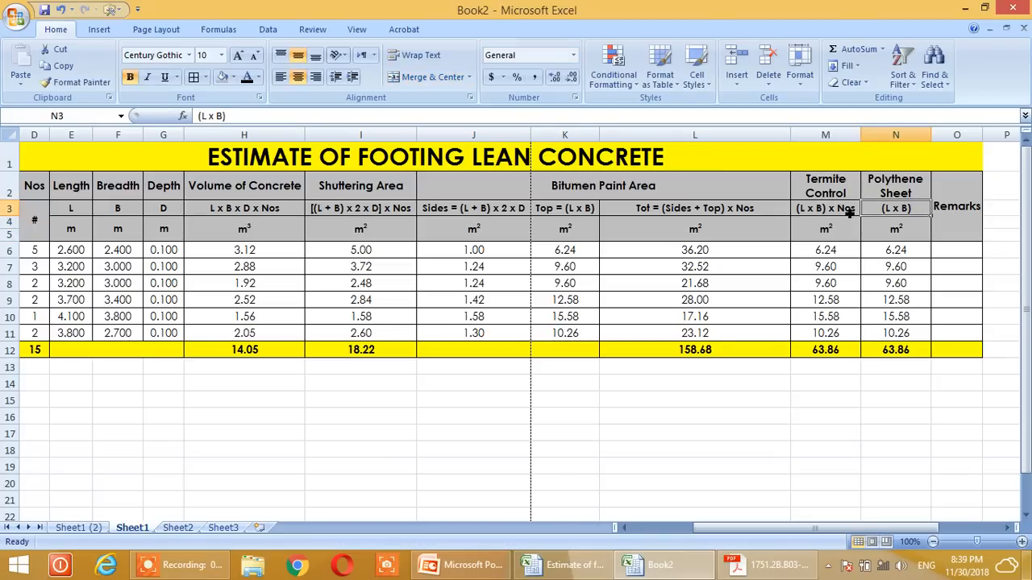
left_click(859, 208)
key("ctrl+c")
left_click(915, 209)
key("ctrl+v")
key("Escape")
Step: Replace the termite control formula in M6 with =E6*F6*D6 to include the number of footings
left_click(847, 252)
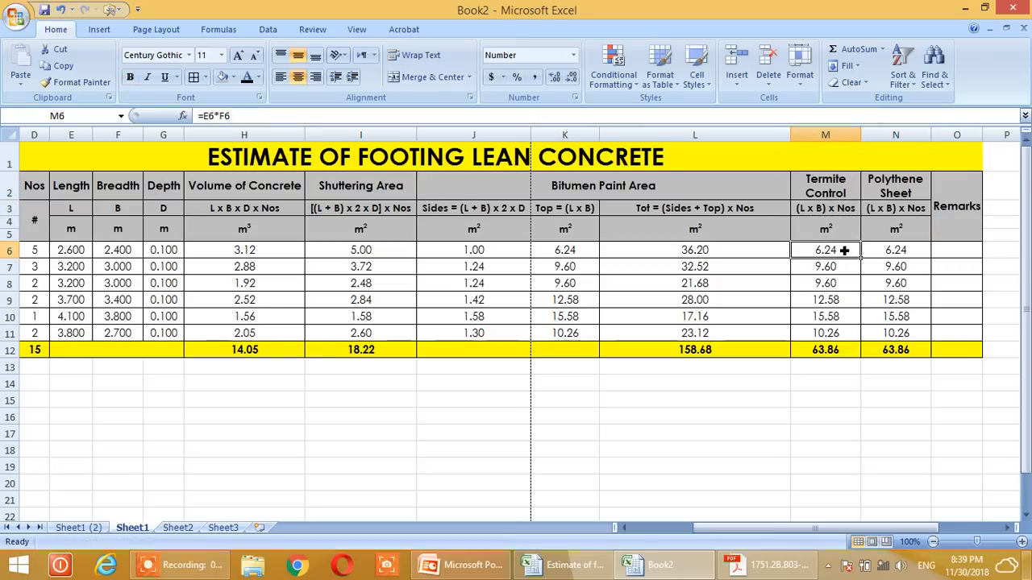
key("Delete")
type("=")
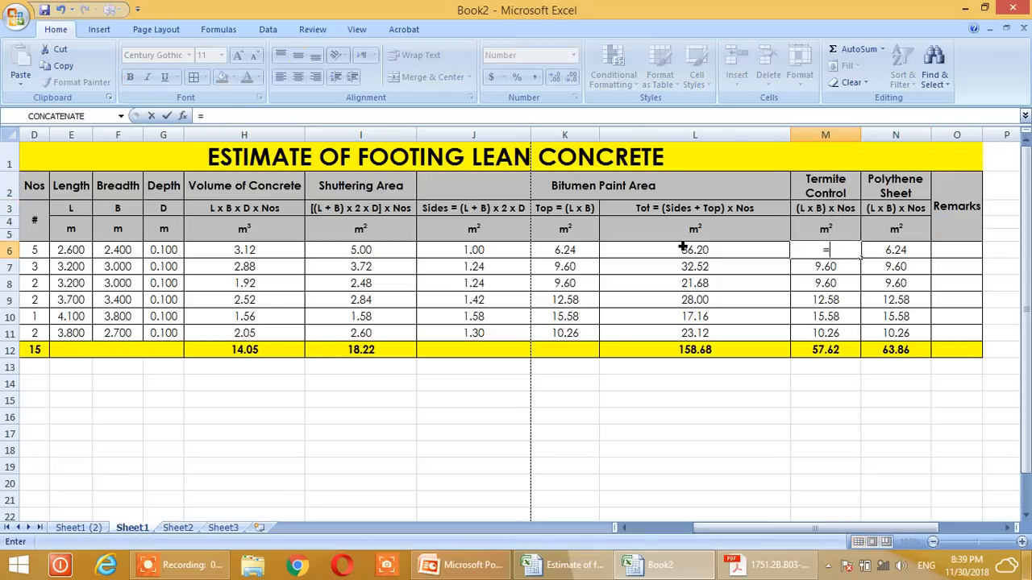
left_click(85, 254)
type("*")
left_click(125, 251)
type("*")
left_click(39, 252)
key("Return")
Step: Replace the polythene sheet formula in N6 with =E6*F6*D6
left_click(911, 254)
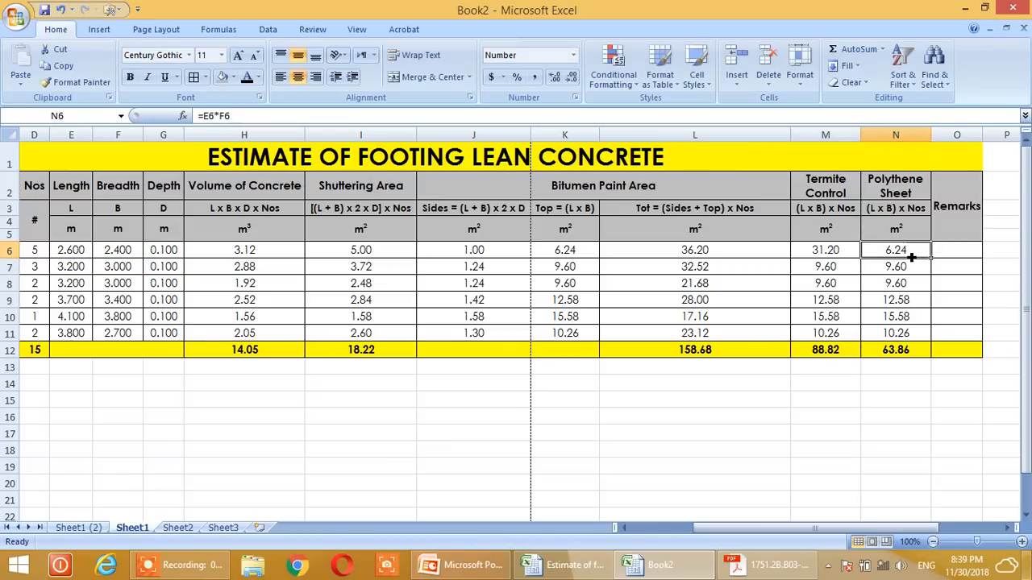
key("Delete")
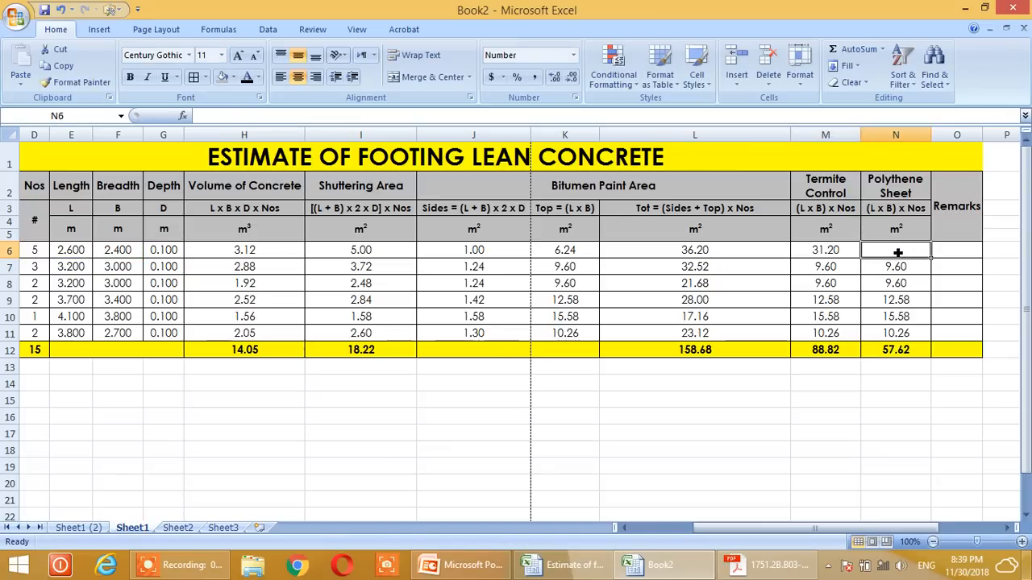
type("=")
left_click(83, 254)
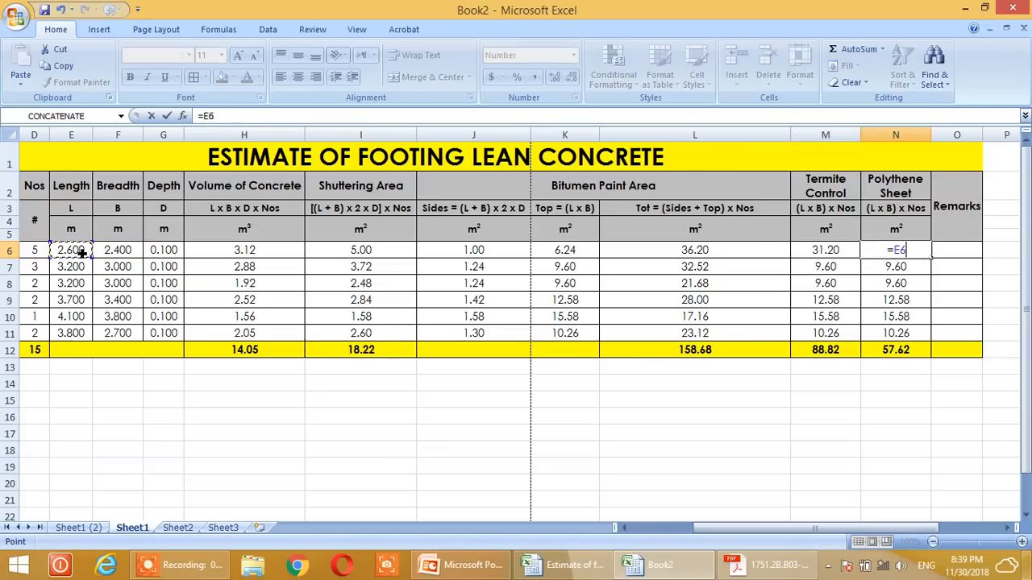
type("*")
left_click(113, 252)
type("*")
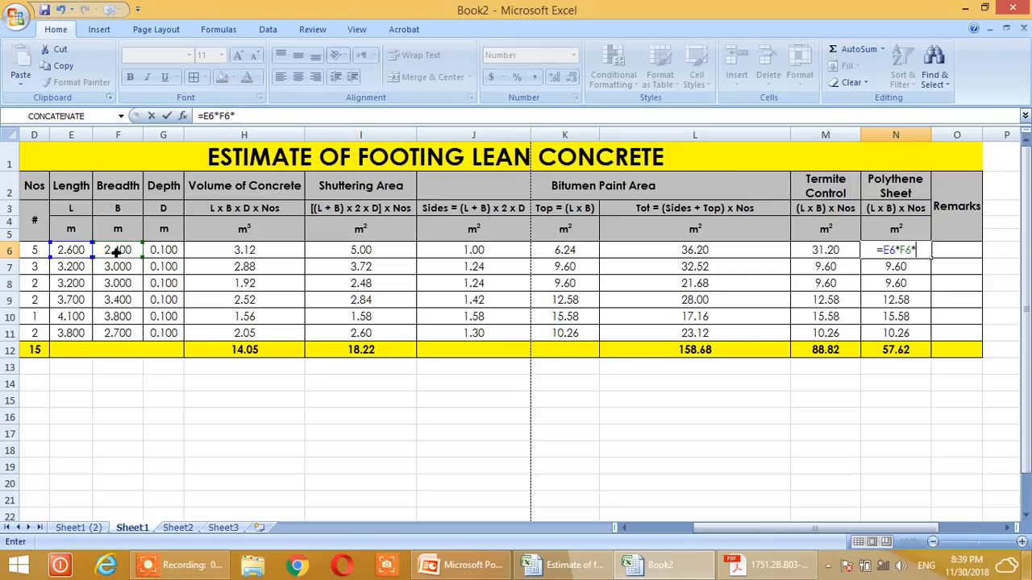
left_click(41, 254)
key("Return")
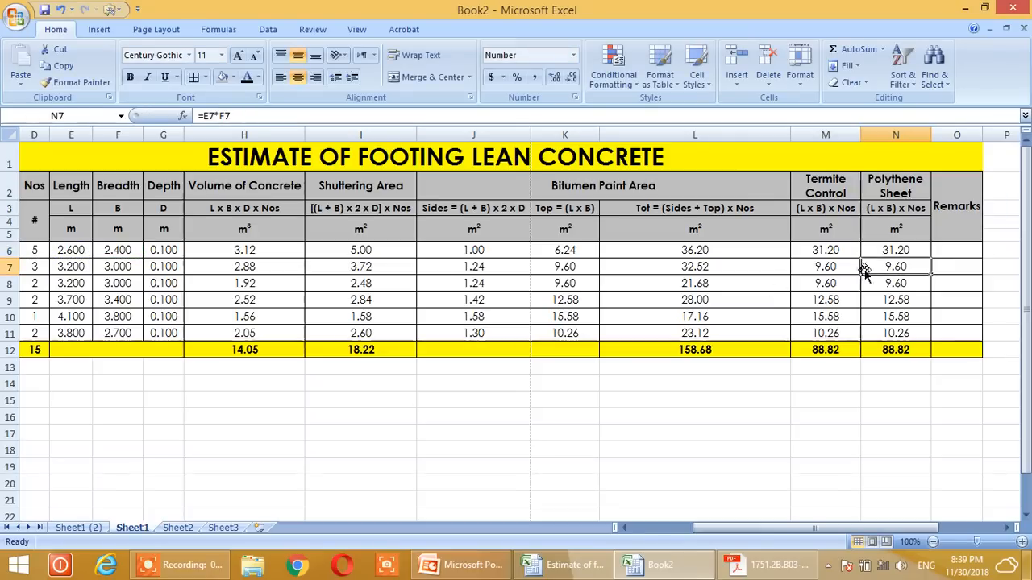
Step: Fill the corrected formulas in M6:N6 down through row 11 for all footings
left_click_drag(832, 253, 938, 339)
left_click(910, 387)
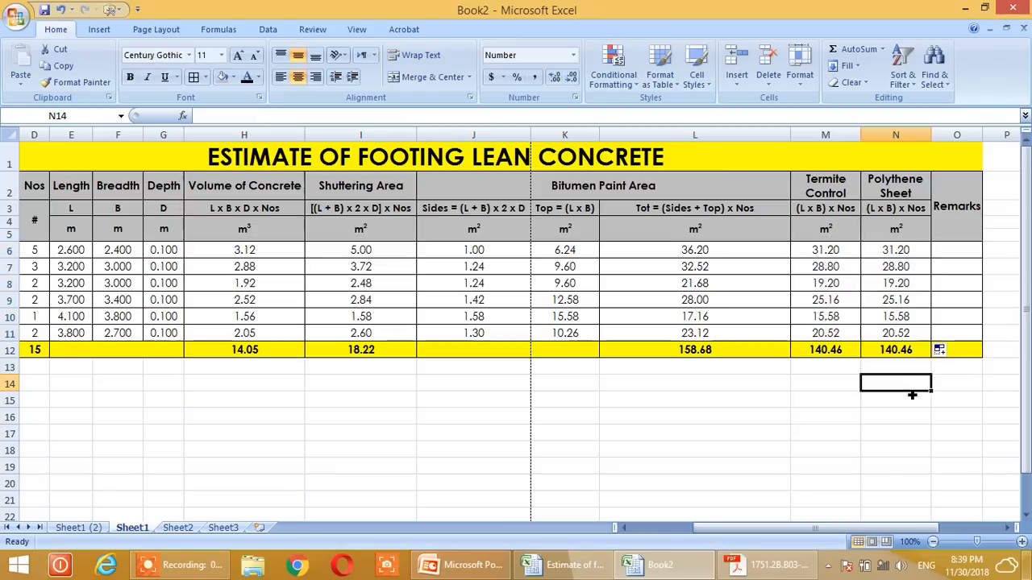
left_click(822, 316)
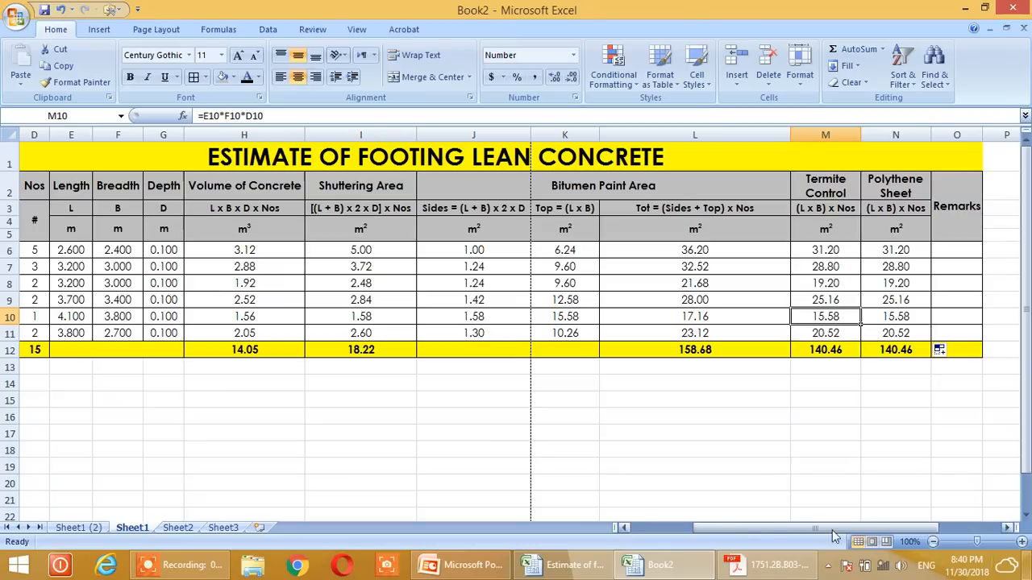
left_click_drag(803, 528, 720, 533)
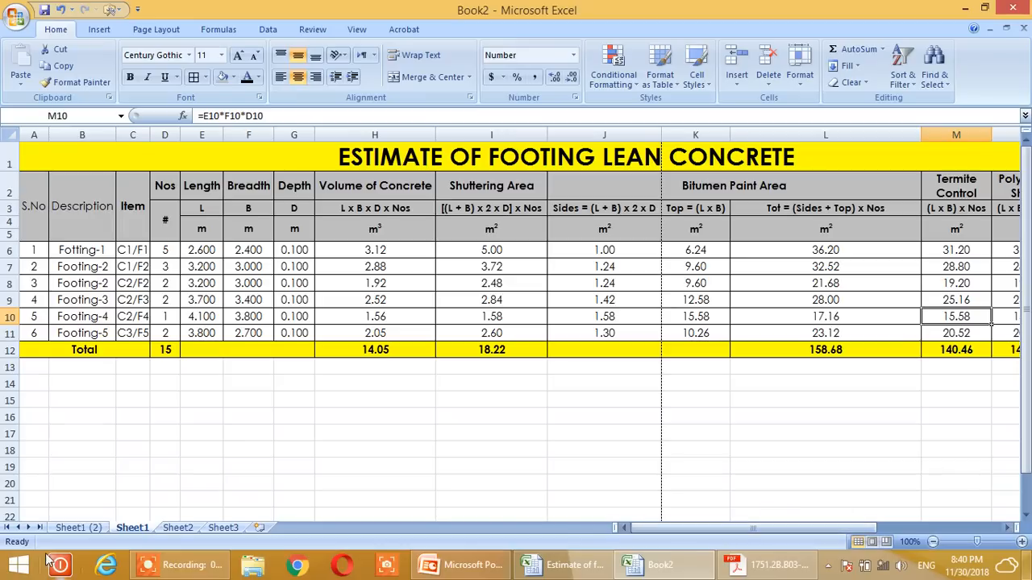
left_click(81, 529)
right_click(81, 529)
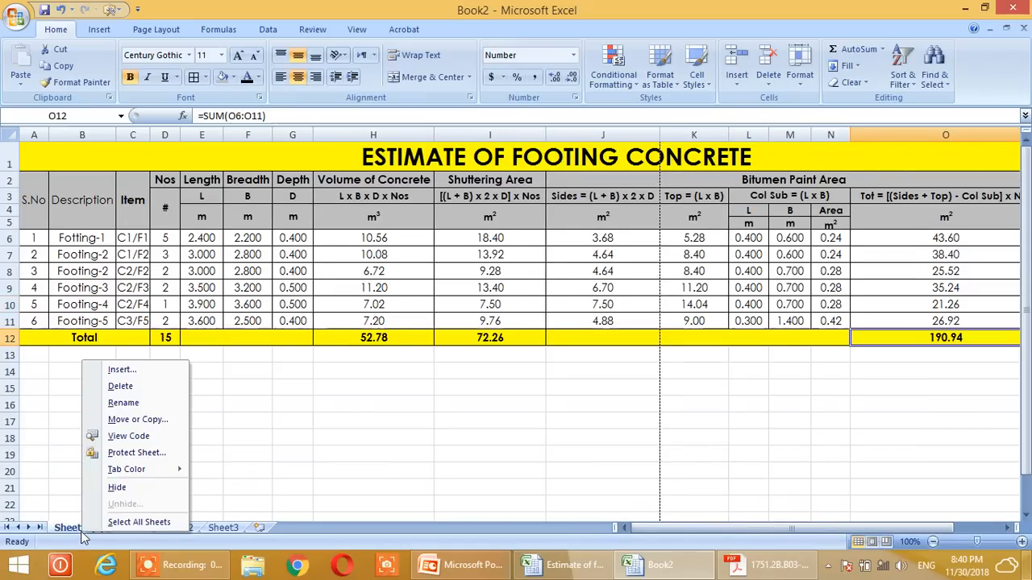
left_click(129, 420)
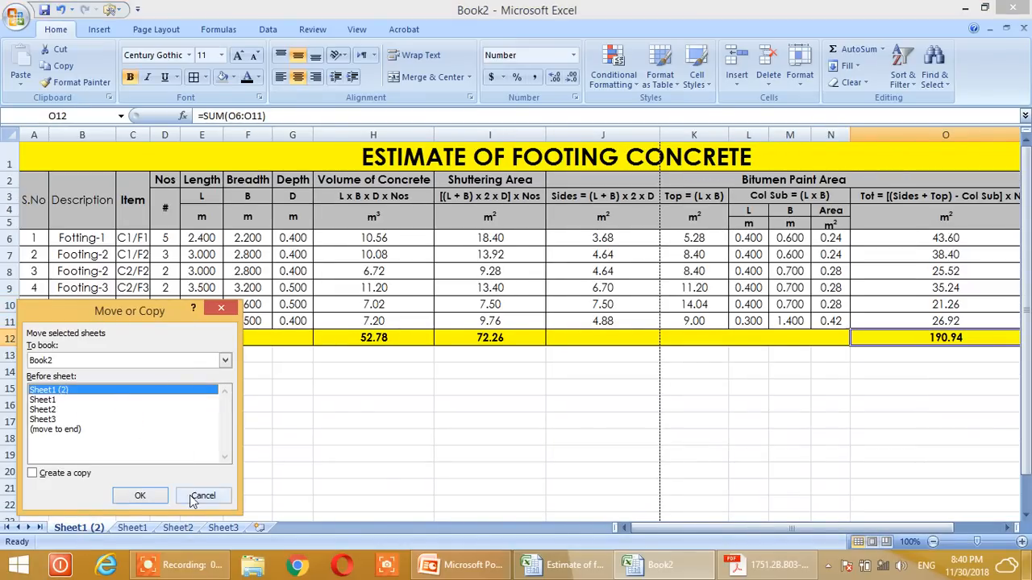
left_click(197, 497)
Step: Rename the footing concrete sheet, Sheet1 (2), as Footing Conc
right_click(75, 529)
left_click(112, 402)
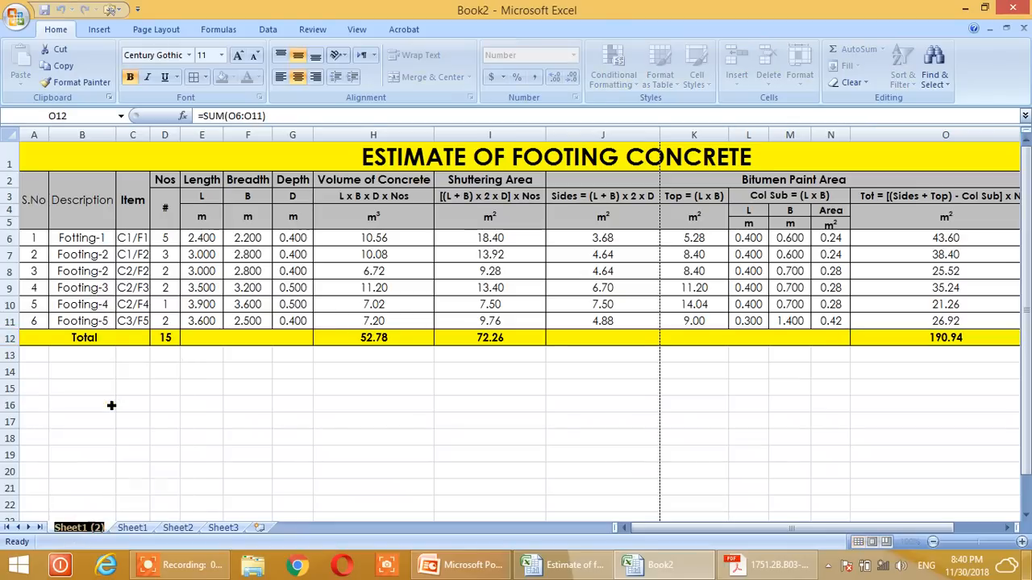
type("Footi")
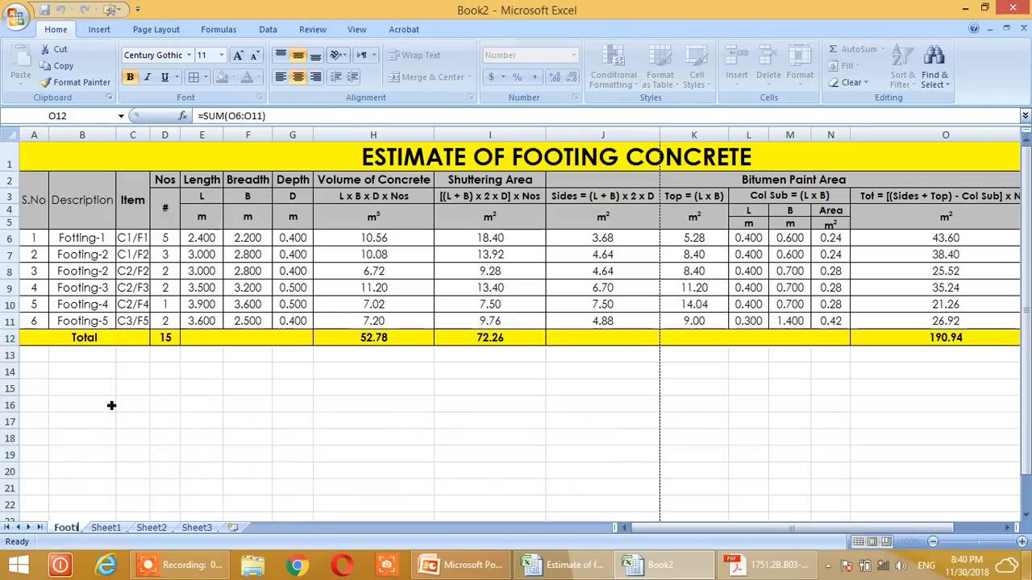
type("ng Conn")
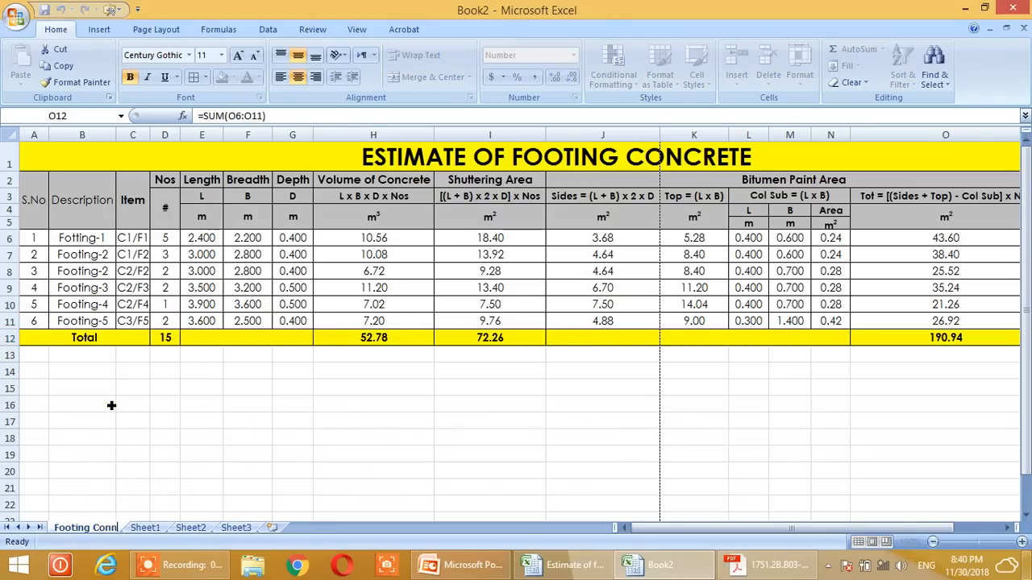
key("BackSpace")
type("c")
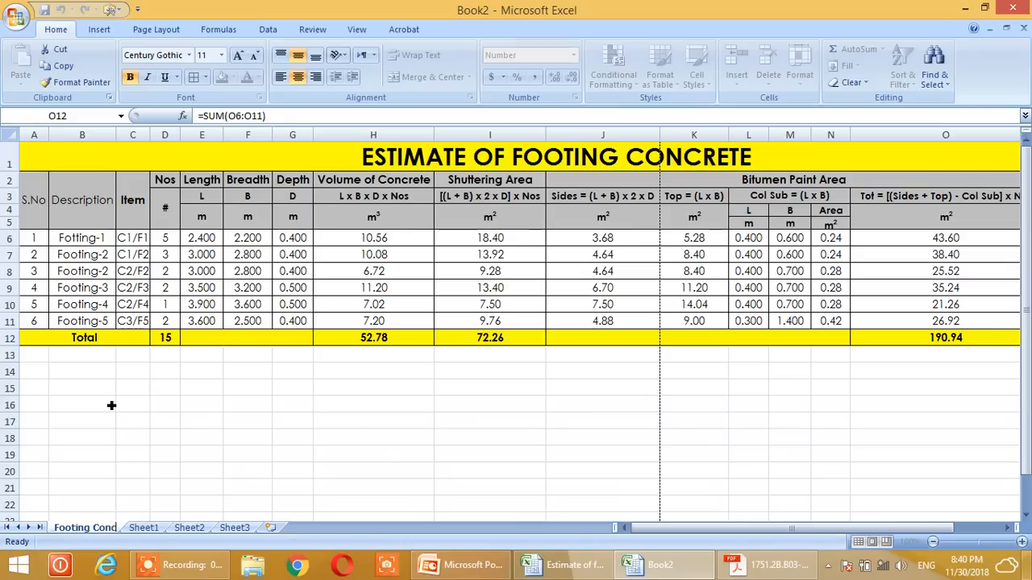
left_click(112, 405)
Step: Rename the footing lean concrete sheet, Sheet1, as Lean Conc
left_click(149, 525)
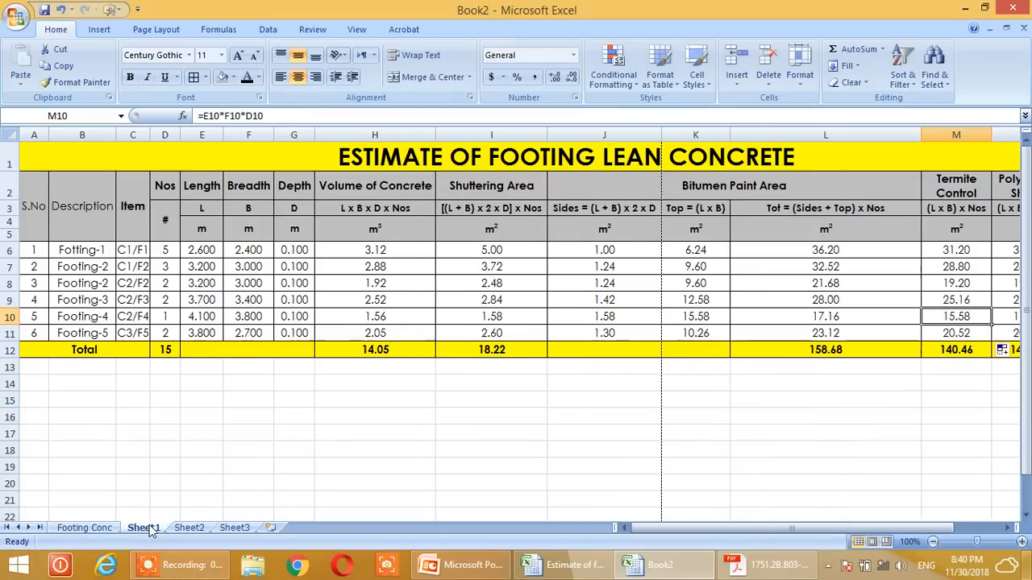
right_click(149, 525)
left_click(199, 399)
type("Lean Conc")
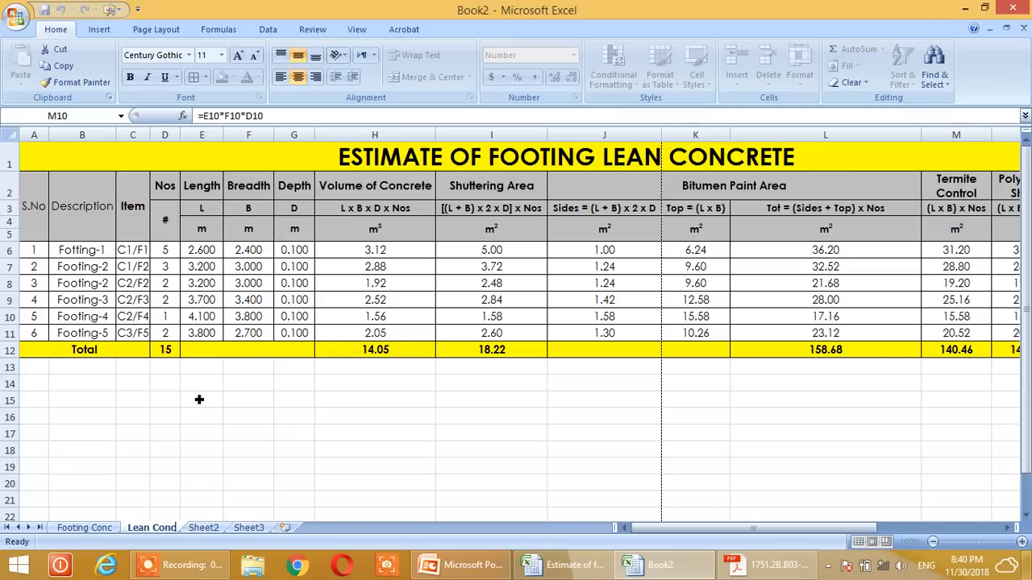
key("Return")
left_click(201, 400)
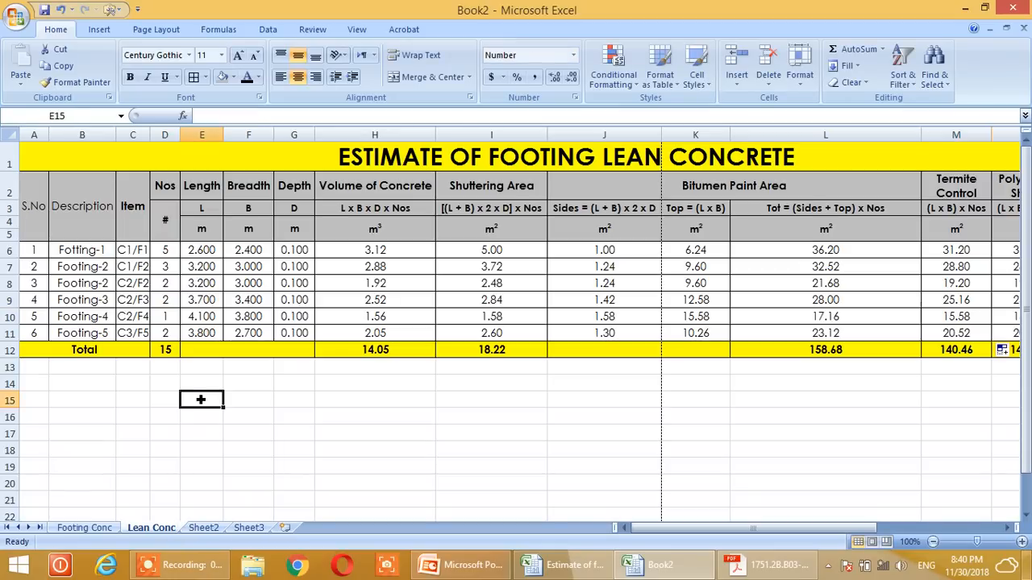
Step: Review the estimate tables on the Footing Conc and Lean Conc sheets
left_click(96, 524)
left_click(236, 441)
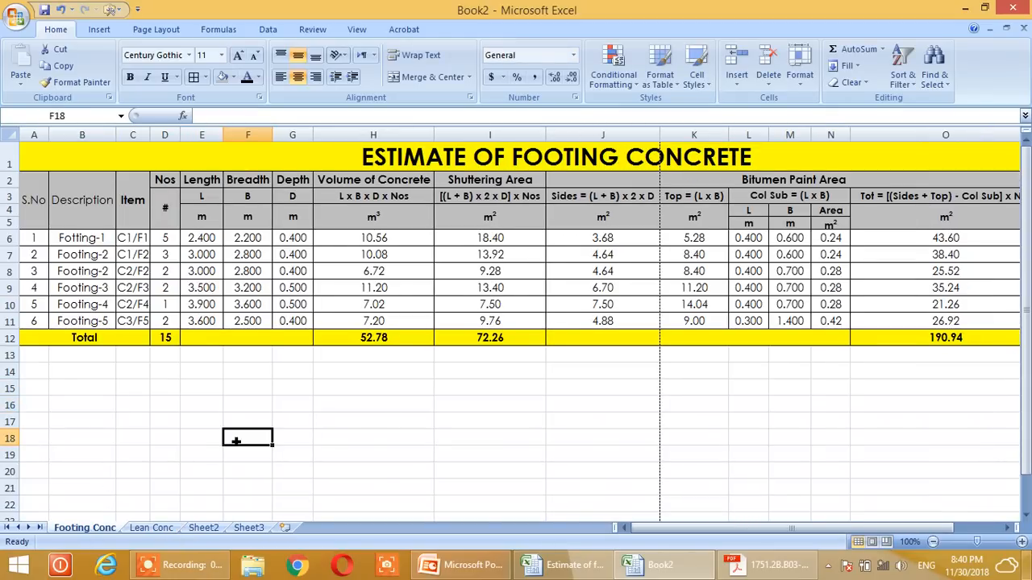
left_click(151, 527)
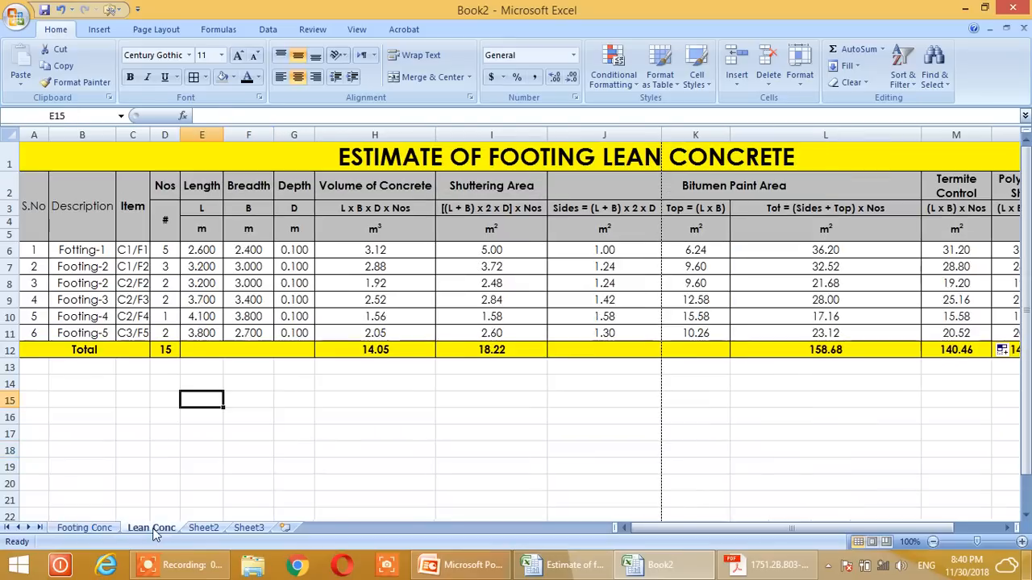
left_click(405, 405)
mouse_move(714, 568)
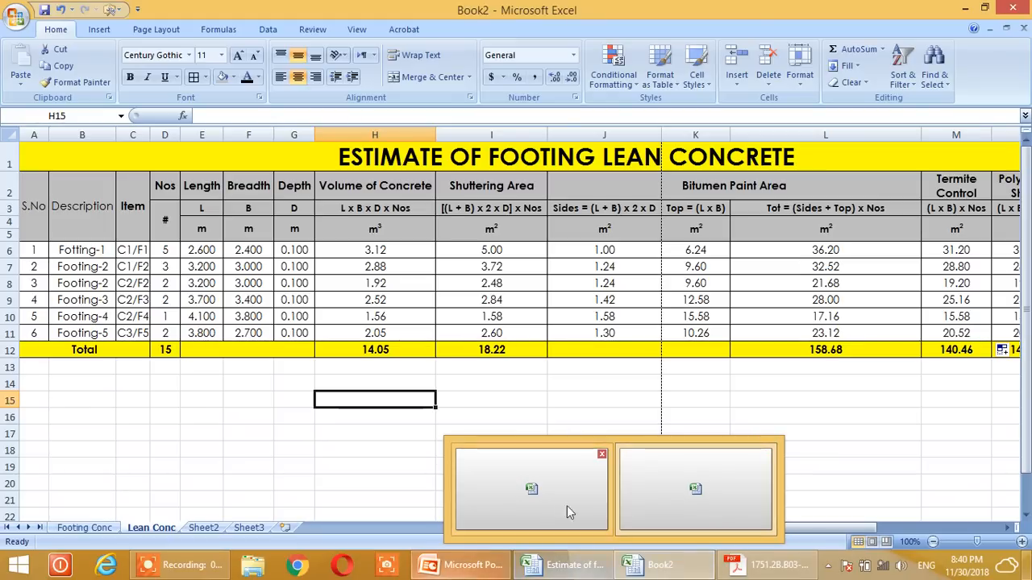
left_click(214, 415)
left_click_drag(648, 532, 642, 533)
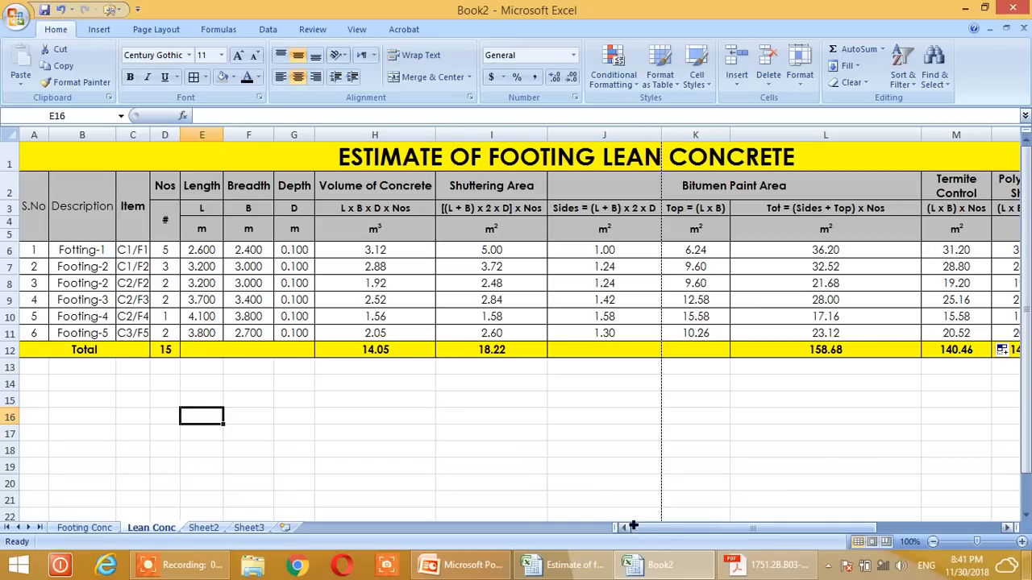
Step: Make the S.No and Description headings in A2:B2 of the Lean Conc sheet bold
left_click(42, 219)
left_click_drag(42, 219, 82, 219)
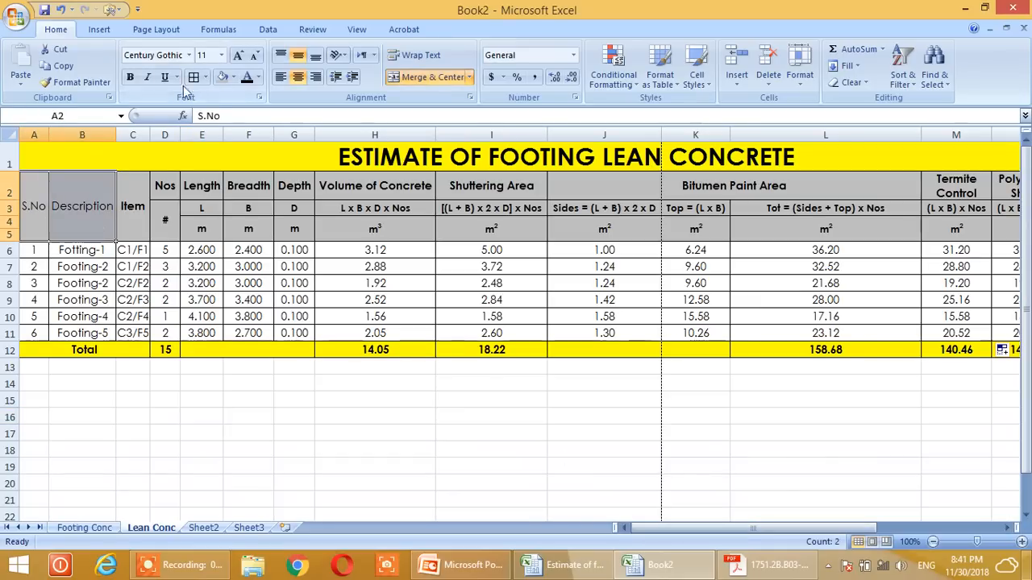
left_click(355, 351)
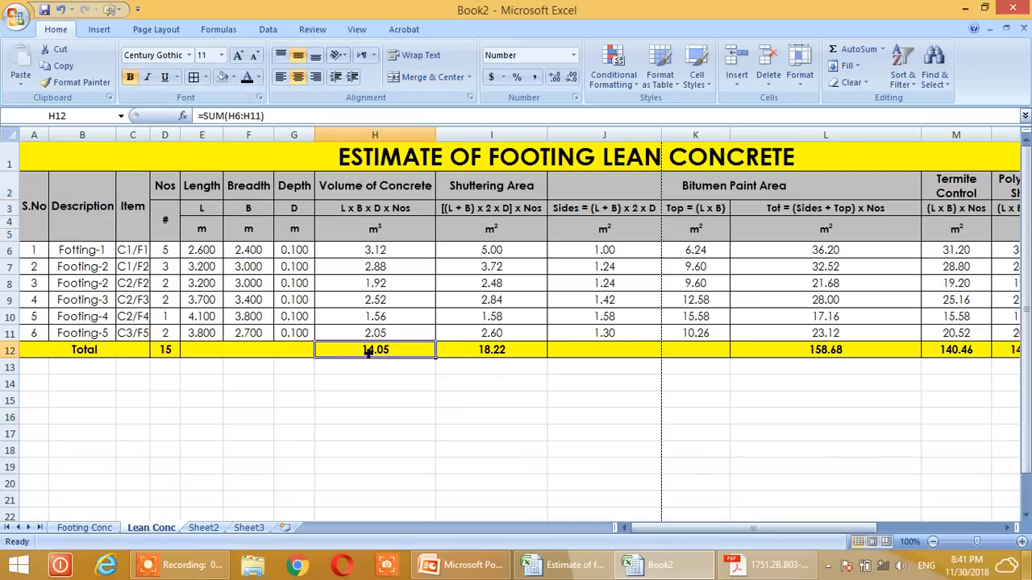